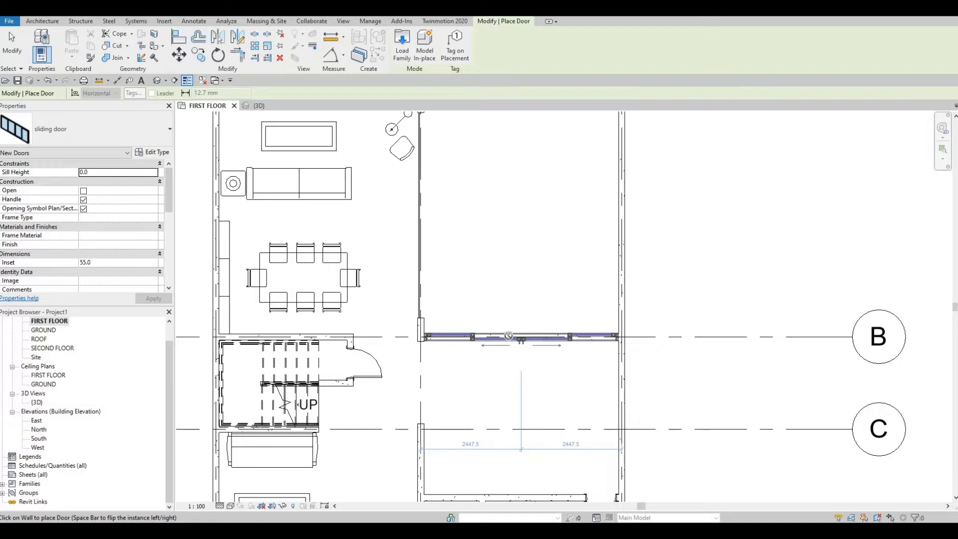
Place the sliding door centred in the interior wall along grid line B
left_click(509, 335)
key("Escape")
key("Escape")
key("Escape")
Set the inset of the sliding door on grid line B to 0
scroll(539, 346, "up", 2)
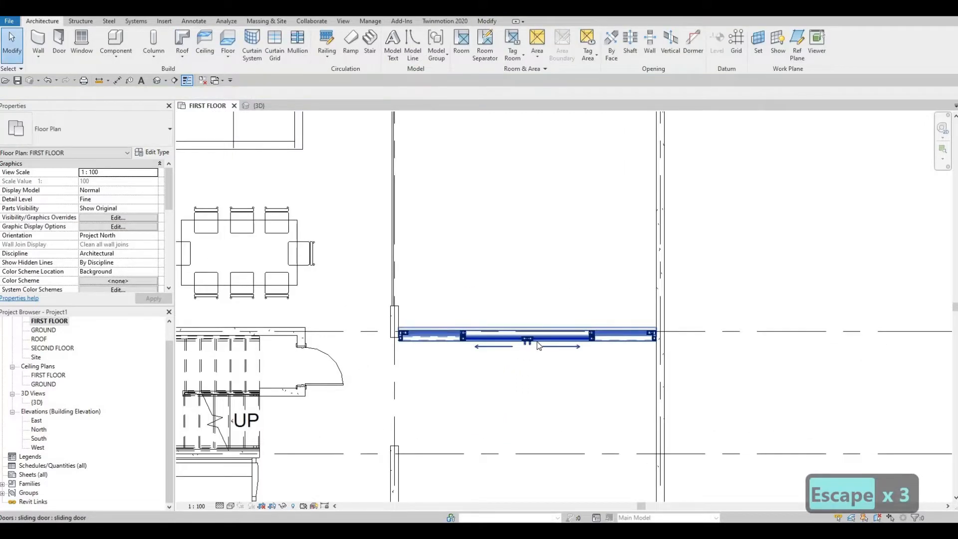
left_click(537, 342)
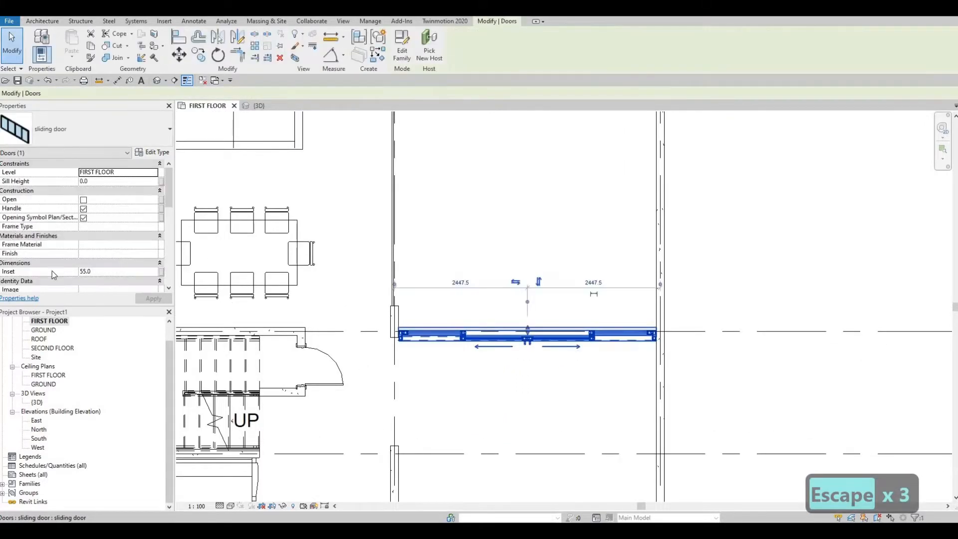
left_click(109, 273)
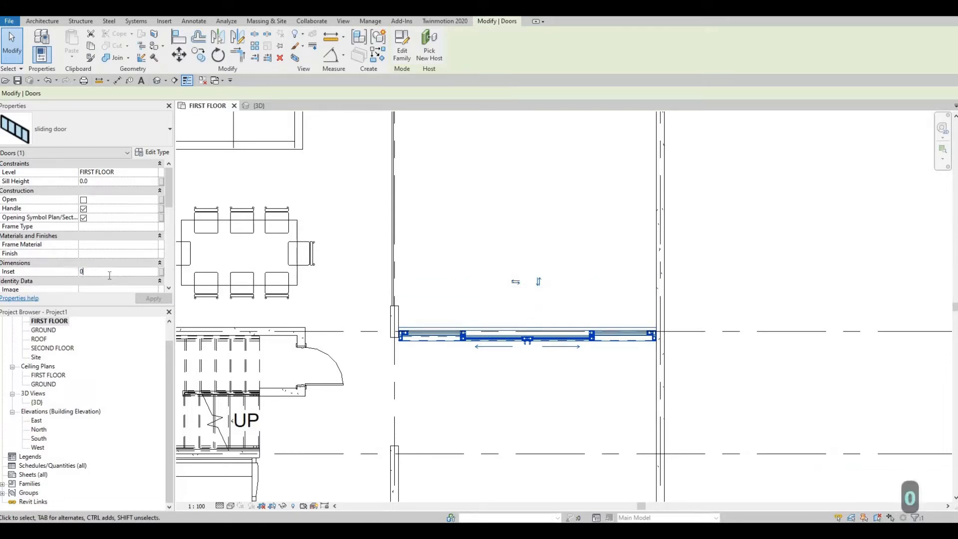
key("Return")
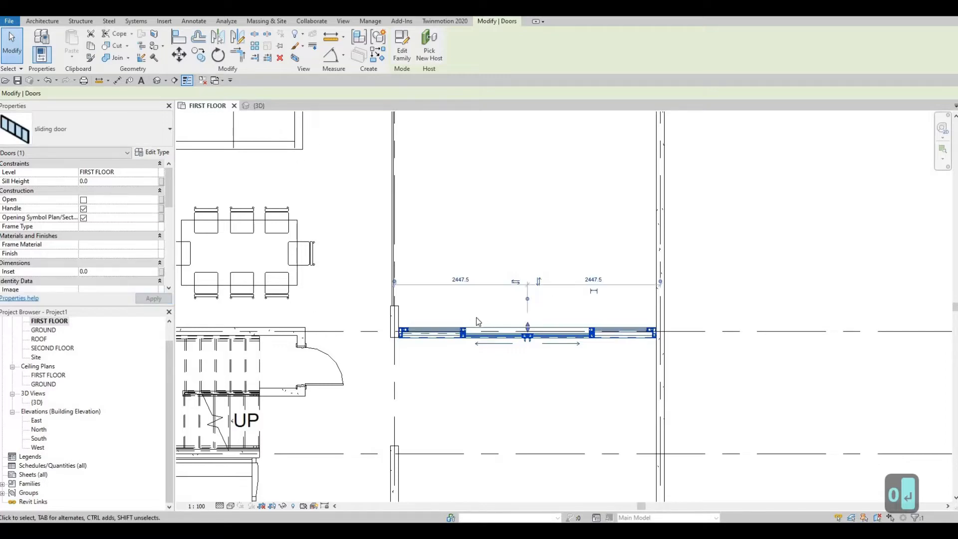
key("Escape")
key("Escape")
key("Escape")
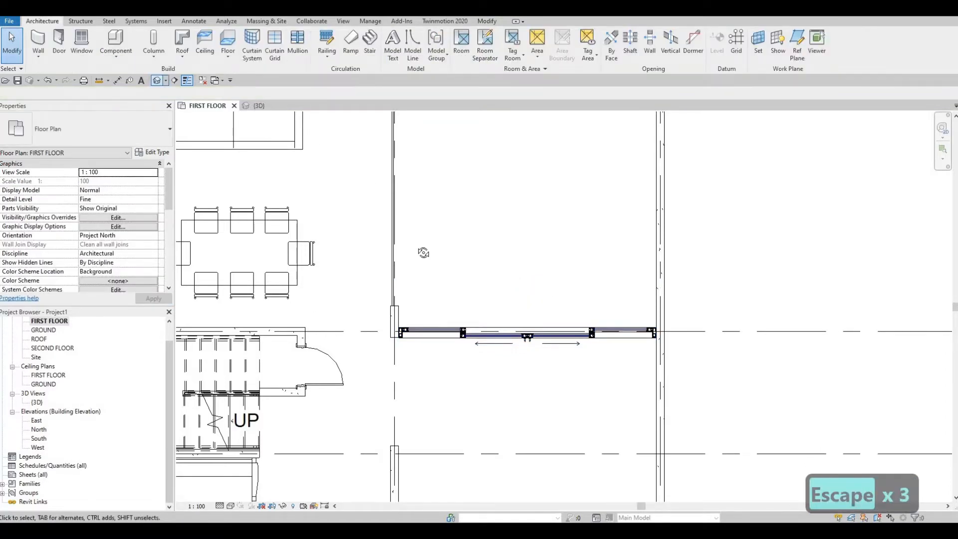
Examine the sliding door and the surrounding walls from several sides in the 3D view
scroll(436, 229, "up", 4)
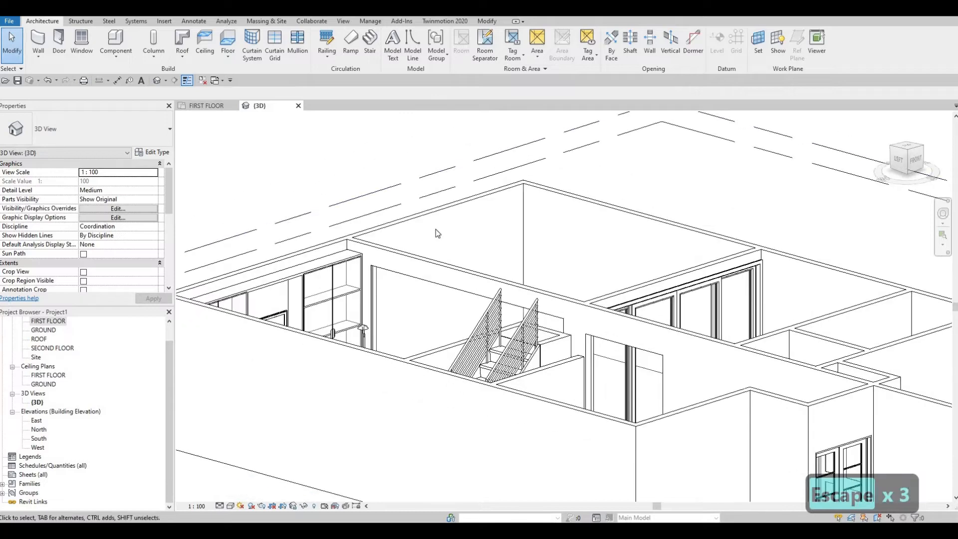
key("a")
key("l")
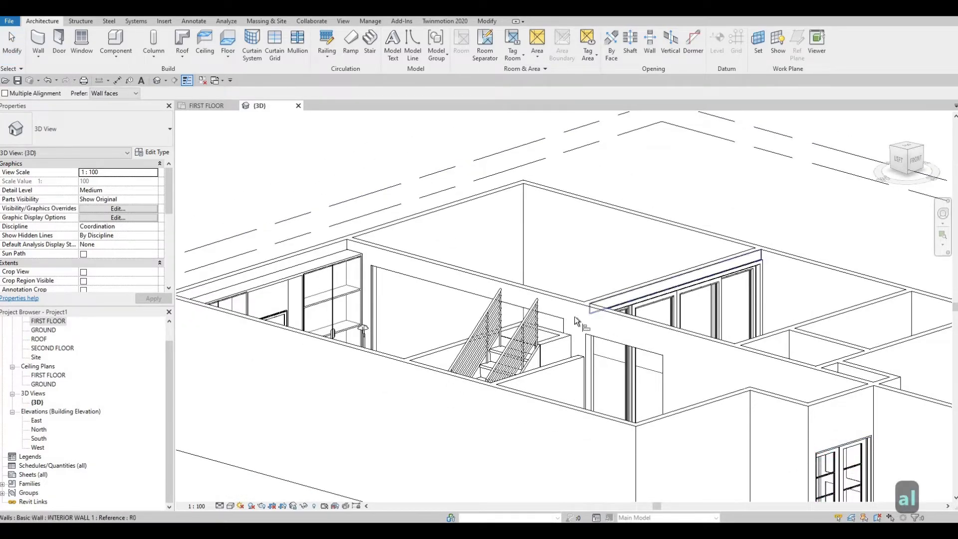
middle_click_drag(664, 378, 484, 344, "shift")
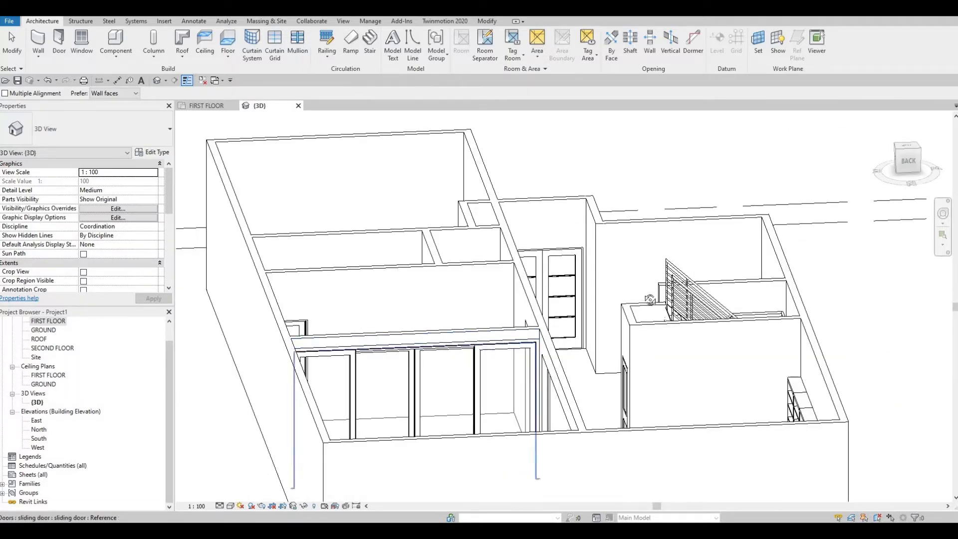
middle_click_drag(650, 300, 595, 344, "shift")
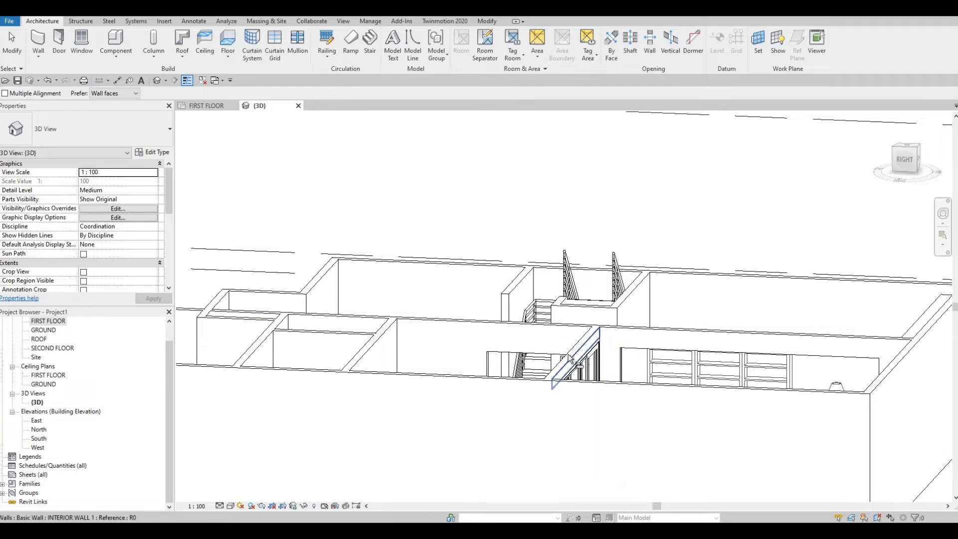
middle_click_drag(564, 349, 552, 494, "shift")
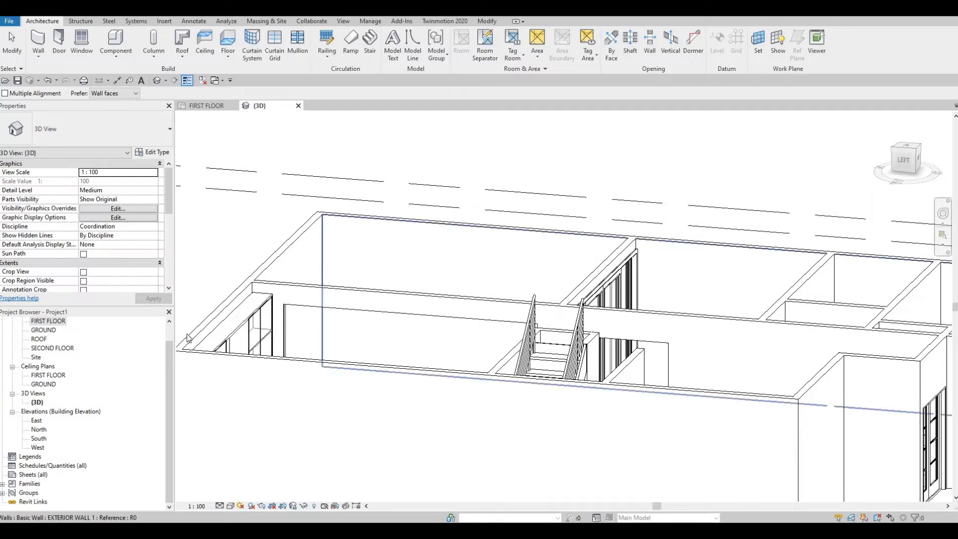
key("Escape")
key("Escape")
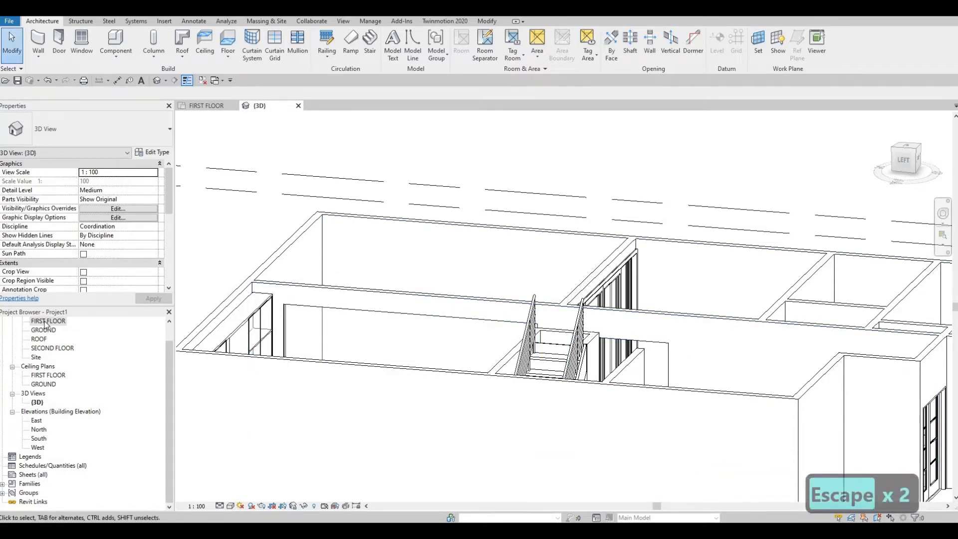
On the FIRST FLOOR plan, draw a building section through the living and dining room, from between grids B and C to beyond grid A
double_click(46, 322)
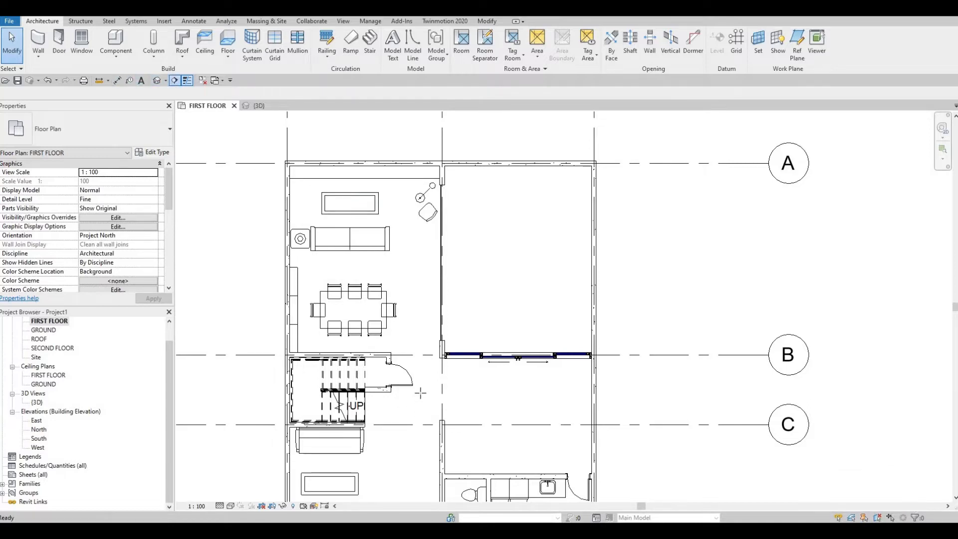
left_click(175, 81)
left_click(420, 391)
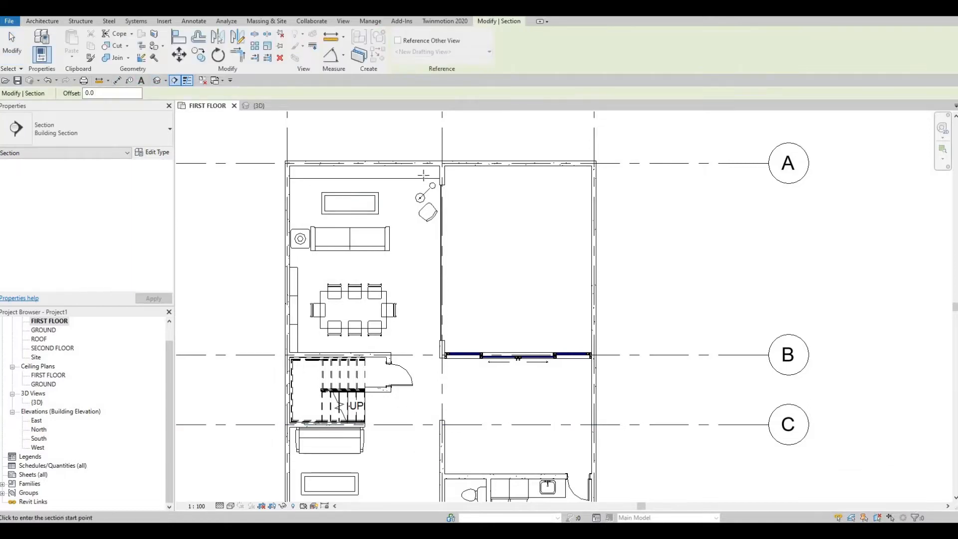
left_click(424, 141)
key("Escape")
key("Escape")
key("Escape")
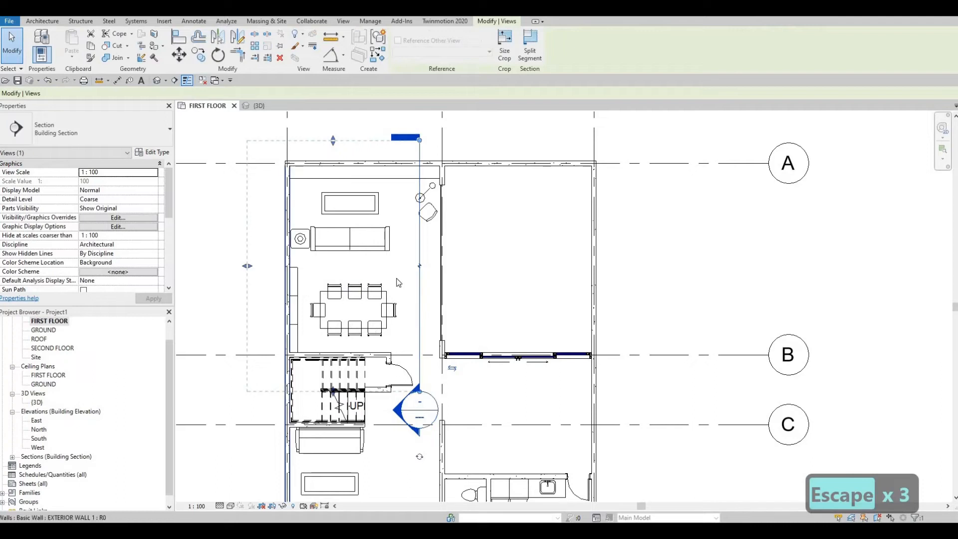
Flip the section's direction to face the curtain wall beside the living room and open the section view
left_click(452, 368)
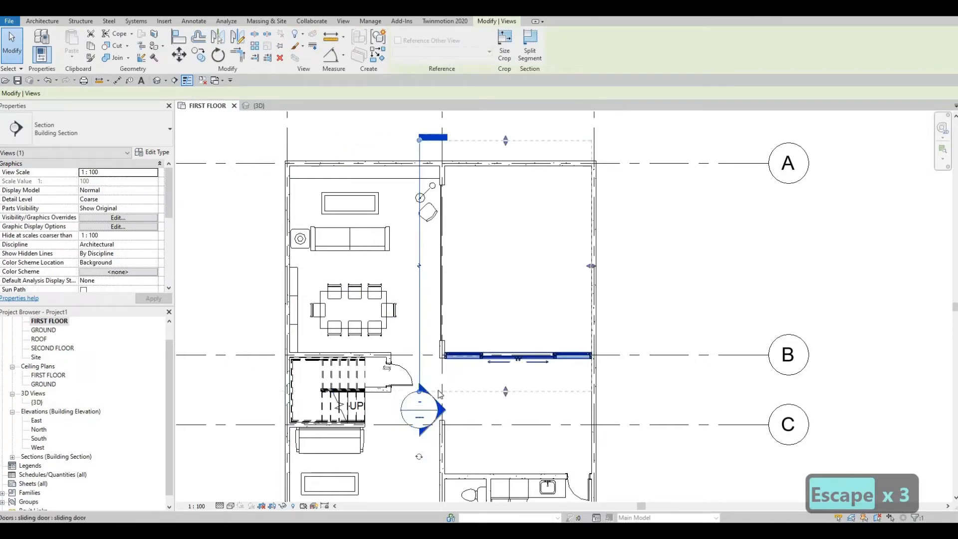
key("Escape")
key("Escape")
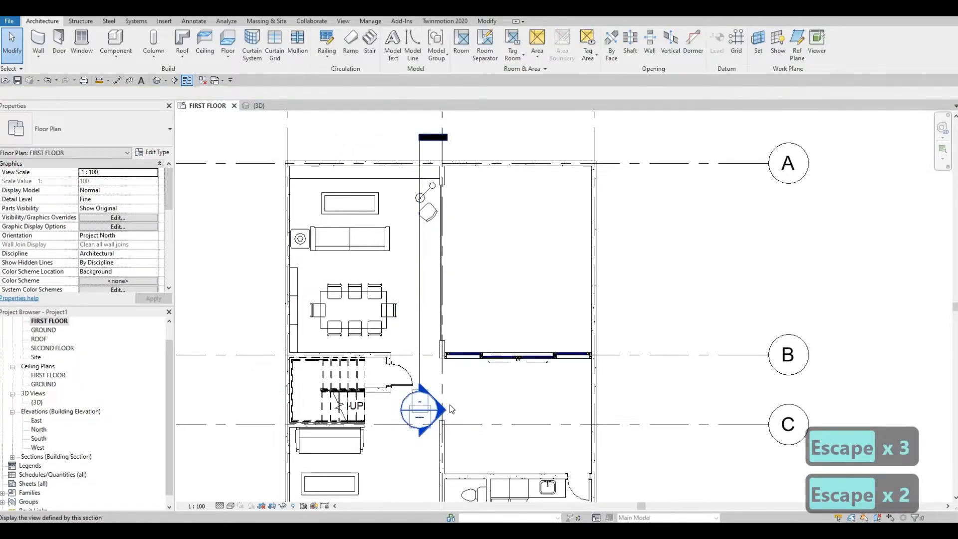
double_click(445, 413)
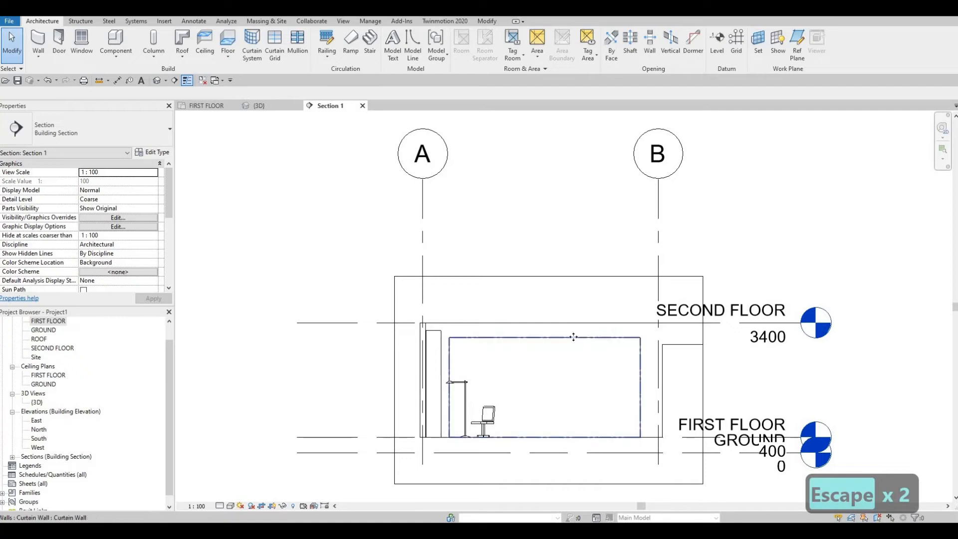
left_click(559, 339)
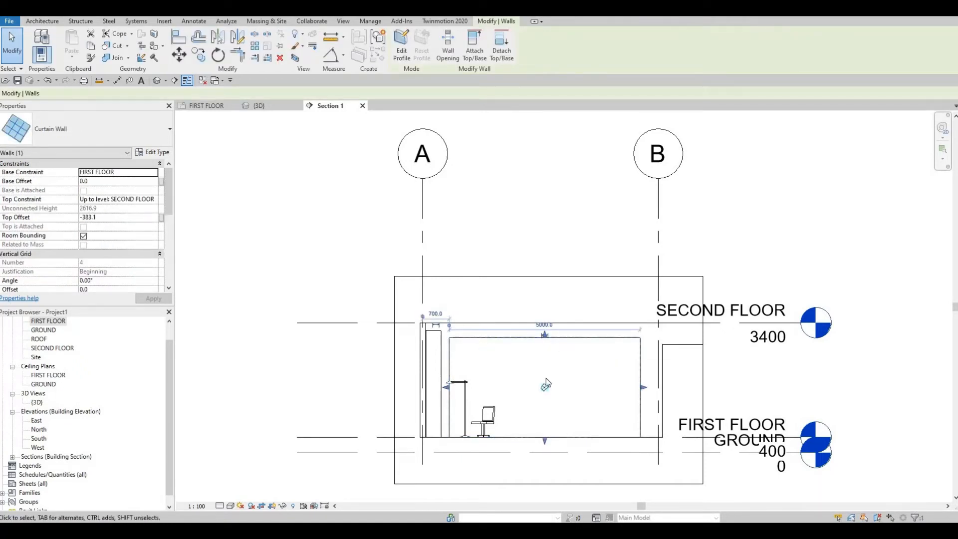
key("Escape")
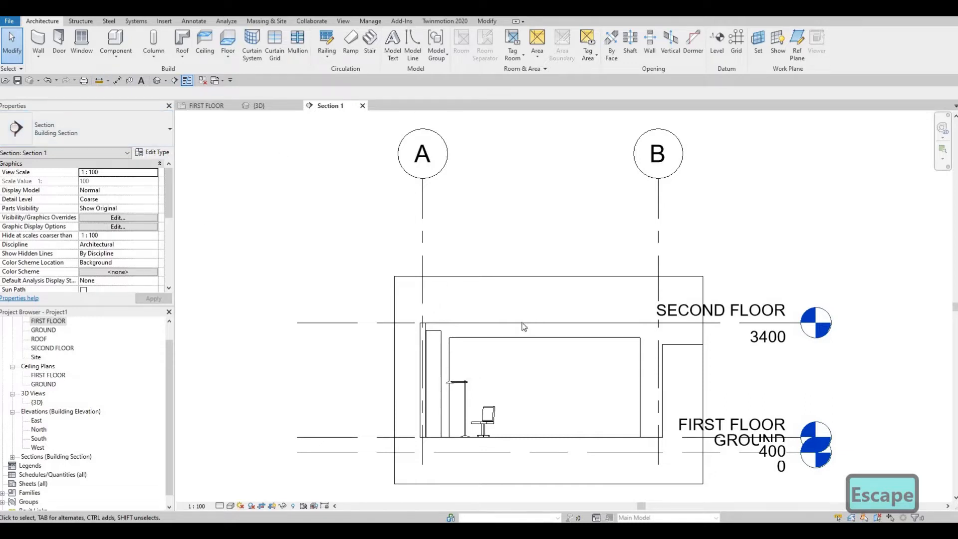
Dimension the curtain wall's height in the section view with an aligned dimension
middle_click_drag(268, 181, 129, 85)
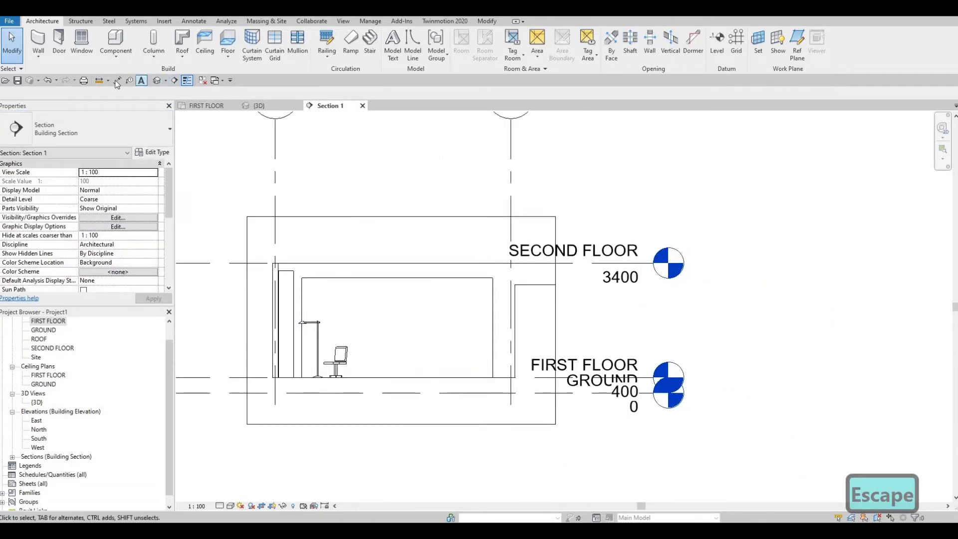
left_click(117, 81)
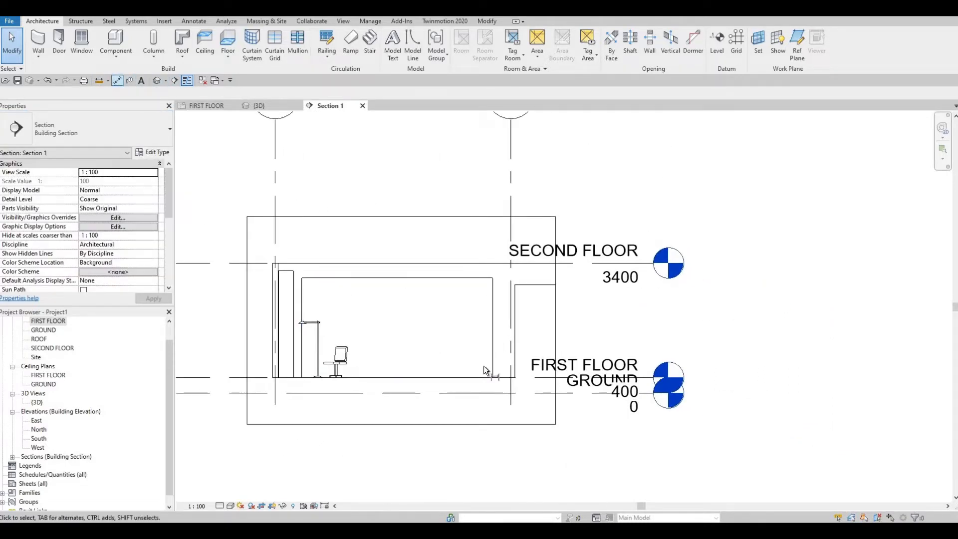
left_click(465, 279)
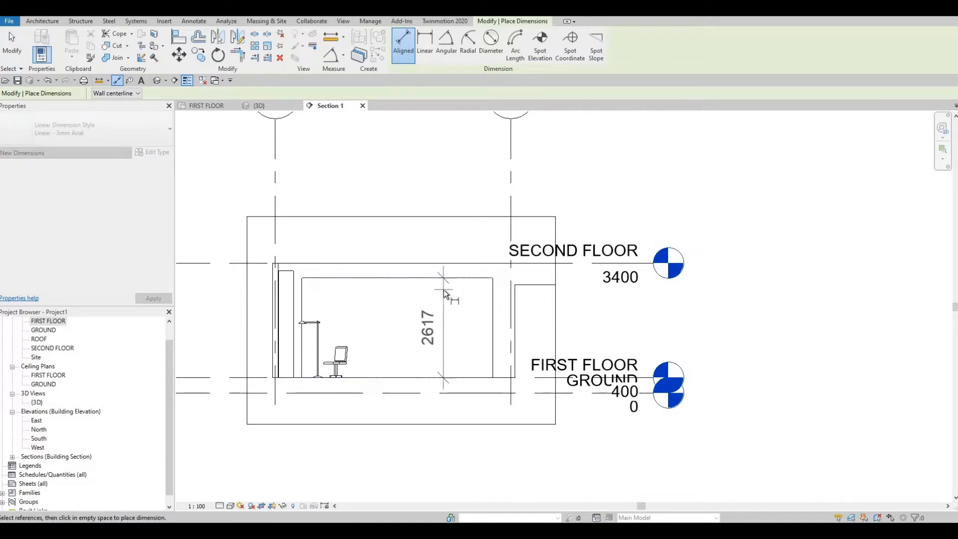
left_click(444, 290)
key("Escape")
key("Escape")
key("Escape")
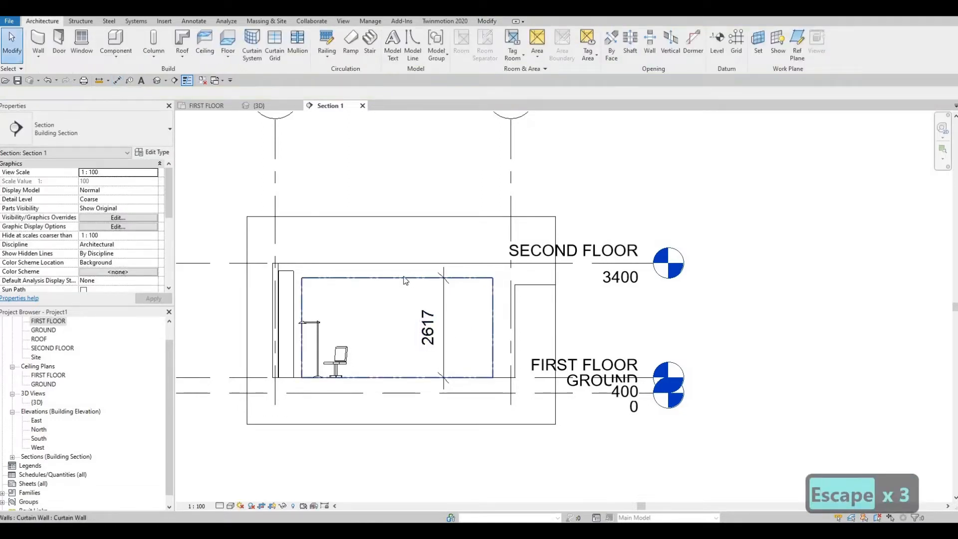
Raise the curtain wall's top edge to a height of about 2800 mm
left_click(404, 279)
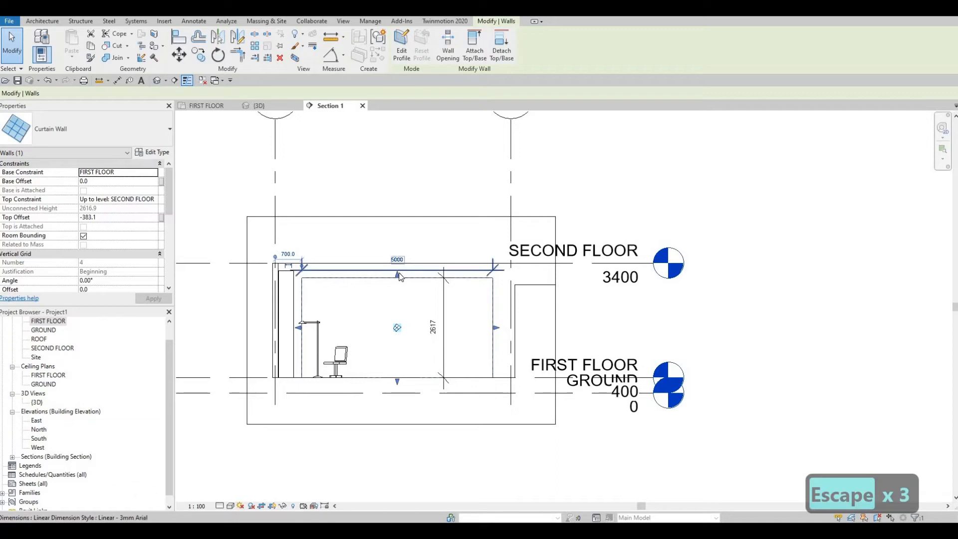
scroll(399, 277, "up", 4)
left_click_drag(398, 276, 399, 280)
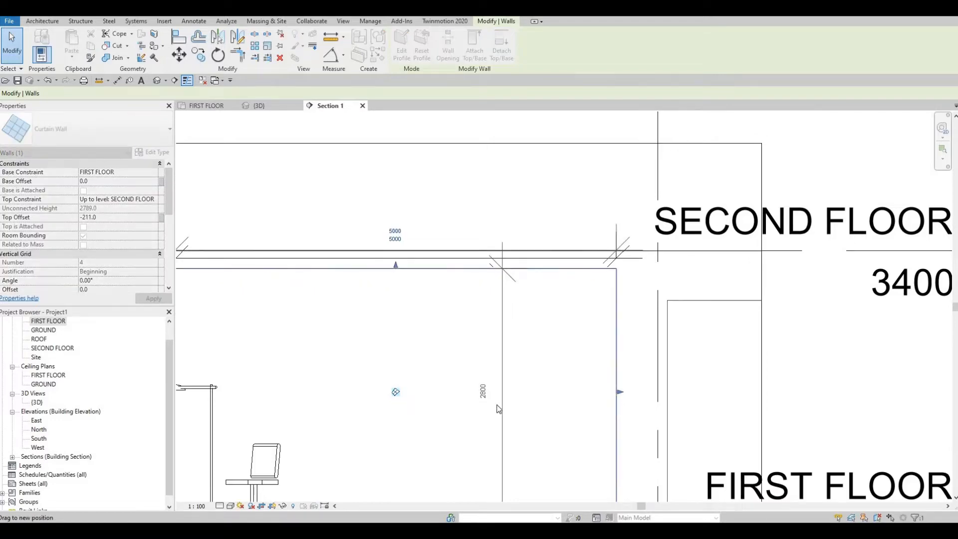
scroll(479, 387, "up", 3)
key("Escape")
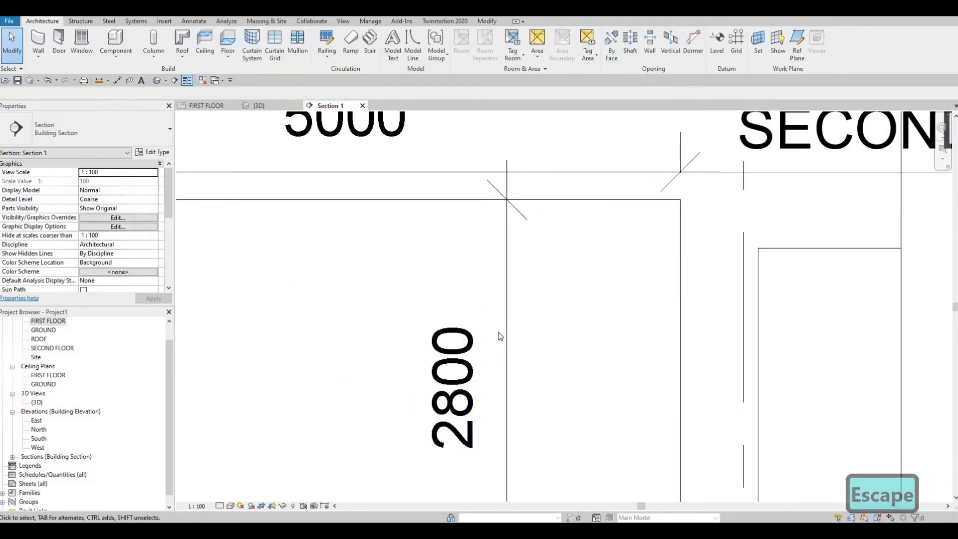
Delete the curtain wall's height and width dimensions from the section view
scroll(500, 337, "down", 2)
key("Escape")
left_click(500, 331)
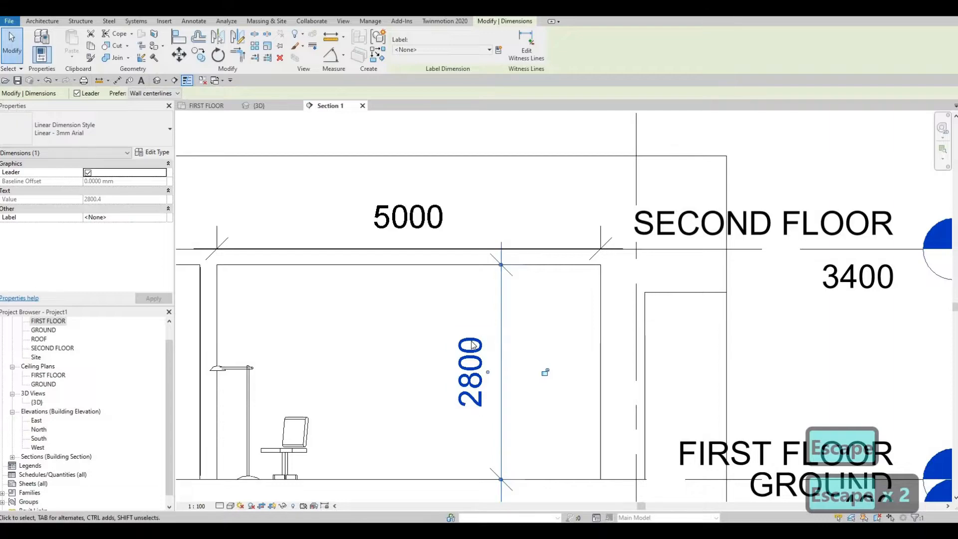
key("Delete")
scroll(492, 287, "down", 2)
left_click(460, 264)
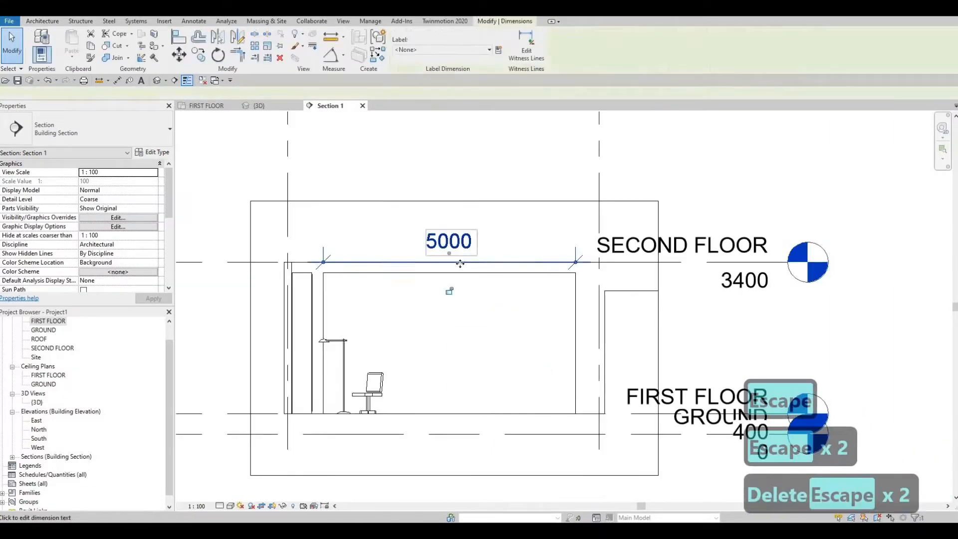
key("Delete")
scroll(468, 283, "down", 2)
key("Escape")
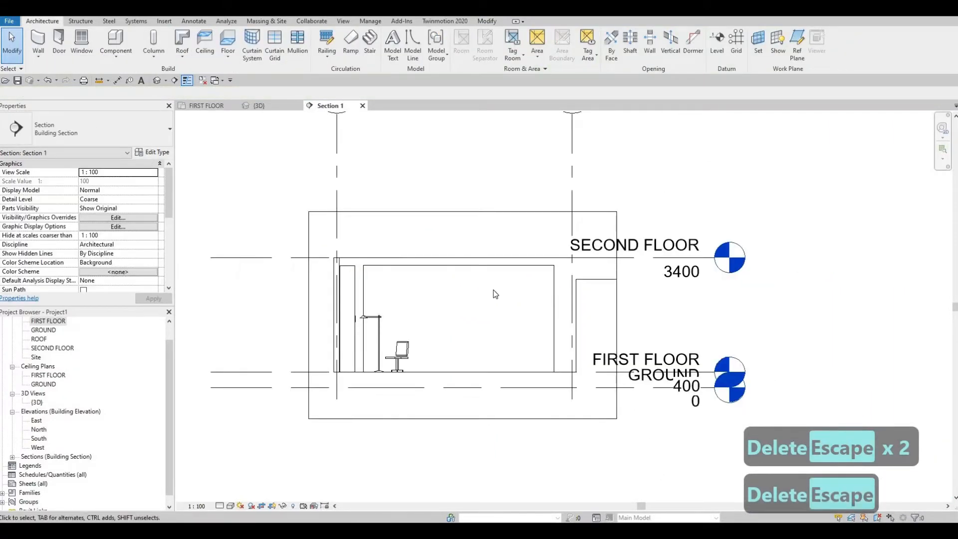
key("Escape")
key("Escape")
Divide the curtain wall into four equal 1250 mm panels with three vertical curtain grid lines
scroll(424, 293, "up", 1)
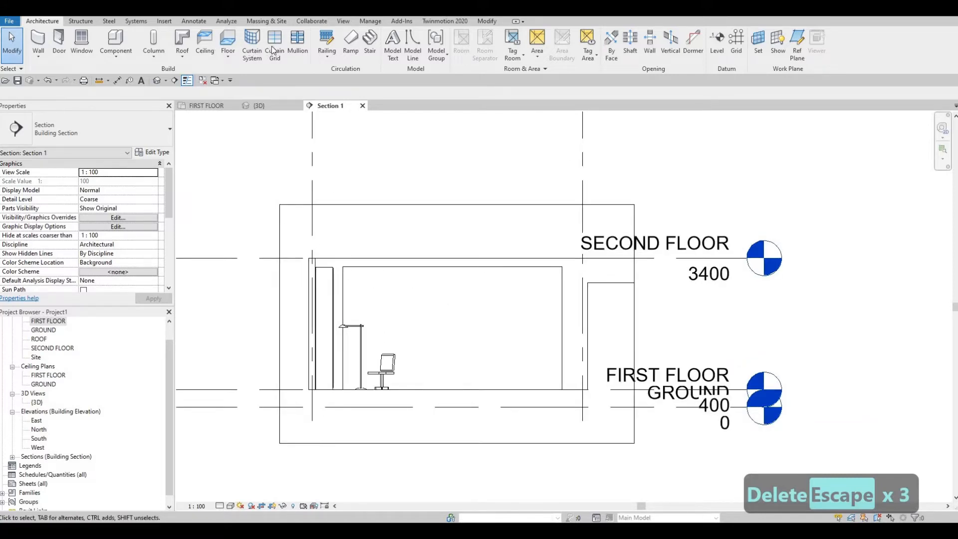
left_click(273, 48)
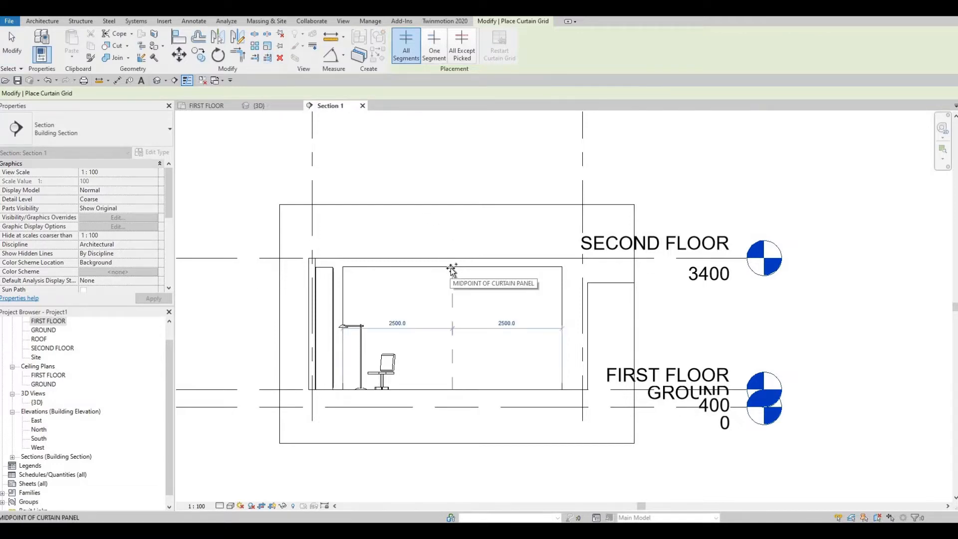
left_click(451, 270)
left_click(508, 267)
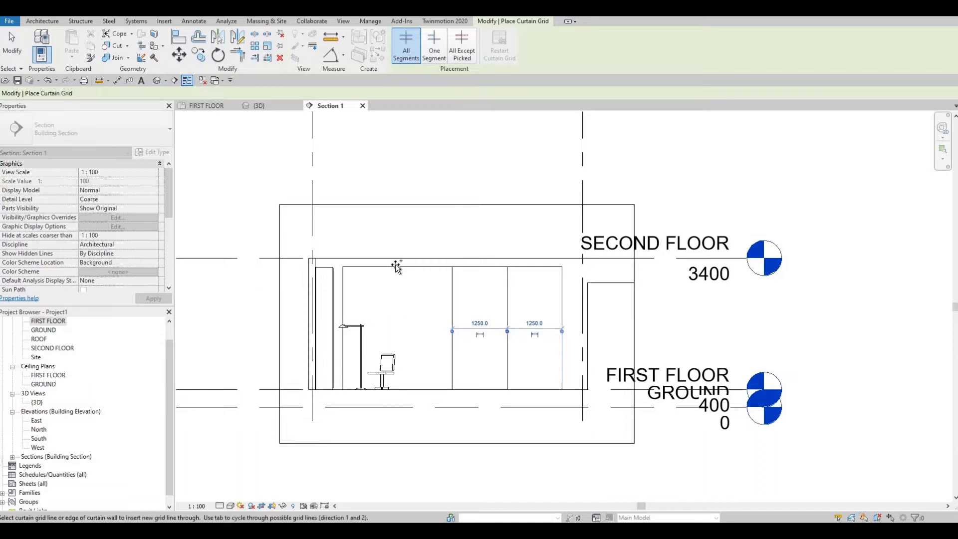
left_click(398, 280)
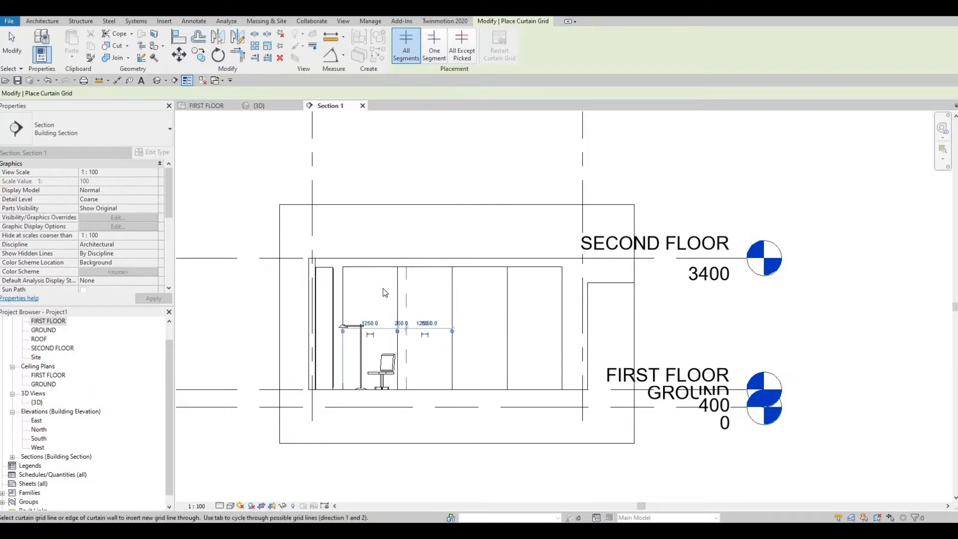
key("Escape")
key("Escape")
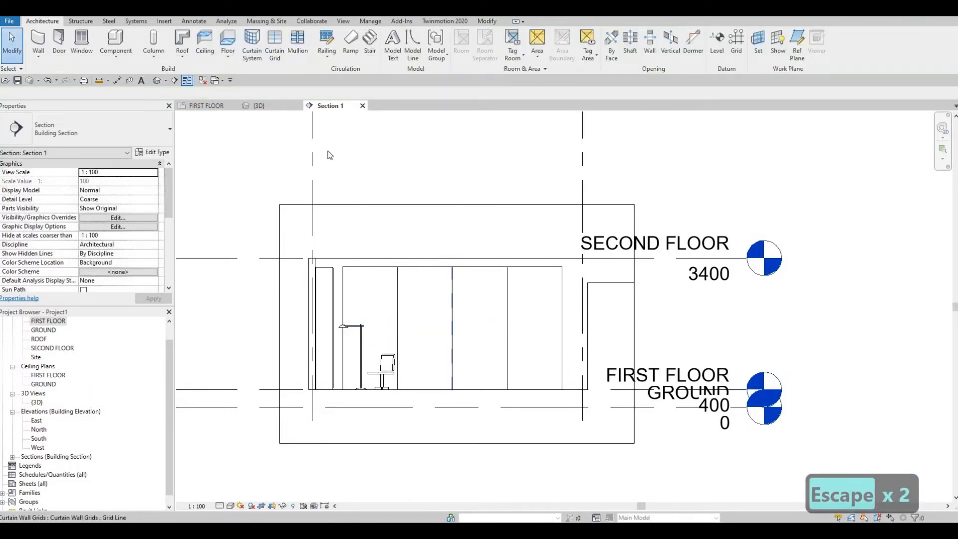
Place 50mm x 65mm rectangular mullions on all grid lines of the curtain wall and view them in 3D
left_click(298, 44)
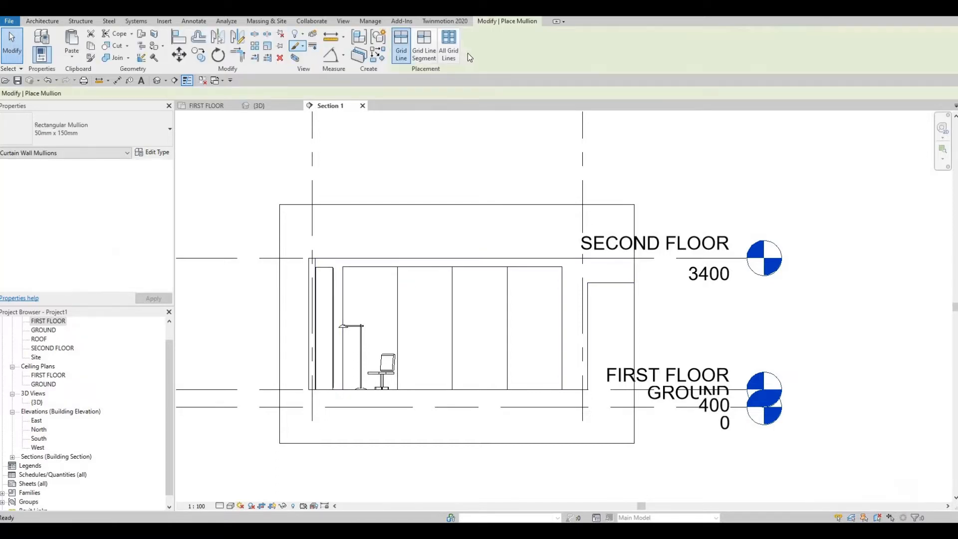
left_click(441, 50)
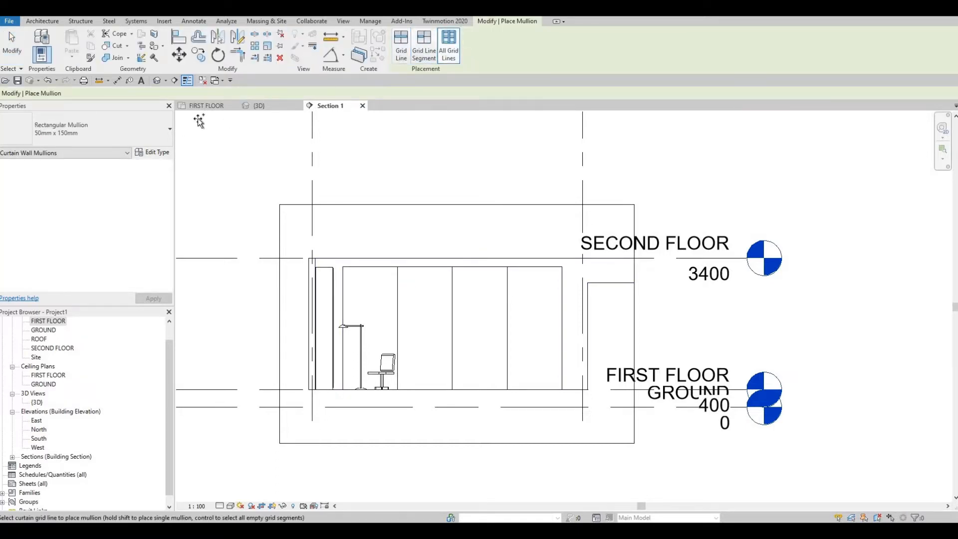
left_click(95, 129)
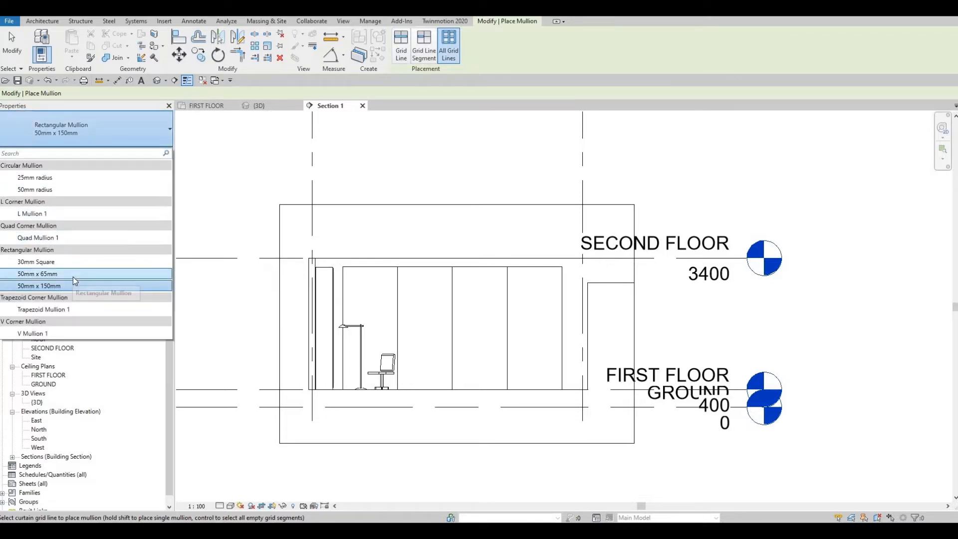
left_click(74, 277)
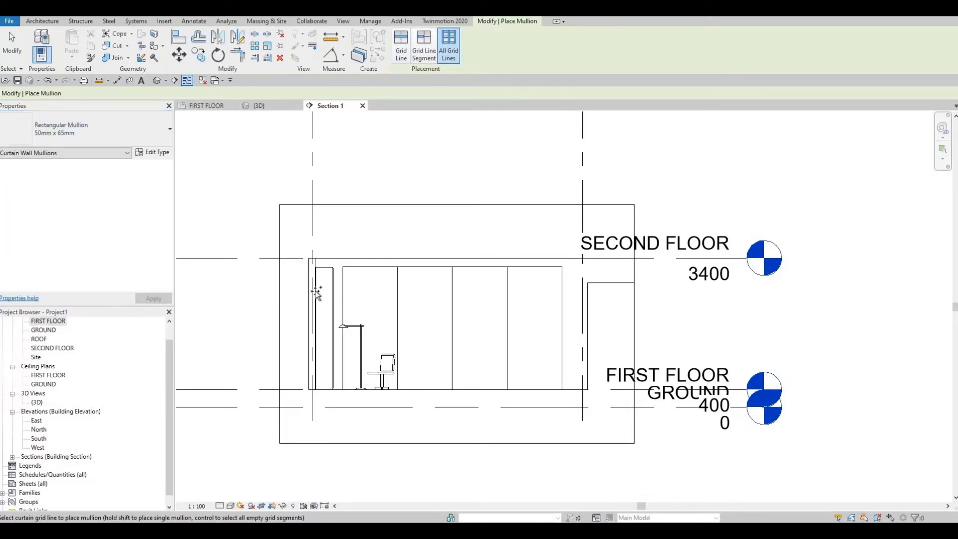
left_click(456, 301)
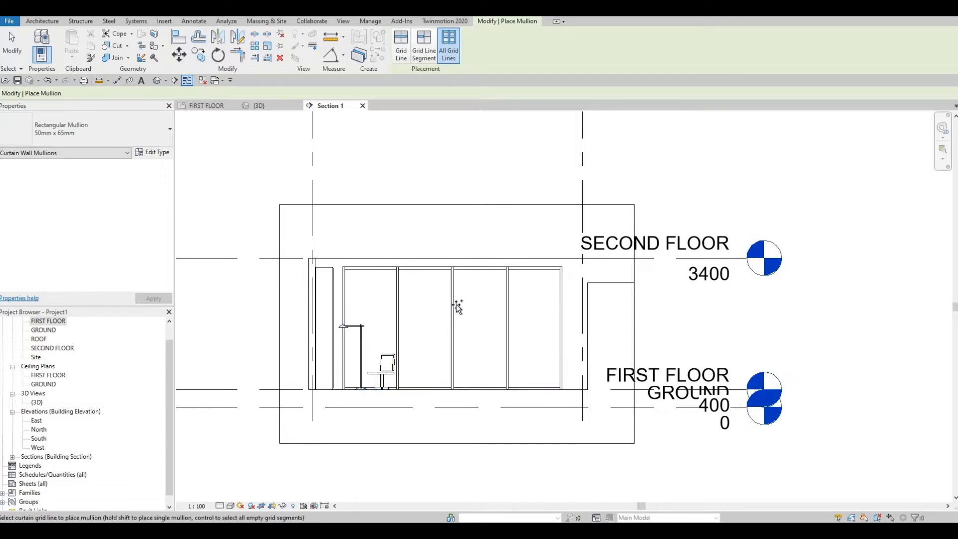
left_click(159, 80)
middle_click_drag(419, 417, 358, 357, "shift")
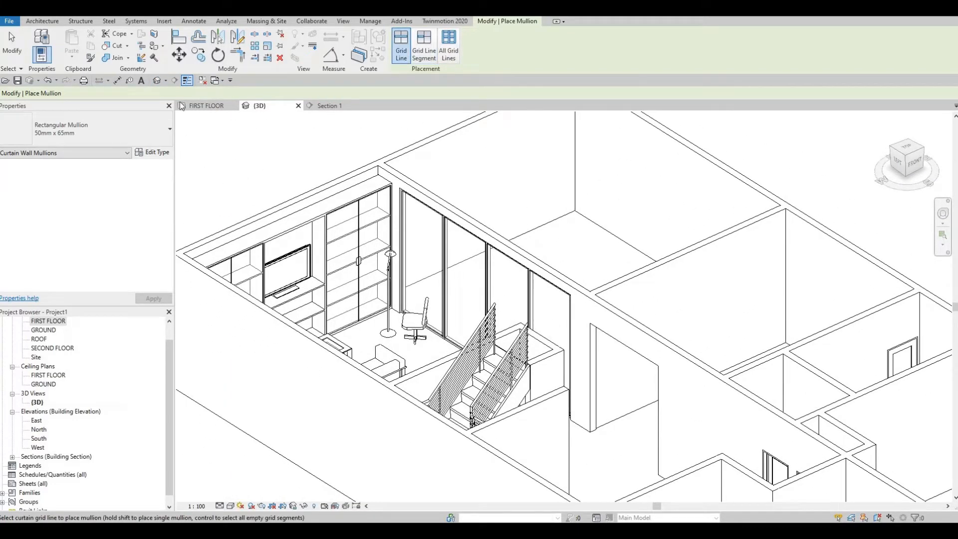
left_click(43, 21)
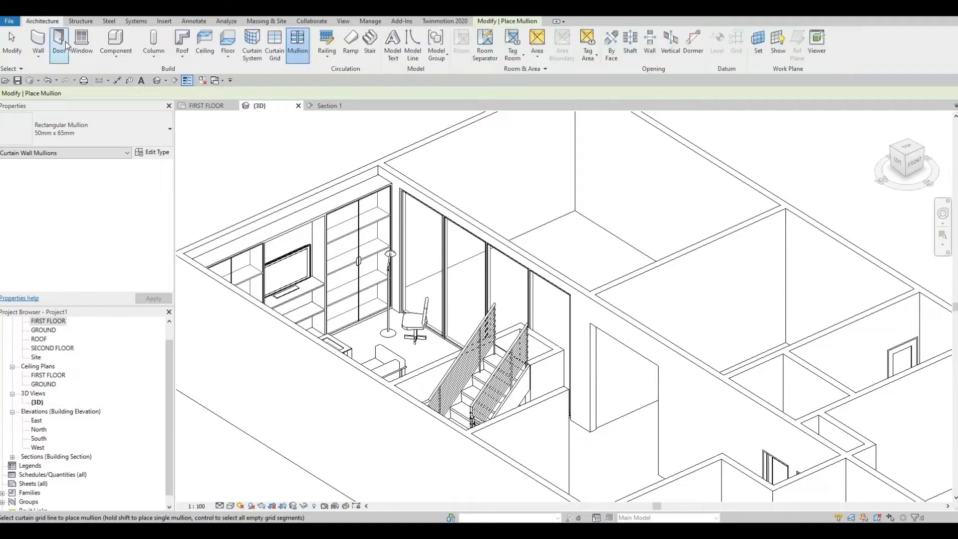
left_click(58, 47)
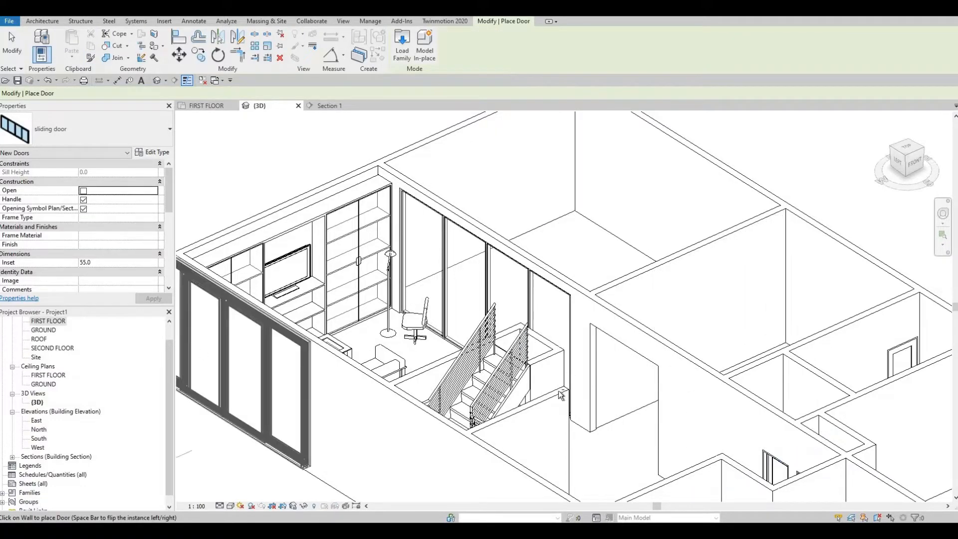
key("Escape")
key("Escape")
middle_click_drag(367, 384, 172, 355, "shift")
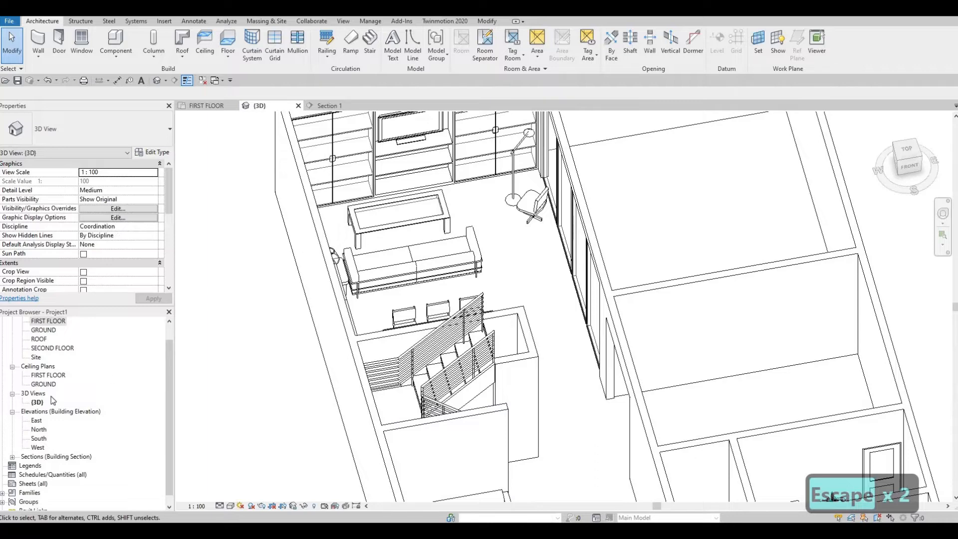
Place the sliding door centred in the wall along grid B in the FIRST FLOOR plan
double_click(48, 321)
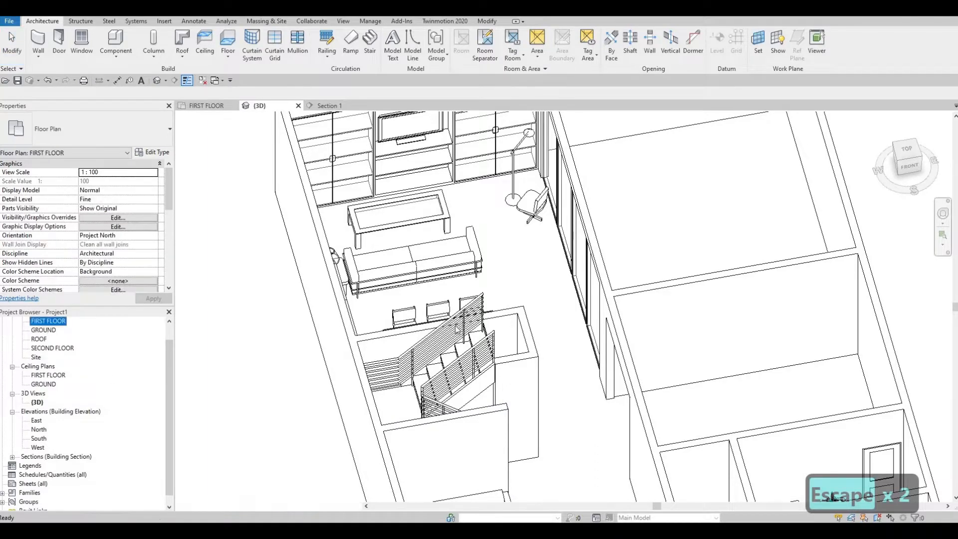
left_click(59, 43)
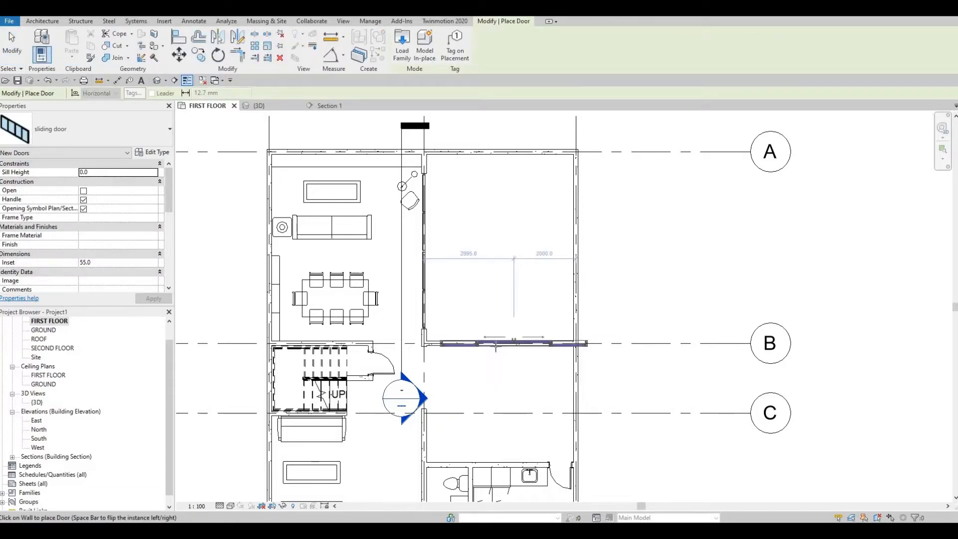
scroll(495, 344, "up", 2)
scroll(496, 345, "up", 1)
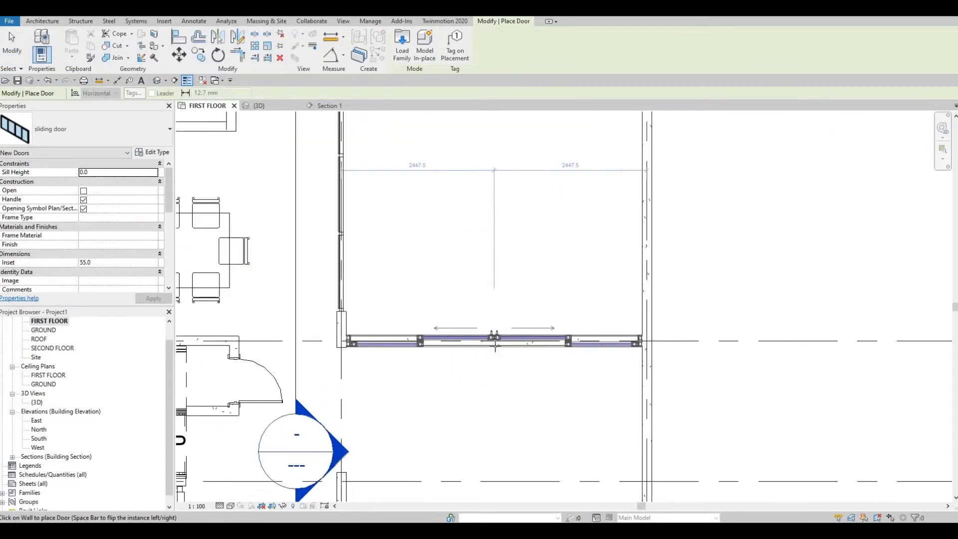
left_click(491, 350)
key("Escape")
key("Escape")
key("Escape")
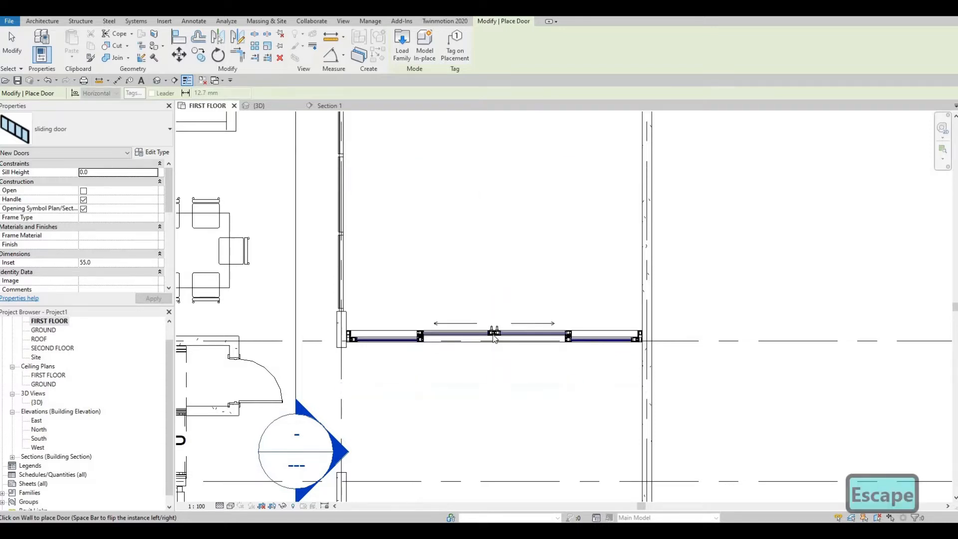
Set the sliding door's inset to 0 and turn on its Open option
left_click(494, 336)
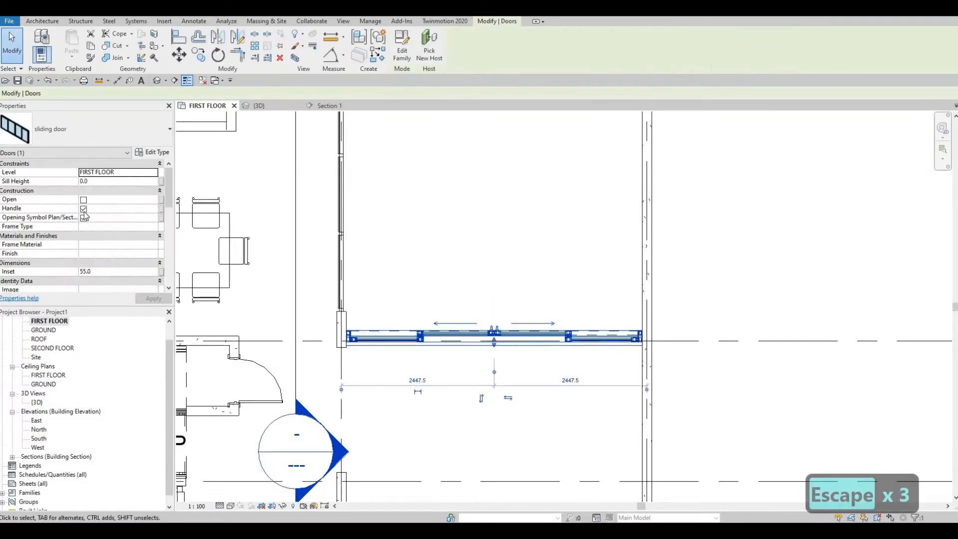
left_click(102, 272)
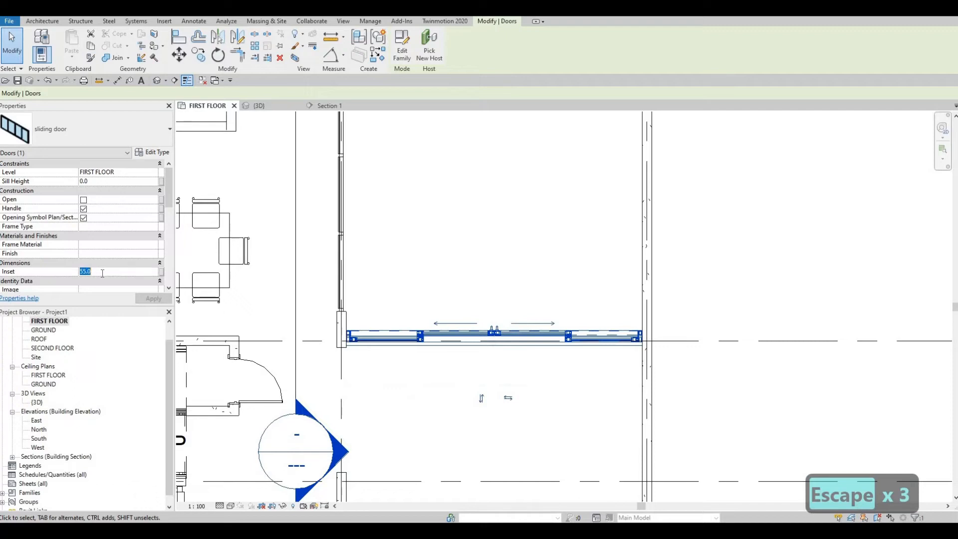
type("0")
key("Return")
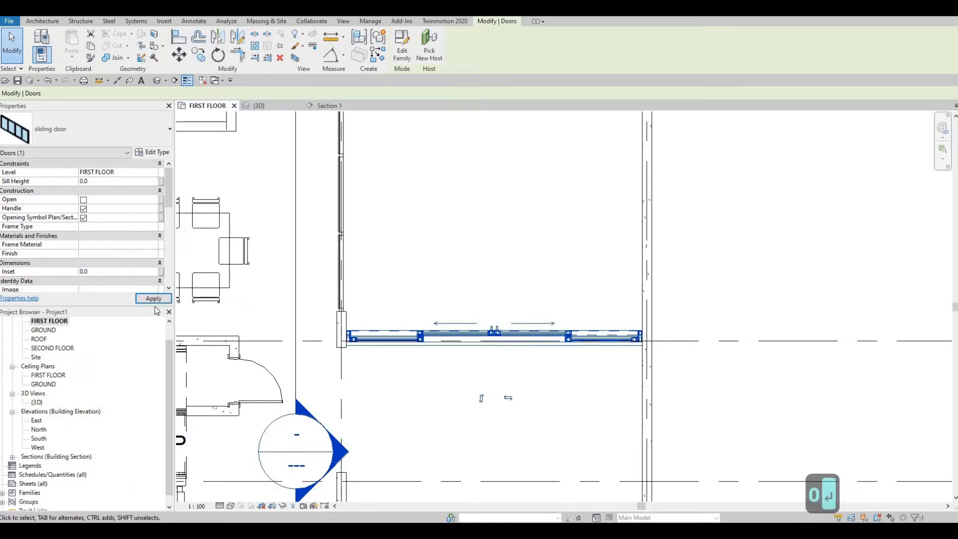
left_click(153, 299)
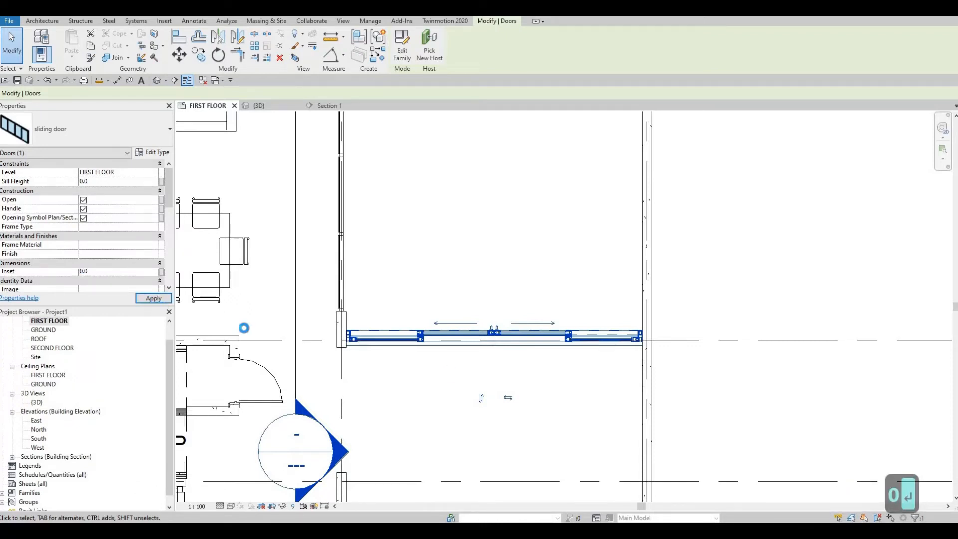
Flip the sliding door's facing to the other side of the wall and inspect it in the 3D view
left_click(481, 397)
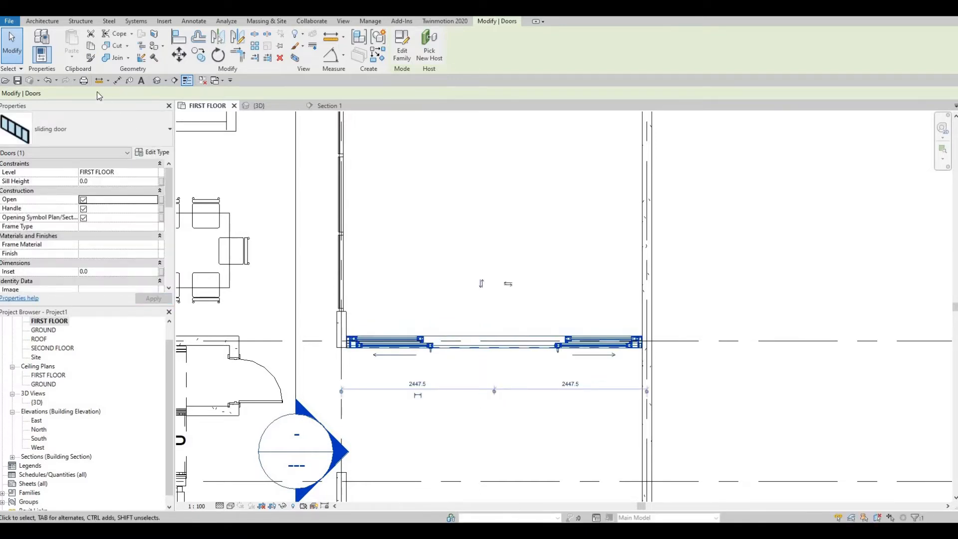
key("Escape")
key("Escape")
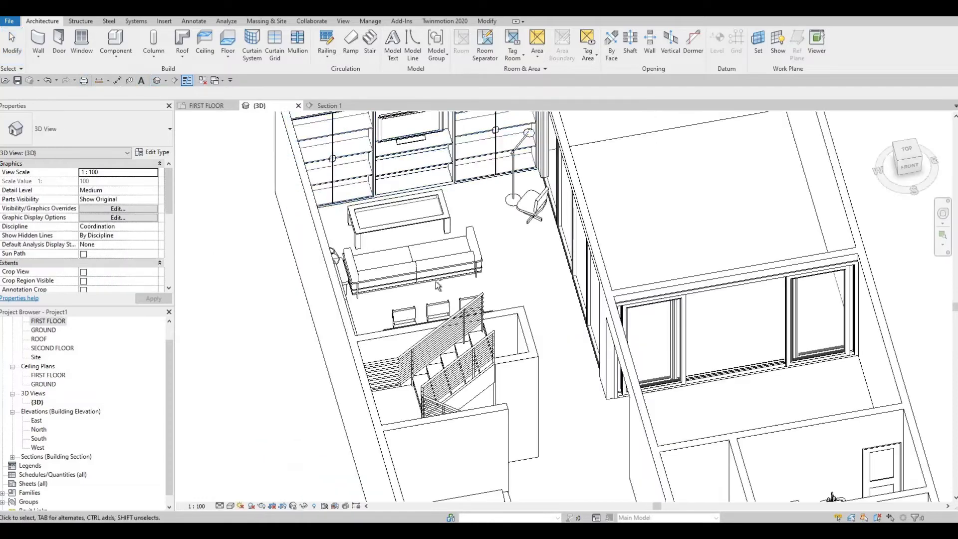
scroll(320, 179, "down", 2)
middle_click_drag(552, 203, 294, 306, "shift")
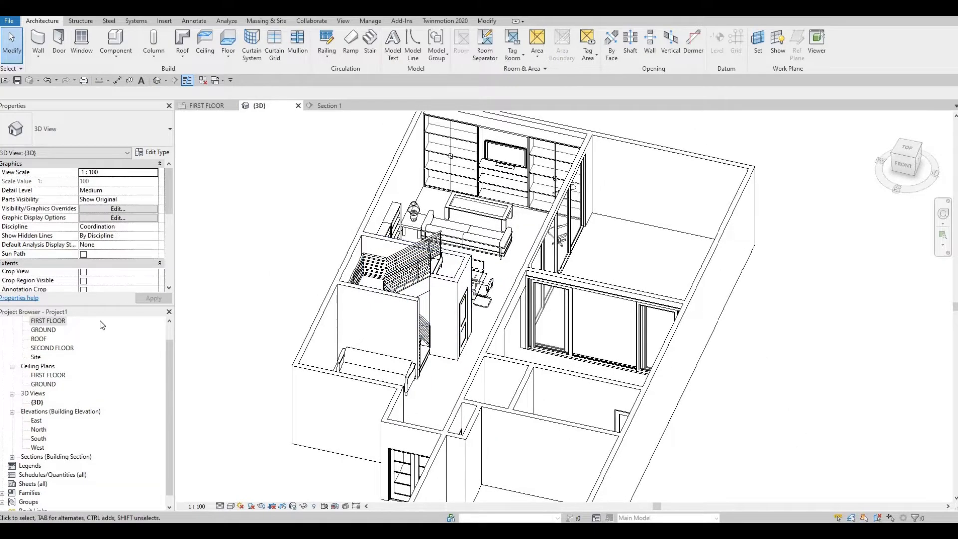
In the FIRST FLOOR plan, shift the 2000 mm wall opening between grids B and C 100 mm away from the sliding door
double_click(48, 321)
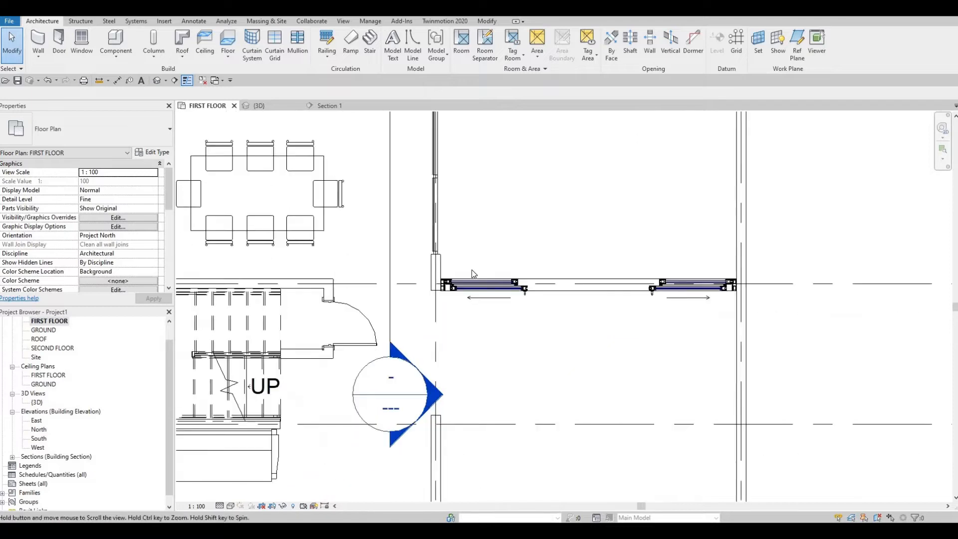
left_click(469, 271)
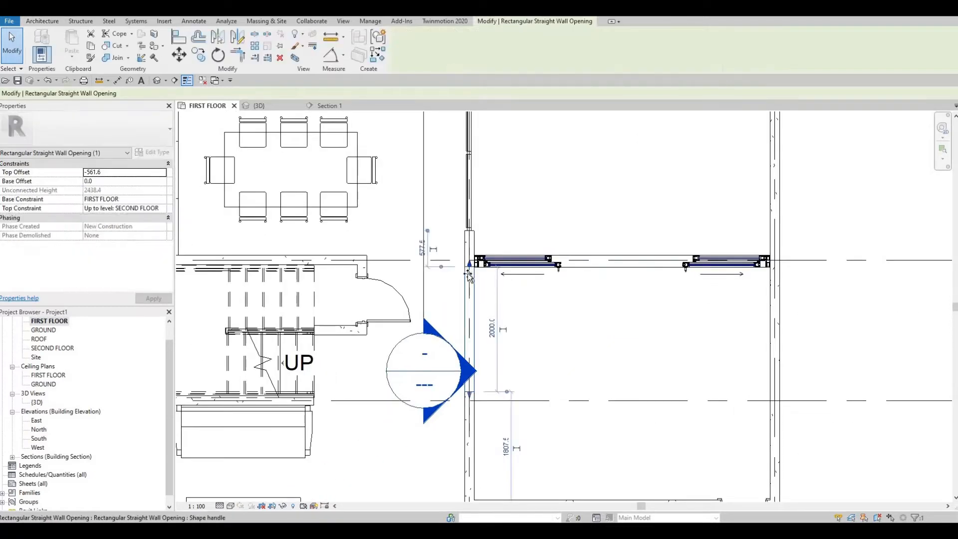
left_click_drag(469, 274, 470, 280)
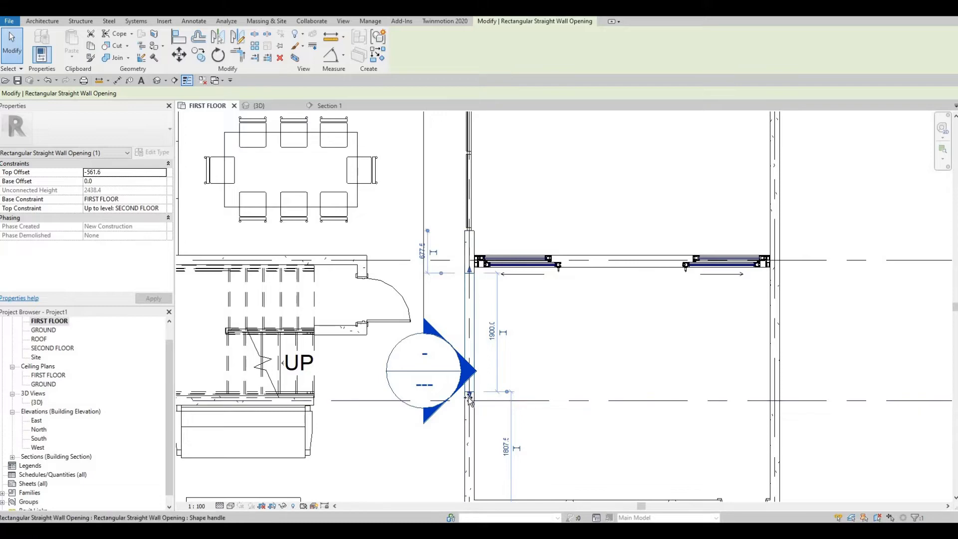
left_click_drag(469, 397, 469, 403)
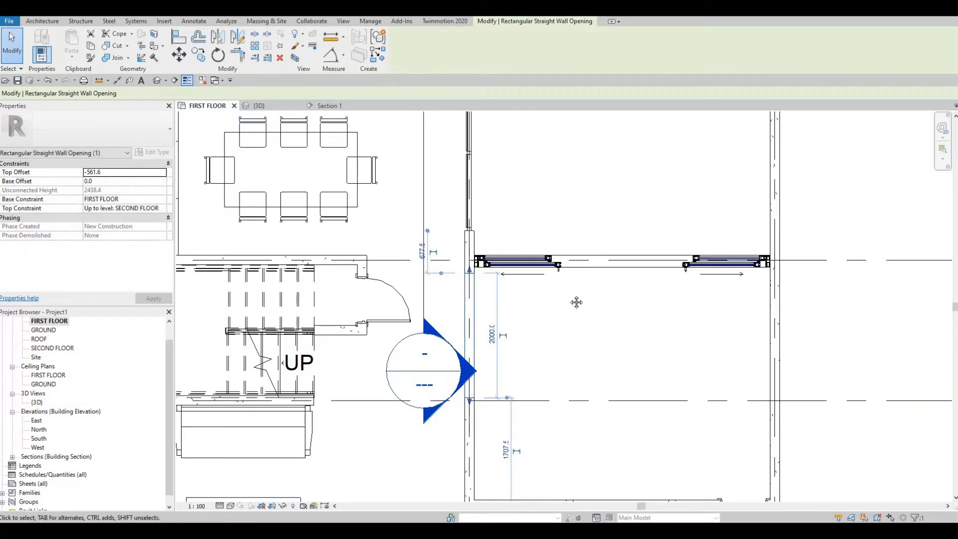
key("Escape")
key("Escape")
Delete the building section Section 1 from the floor plan
scroll(576, 302, "down", 2)
scroll(595, 333, "down", 4)
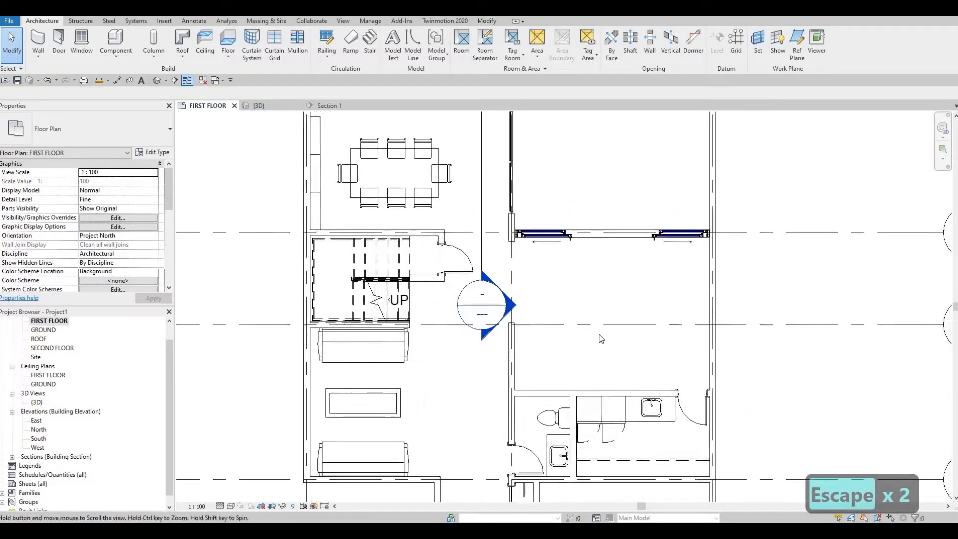
key("Escape")
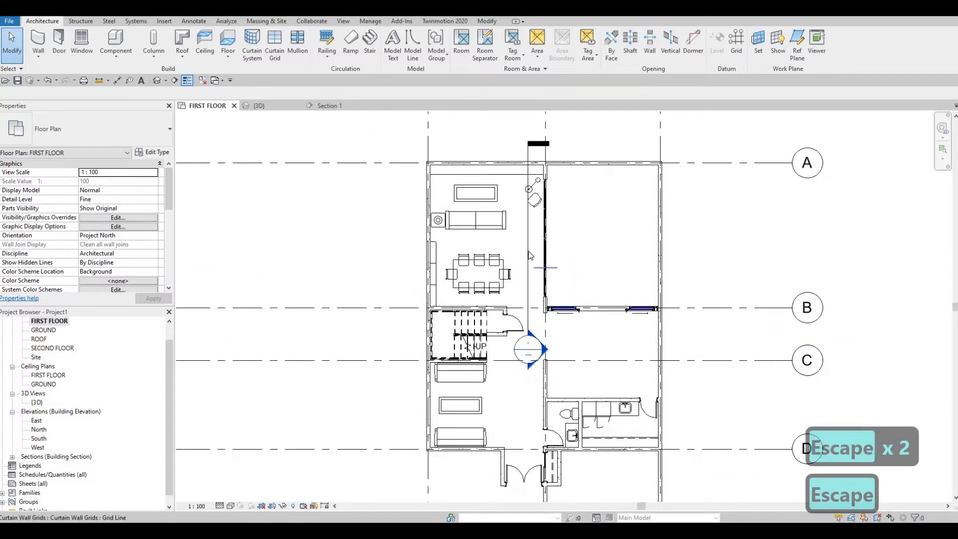
left_click(528, 257)
key("Delete")
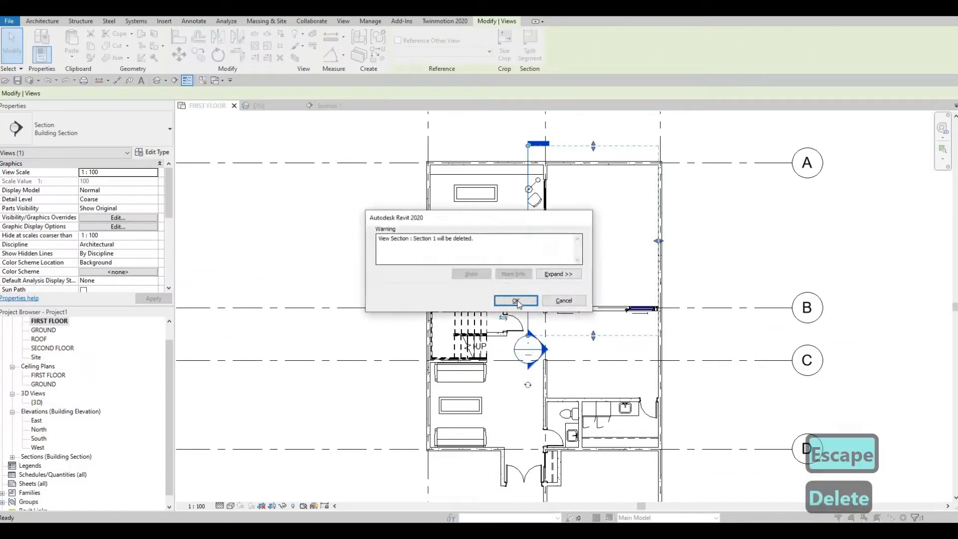
left_click(558, 289)
key("Escape")
key("Escape")
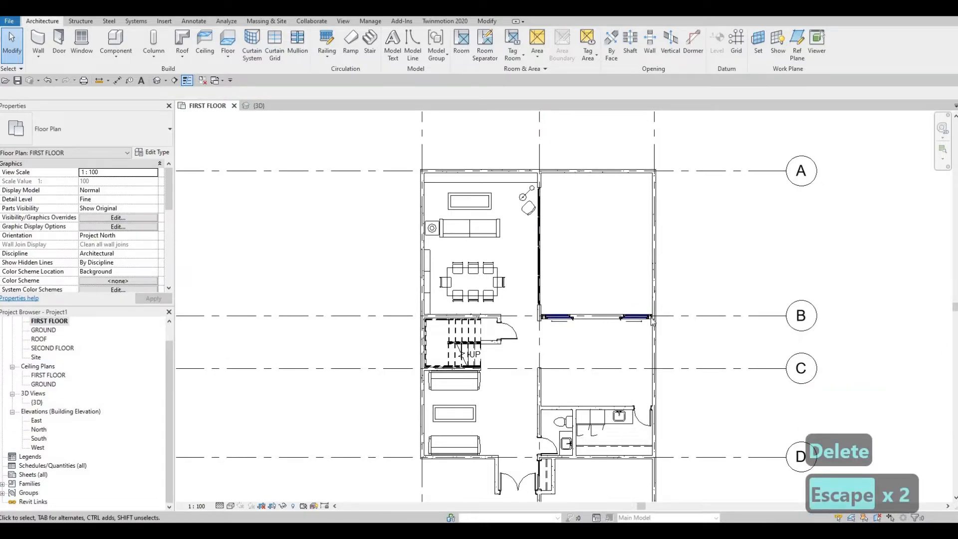
Shorten the exterior wall along grid A so that it ends at the wall containing the curtain wall
scroll(652, 320, "up", 5)
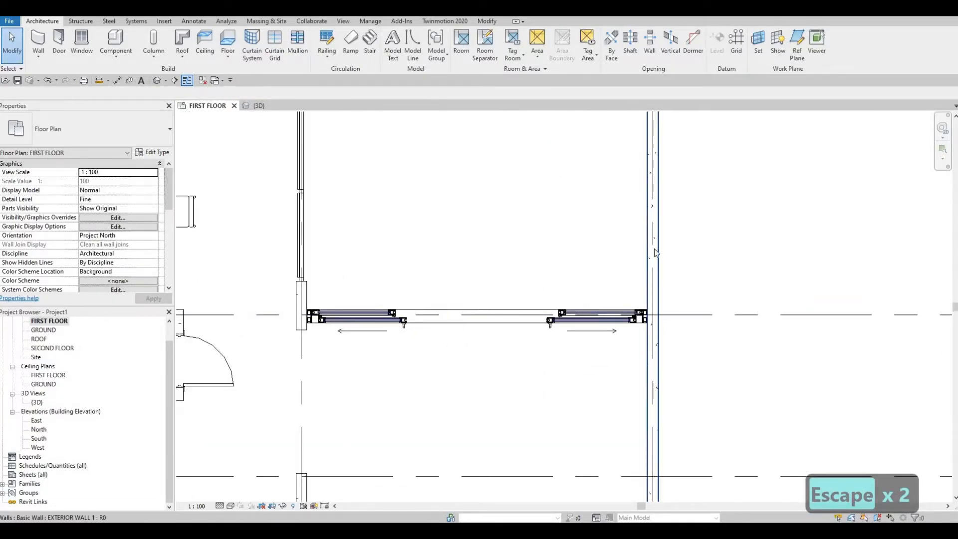
scroll(649, 249, "down", 5)
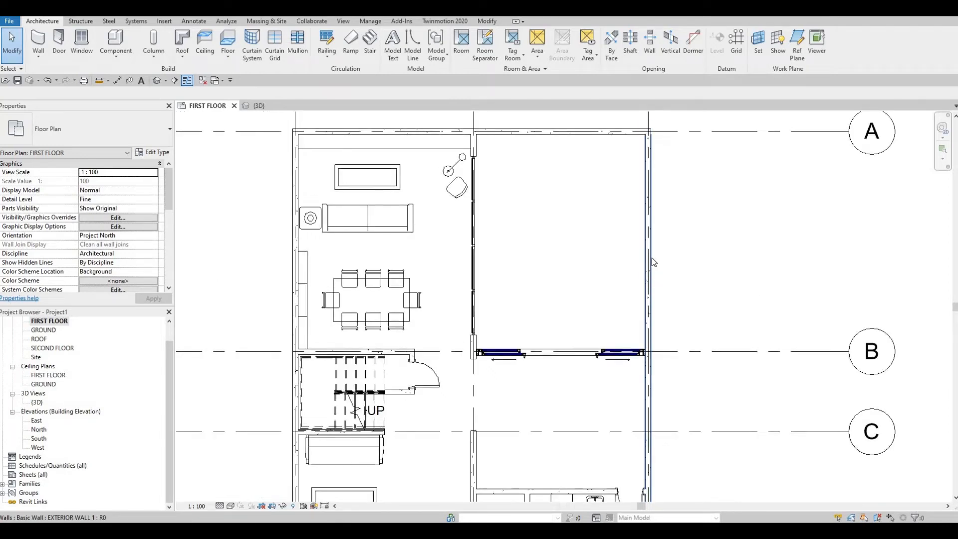
middle_click_drag(587, 137, 637, 220)
key("Escape")
key("Escape")
left_click(698, 226)
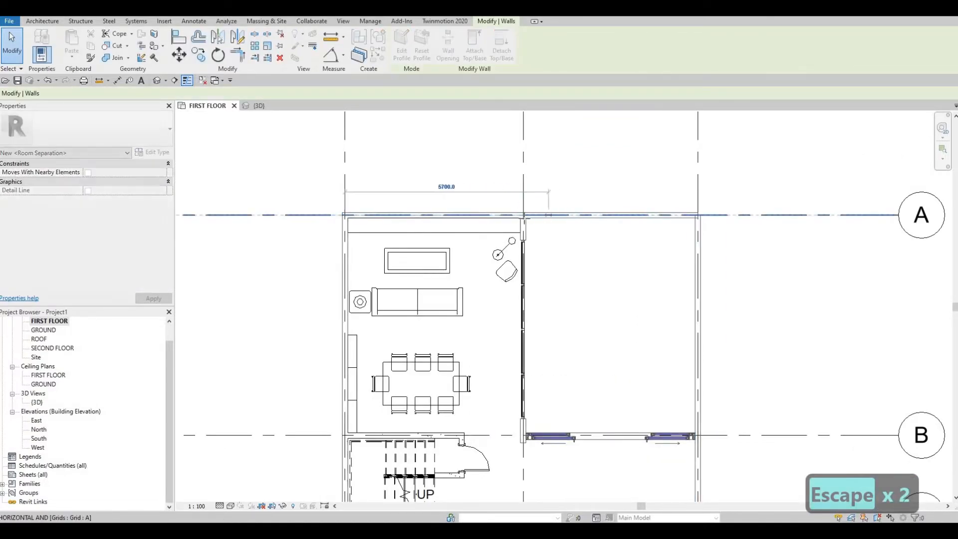
key("Escape")
Shorten the exterior side wall between grids A and B so that it ends at the sliding door wall
middle_click_drag(644, 254, 569, 204)
left_click(622, 169)
left_click_drag(623, 169, 624, 380)
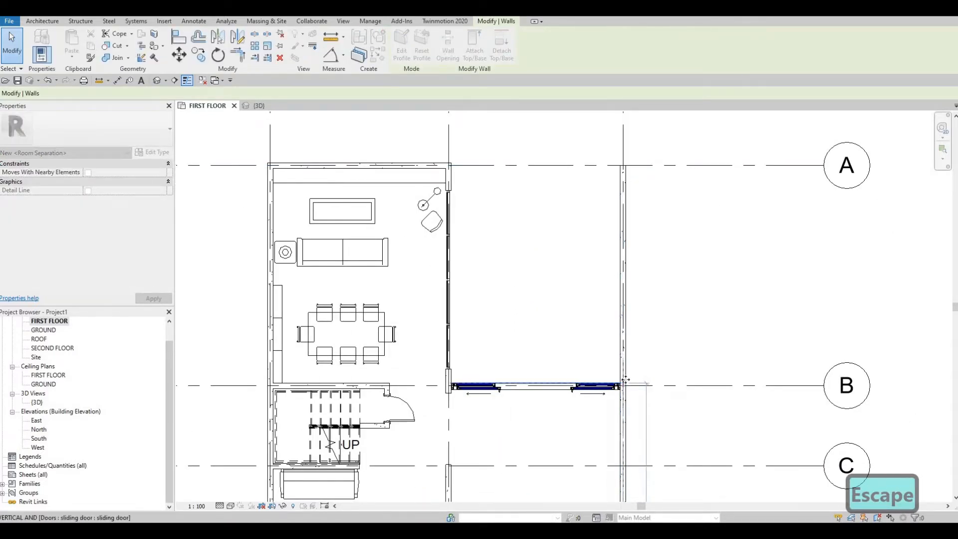
scroll(623, 388, "up", 5)
key("Escape")
scroll(629, 362, "down", 5)
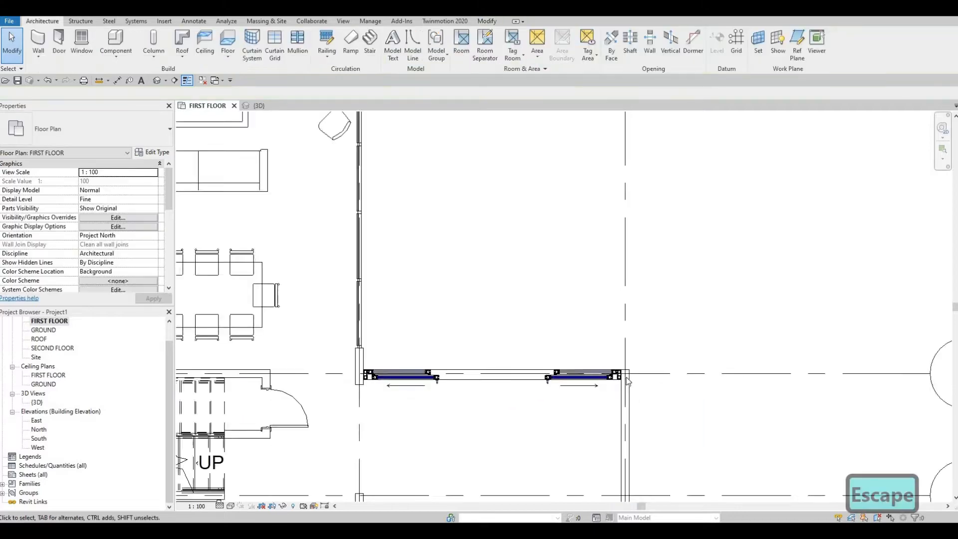
Duplicate the side wall's EXTERIOR WALL 1 type as EXTERIOR WALL 2, keeping the 150 mm structure layer, and apply it to that wall
left_click(628, 387)
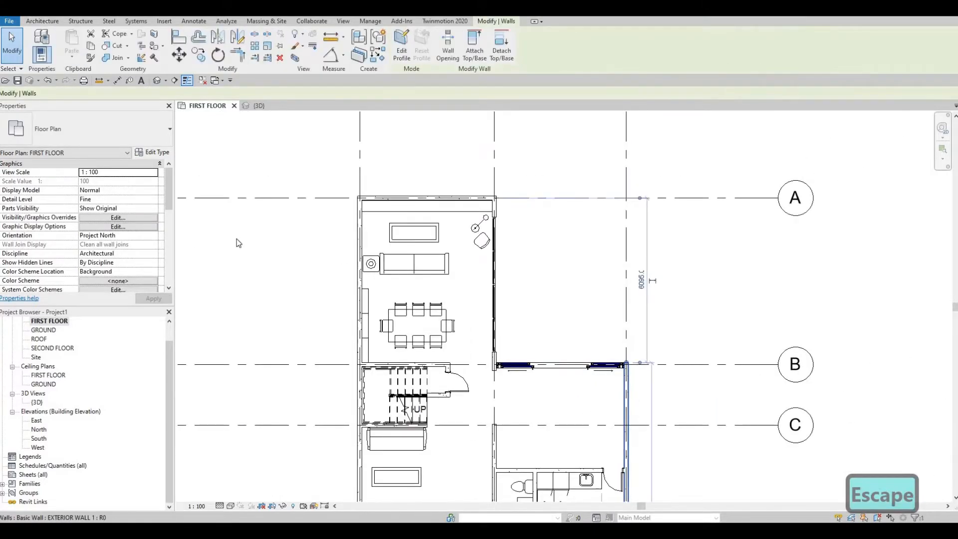
left_click(156, 152)
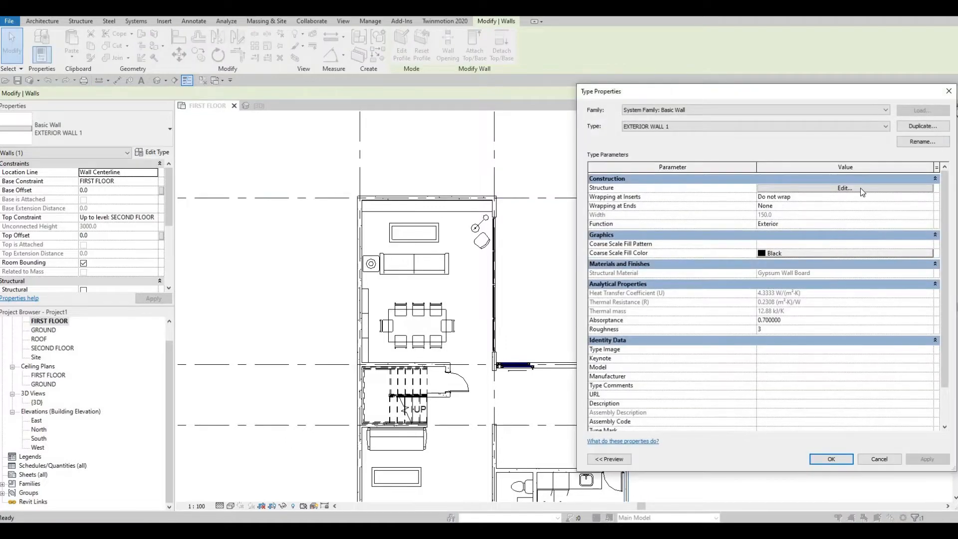
left_click(918, 127)
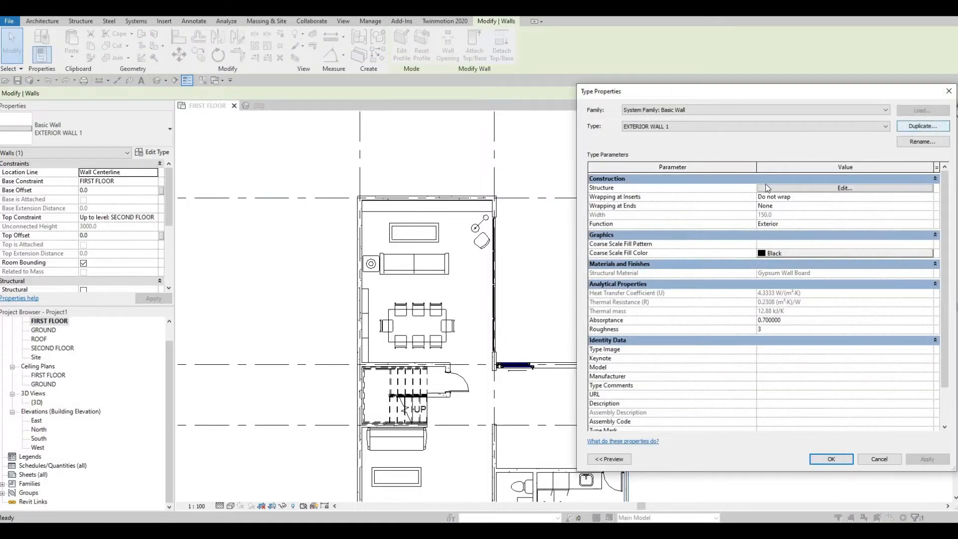
key("Return")
left_click(832, 188)
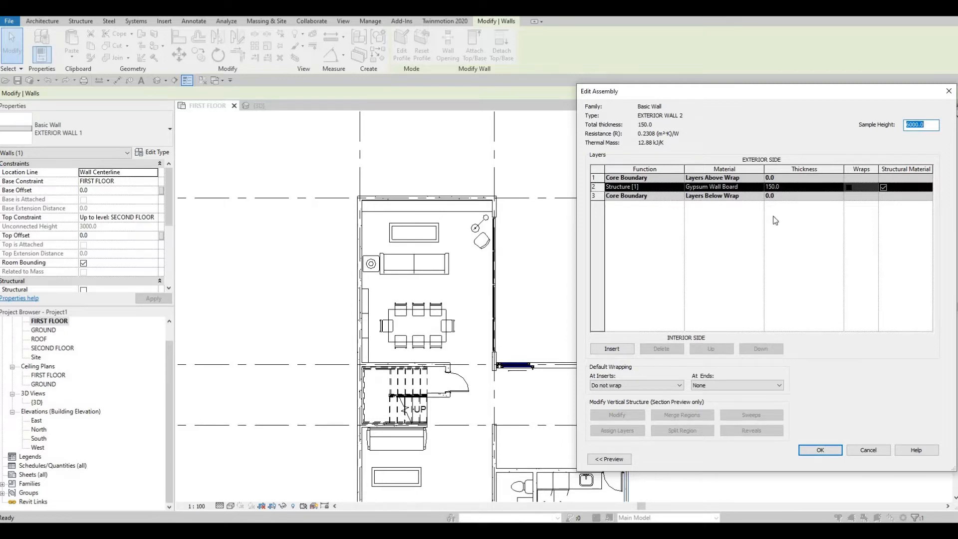
key("Escape")
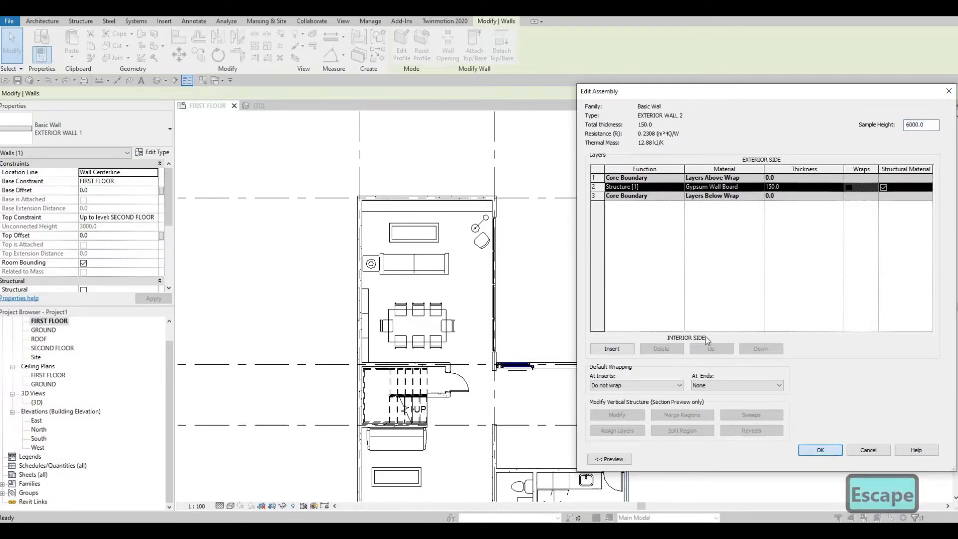
left_click(820, 450)
left_click(815, 458)
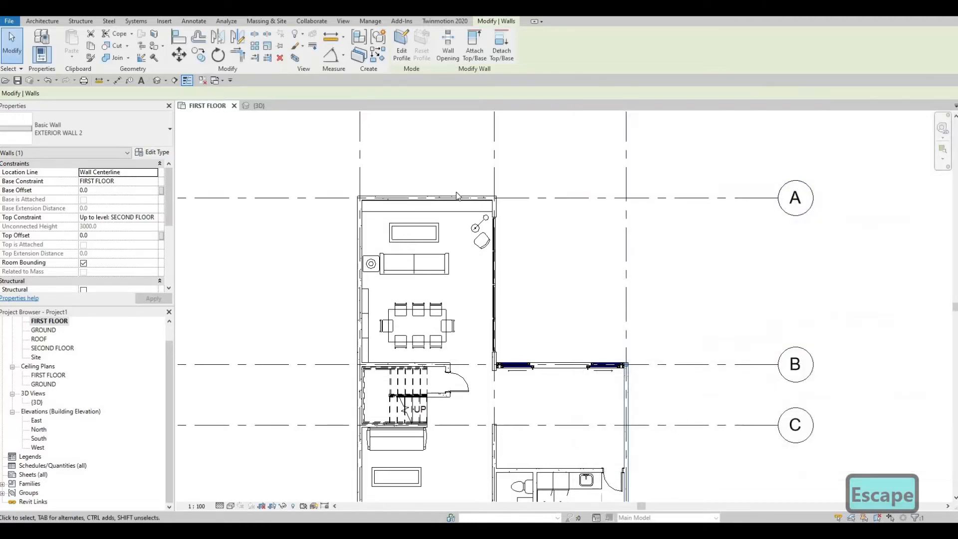
scroll(511, 220, "up", 2)
left_click(498, 206)
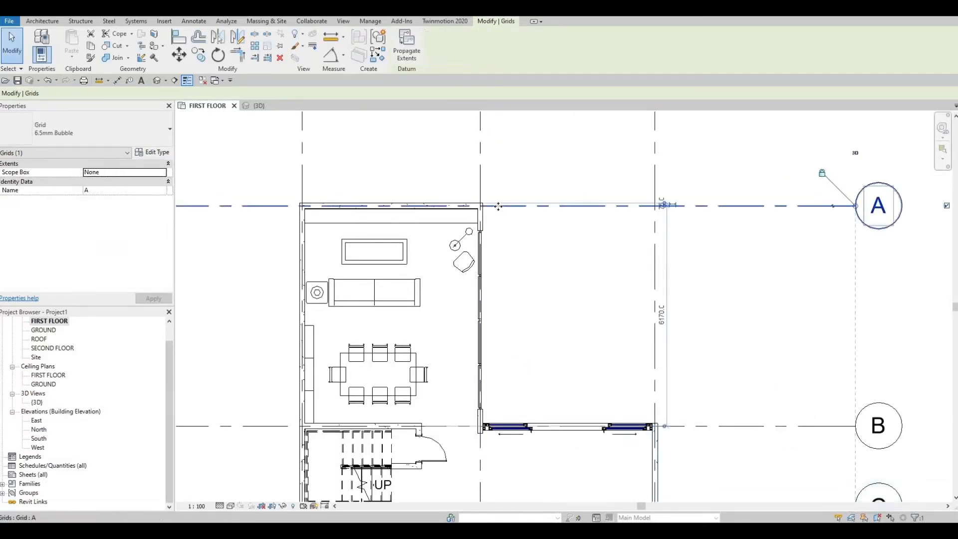
key("Escape")
key("Escape")
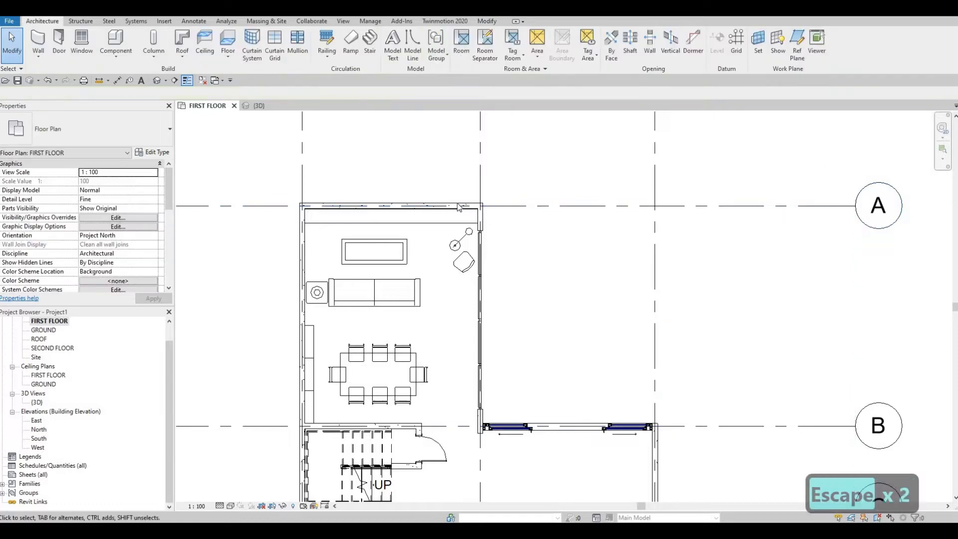
key("Escape")
Draw an EXTERIOR WALL 2 wall along grid A, starting 500 mm beyond the curtain wall's grid line and ending at the outer grid line
left_click(459, 205)
key("c")
key("s")
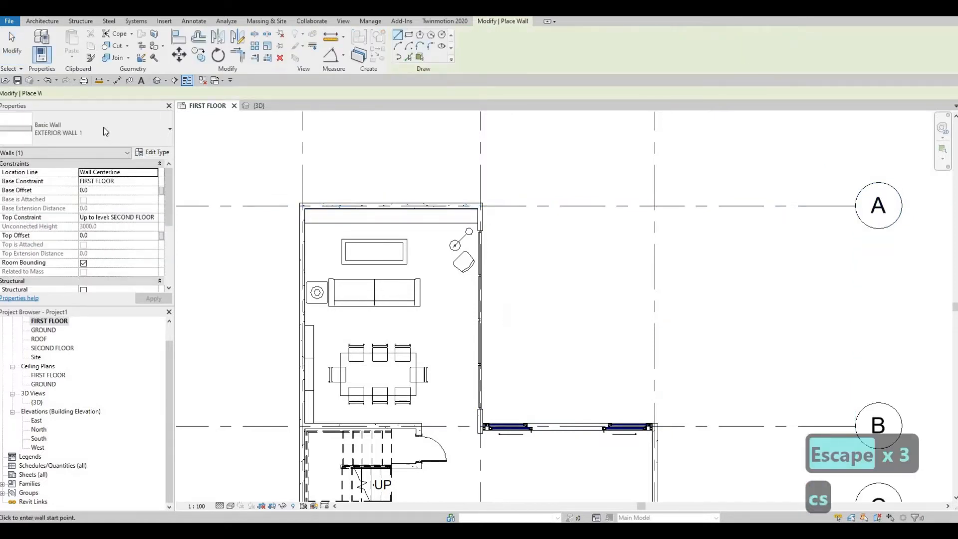
left_click(100, 130)
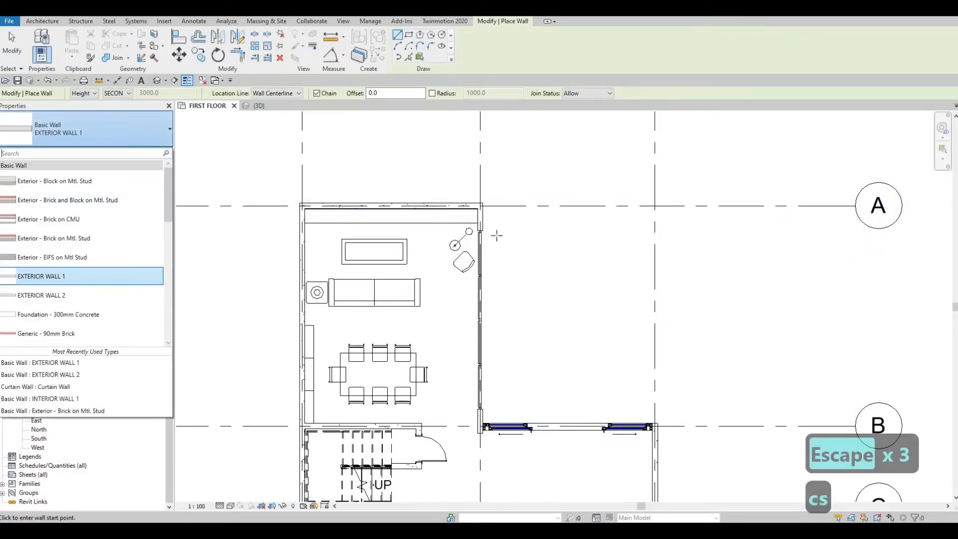
left_click(74, 293)
scroll(575, 206, "up", 2)
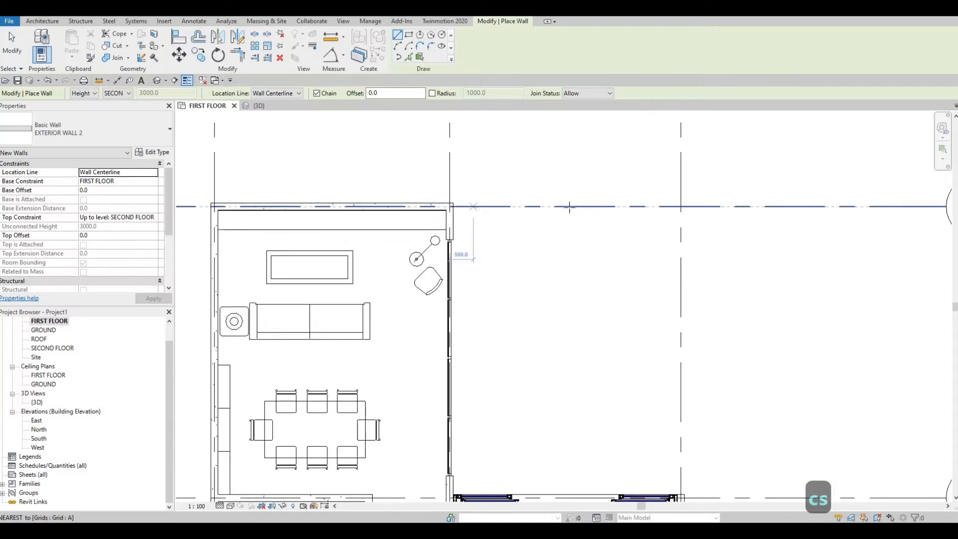
left_click(474, 206)
left_click(681, 207)
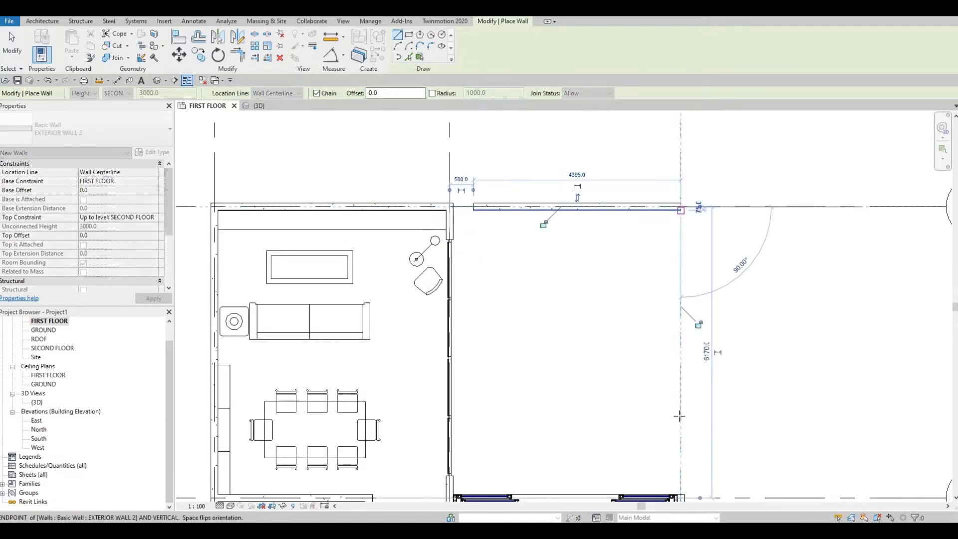
Continue the wall from the grid A corner 5400 mm along the outer grid line towards grid B
type("3500")
key("Return")
key("Escape")
key("Escape")
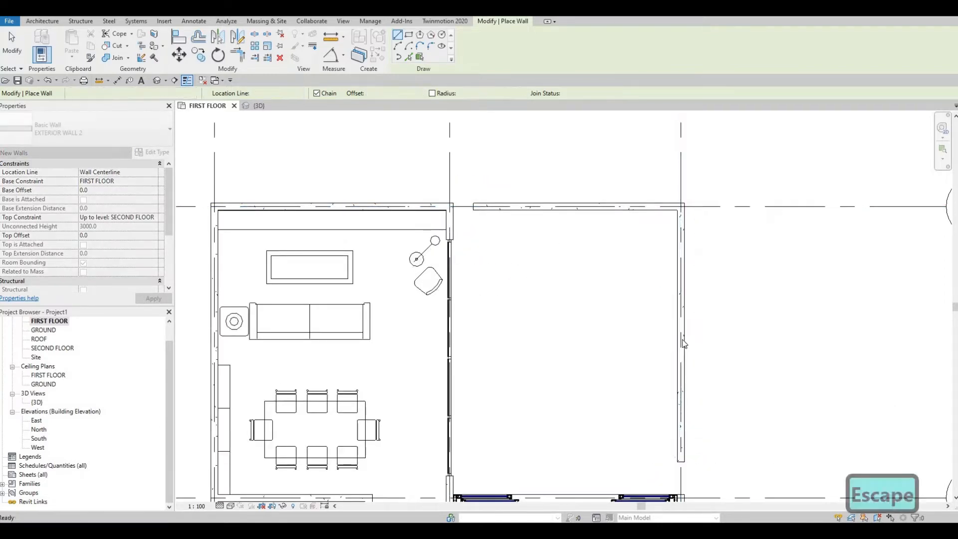
Try to set the Top Offset of the two new EXTERIOR WALL 2 walls to -1000
key("Tab")
left_click(334, 232)
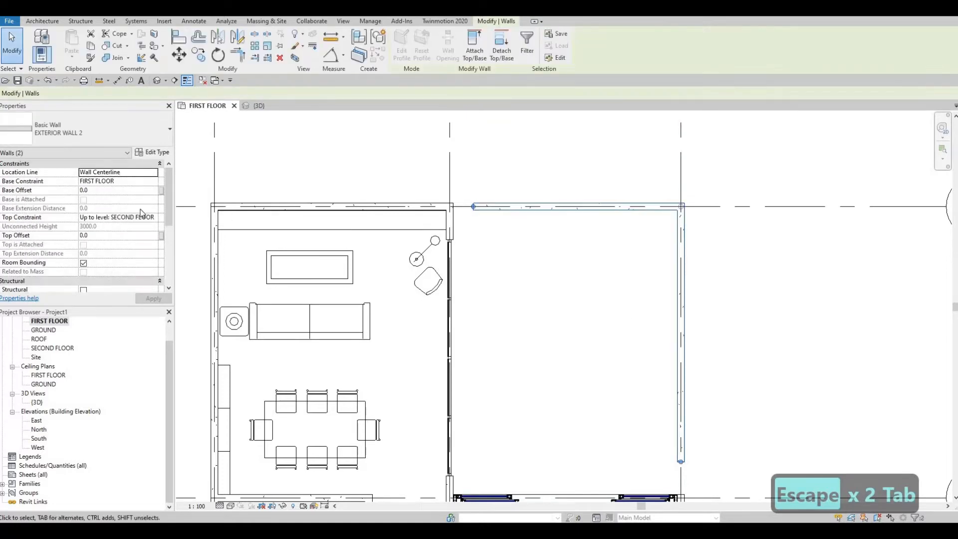
left_click(104, 235)
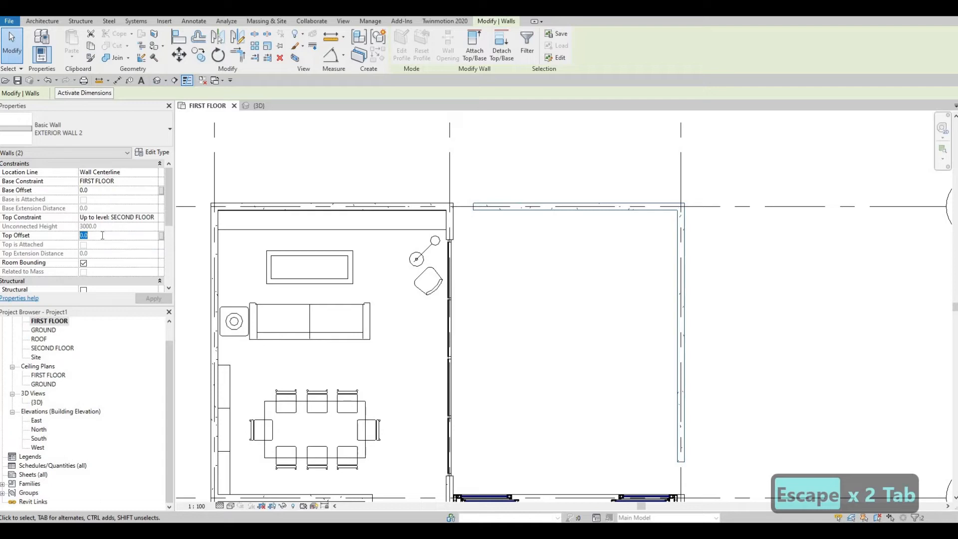
type("-")
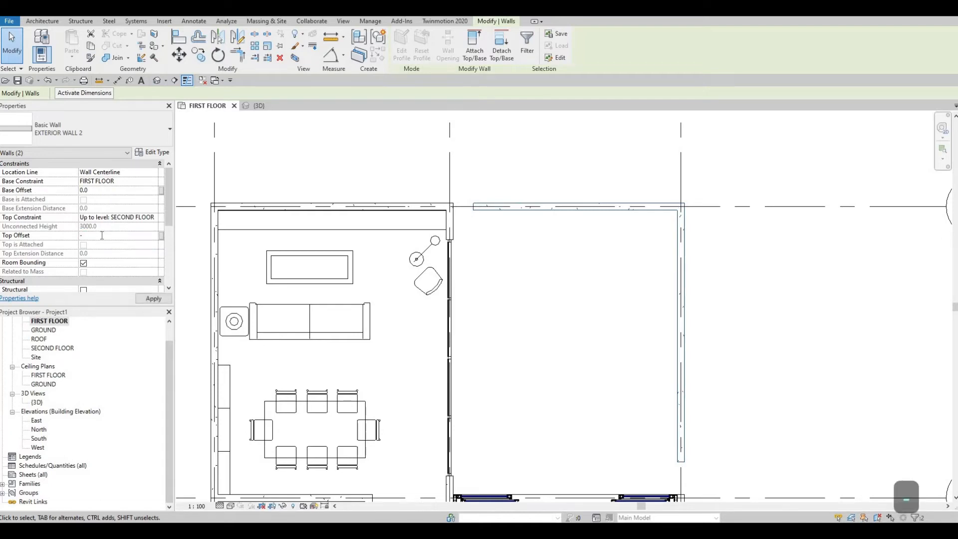
type("1000")
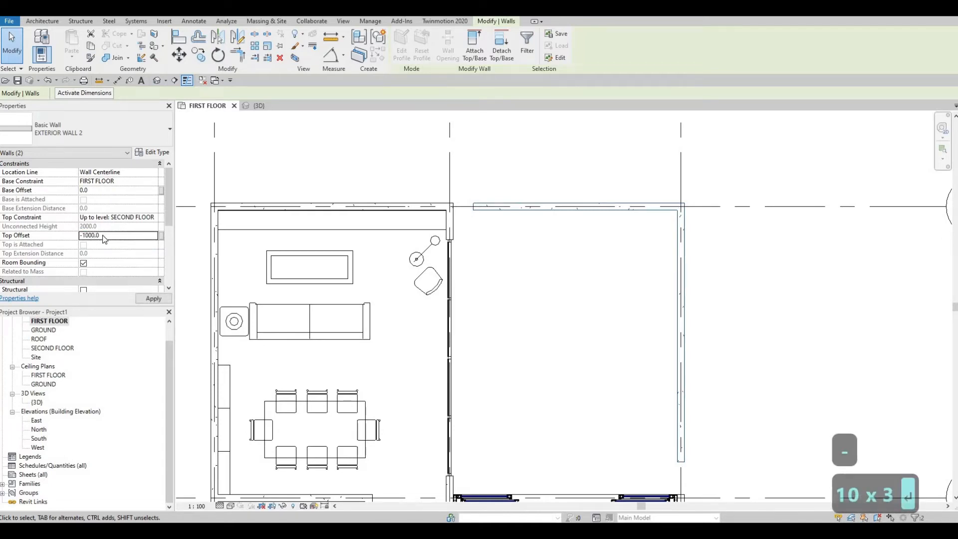
key("Return")
key("Escape")
key("Escape")
key("Escape")
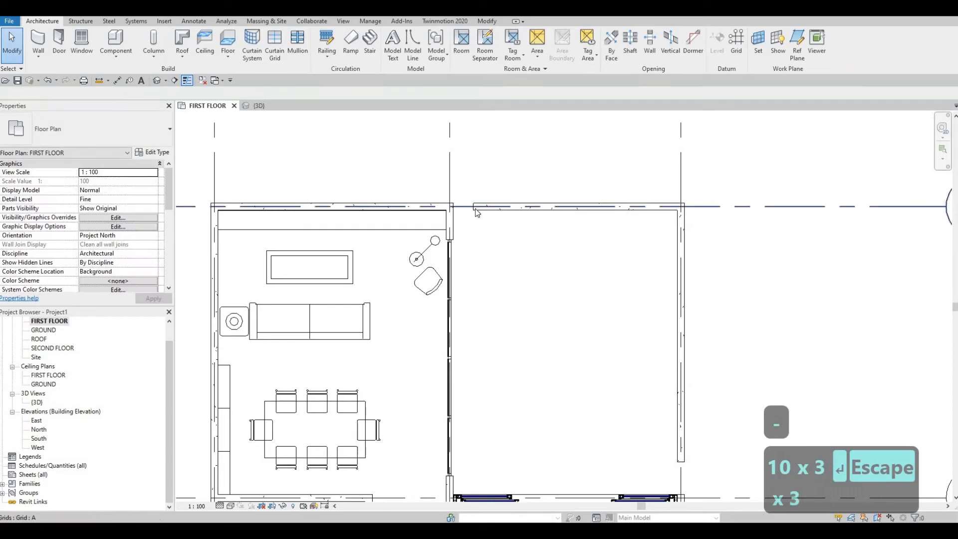
Extend the new grid A wall to the curtain wall's grid line and the new side wall to the existing wall at grid B
left_click(478, 211)
left_click_drag(461, 208, 450, 206)
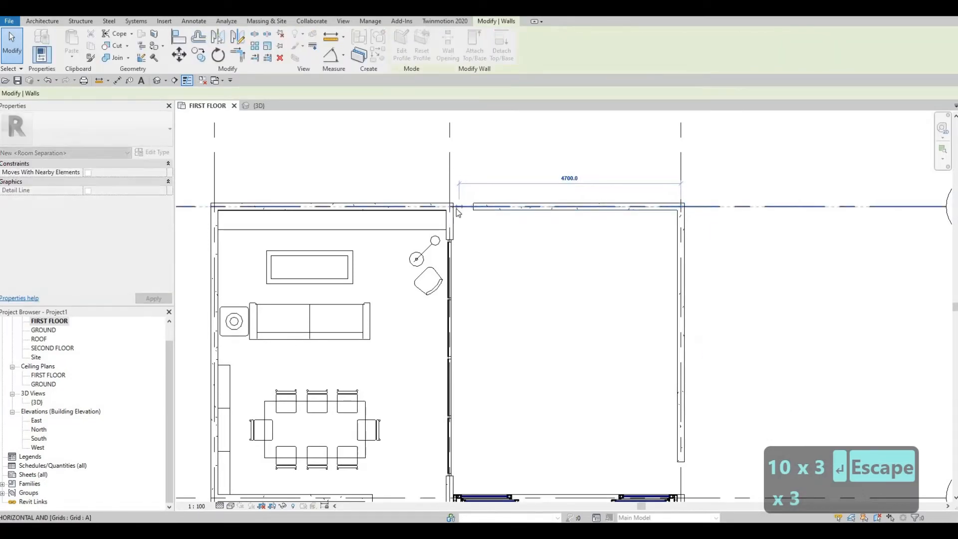
middle_click_drag(622, 345, 541, 221)
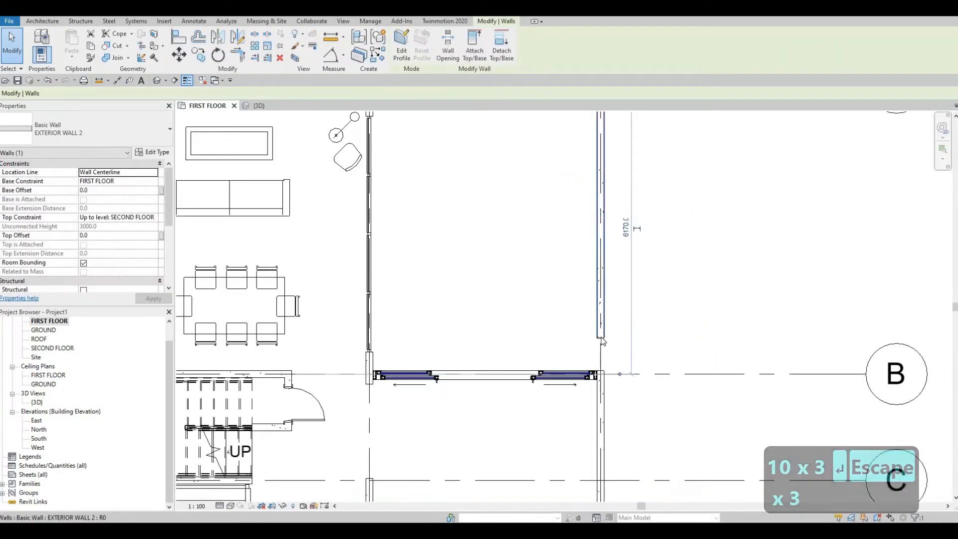
left_click(601, 338)
mouse_move(600, 339)
left_mouse_down()
mouse_move(603, 373)
mouse_move(615, 350)
left_mouse_up()
key("Escape")
key("Escape")
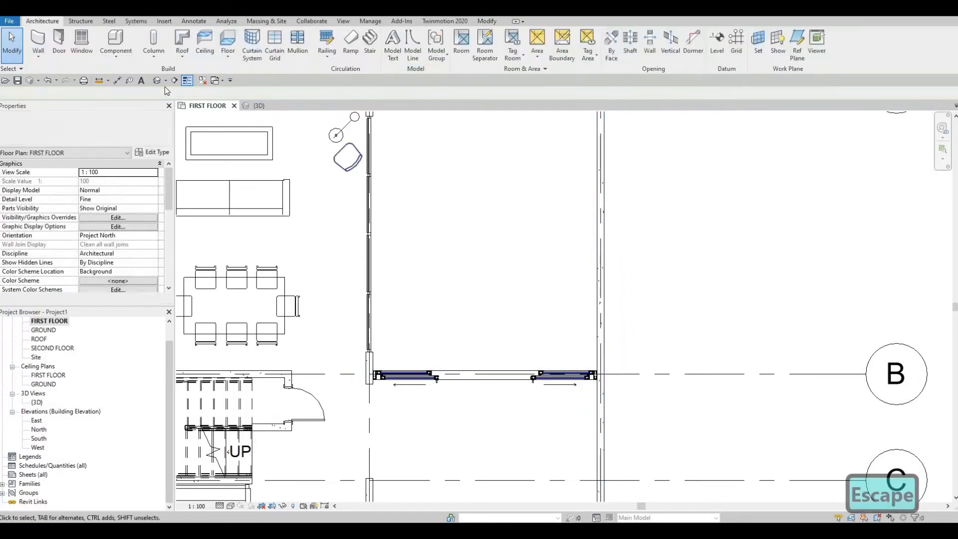
Inspect the new walls in the 3D view and undo their two extensions
left_click(157, 80)
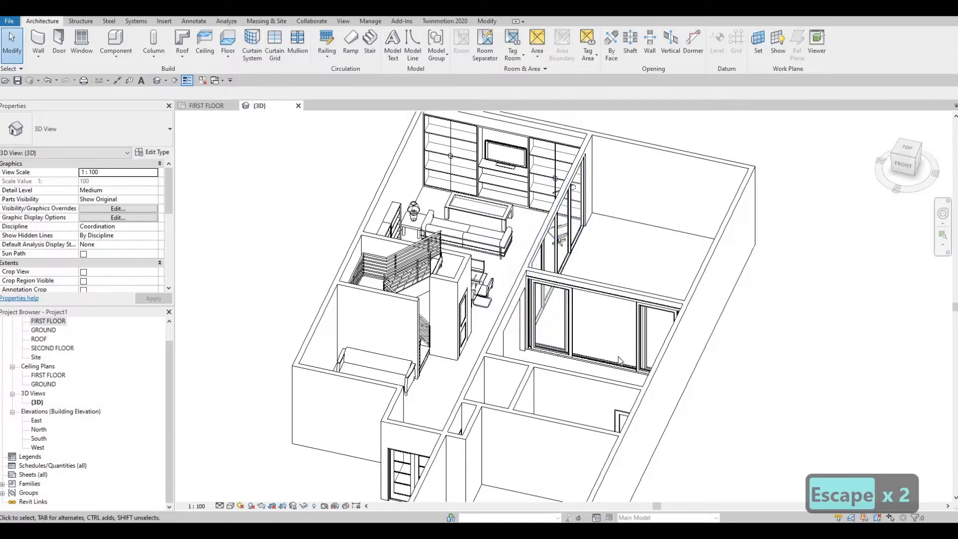
middle_click_drag(719, 382, 620, 374, "shift")
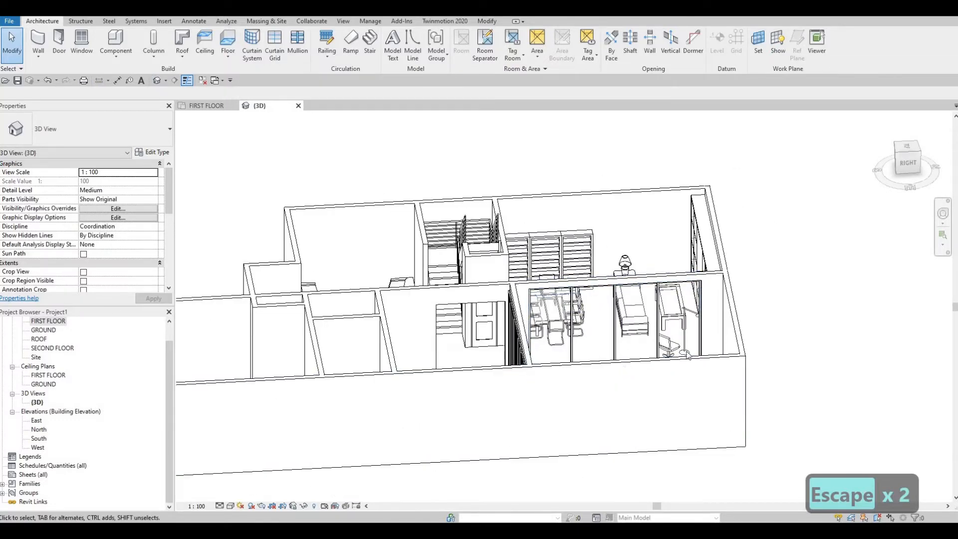
middle_click_drag(688, 355, 748, 294, "shift")
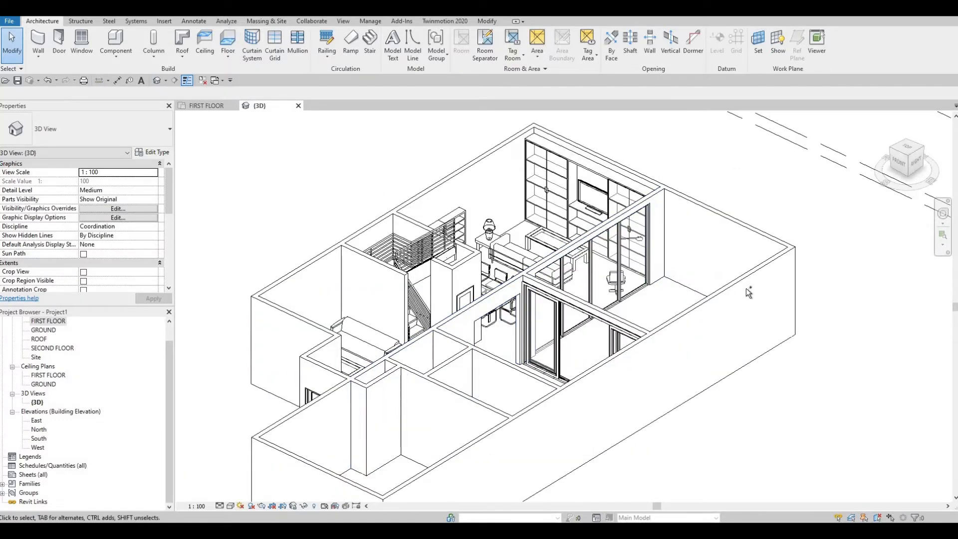
key("ctrl+z")
key("ctrl+z")
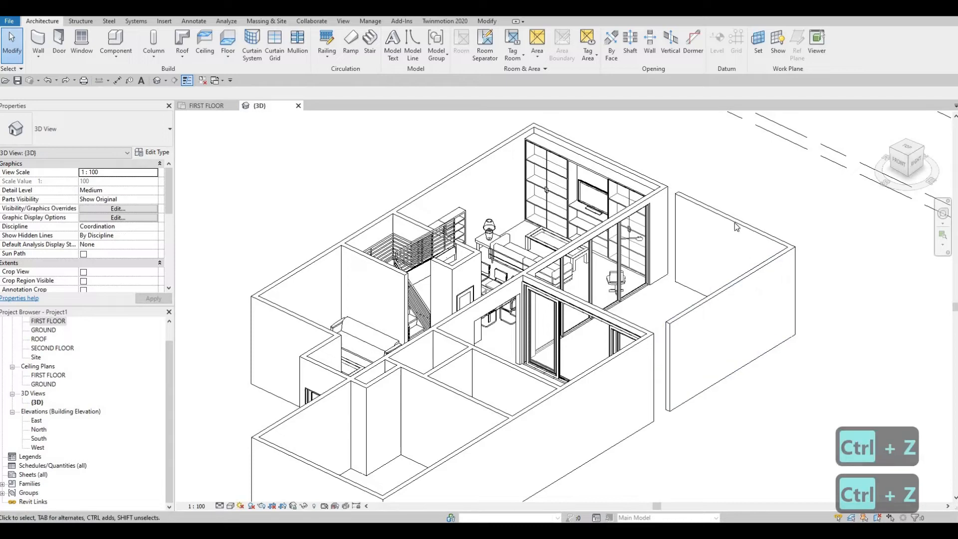
Set the Top Offset of both detached EXTERIOR WALL 2 walls to -1000 in the 3D view
left_click(719, 295)
left_click(700, 238, "ctrl")
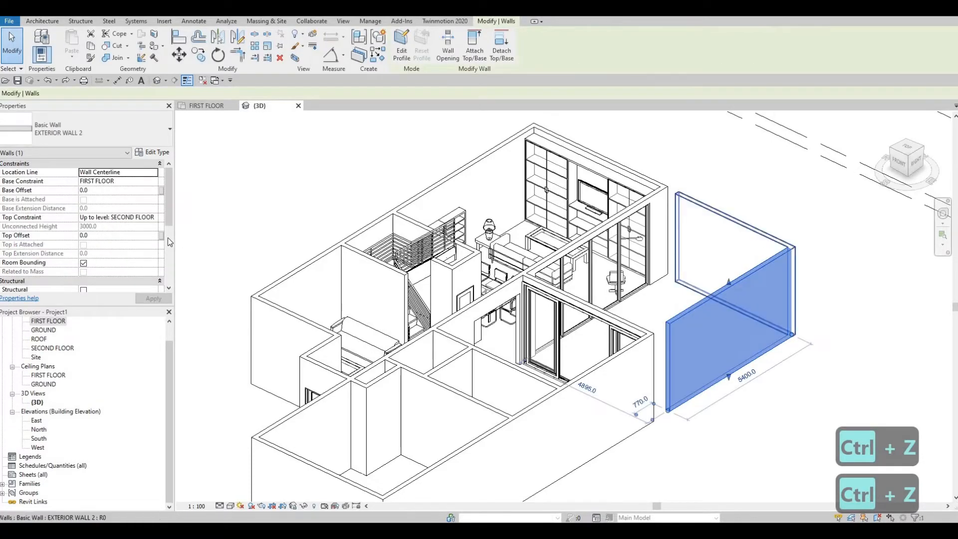
left_click(120, 235)
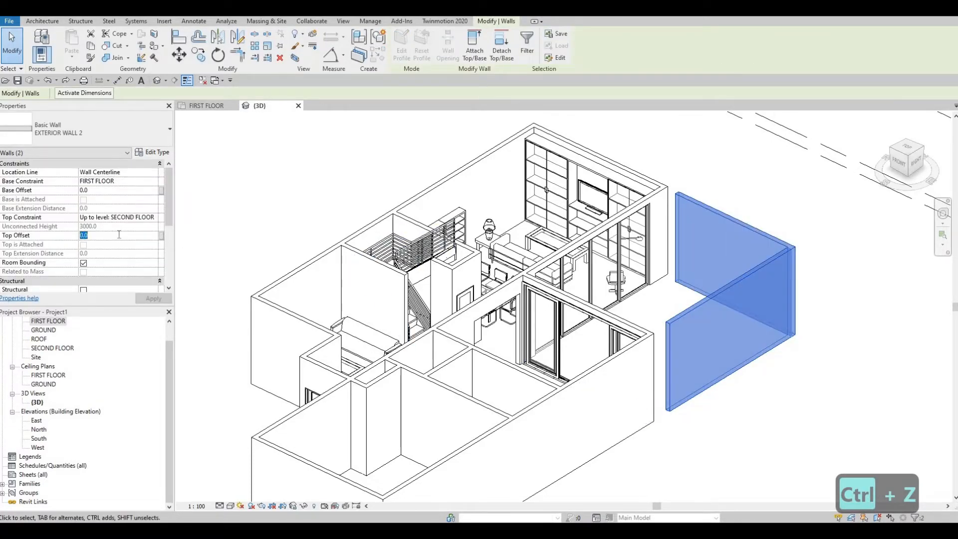
type("-100")
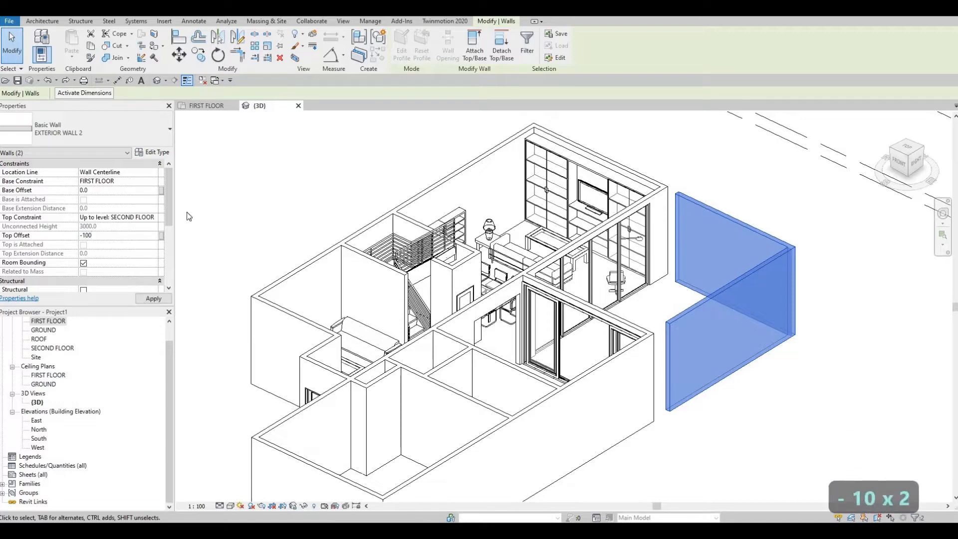
left_click(152, 298)
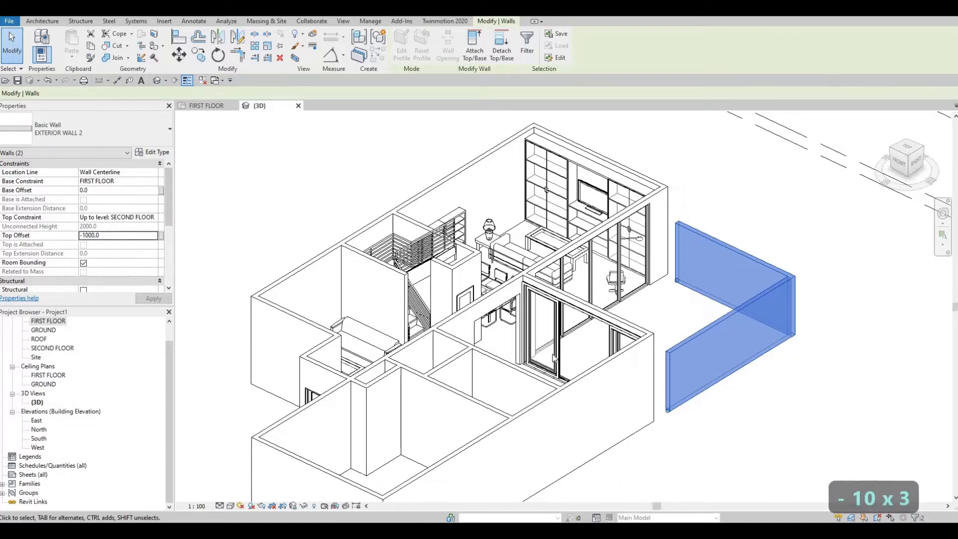
key("Escape")
key("Escape")
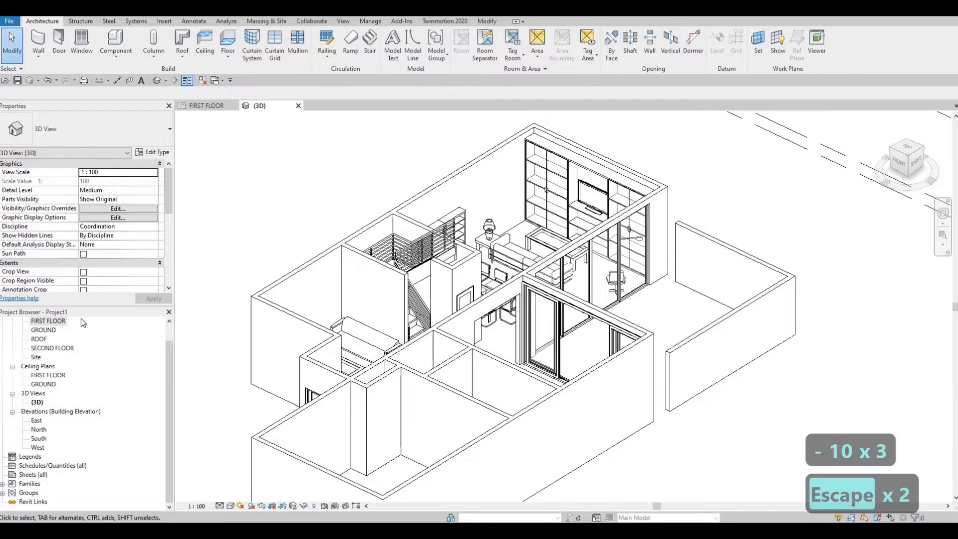
In the FIRST FLOOR plan, extend the lowered wall on grid A to the grid line of the curtain wall
double_click(74, 322)
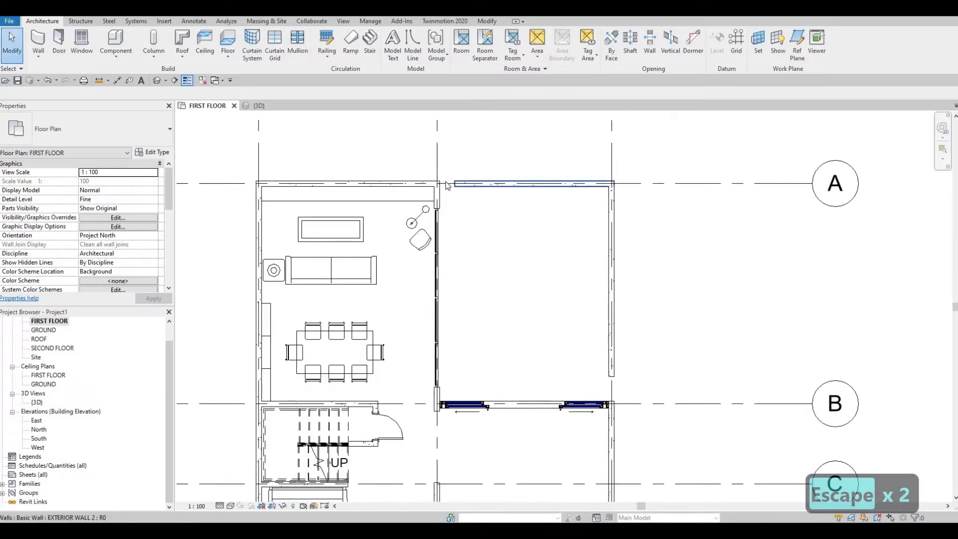
left_click(455, 184)
left_click_drag(454, 184, 438, 184)
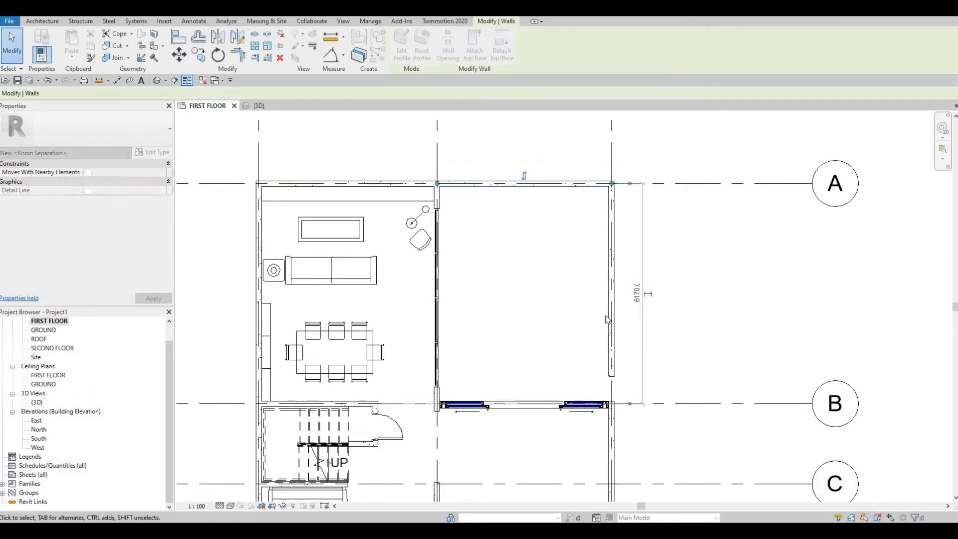
Extend the lowered side wall to the existing wall at grid B and return to the 3D view
left_click(612, 372)
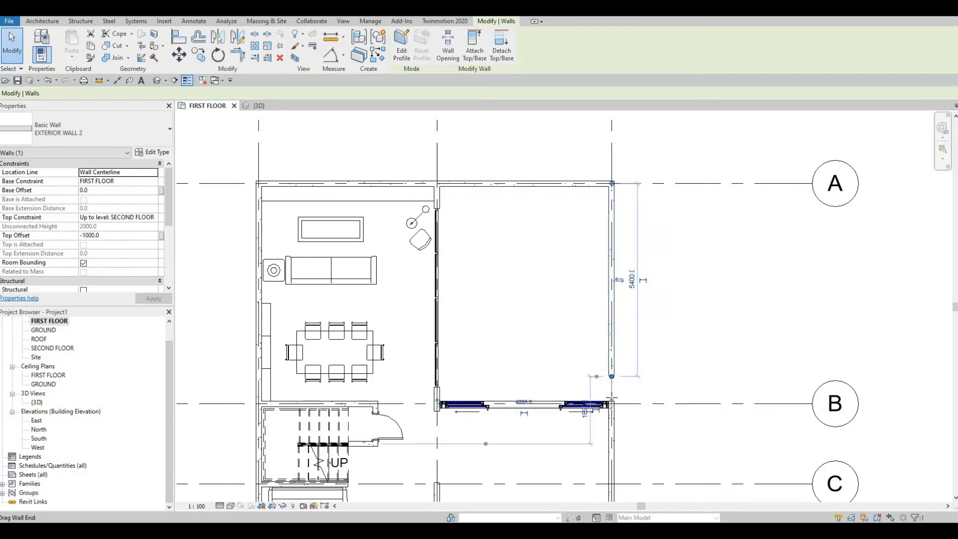
left_click_drag(612, 398, 612, 403)
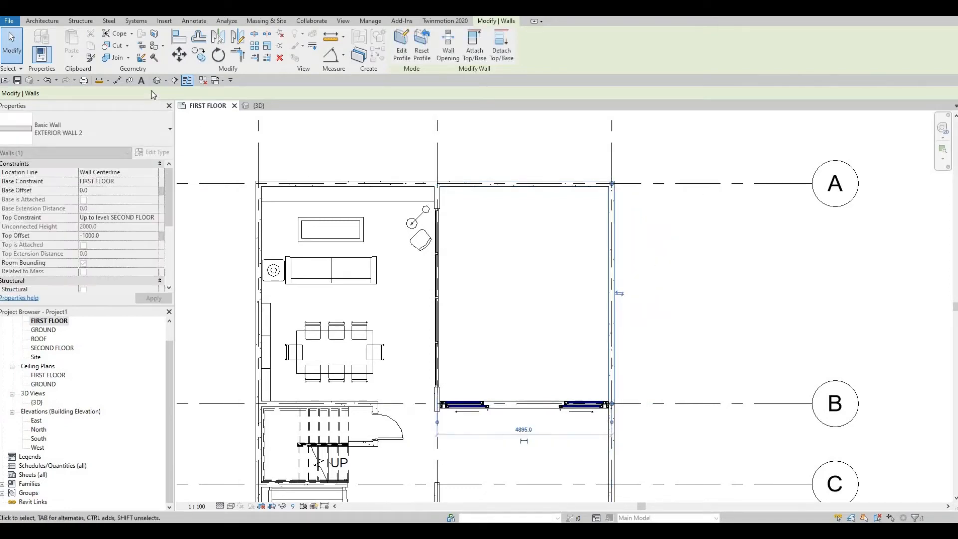
key("Escape")
left_click(252, 106)
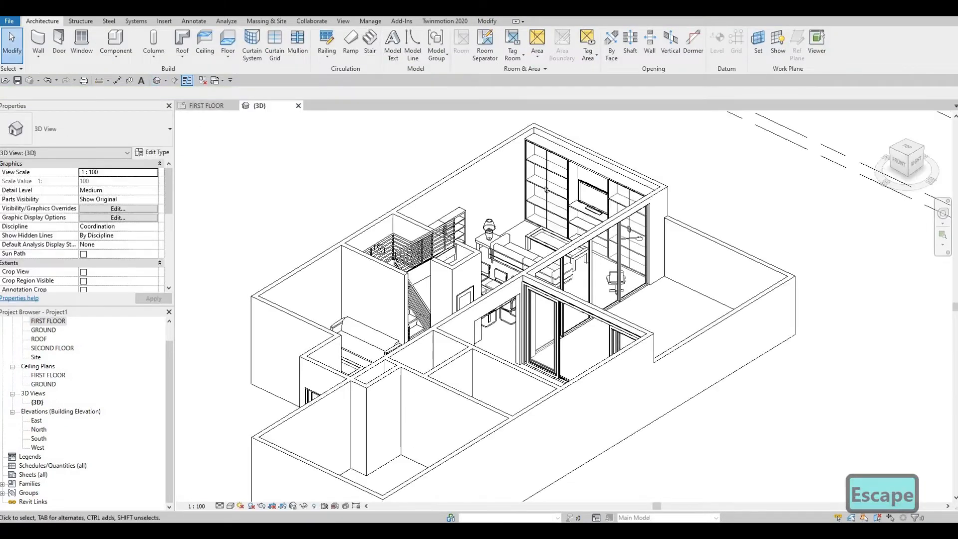
Examine the house from another angle in 3D, and inspect the FIRST FLOOR plan around the open room between grids B and D
middle_click_drag(279, 287, 720, 370, "shift")
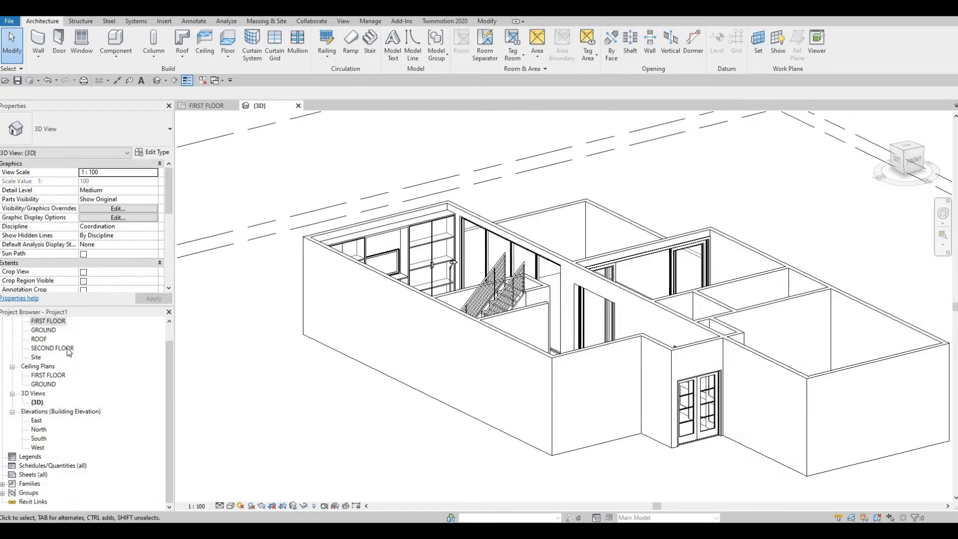
scroll(50, 356, "up", 1)
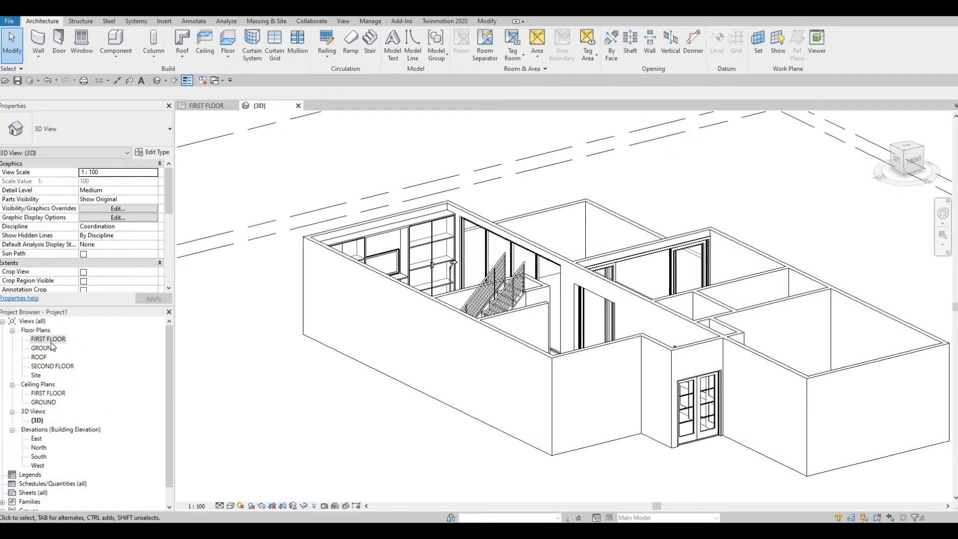
double_click(49, 339)
scroll(537, 229, "down", 5)
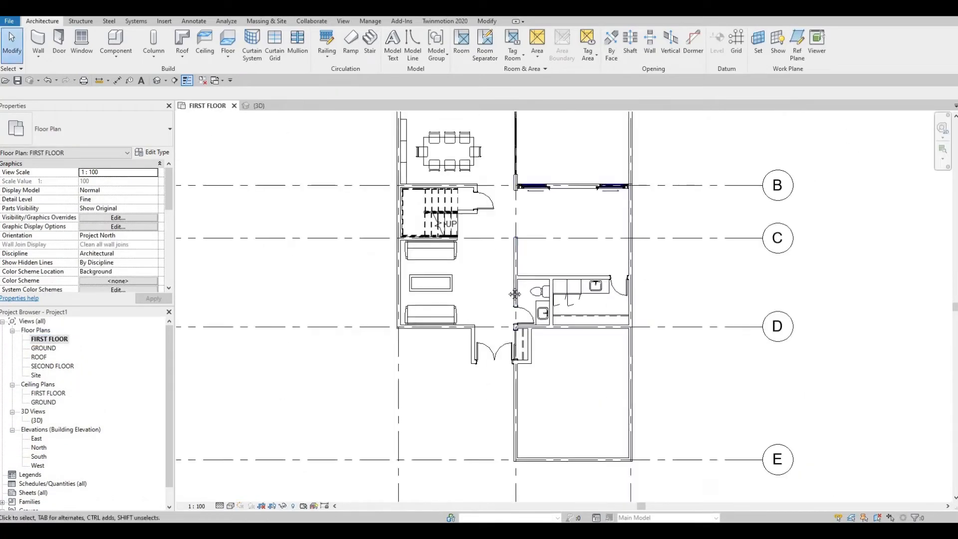
middle_click_drag(533, 239, 507, 287)
scroll(508, 288, "up", 7)
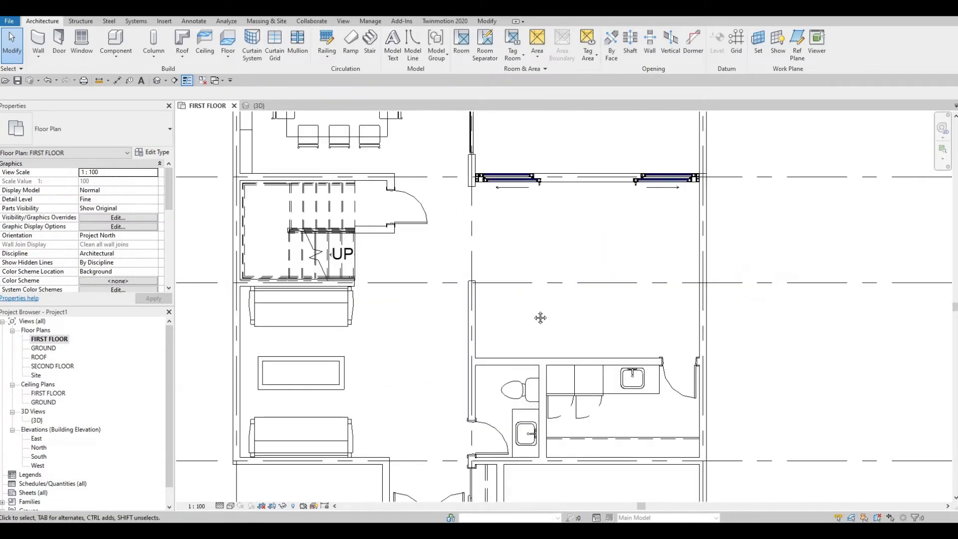
middle_click_drag(541, 319, 551, 297)
scroll(551, 297, "down", 3)
scroll(551, 297, "down", 3)
scroll(550, 298, "up", 2)
scroll(534, 312, "down", 3)
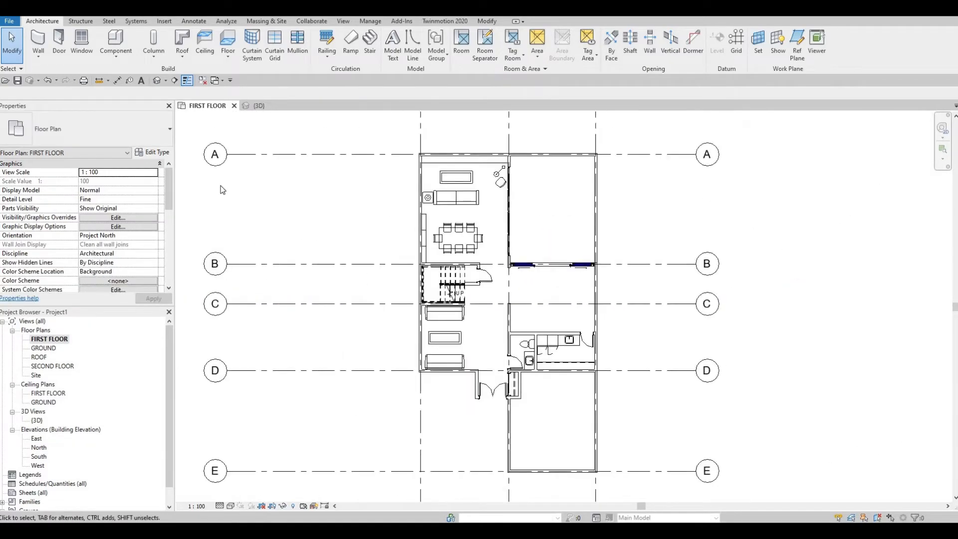
Load the M_Refrigerator-French_Door-with_Ice_and_Water_Dispenser family from the library's Specialty Equipment, Domestic, Mid-Range folder
left_click(160, 20)
left_click(404, 50)
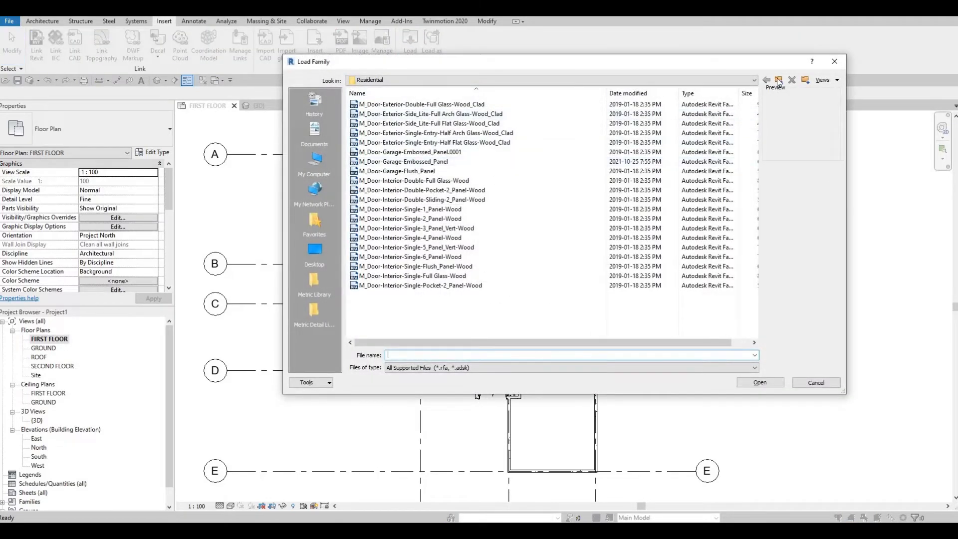
left_click(779, 80)
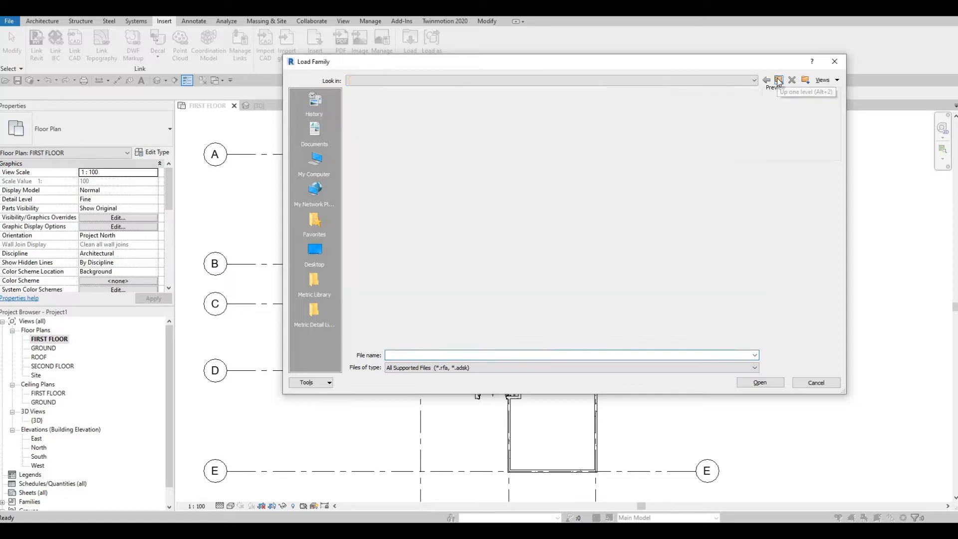
left_click(779, 80)
scroll(448, 229, "down", 3)
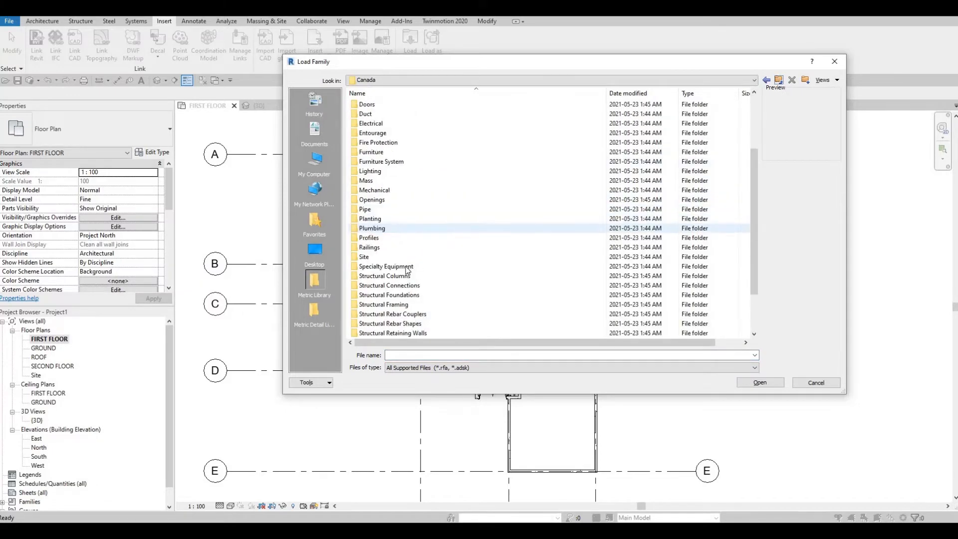
double_click(394, 255)
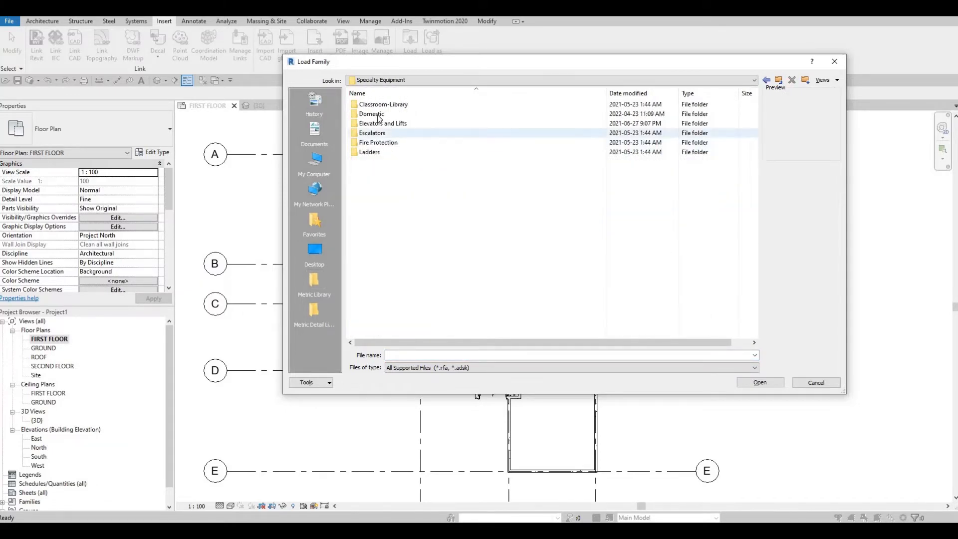
double_click(382, 113)
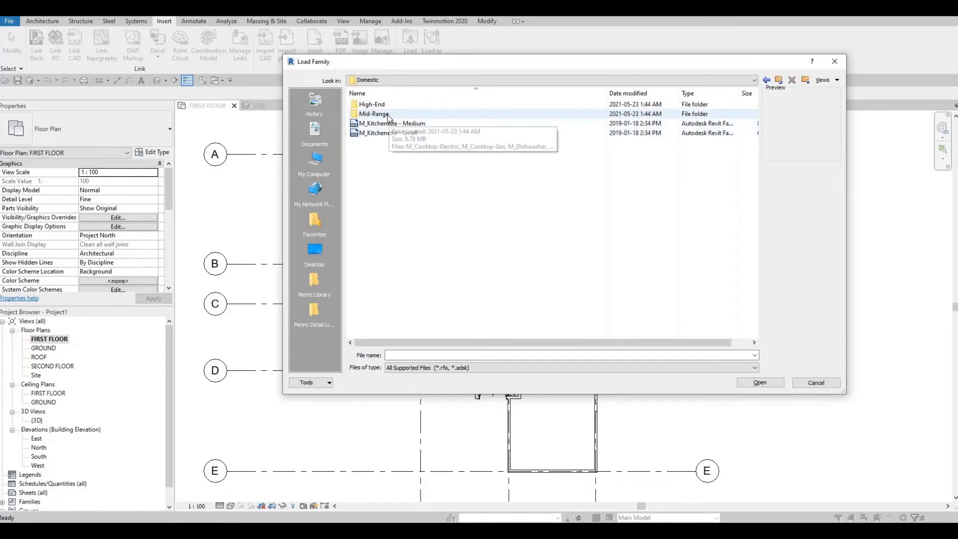
double_click(389, 114)
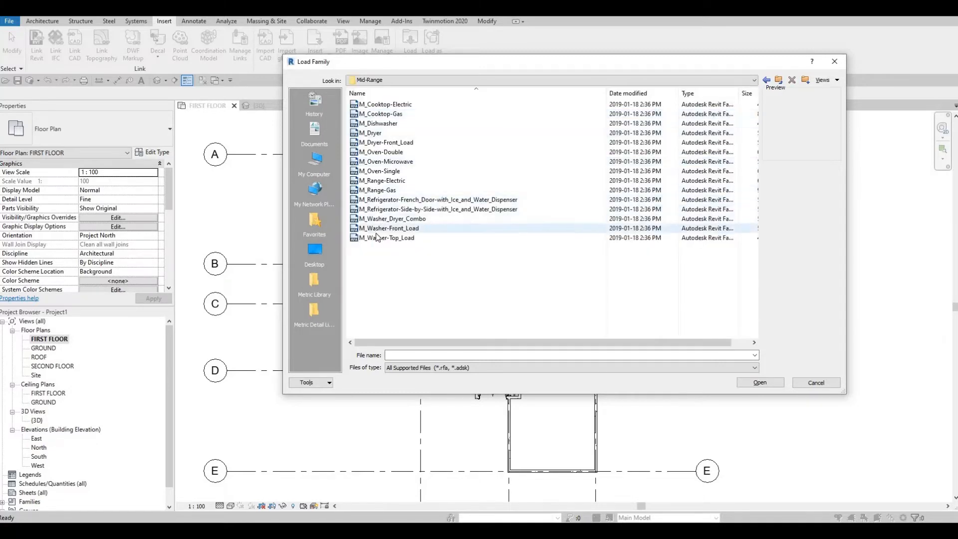
left_click(378, 200)
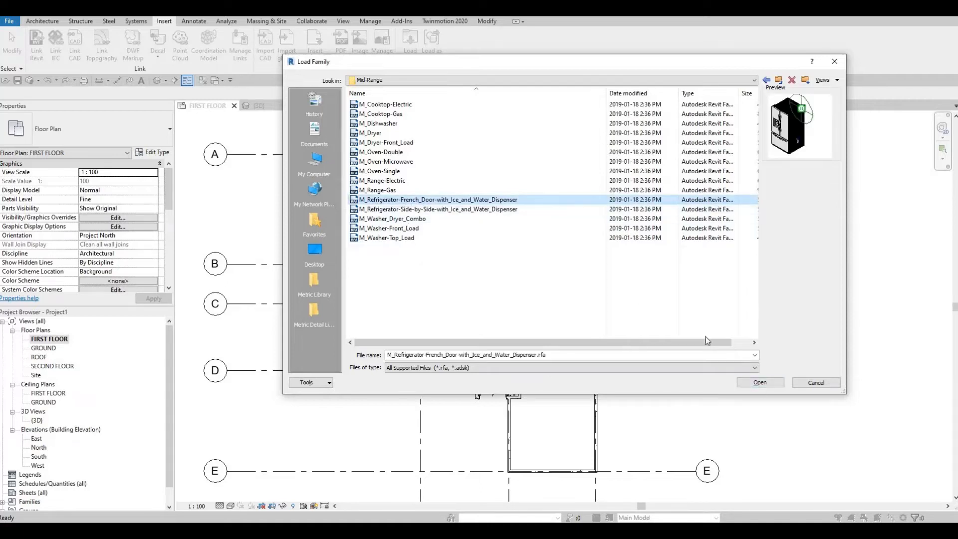
left_click(758, 383)
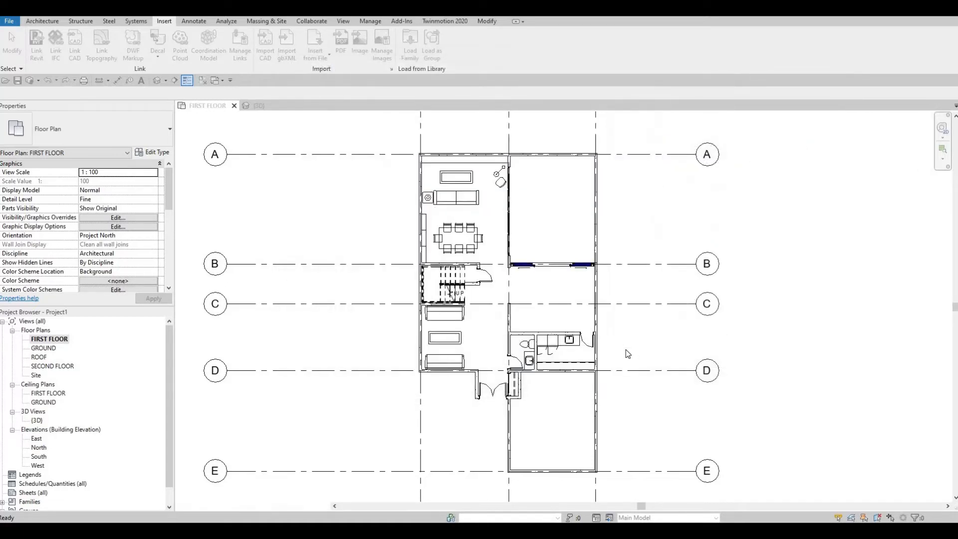
Place the 900mm French door refrigerator against the interior wall behind the laundry sink, beside the laundry doorway
key("c")
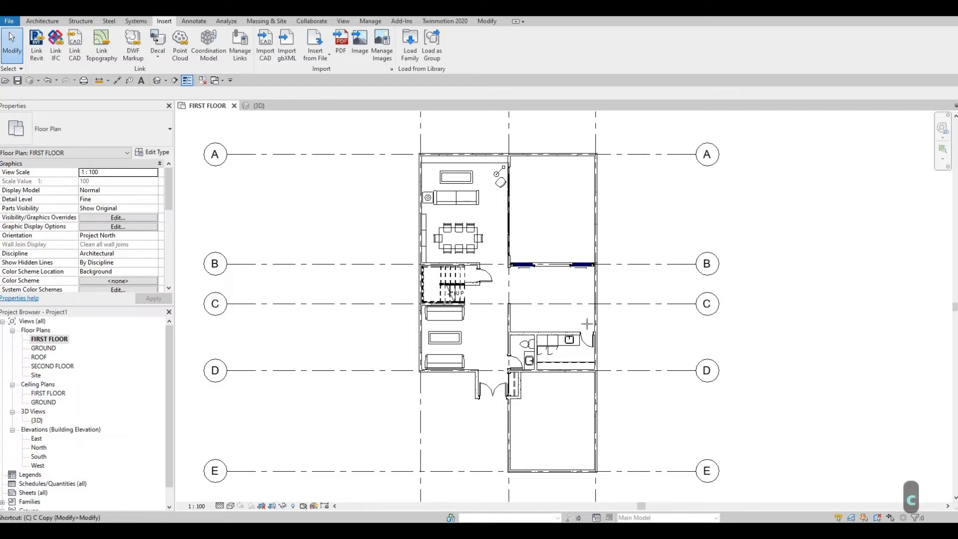
key("m")
scroll(581, 323, "up", 4)
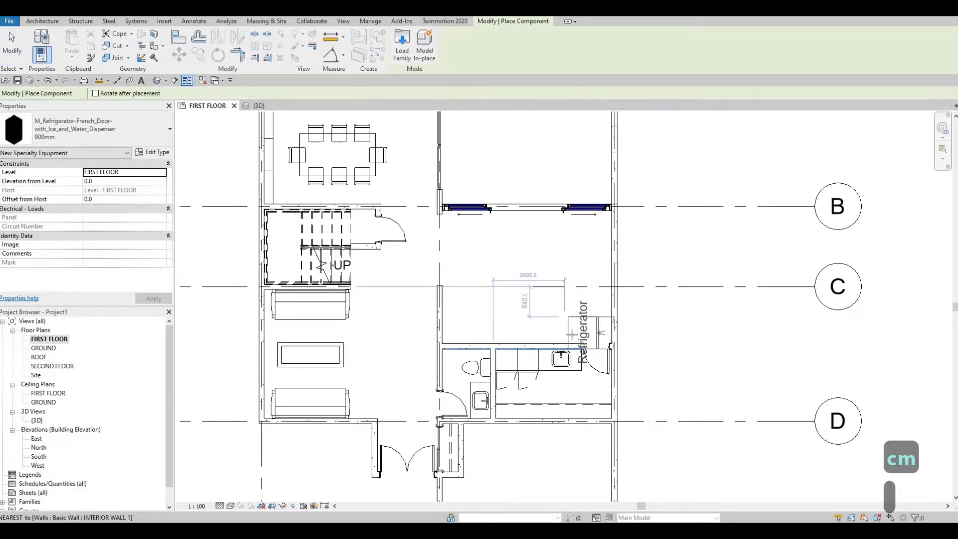
scroll(572, 334, "up", 2)
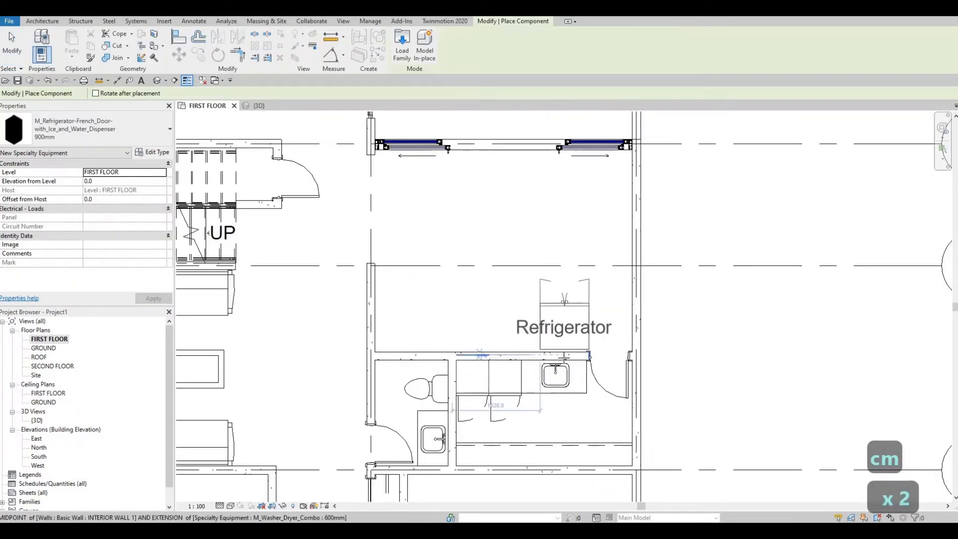
scroll(564, 357, "up", 2)
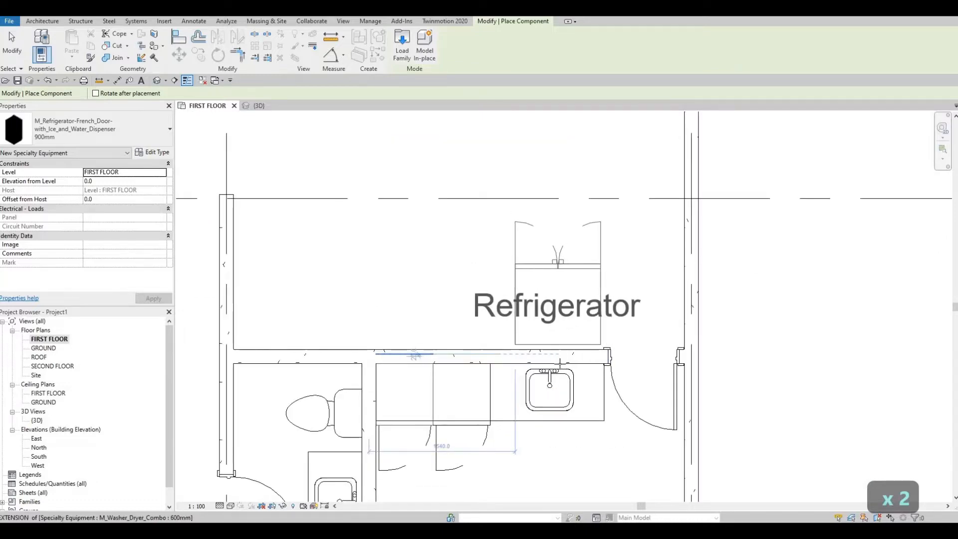
scroll(560, 363, "up", 2)
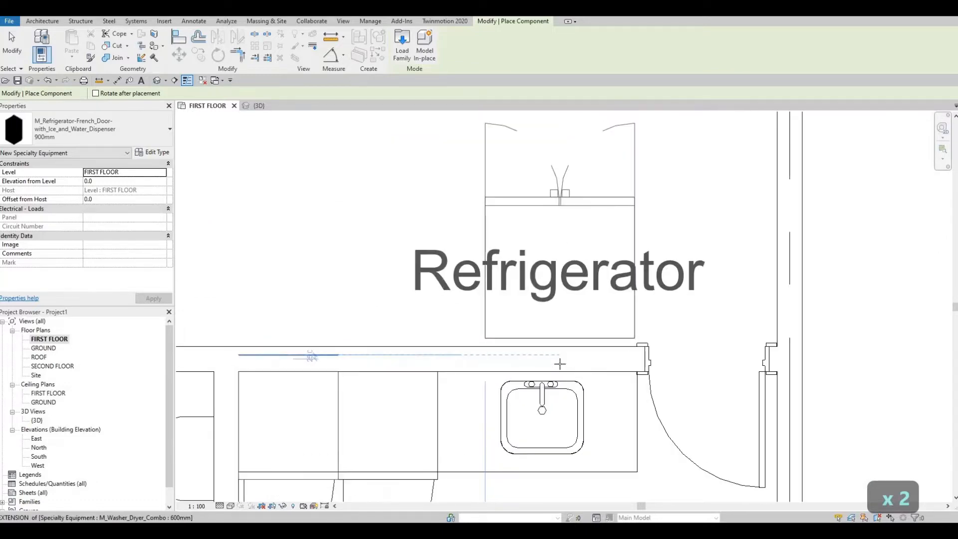
left_click(584, 344)
key("Escape")
key("Escape")
key("Escape")
Turn off Show Label in the refrigerator's type properties and apply the change
scroll(572, 354, "up", 2)
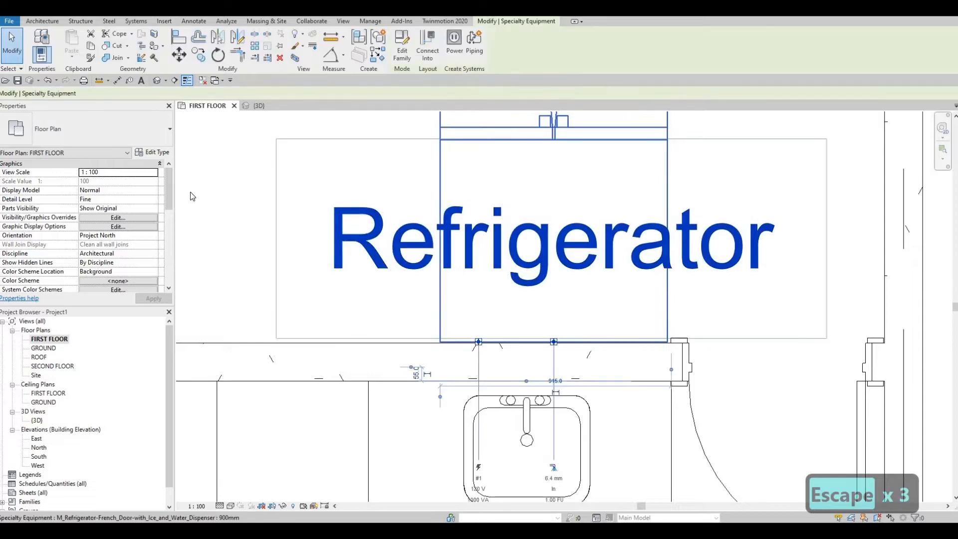
left_click(161, 153)
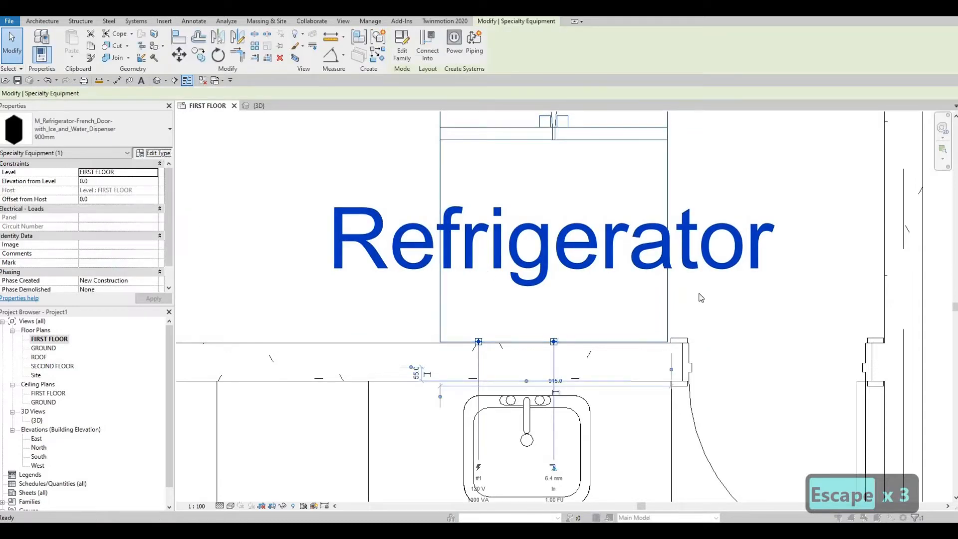
left_click(762, 208)
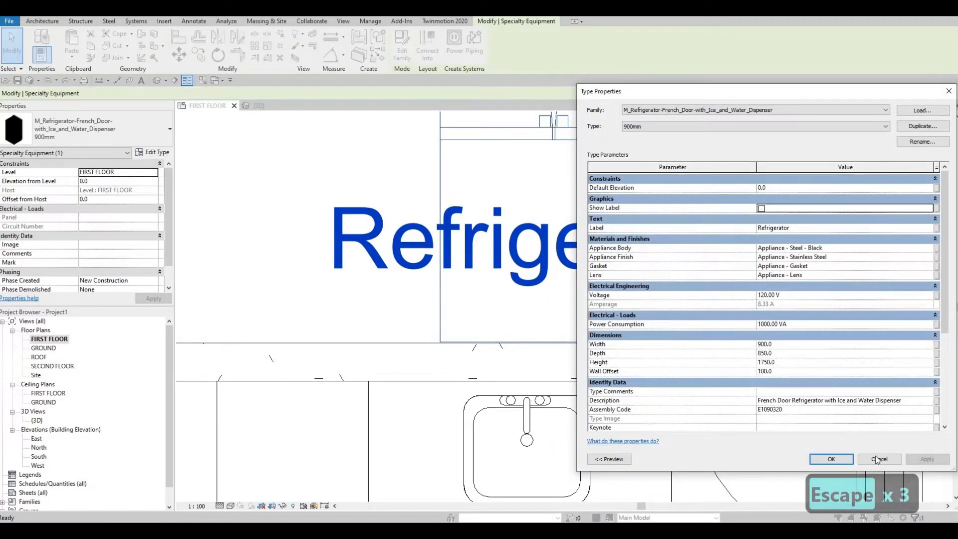
left_click(927, 459)
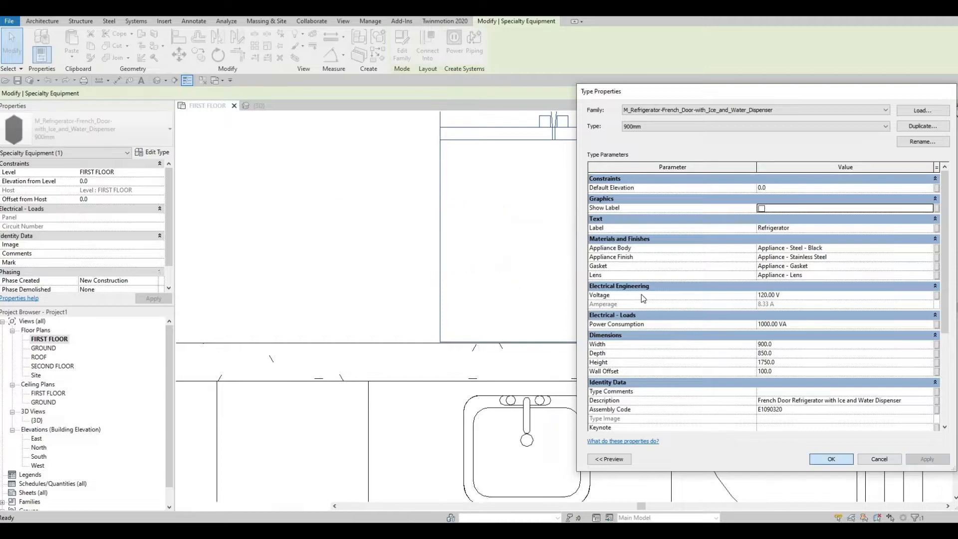
key("Escape")
key("Escape")
Nudge the refrigerator five increments along the wall, away from the laundry doorway
left_click(666, 283)
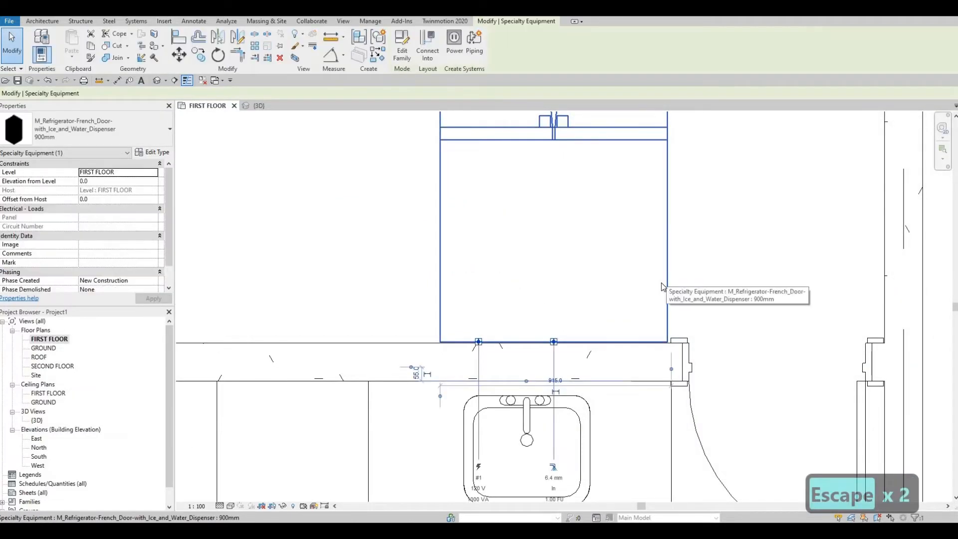
scroll(669, 285, "down", 5)
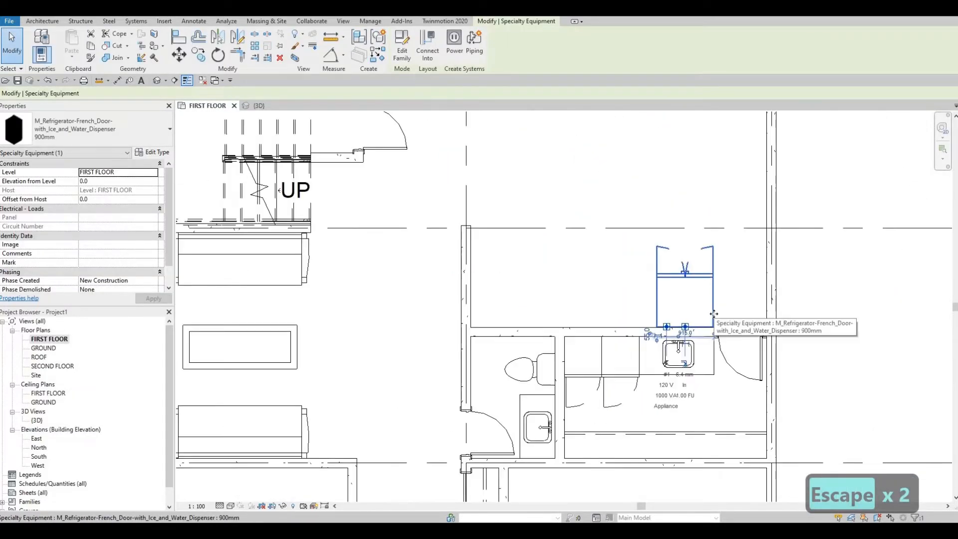
key("Left")
key("Left")
key("Left")
key("Left")
key("Left")
key("Escape")
key("Escape")
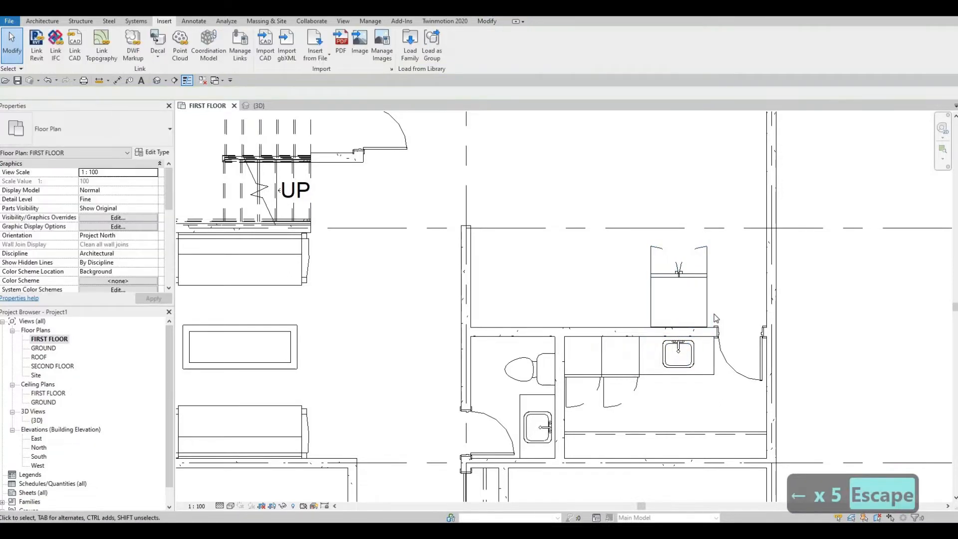
Move the refrigerator so that its back edge sits flush against the face of the interior wall
scroll(709, 315, "up", 2)
left_click(705, 312)
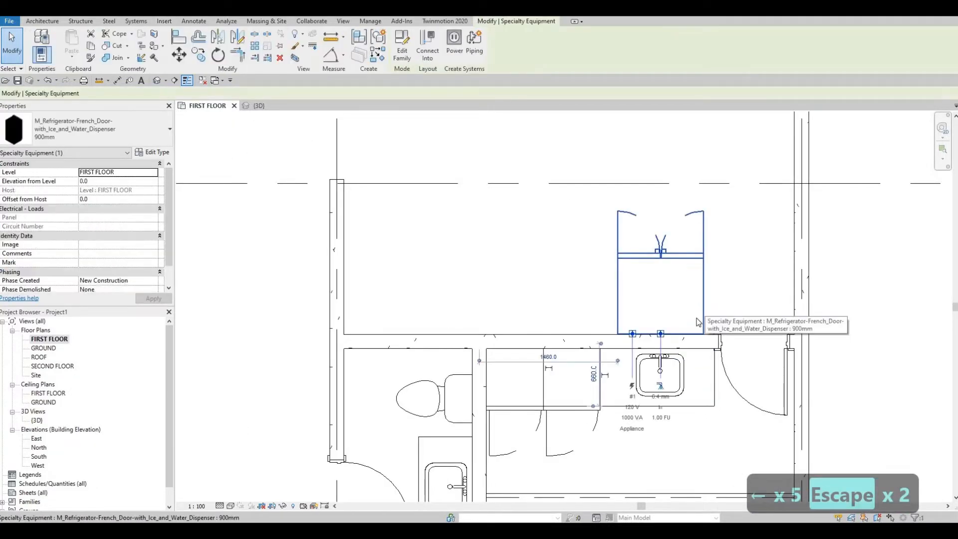
key("m")
key("v")
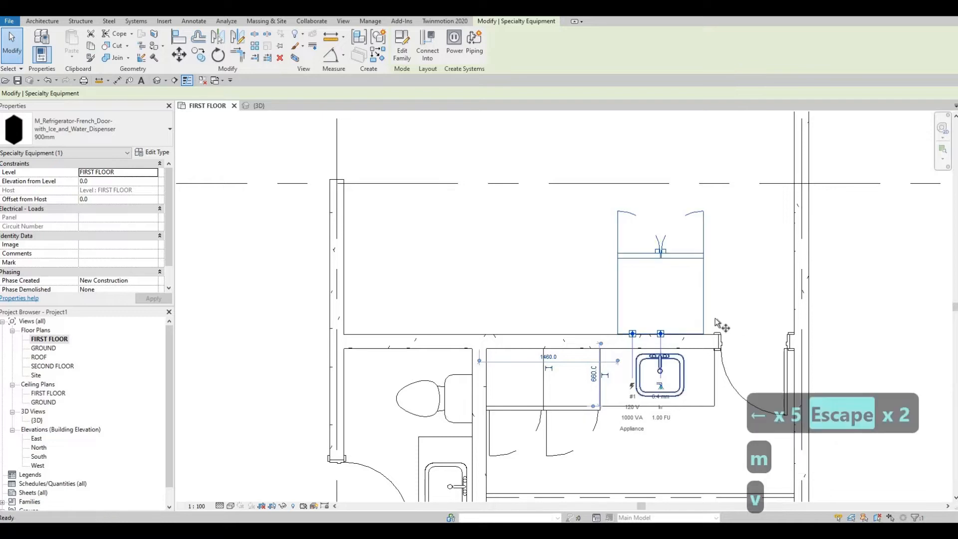
scroll(721, 317, "up", 4)
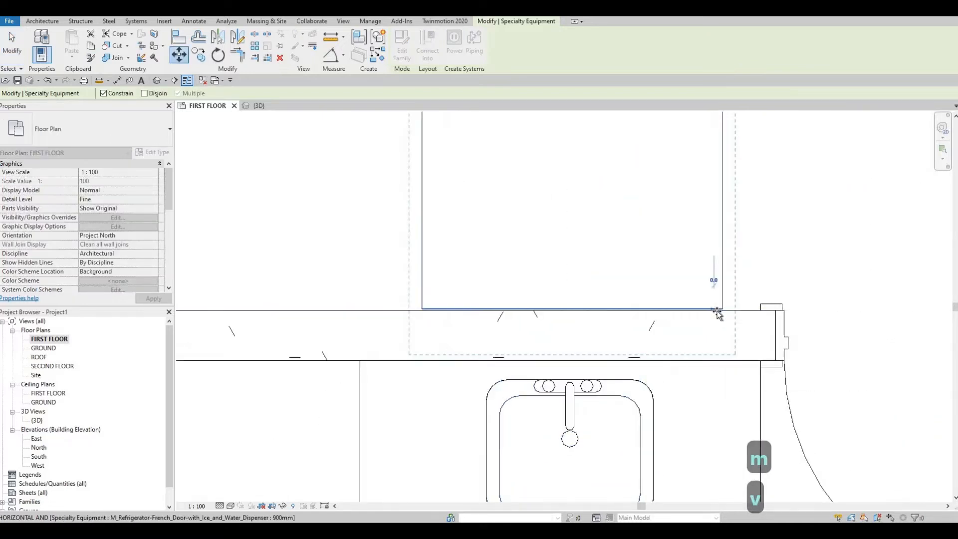
left_click(718, 312)
scroll(717, 313, "up", 3)
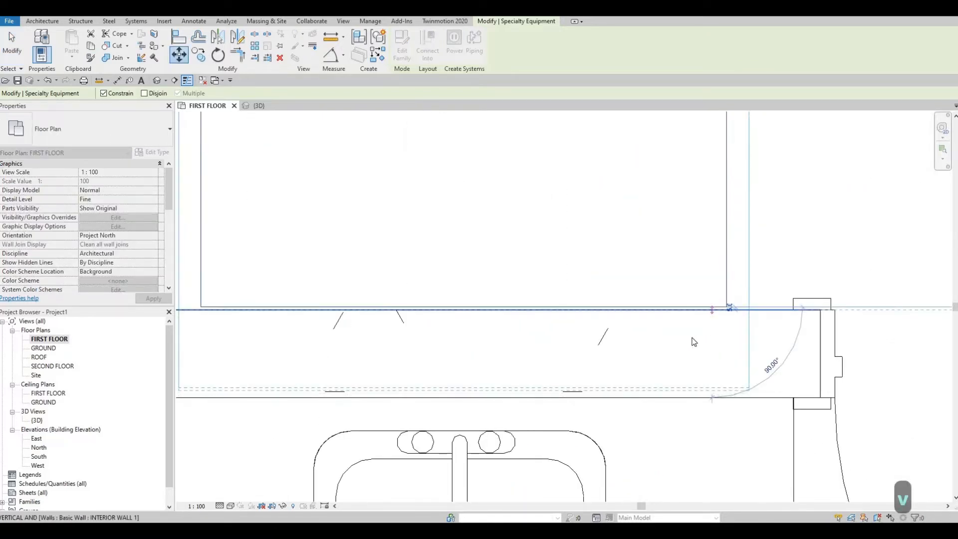
left_click(629, 335)
scroll(624, 336, "down", 4)
key("Escape")
scroll(736, 358, "down", 5)
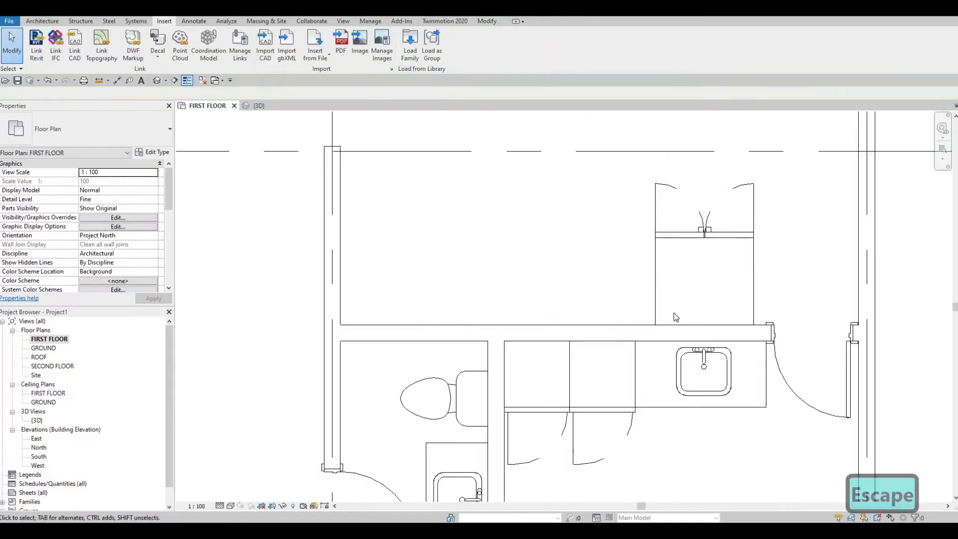
Undo the last shift of the refrigerator and nudge it five increments farther from the laundry doorway
scroll(669, 312, "up", 1)
key("Escape")
left_click(669, 312)
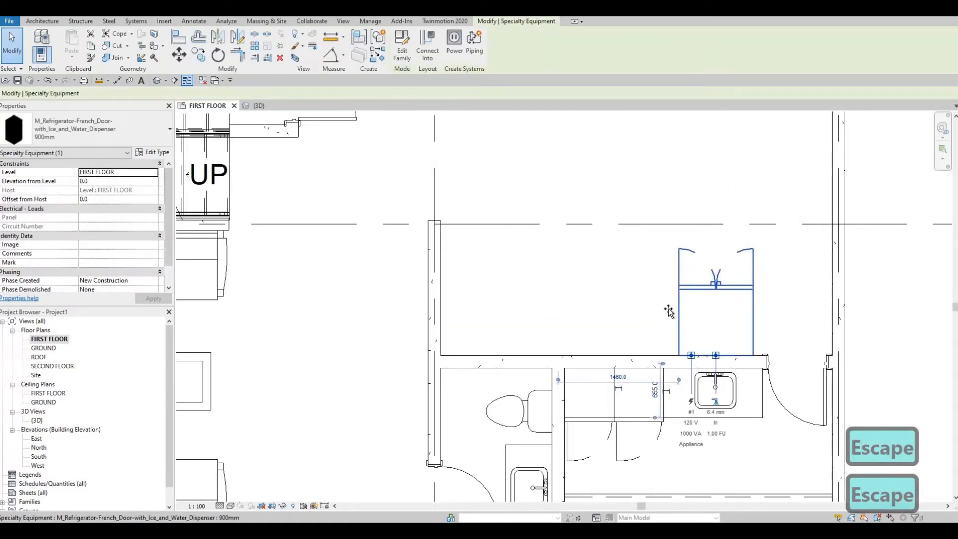
left_click_drag(669, 311, 671, 309)
key("ctrl+z")
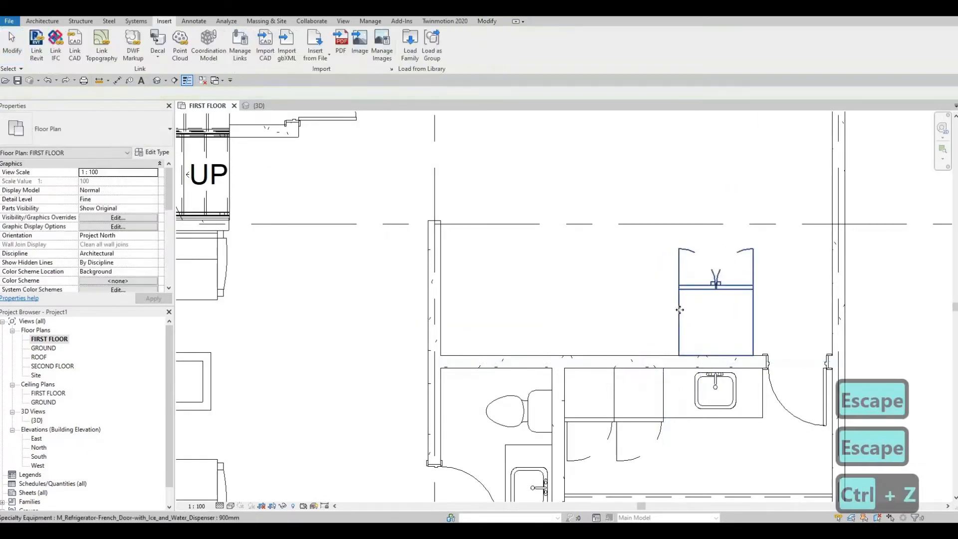
key("Left")
key("Left")
key("Left")
key("Left")
key("Left")
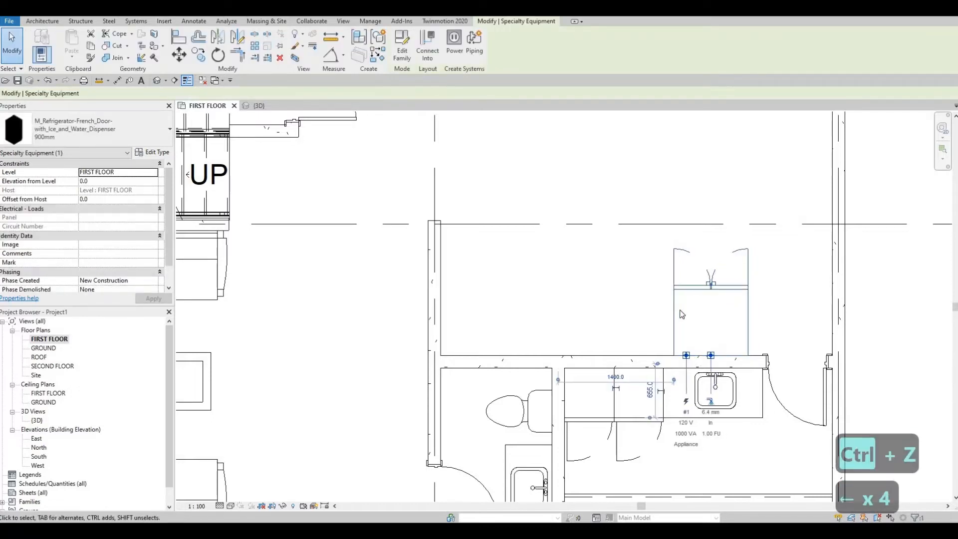
key("Escape")
key("Escape")
key("Escape")
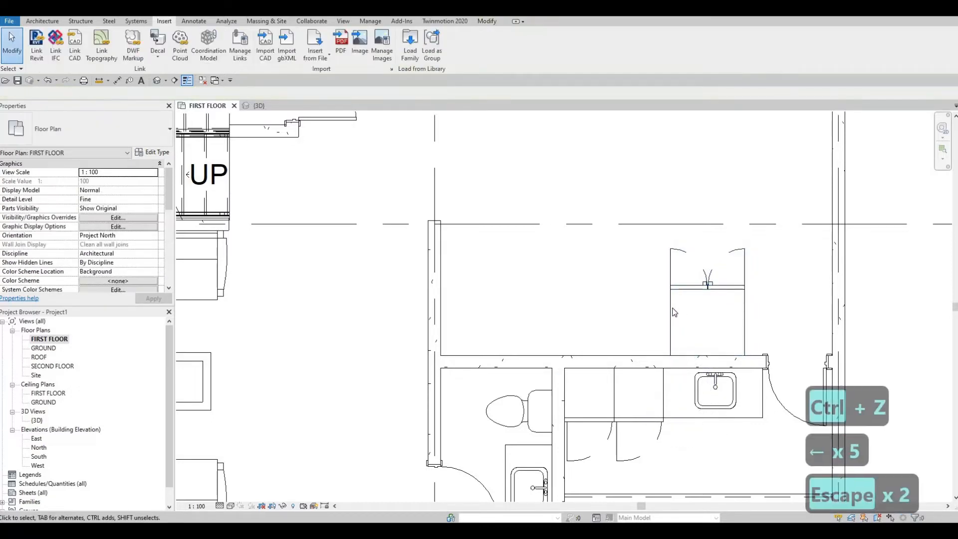
Set the refrigerator type's depth to 700 mm in its type properties
left_click(682, 314)
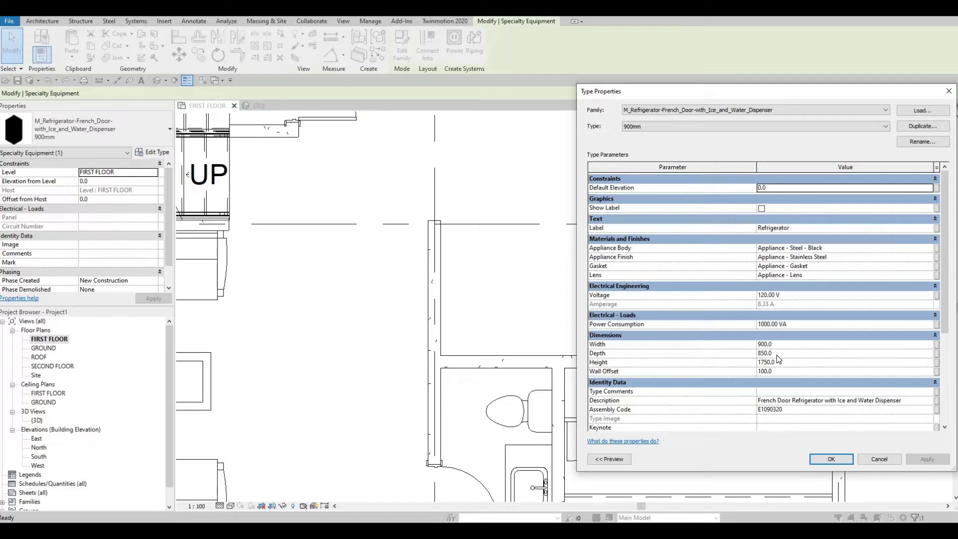
left_click(793, 357)
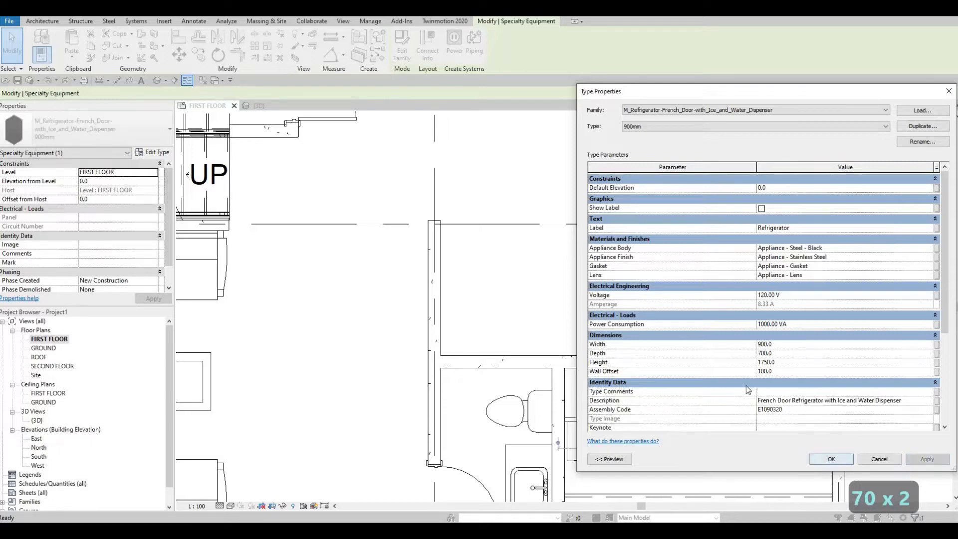
left_click(828, 459)
key("Escape")
key("Escape")
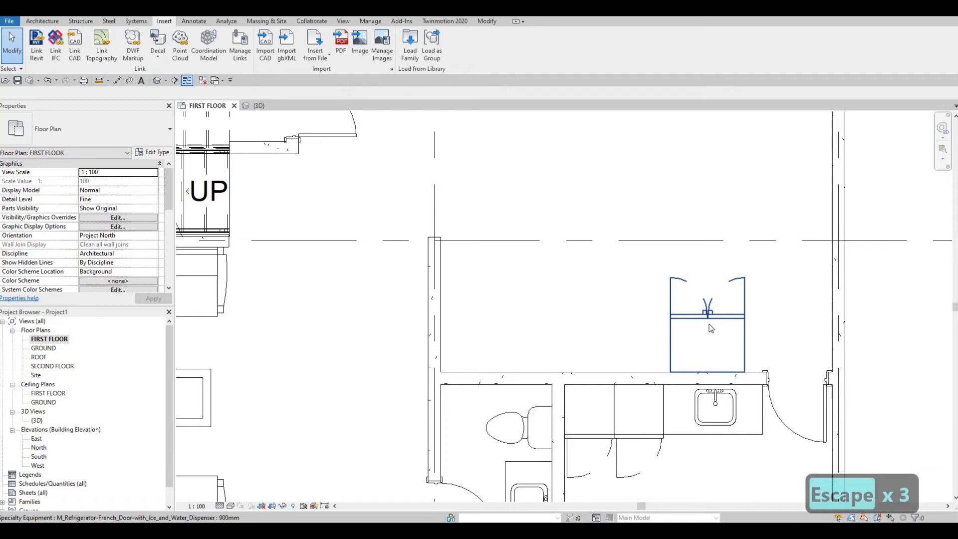
Load the M_Range-Electric family from the Mid-Range appliance folder
scroll(722, 328, "down", 4)
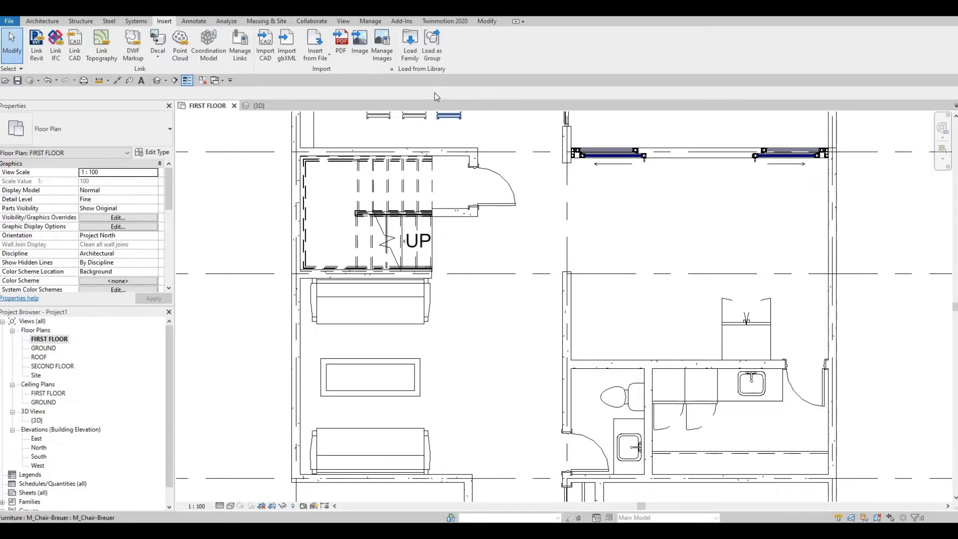
left_click(410, 59)
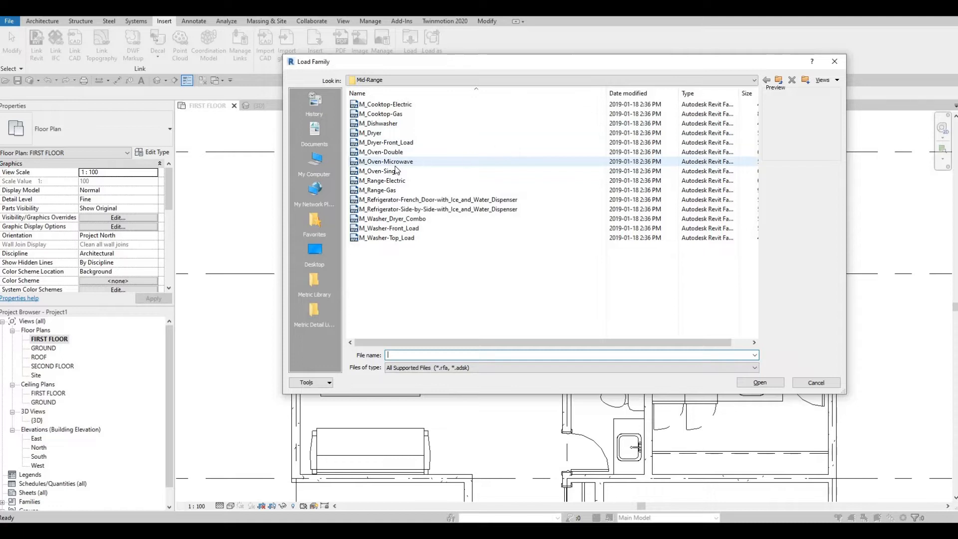
left_click(390, 182)
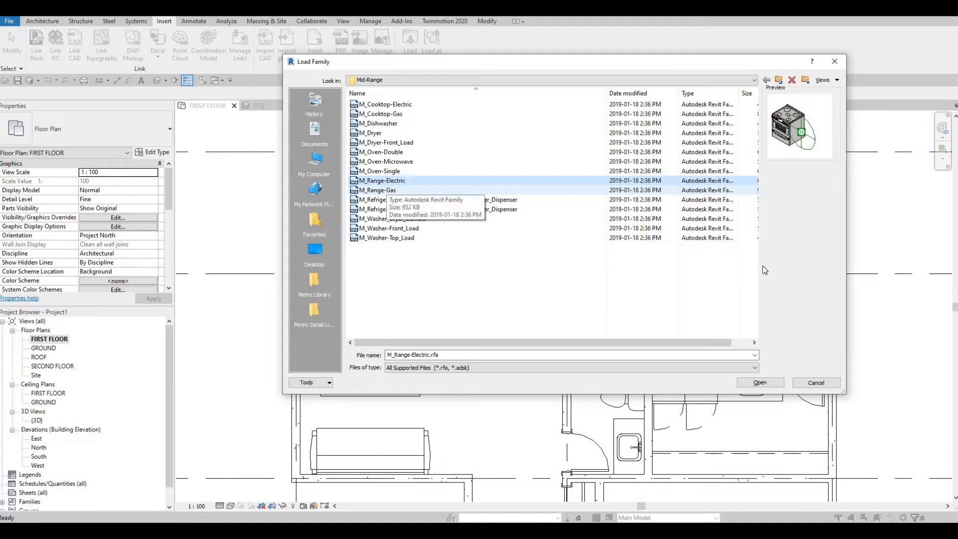
left_click(761, 383)
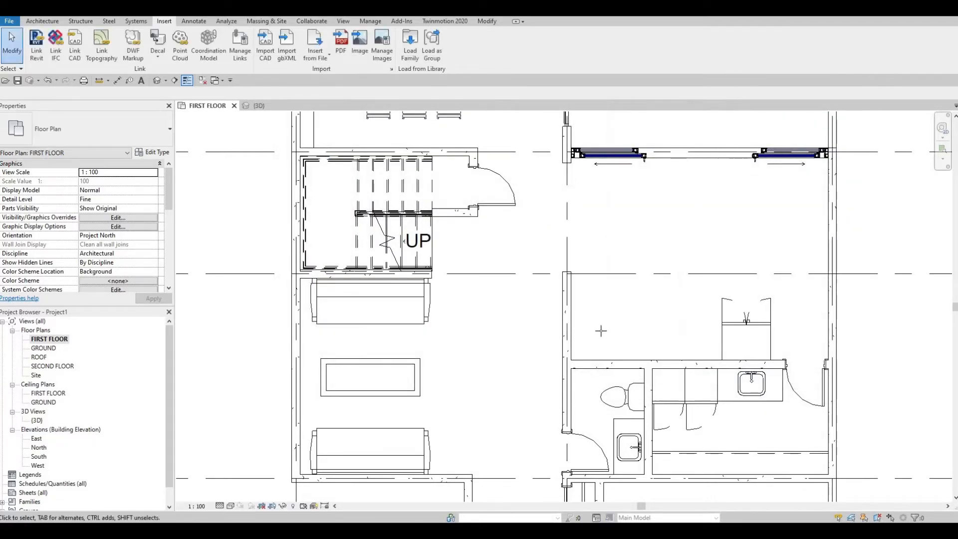
Place the 750mm electric range against the kitchen's interior wall, between the corner wall and the refrigerator
key("c")
key("m")
key("c")
key("m")
key("c")
key("m")
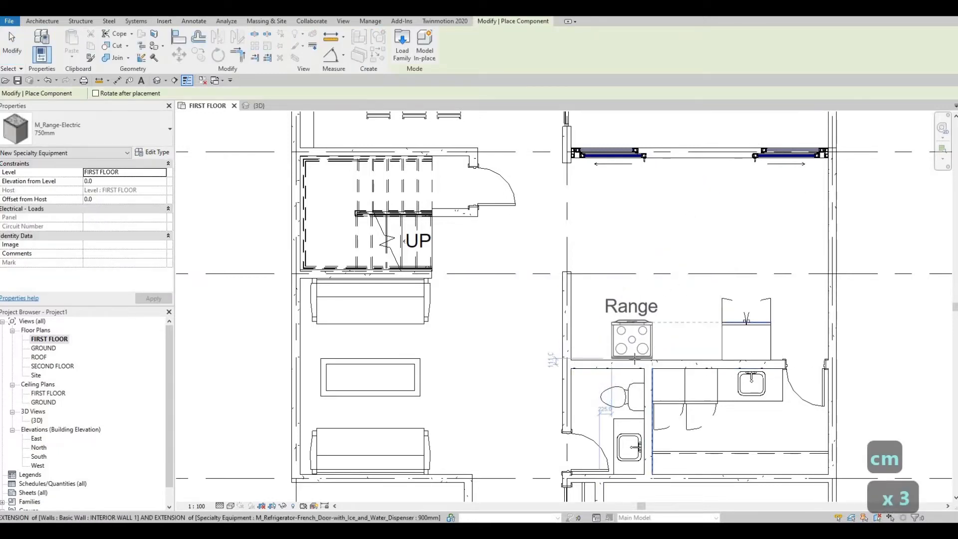
scroll(635, 358, "up", 5)
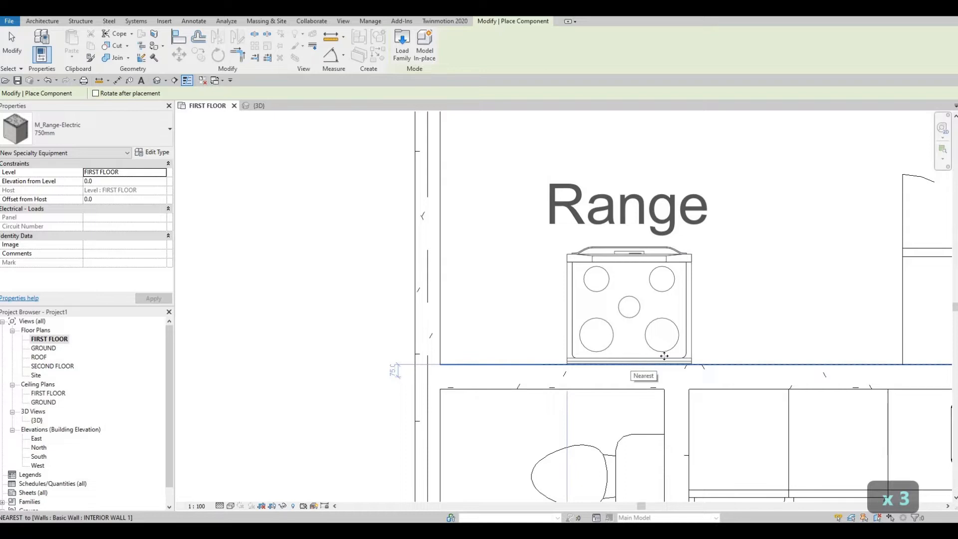
left_click(664, 356)
scroll(664, 355, "down", 3)
key("Escape")
key("Escape")
key("Escape")
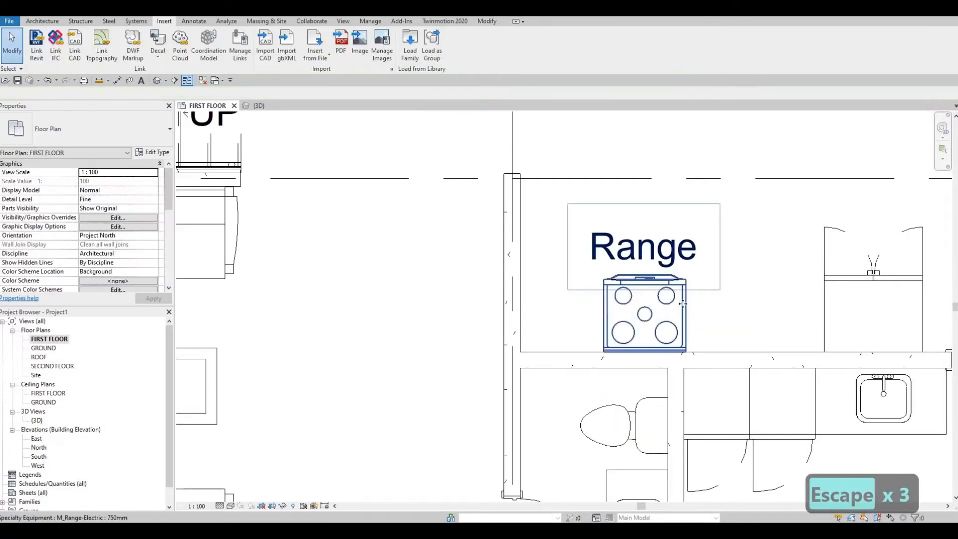
Turn off Show Label in the electric range's type properties and apply the change
left_click(682, 303)
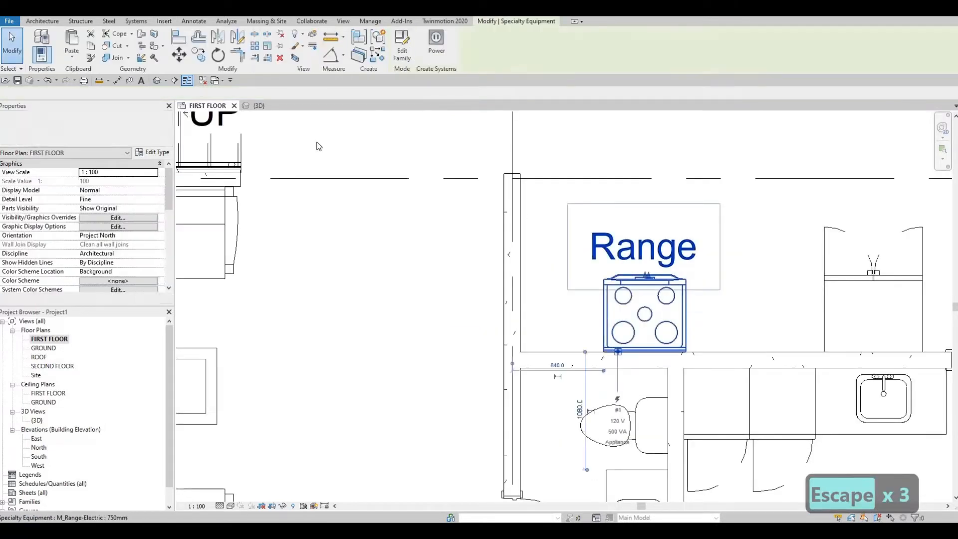
left_click(156, 153)
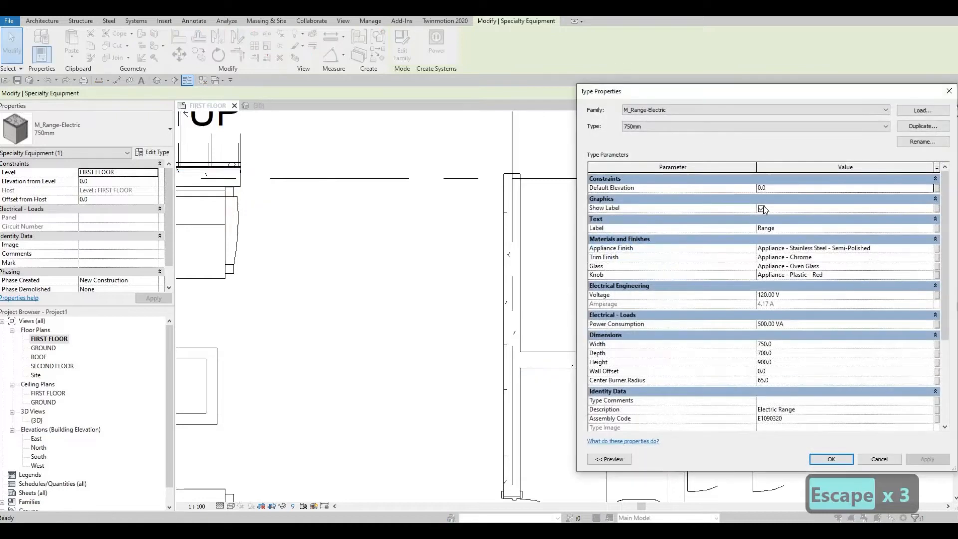
left_click(762, 208)
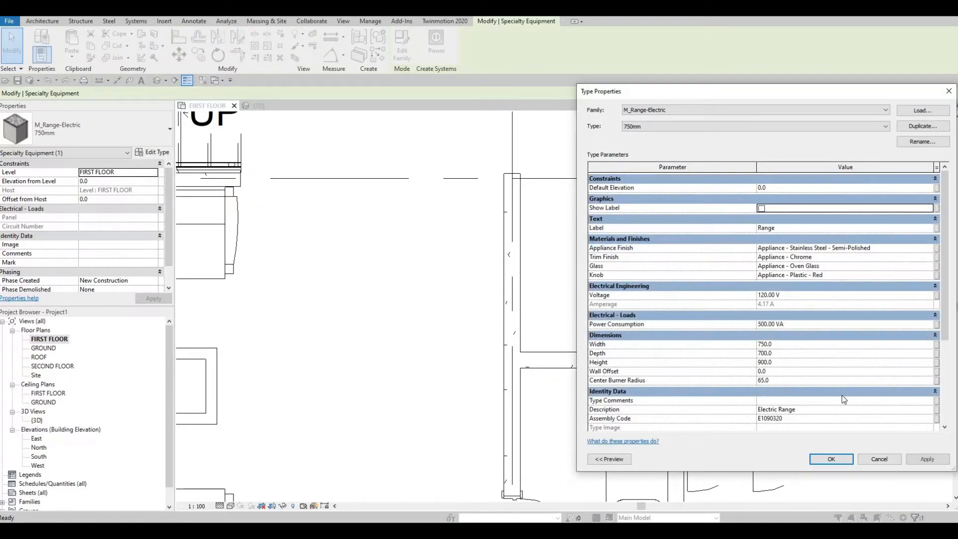
left_click(927, 460)
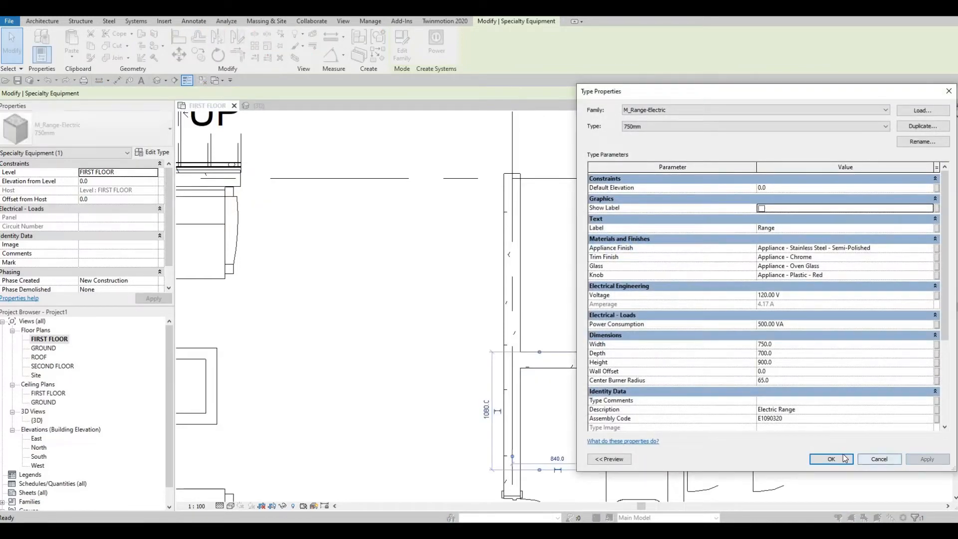
left_click(831, 459)
key("Escape")
key("Escape")
Nudge the range seven increments along the wall toward the refrigerator
left_click(683, 317)
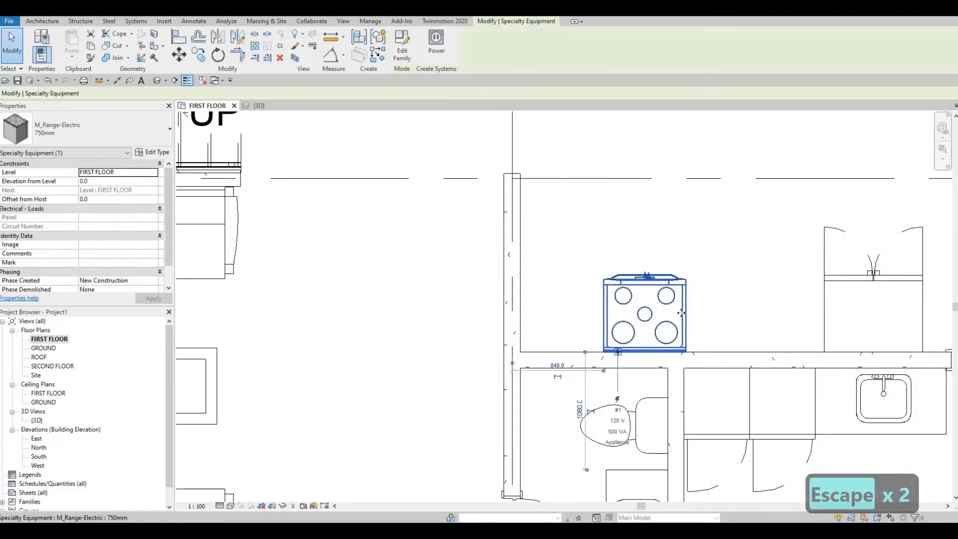
key("Right")
key("Right")
key("Right")
key("Right")
key("Right")
key("Right")
key("Right")
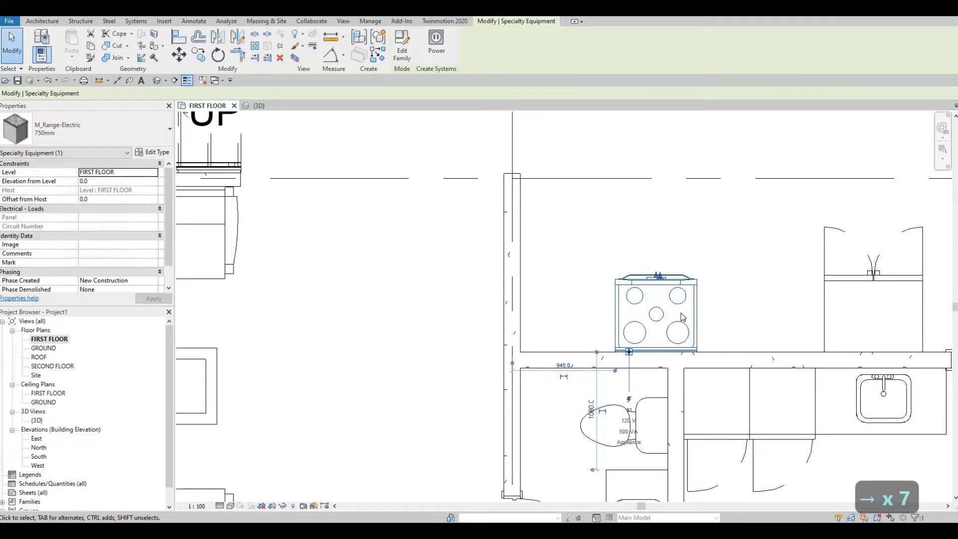
Draw a horizontal building section line across the kitchen, in front of the range and refrigerator and just above grid C
scroll(696, 304, "down", 5)
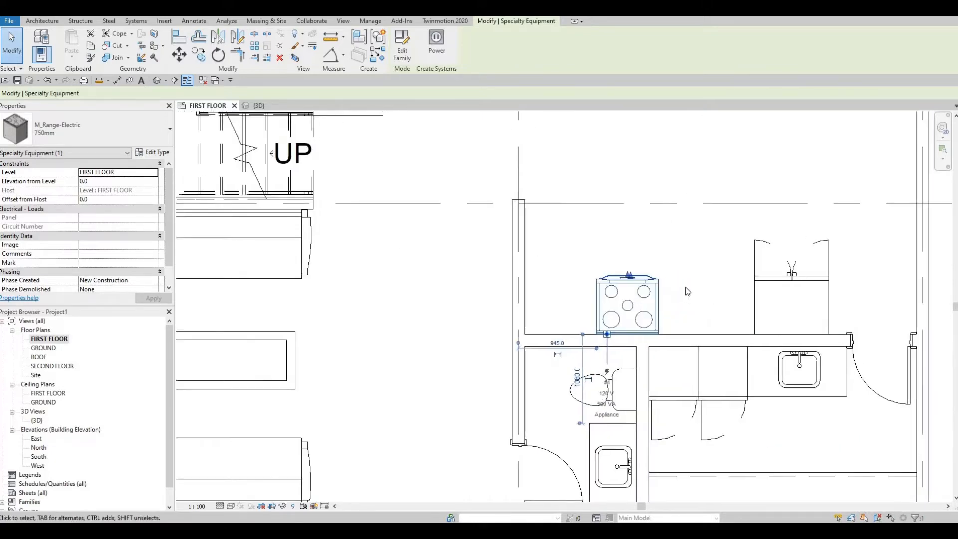
middle_click_drag(681, 294, 654, 279)
scroll(669, 302, "down", 1)
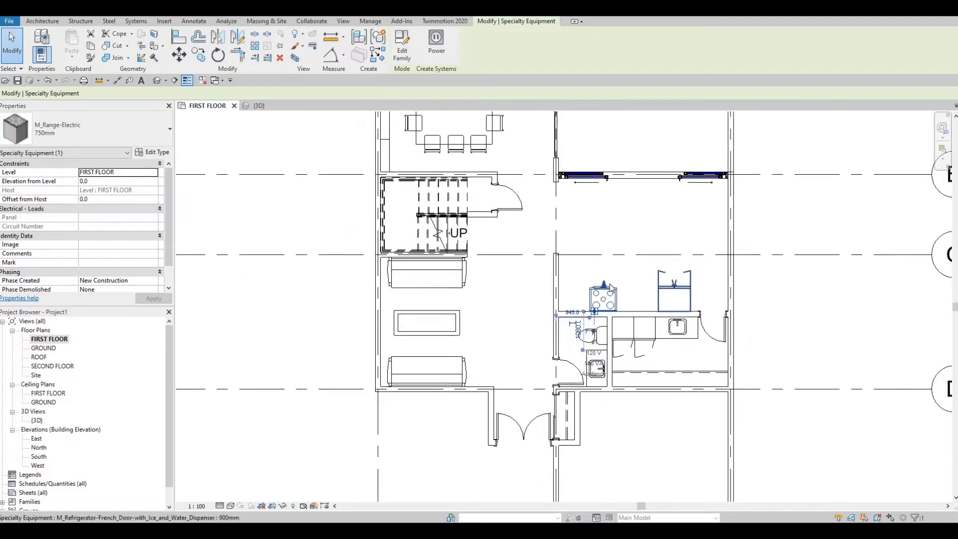
scroll(655, 280, "up", 2)
scroll(600, 288, "up", 1)
middle_click_drag(558, 280, 565, 277)
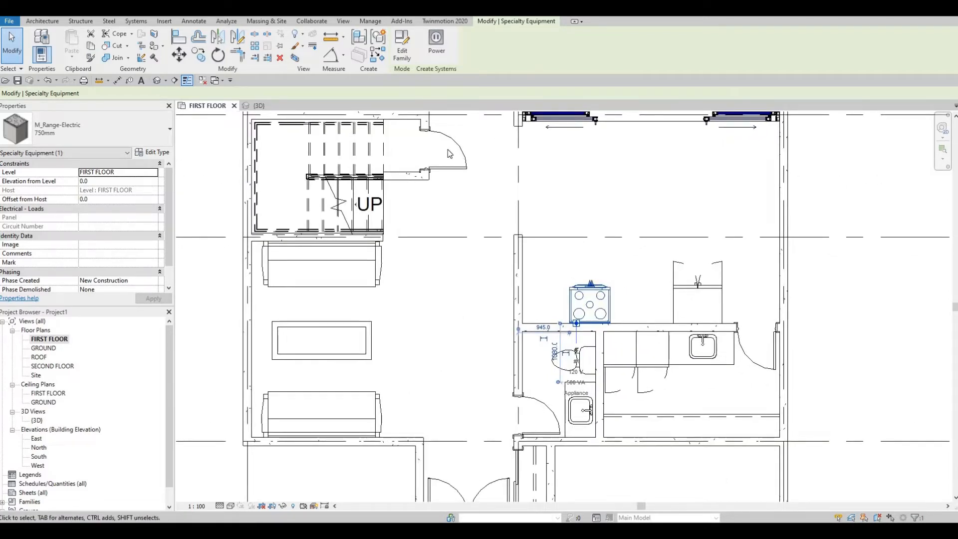
middle_click_drag(579, 238, 572, 233)
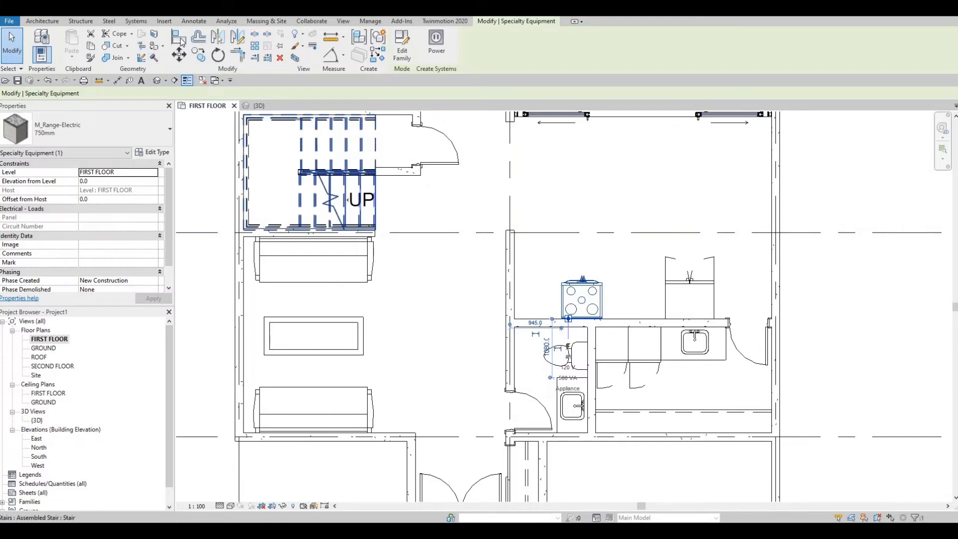
left_click(174, 81)
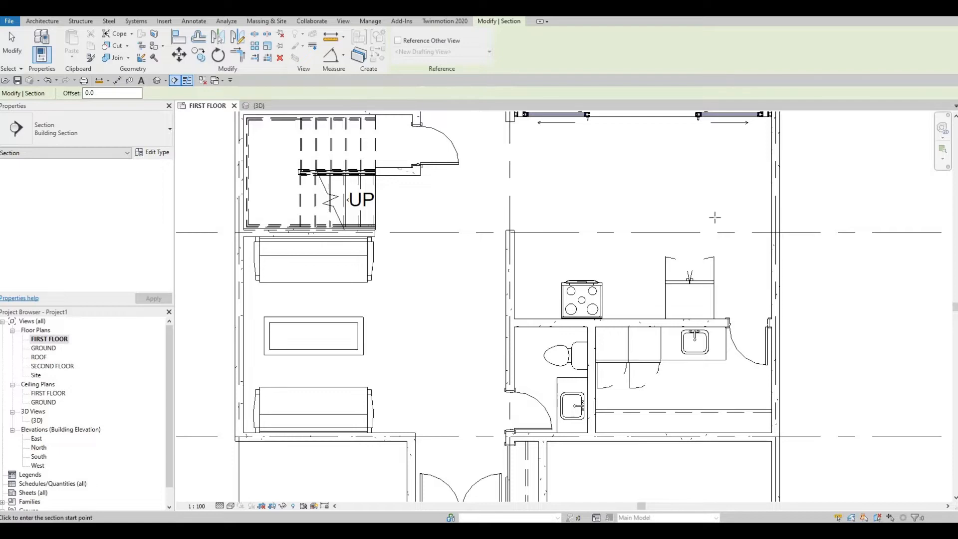
left_click(467, 214)
left_click(811, 214)
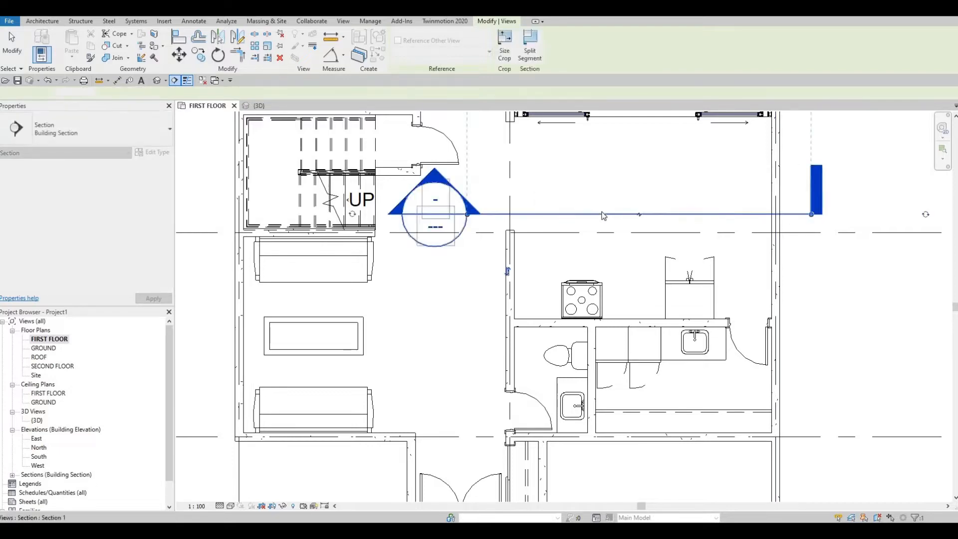
key("Escape")
key("Escape")
Flip the section to face the range and refrigerator, and shorten its view depth to just beyond the kitchen's appliance wall
left_click(498, 214)
scroll(495, 258, "down", 2)
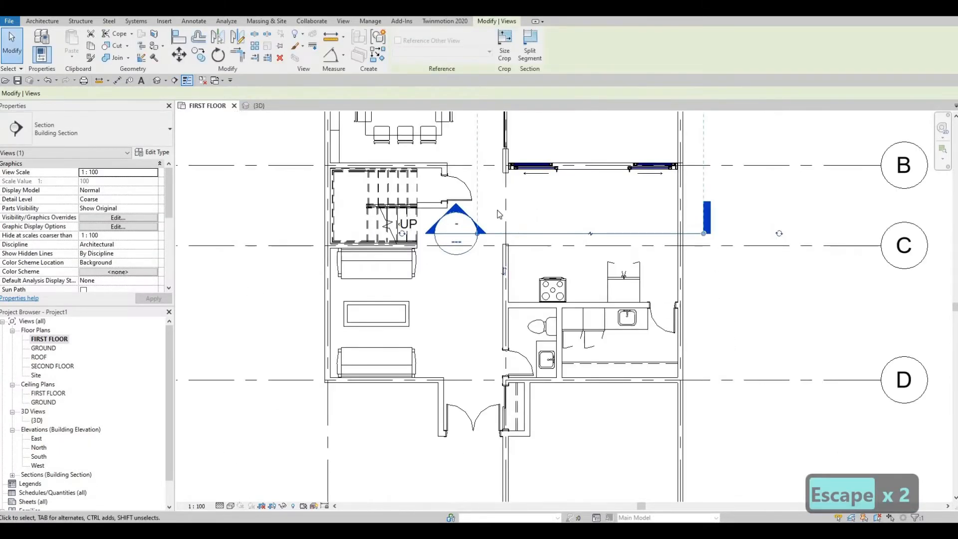
scroll(499, 215, "down", 4)
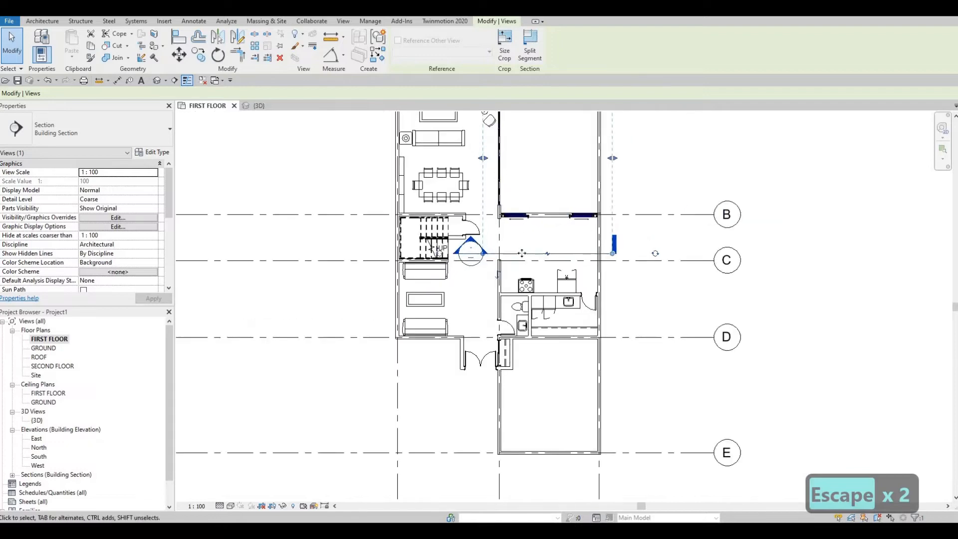
scroll(522, 253, "up", 1)
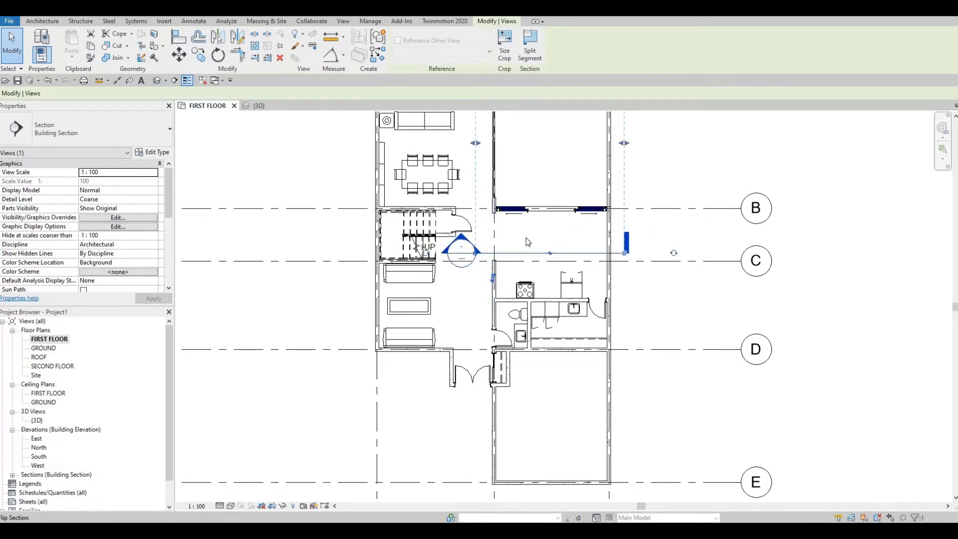
left_click(550, 253)
middle_click_drag(559, 395, 590, 288)
scroll(574, 378, "down", 2)
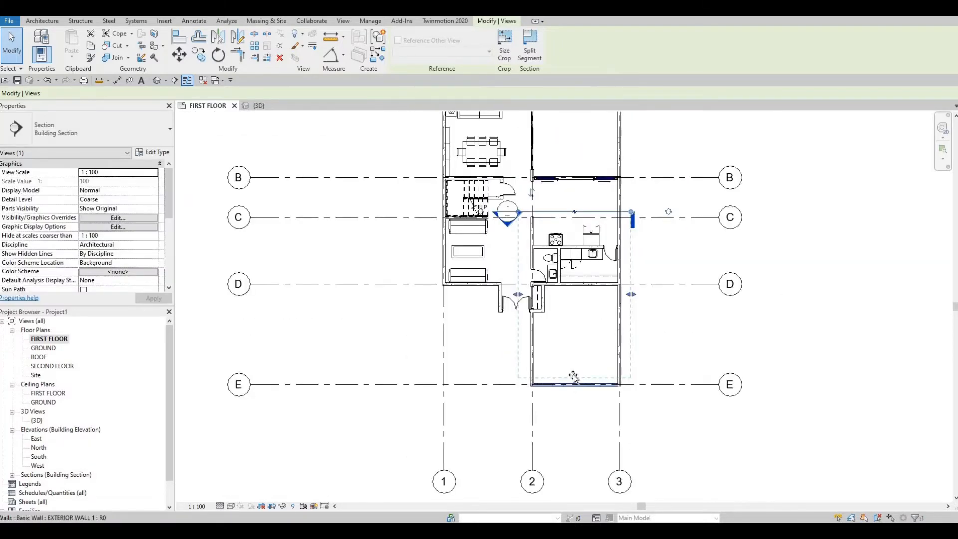
left_click_drag(573, 377, 476, 228)
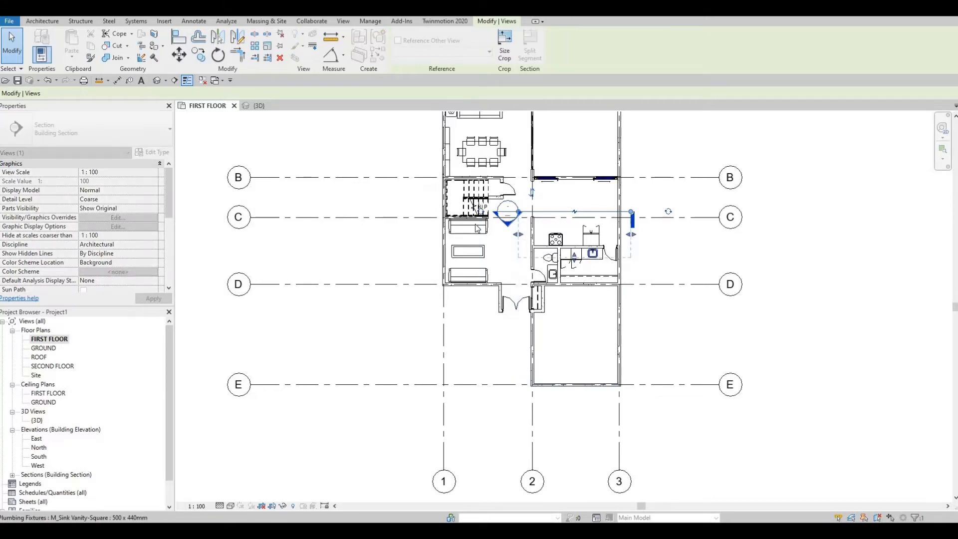
Open the kitchen's section view and frame the refrigerator and range between the first and second floor levels
scroll(477, 228, "up", 2)
key("Escape")
key("Escape")
double_click(466, 233)
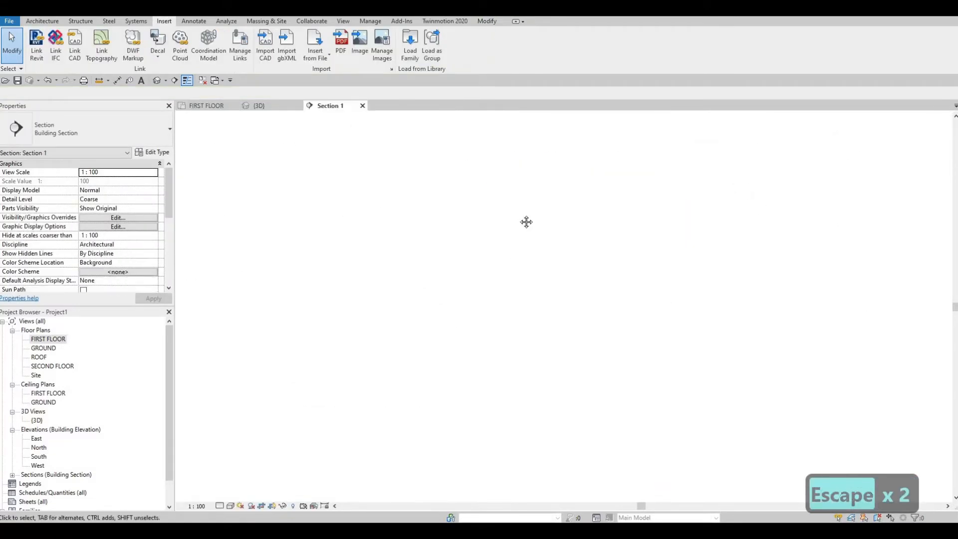
scroll(524, 220, "up", 3)
middle_click_drag(516, 389, 492, 281)
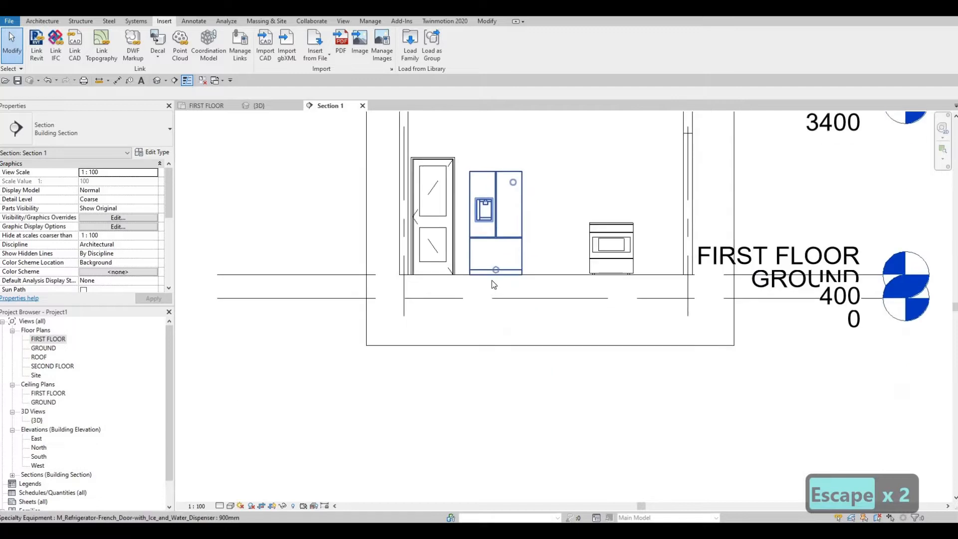
middle_click_drag(411, 121, 403, 185)
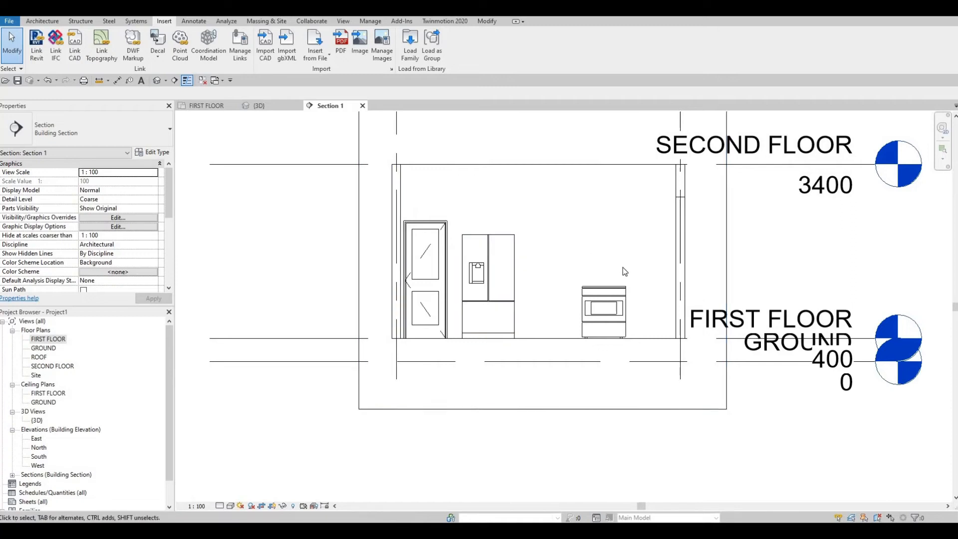
Widen the section's crop region on the range side until it includes the staircase
scroll(621, 272, "down", 2)
left_click(660, 256)
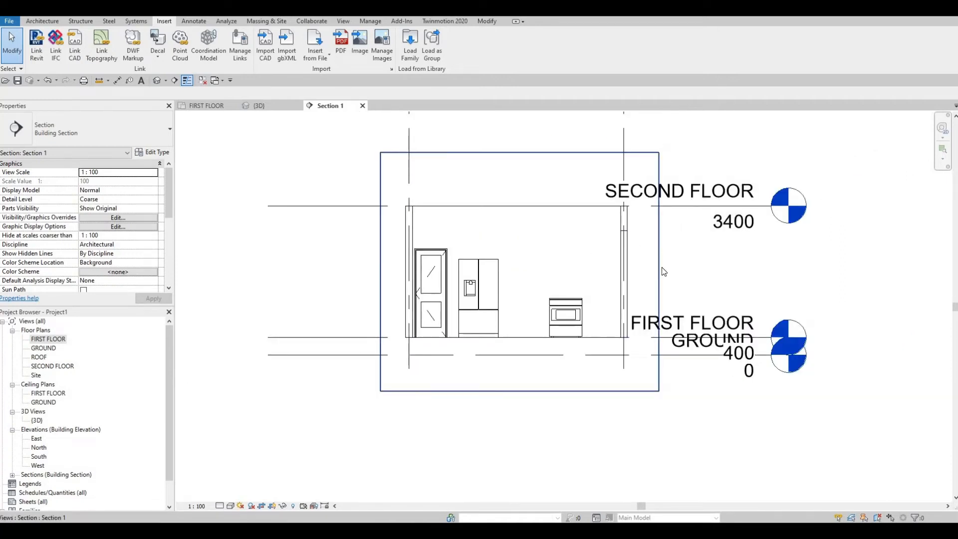
left_click_drag(660, 272, 862, 271)
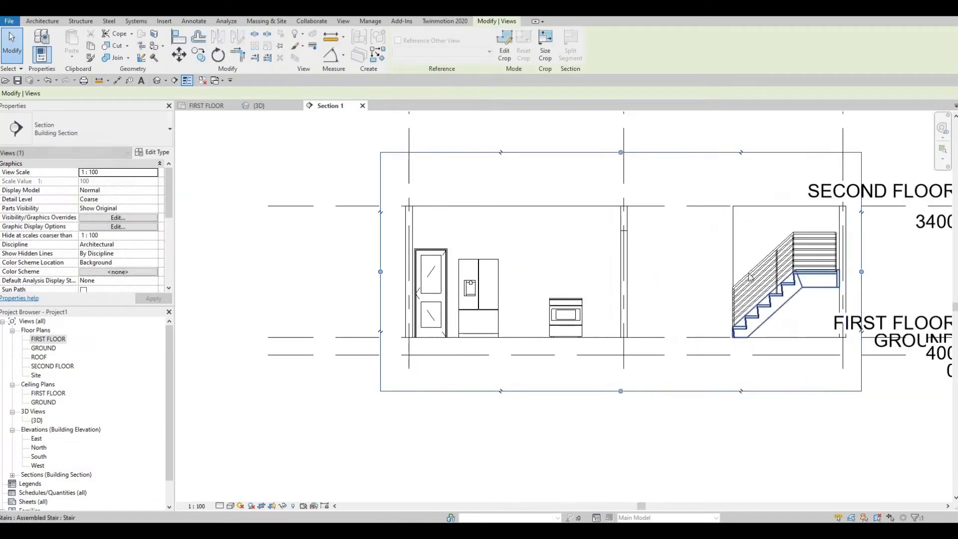
Start an in-place component in the kitchen section, using the Generic Models family category
scroll(399, 305, "up", 3)
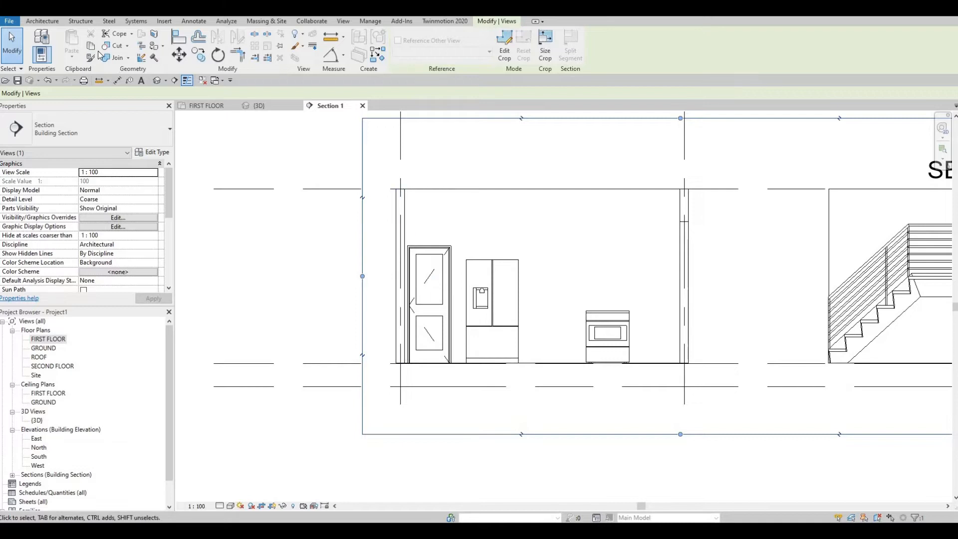
left_click(50, 24)
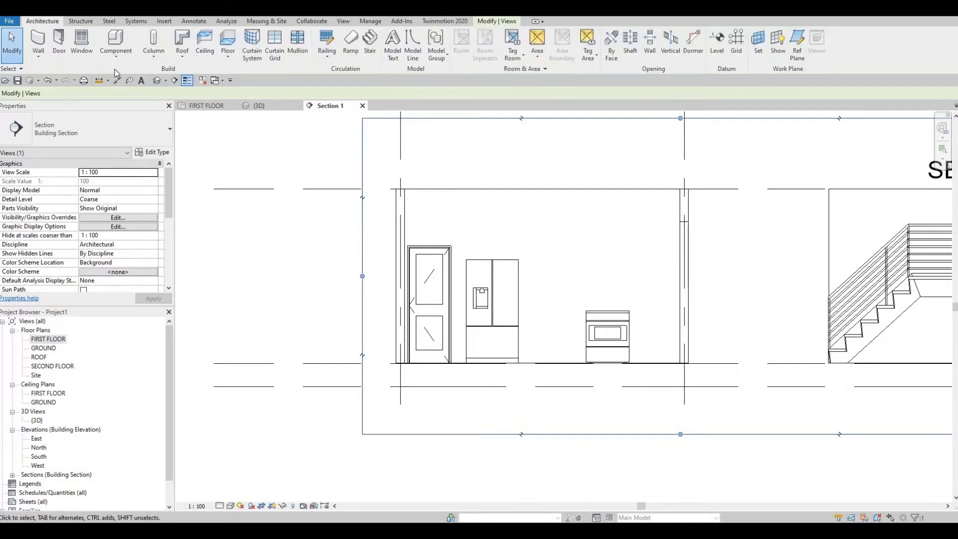
left_click(115, 64)
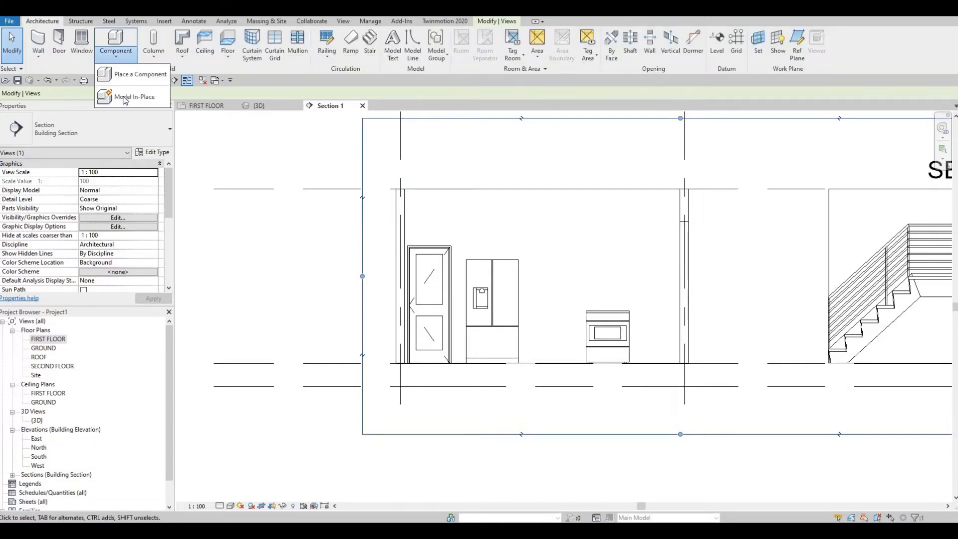
left_click(153, 104)
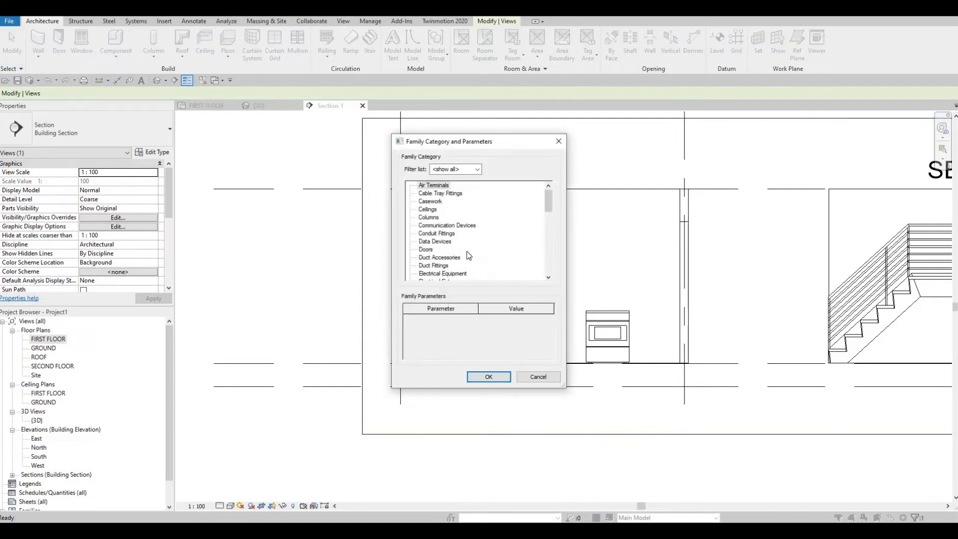
scroll(466, 250, "down", 4)
key("g")
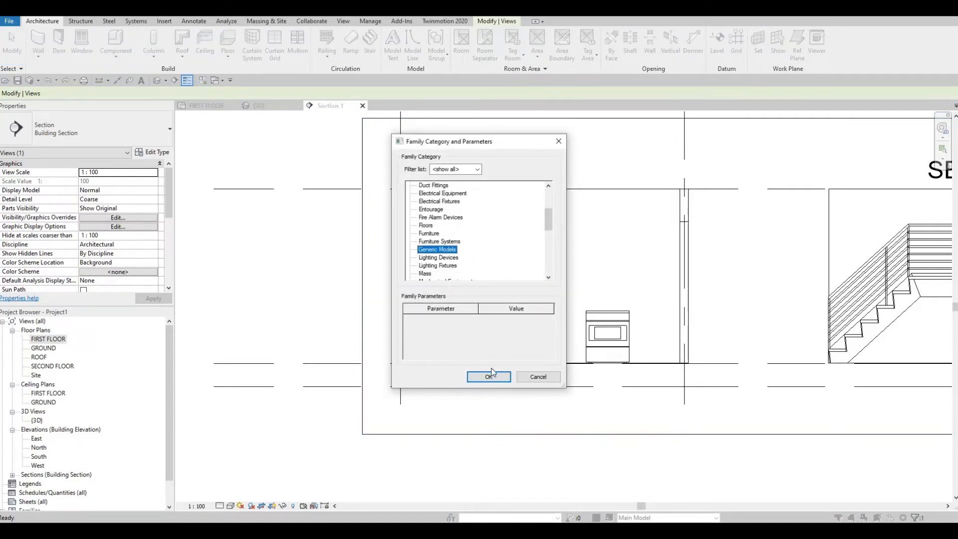
left_click(488, 377)
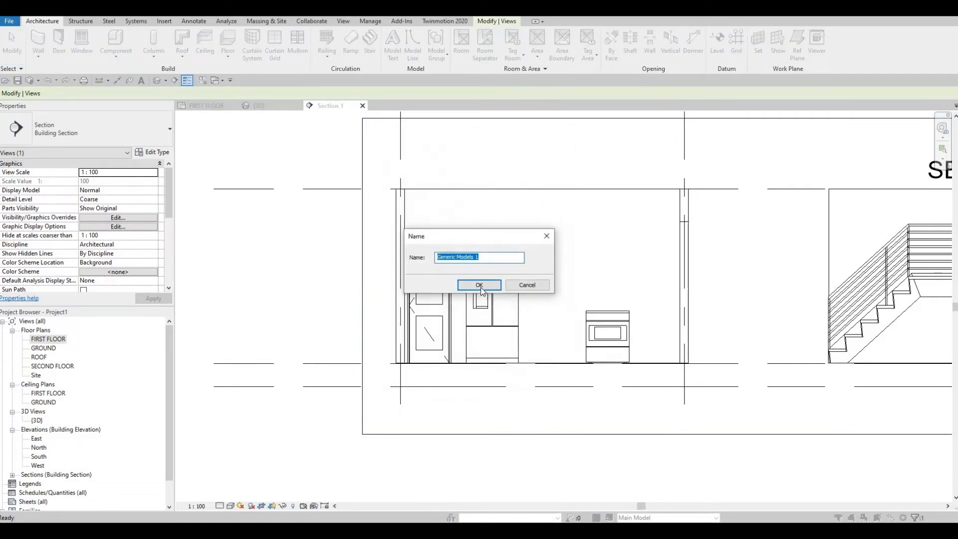
Accept the name Generic Models 1 and start an extrusion with the interior wall behind the appliances picked as its work plane
left_click(479, 286)
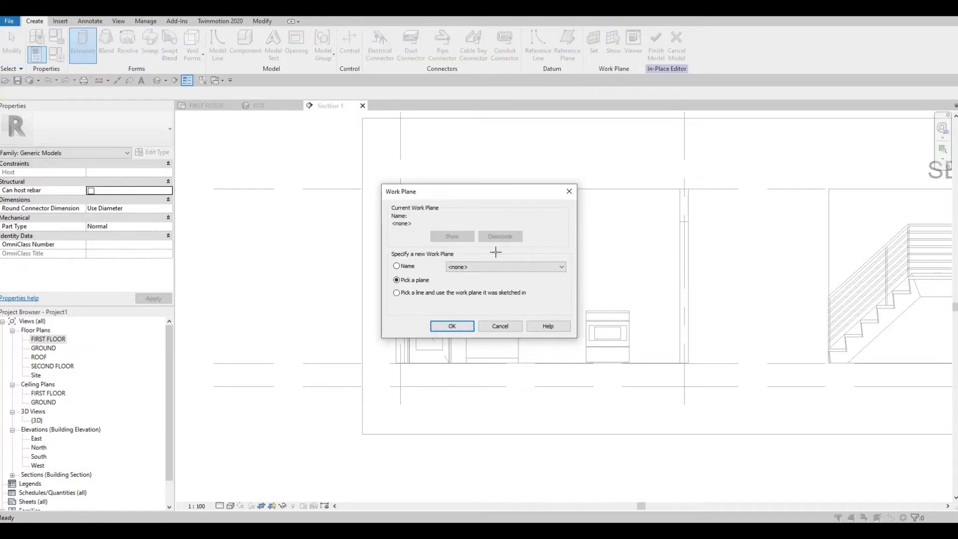
key("Return")
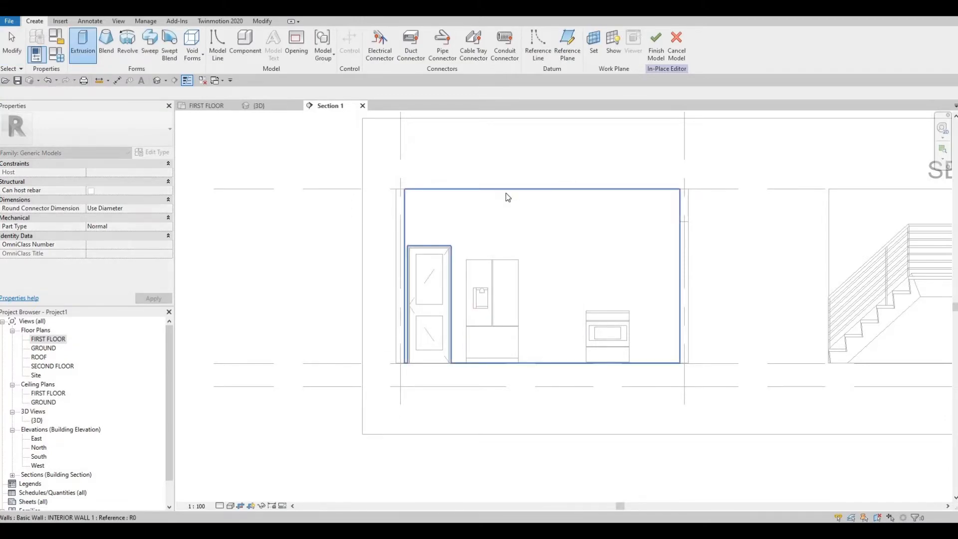
left_click(493, 237)
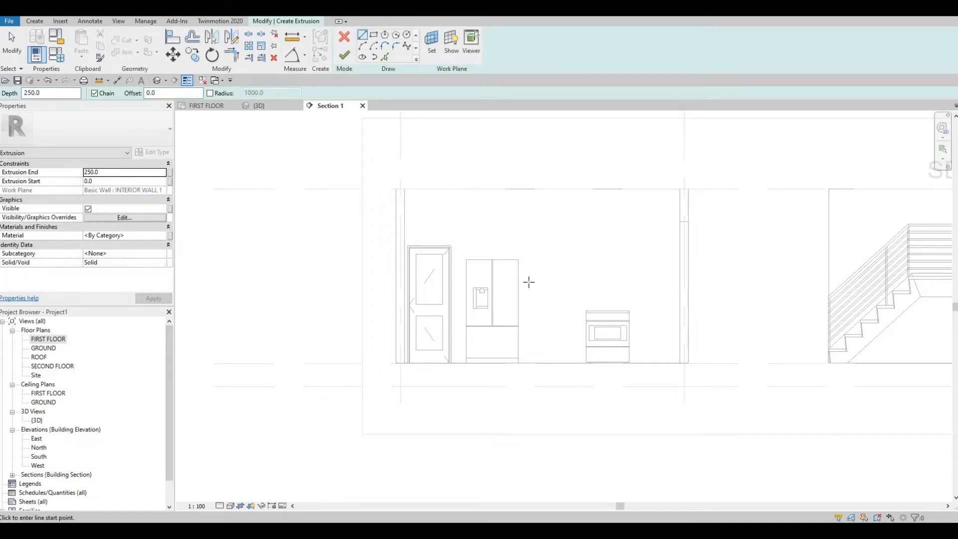
For the extrusion's material, add Wall Texture, Orange Peel from the AEC Materials Paint library to the project materials
left_click(166, 237)
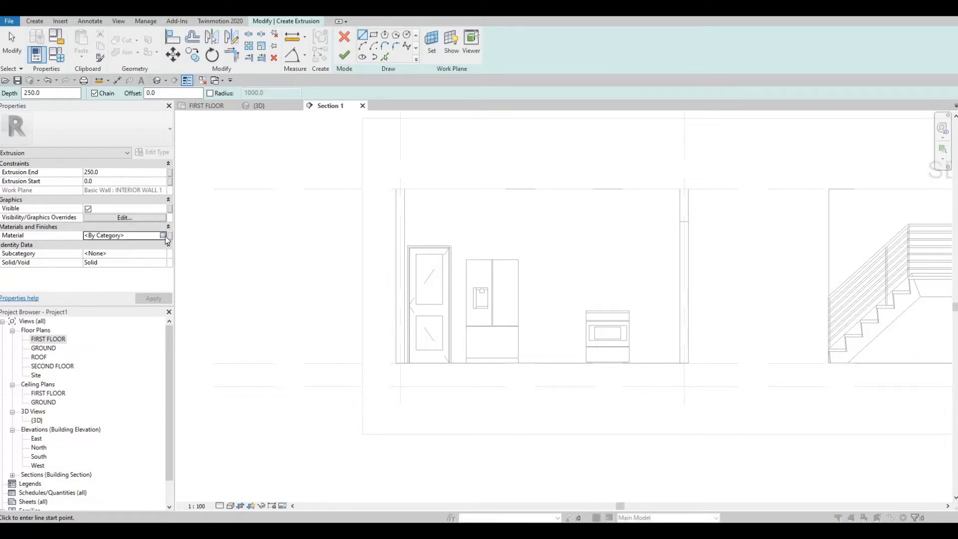
left_click(164, 236)
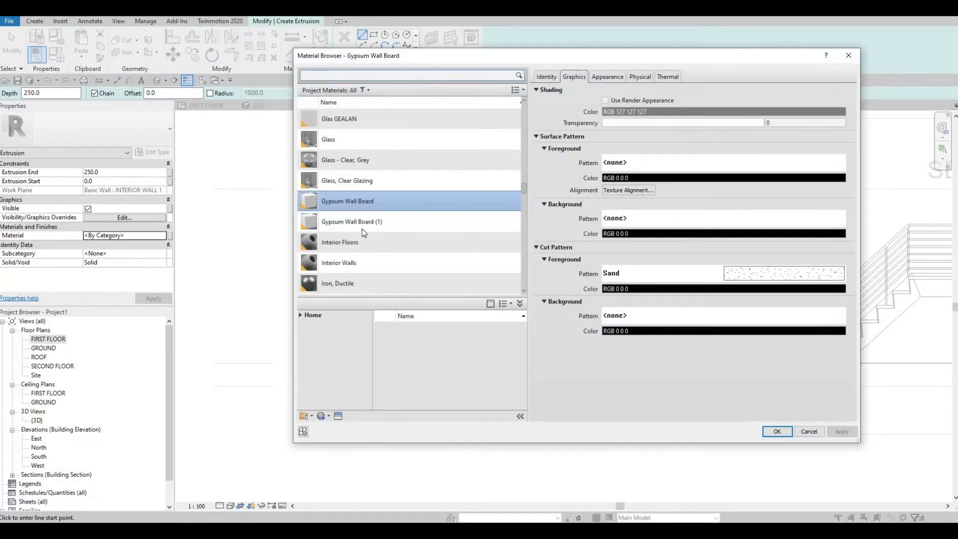
scroll(296, 305, "down", 3)
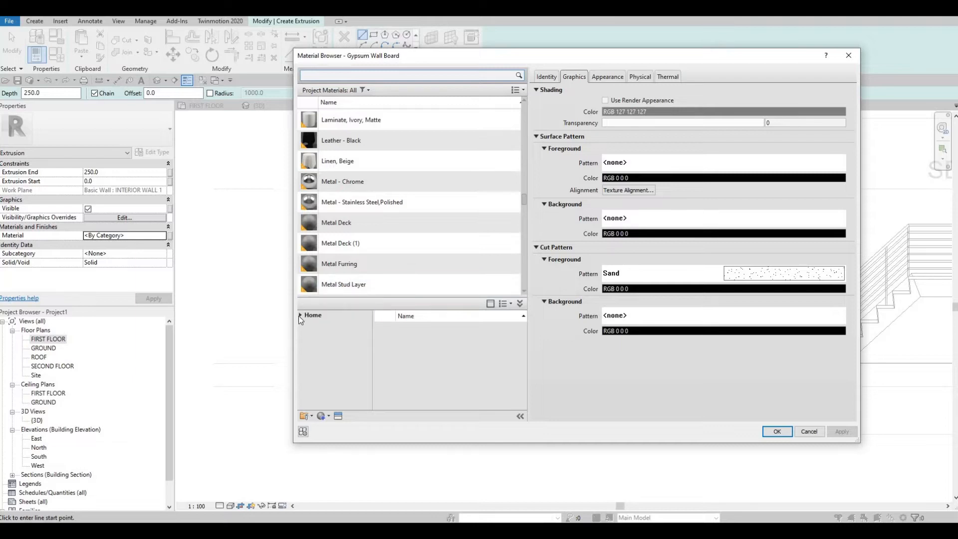
left_click(300, 315)
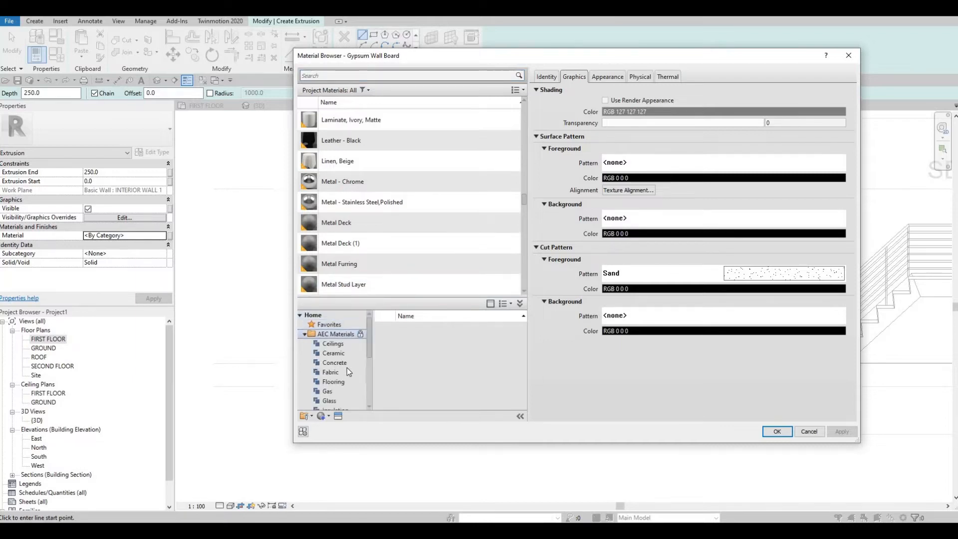
scroll(339, 370, "down", 4)
left_click(330, 352)
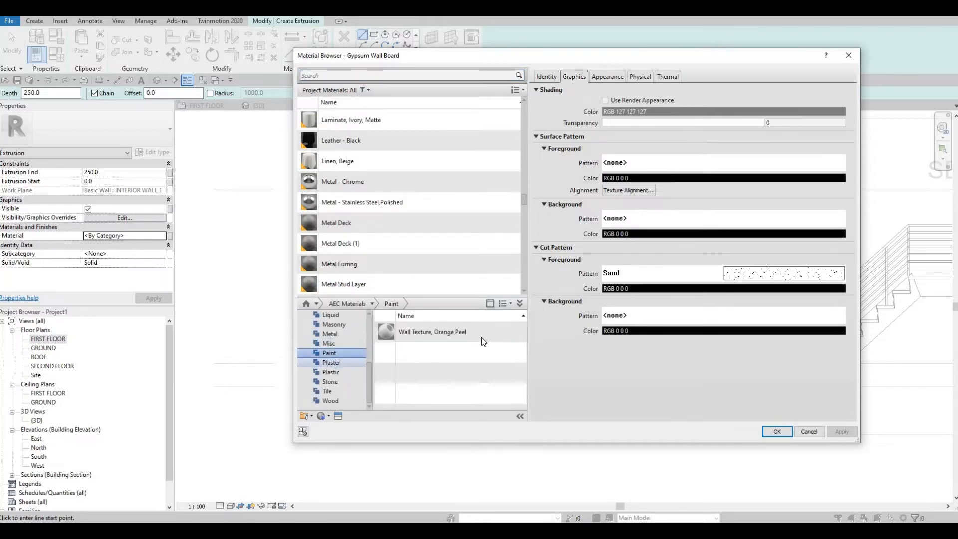
mouse_move(509, 334)
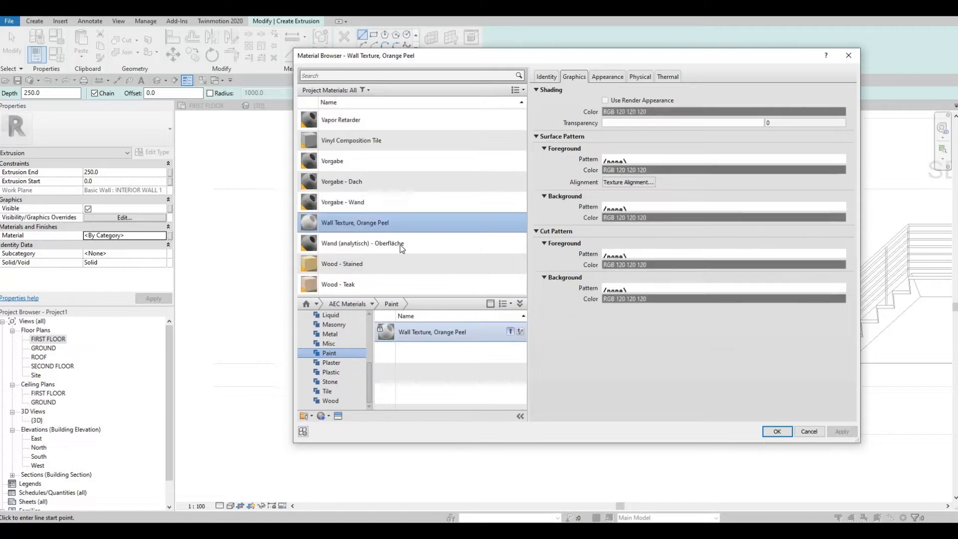
Duplicate the Wall Texture, Orange Peel material as PAINT 1 and assign it to the extrusion
left_click(330, 418)
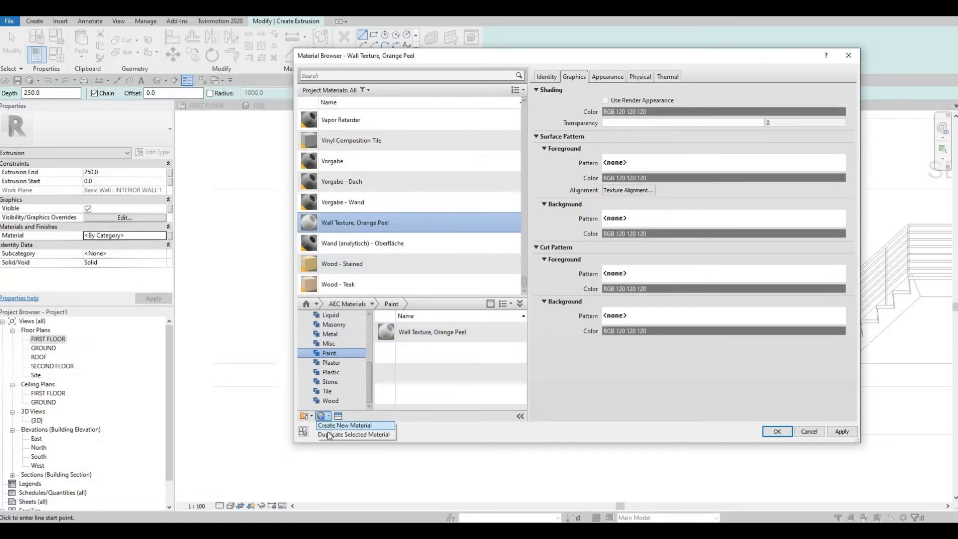
left_click(351, 435)
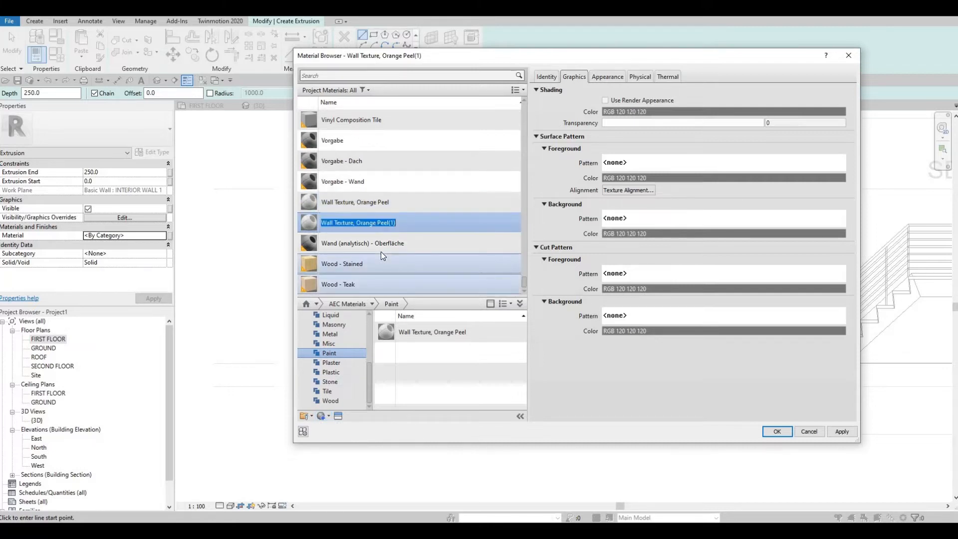
type("P")
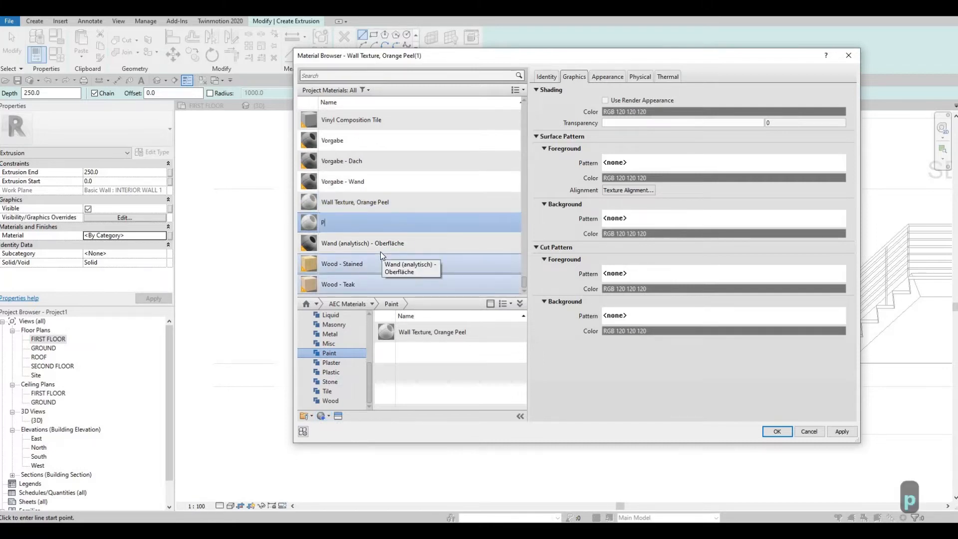
type("AIN")
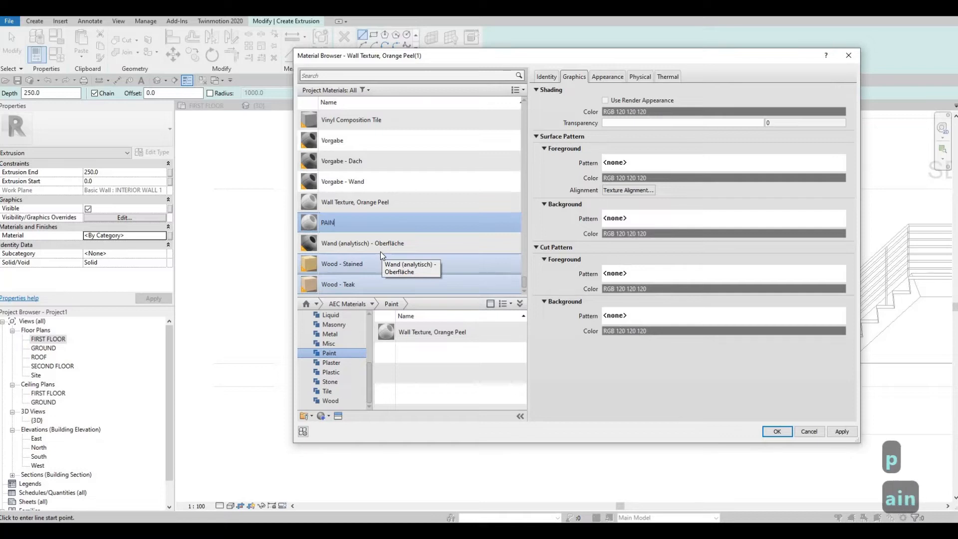
type("T 1")
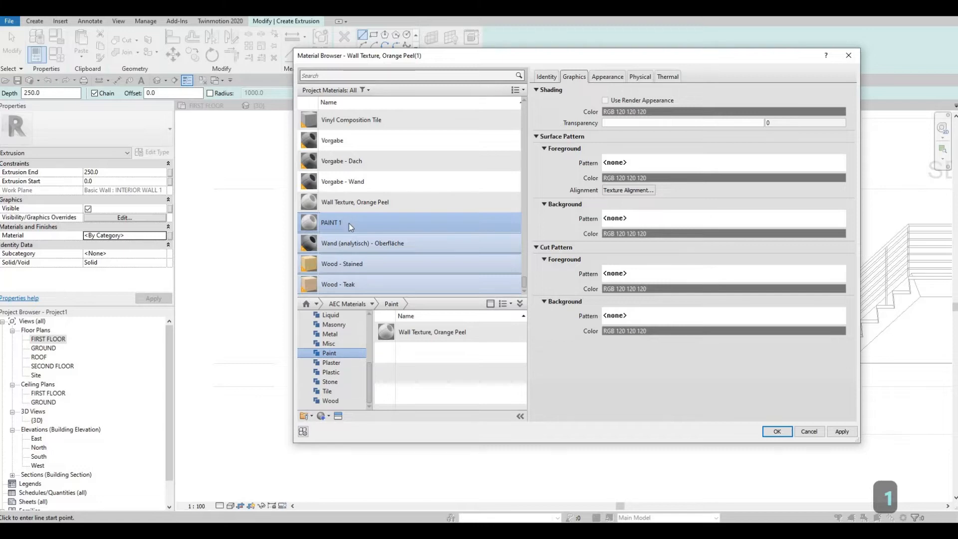
key("Return")
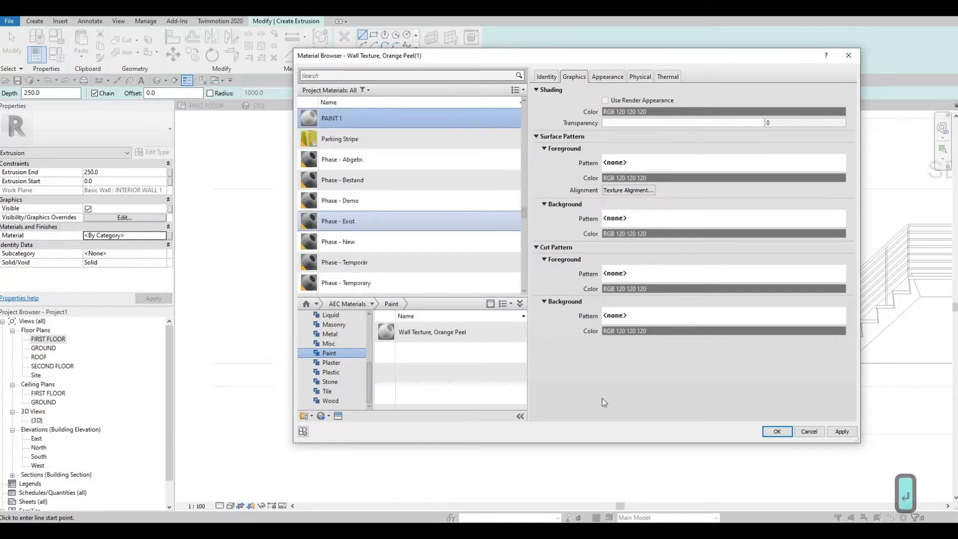
left_click(843, 432)
left_click(778, 432)
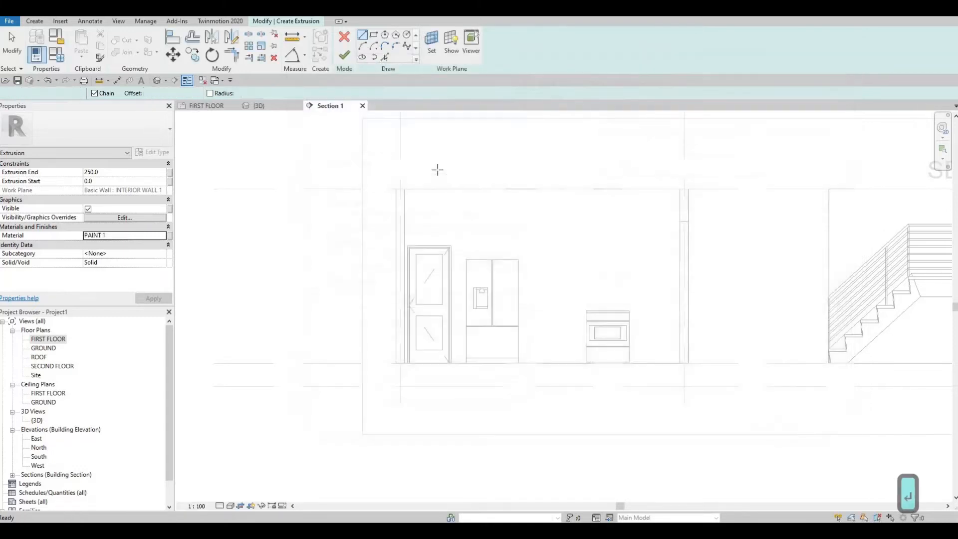
Sketch a rectangle about 2776 mm high around the refrigerator, with its base on the first floor level
left_click(374, 36)
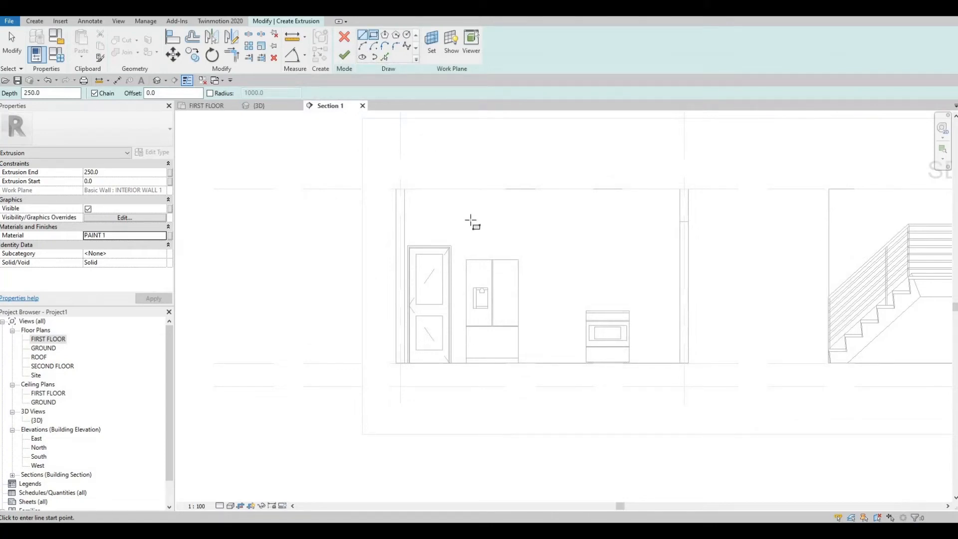
scroll(454, 238, "up", 2)
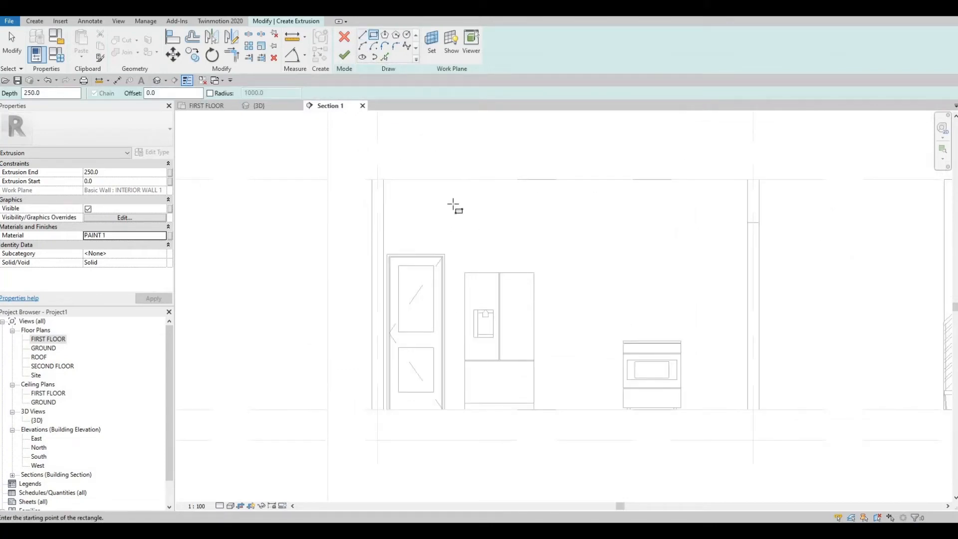
left_click(454, 197)
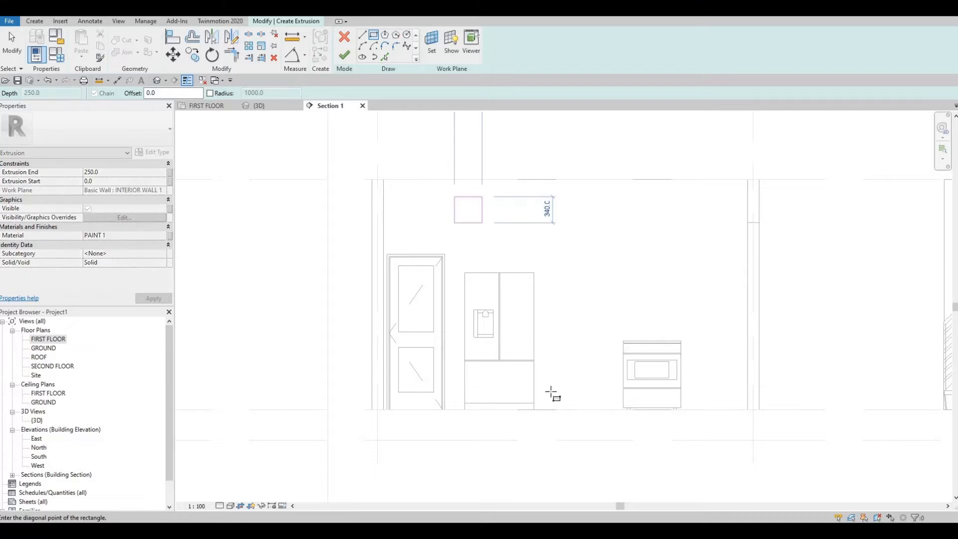
left_click(554, 410)
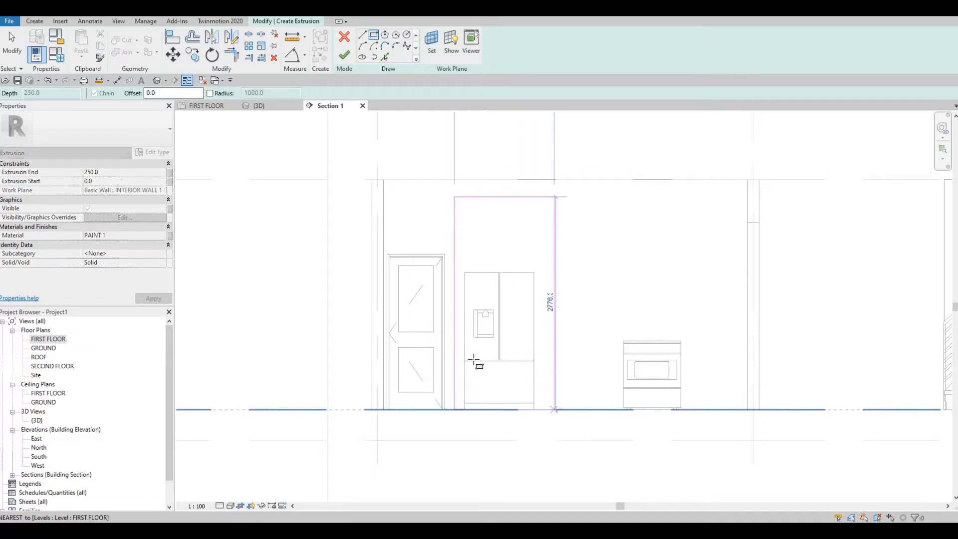
key("Escape")
key("Escape")
key("Escape")
Move the rectangle's door-side edge outward to meet the outer edge of the door frame
scroll(457, 300, "up", 2)
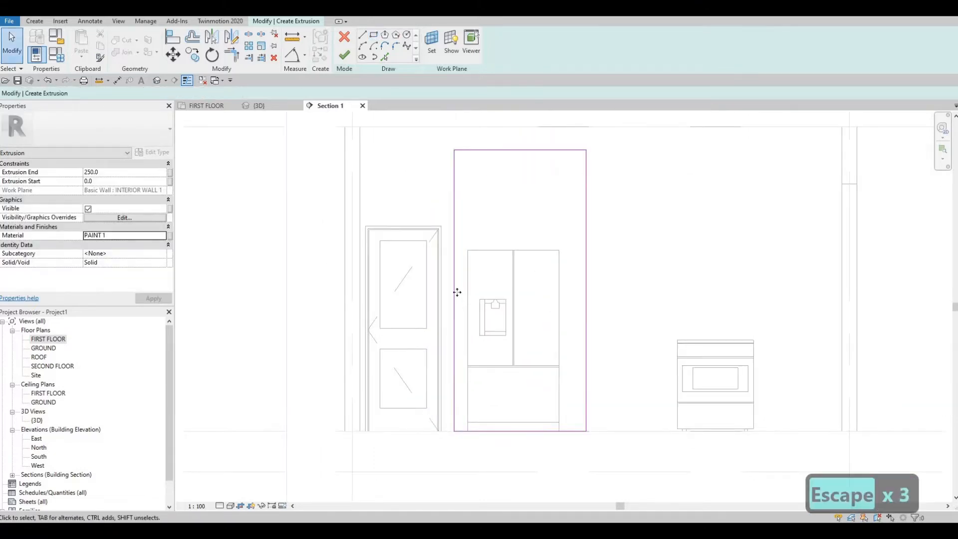
left_click(452, 293)
left_click_drag(442, 292, 430, 295)
key("Escape")
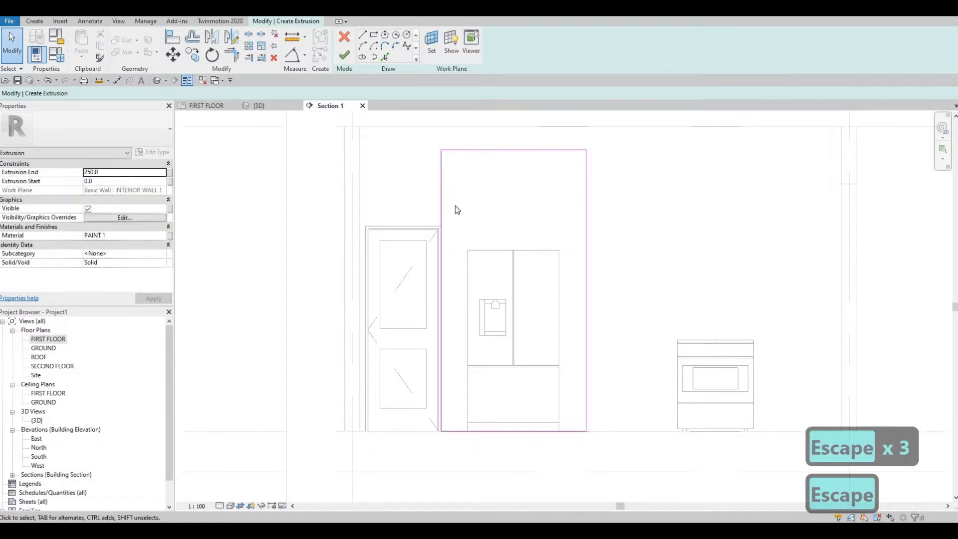
Set the height of the rectangle's upper edge above the first floor level to 2800 mm
middle_click_drag(495, 196, 493, 198)
middle_click_drag(492, 162, 484, 190)
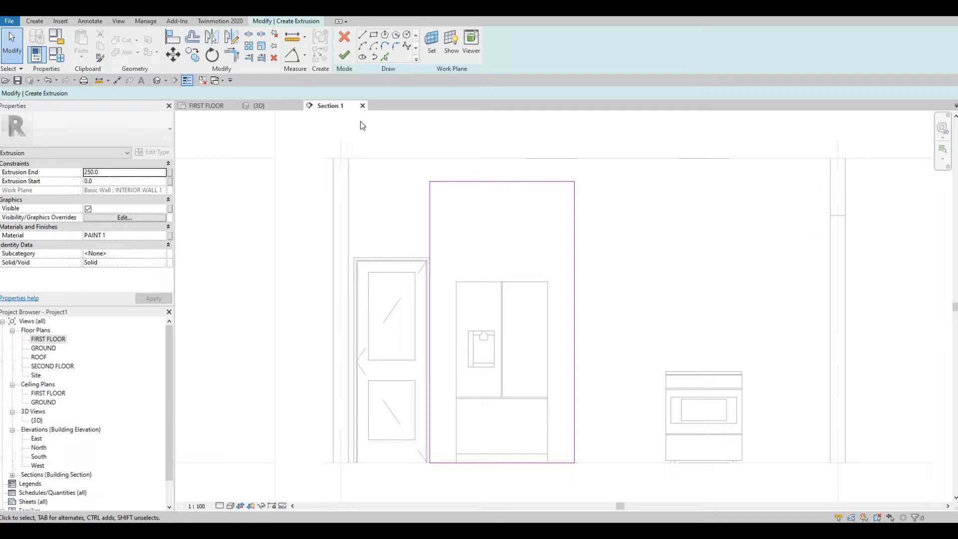
left_click(509, 182)
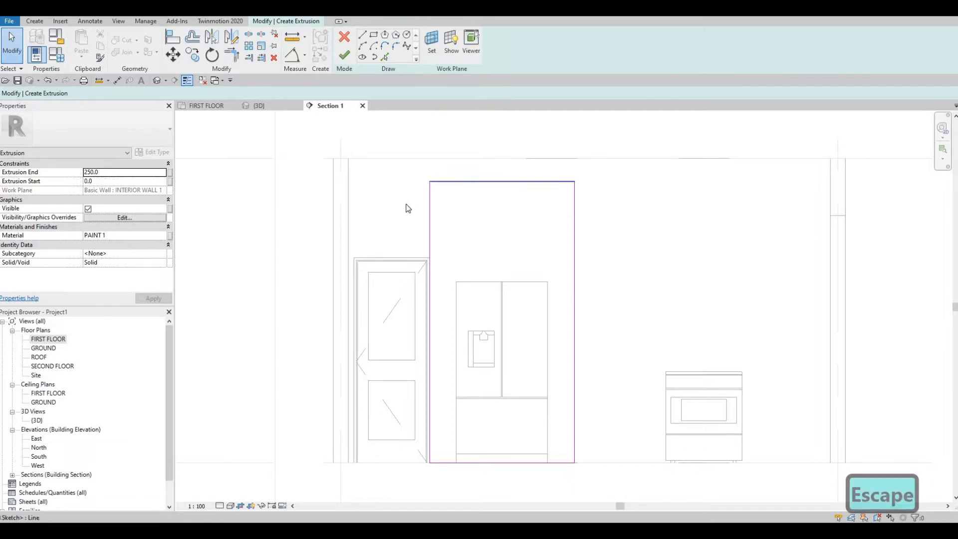
left_click(409, 322)
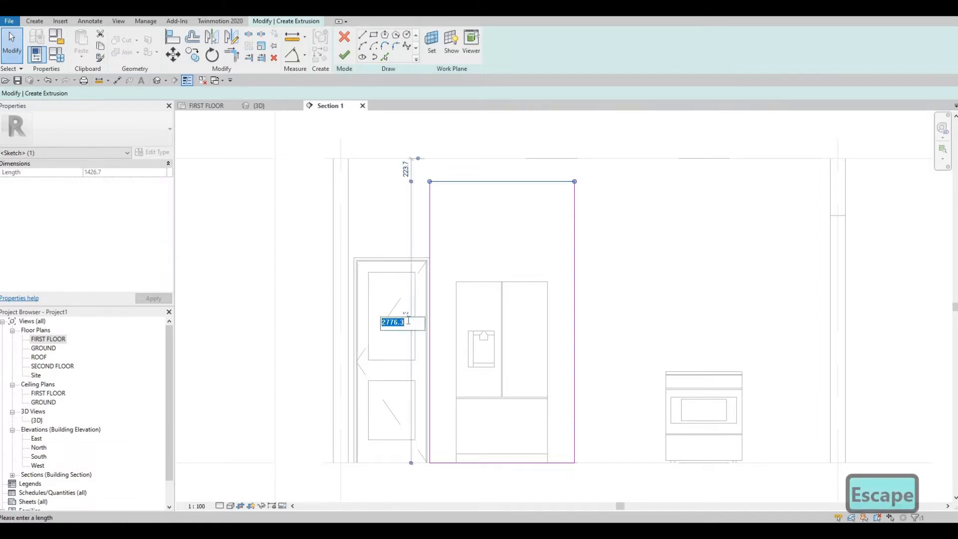
type("2800")
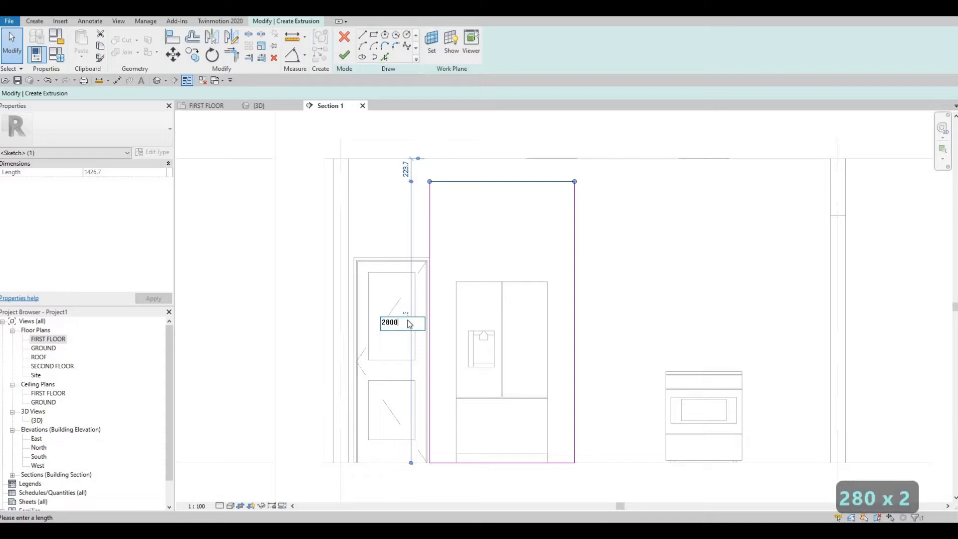
key("Return")
key("Escape")
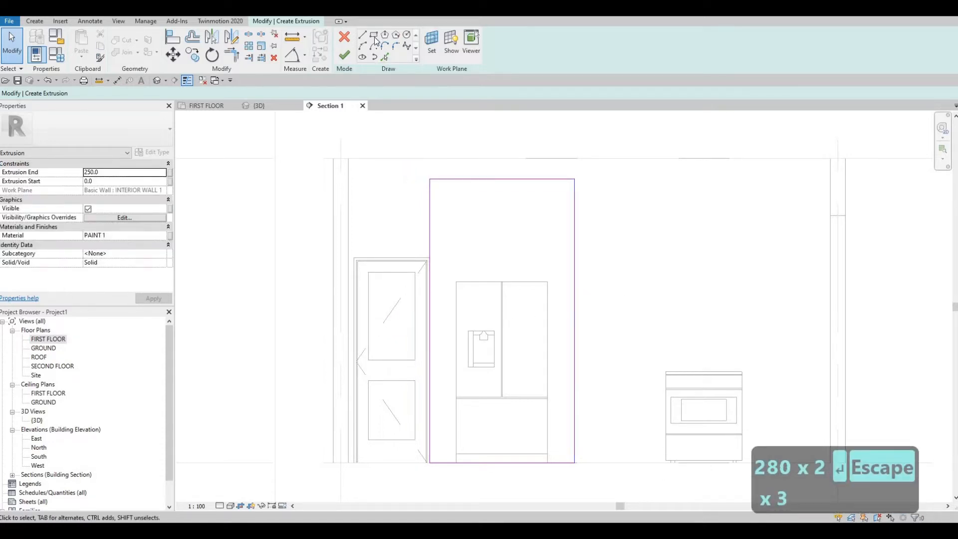
Sketch a second rectangle tracing the refrigerator's outline from the floor line up to its opposite upper corner
scroll(463, 479, "up", 2)
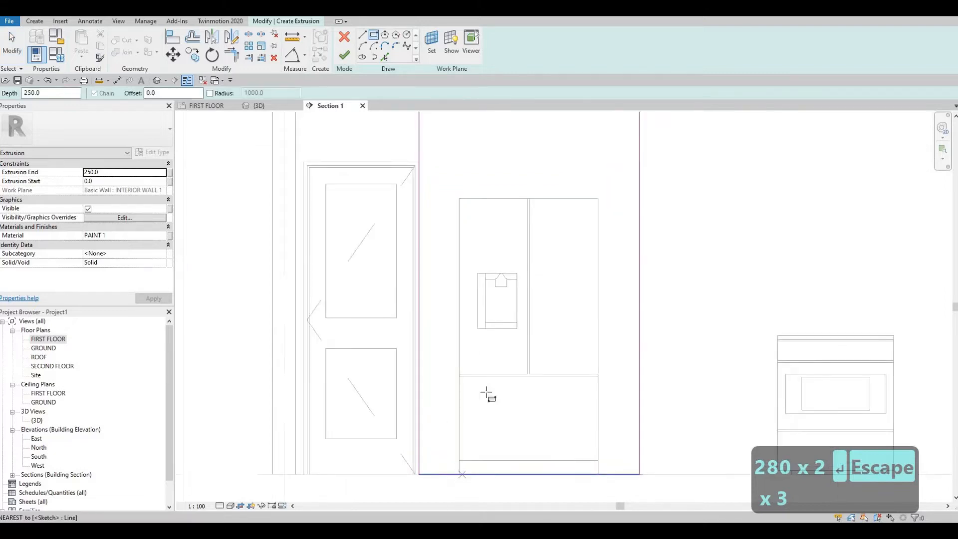
left_click(459, 474)
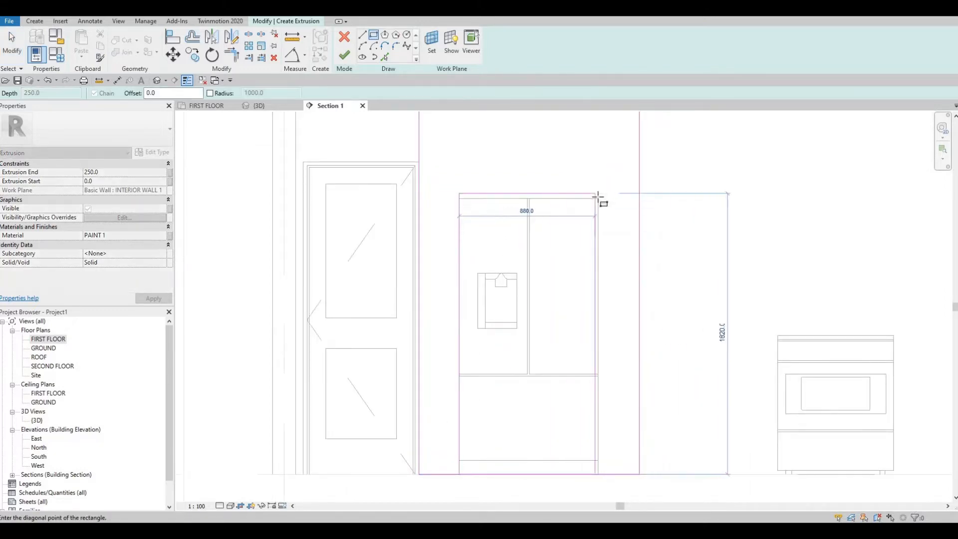
left_click(598, 199)
key("Escape")
key("Escape")
key("Escape")
key("Escape")
scroll(529, 424, "down", 1)
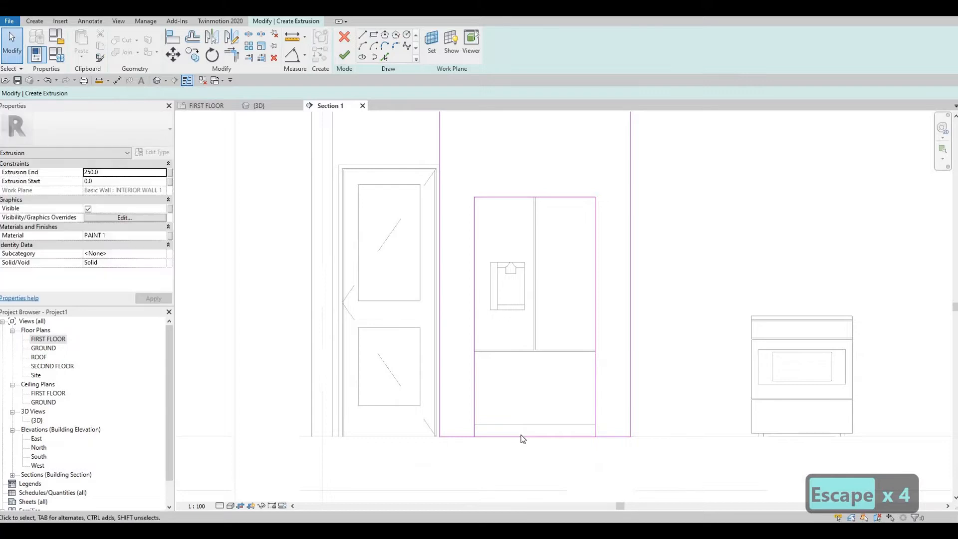
Delete the refrigerator rectangle's bottom line from the sketch
left_click(526, 435)
key("Delete")
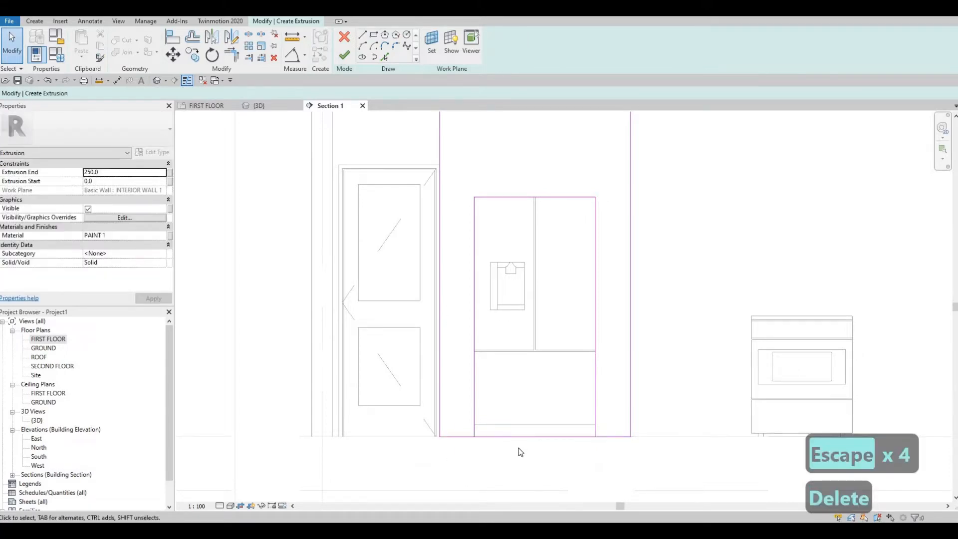
key("s")
key("l")
key("Escape")
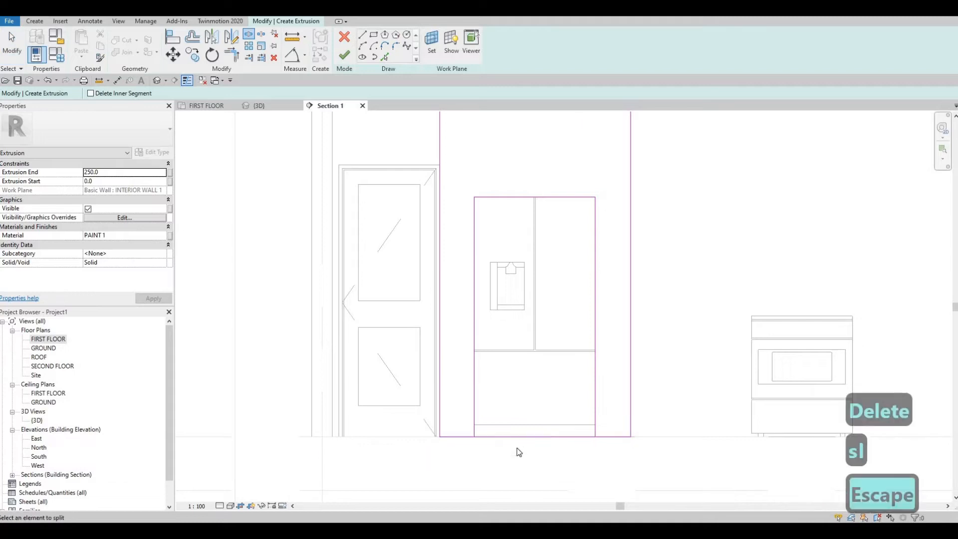
key("Escape")
Trim the refrigerator opening's sides against the outer base line to form one inverted-U profile, and finish the extrusion sketch
key("t")
key("r")
left_click(474, 412)
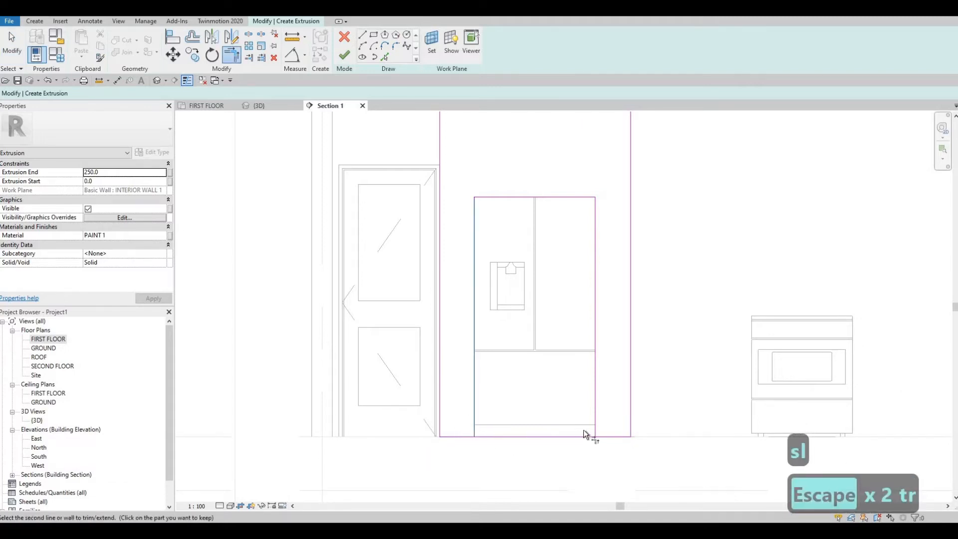
left_click(595, 407)
left_click(602, 436)
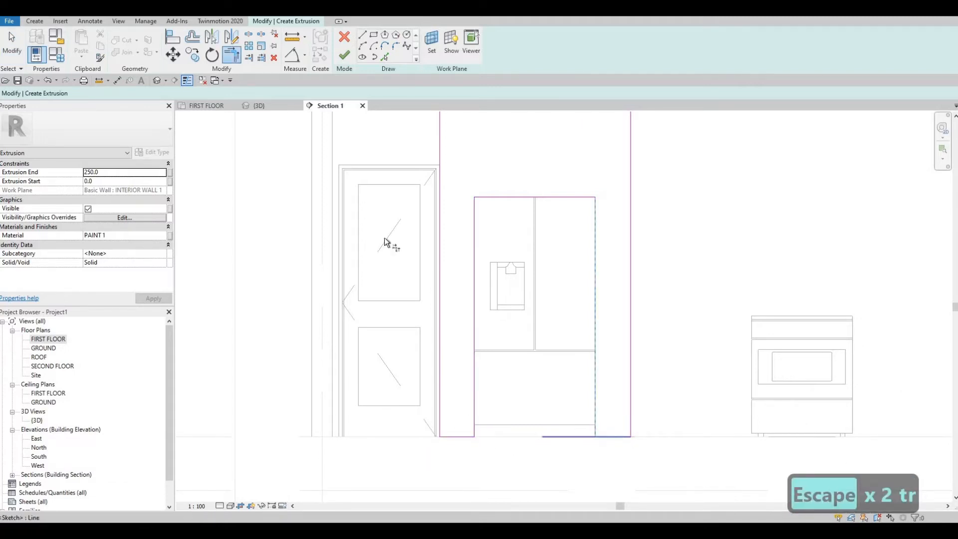
left_click(344, 57)
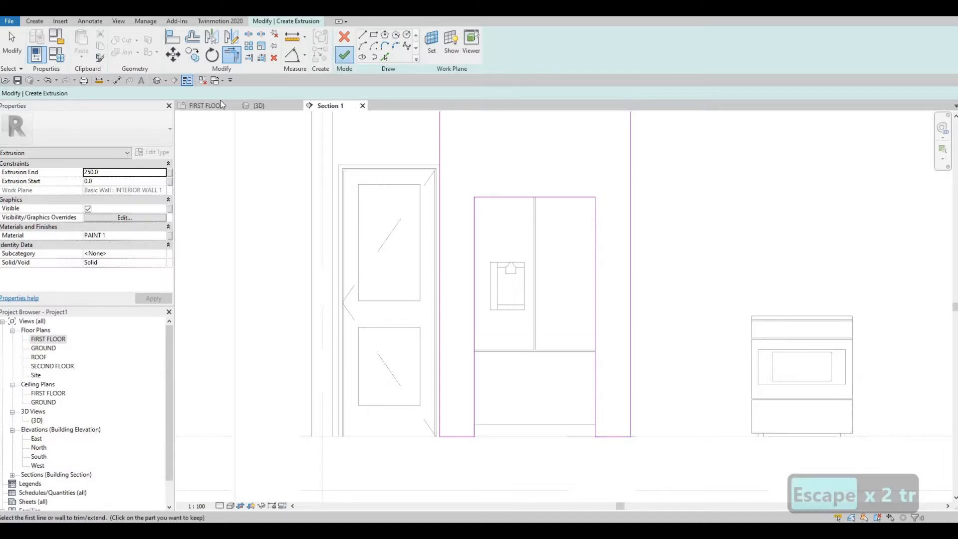
In the 3D view, stretch the extrusion's front face out to the front of the refrigerator's body, behind the doors
key("ctrl+Tab")
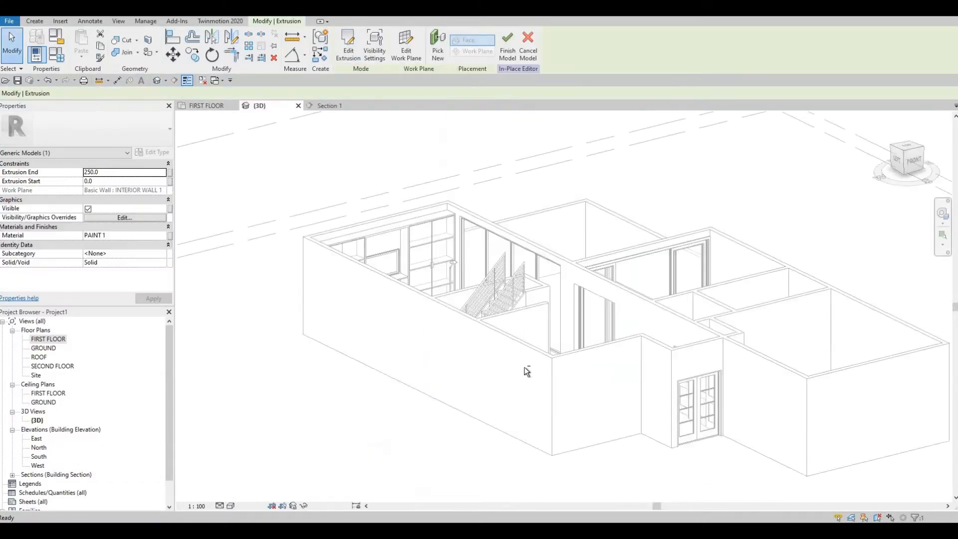
key("Escape")
middle_click_drag(392, 449, 441, 317, "shift")
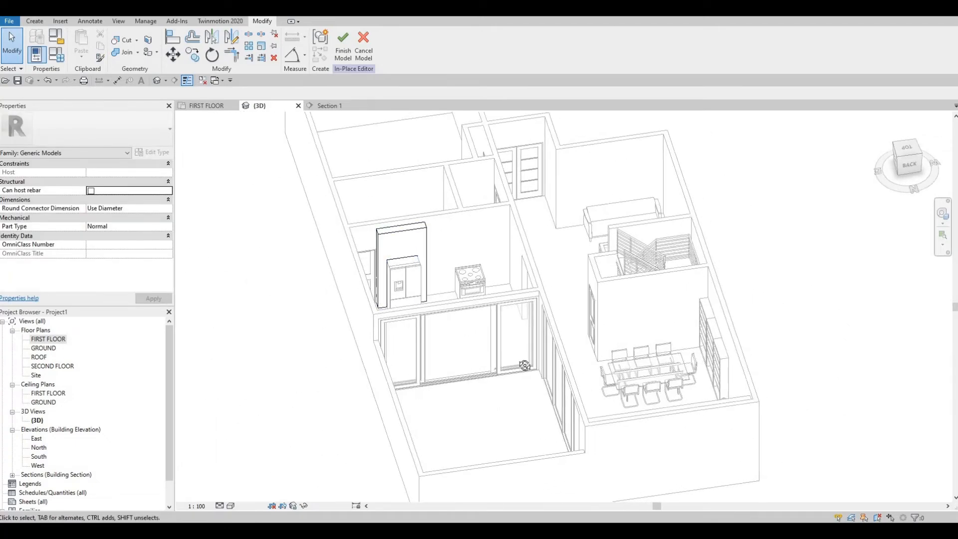
middle_click_drag(525, 366, 415, 348, "shift")
scroll(415, 348, "up", 5)
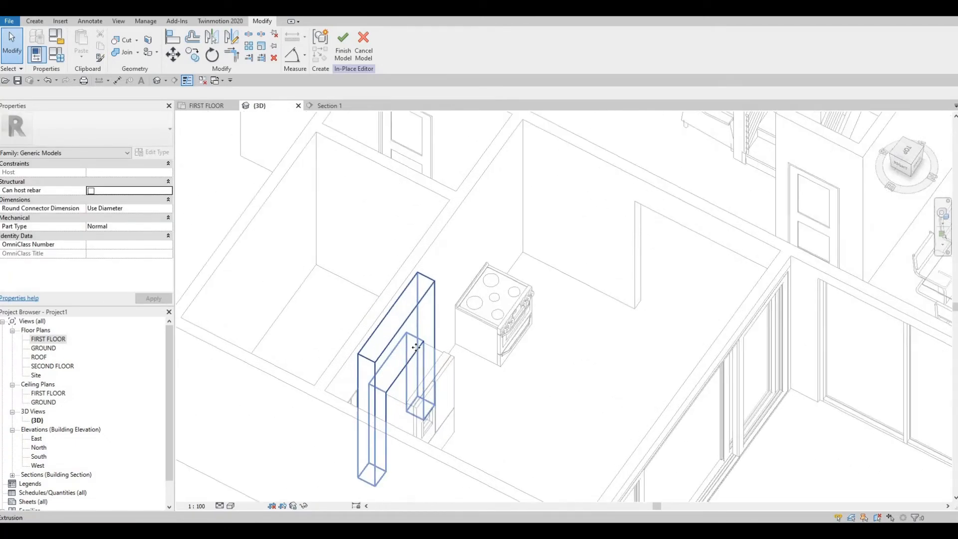
left_click(416, 347)
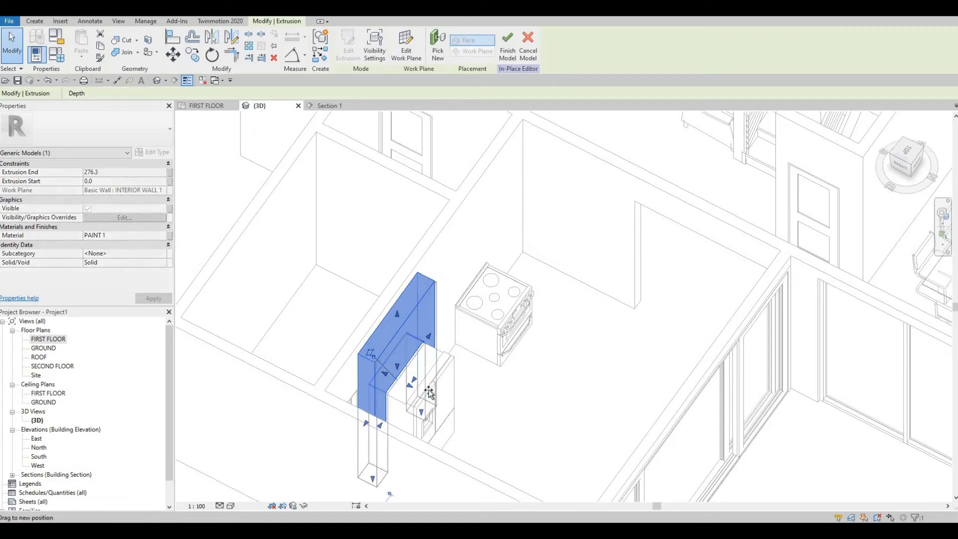
left_click_drag(429, 393, 471, 390)
key("Escape")
key("Escape")
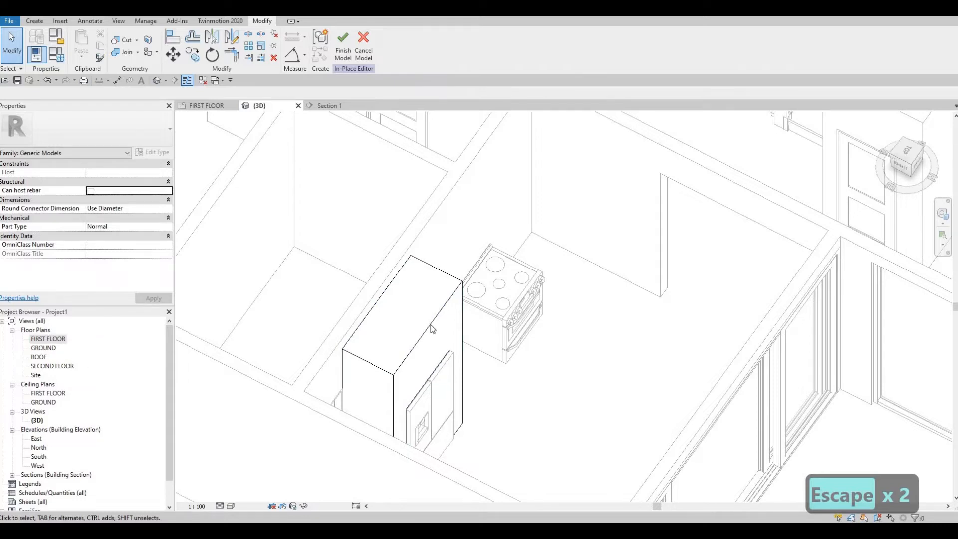
Check the surround's depth against the refrigerator in the 3D view and the first floor plan
scroll(372, 202, "up", 2)
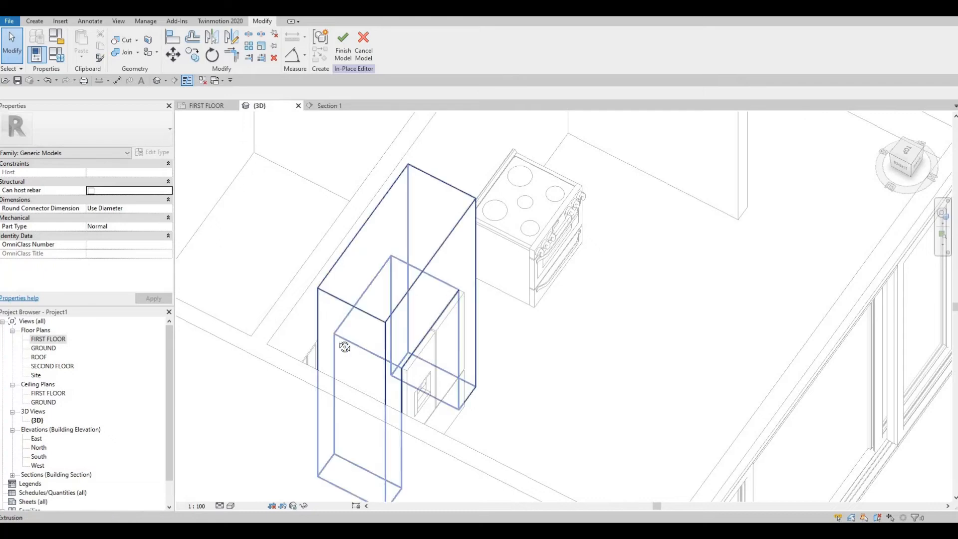
middle_click_drag(342, 343, 211, 110, "shift")
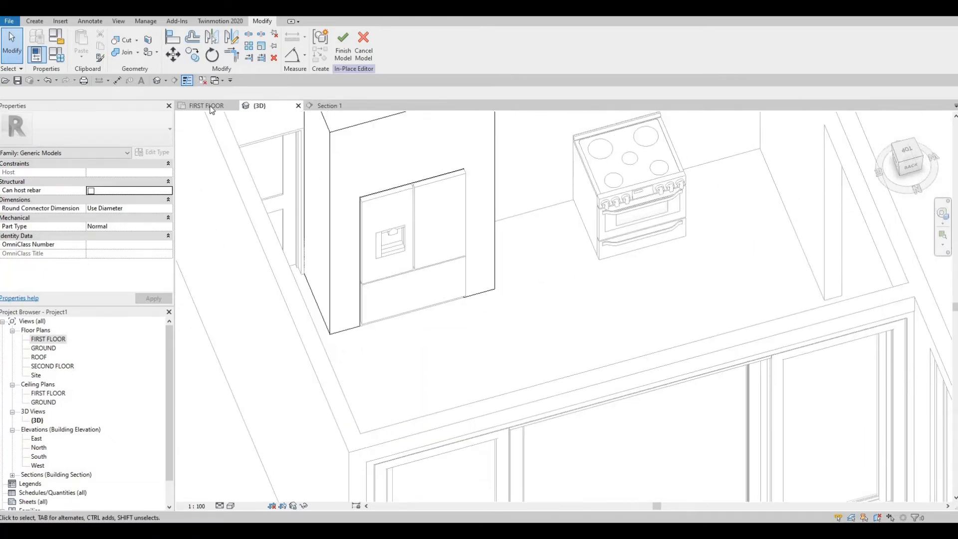
left_click(212, 110)
scroll(664, 211, "up", 2)
scroll(644, 239, "up", 4)
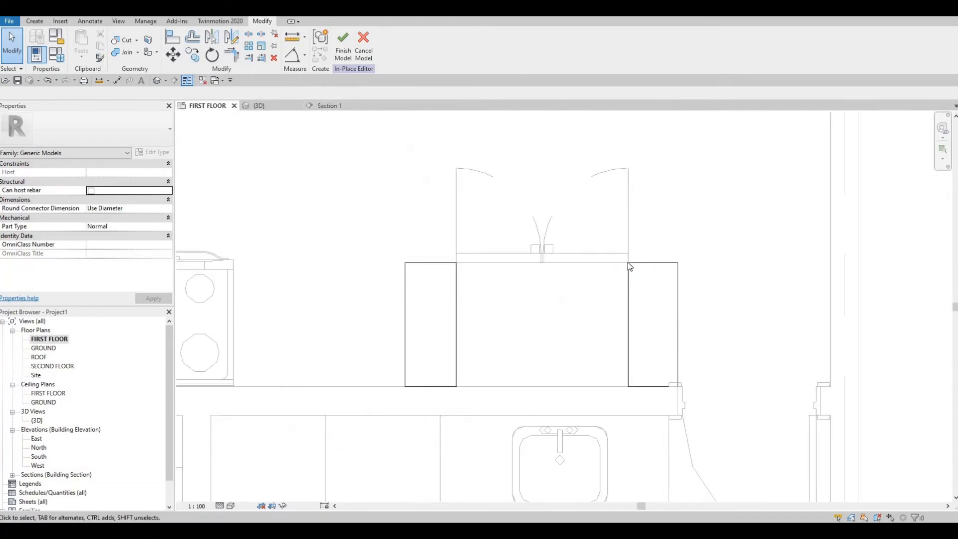
scroll(636, 260, "up", 2)
scroll(297, 115, "down", 2)
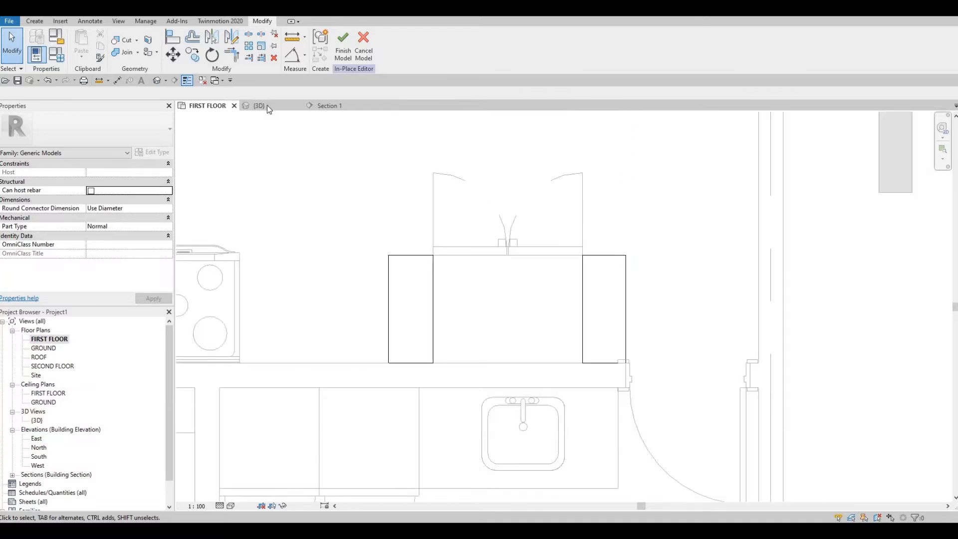
Return to the 3D view and finish the in-place model of the refrigerator surround
left_click(263, 105)
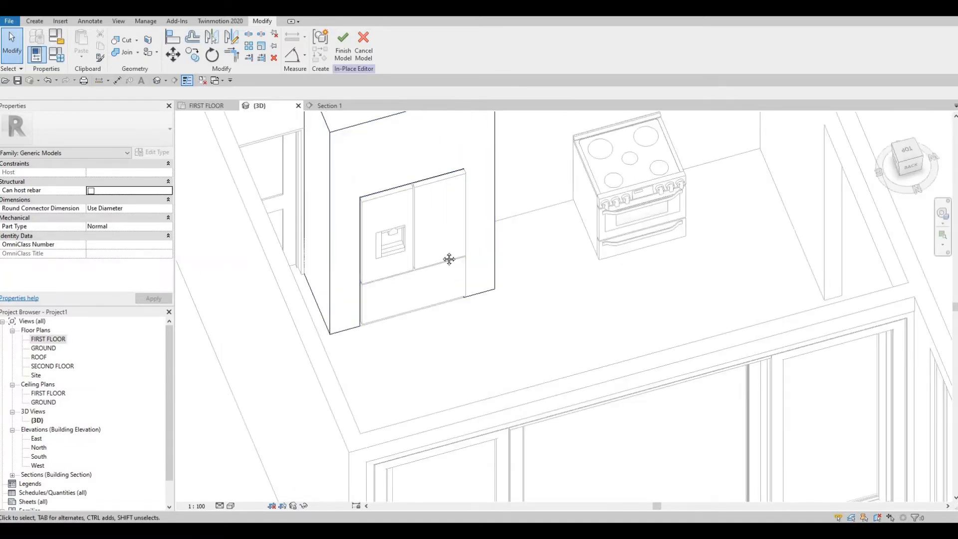
middle_click_drag(450, 261, 313, 207, "shift")
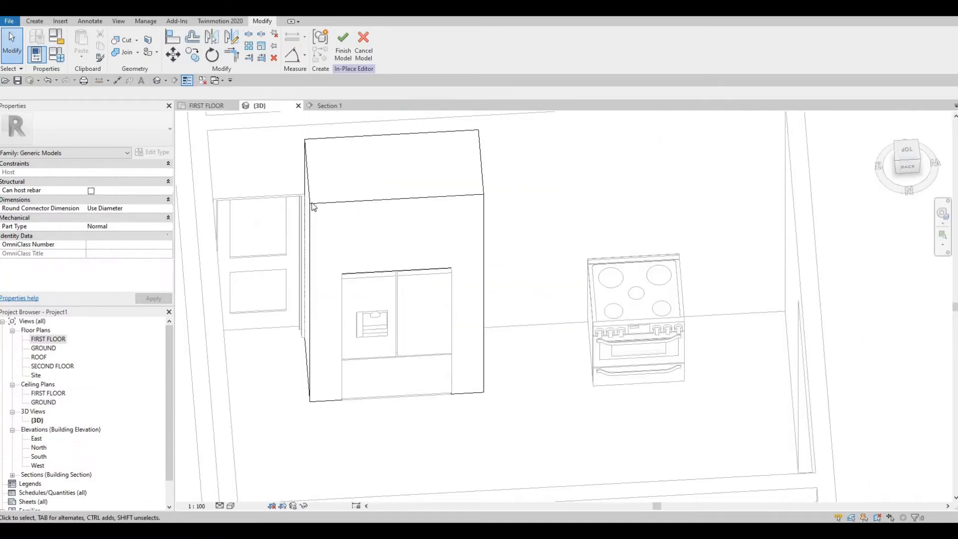
left_click(342, 53)
key("Escape")
Examine the refrigerator surround, the range and the free kitchen wall from several angles in the 3D view
middle_click_drag(391, 255, 391, 238, "shift")
middle_click_drag(510, 257, 420, 255)
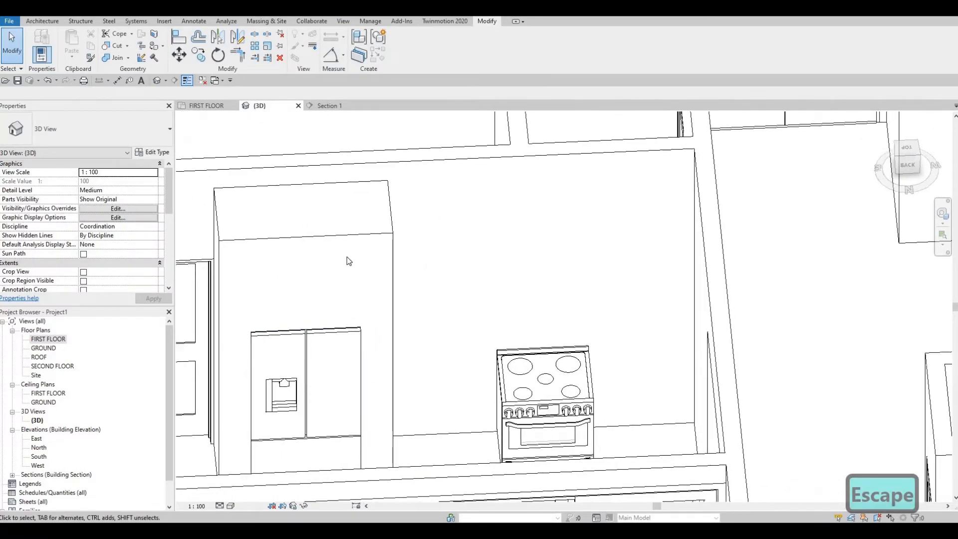
middle_click_drag(348, 260, 278, 254)
middle_click_drag(376, 251, 465, 236, "shift")
scroll(465, 236, "down", 1)
middle_click_drag(399, 194, 420, 222)
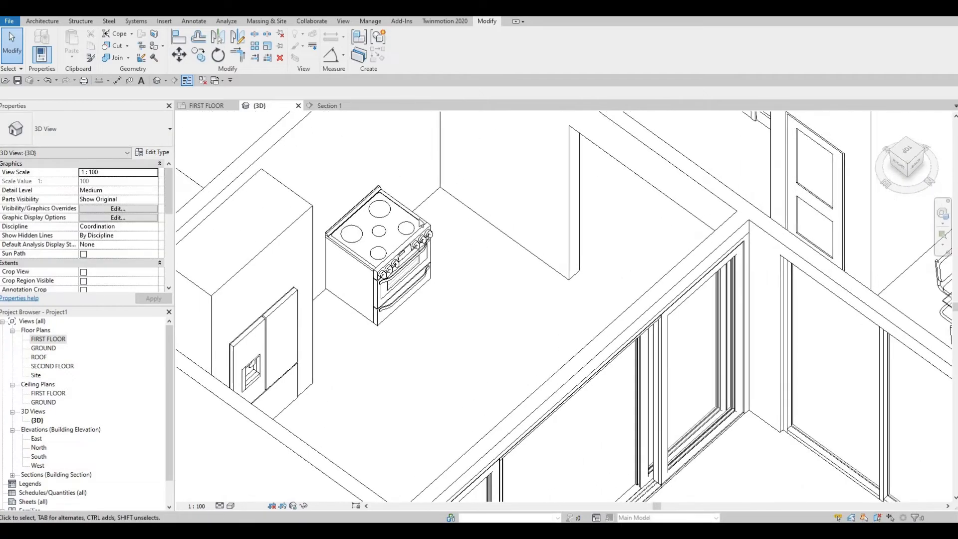
scroll(462, 252, "down", 3)
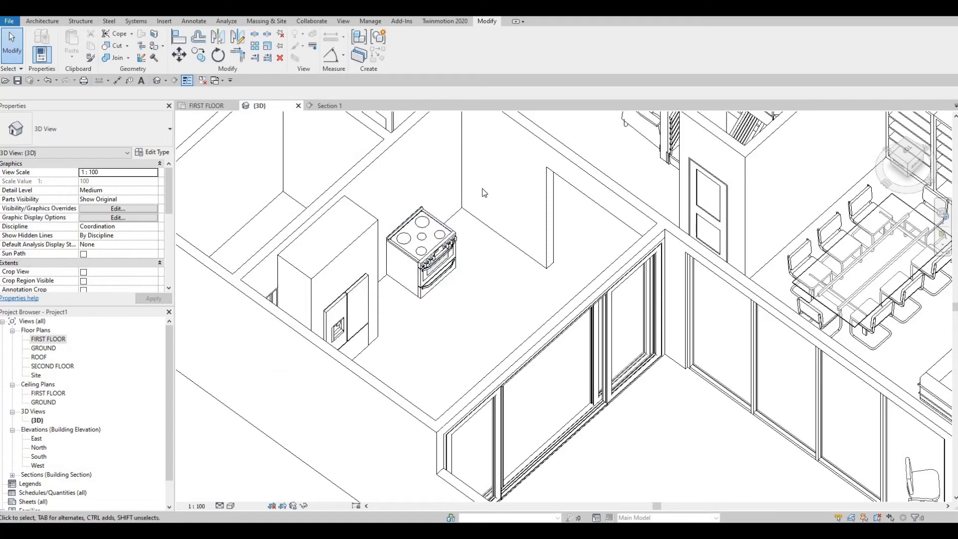
middle_click_drag(423, 294, 435, 223, "shift")
scroll(436, 223, "up", 3)
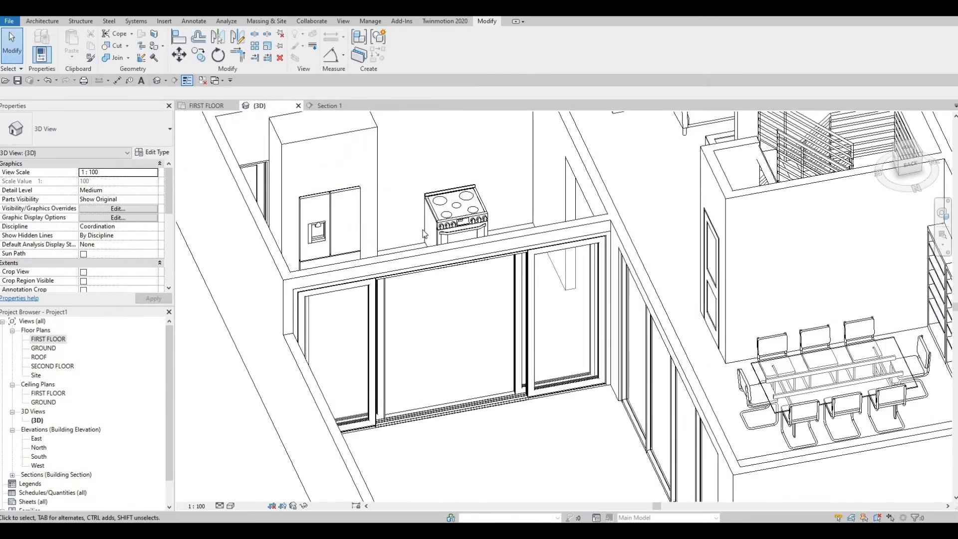
middle_click_drag(353, 248, 361, 254, "shift")
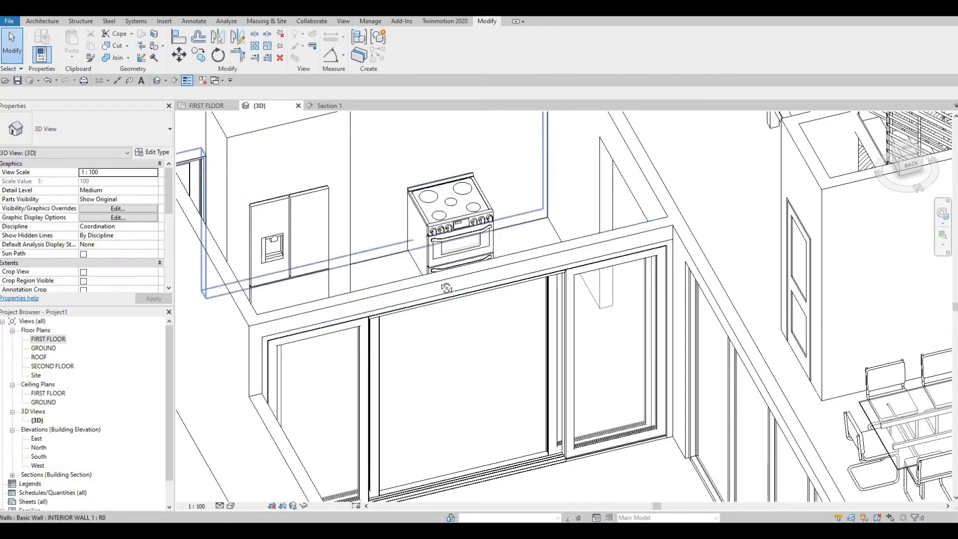
middle_click_drag(385, 244, 394, 253, "shift")
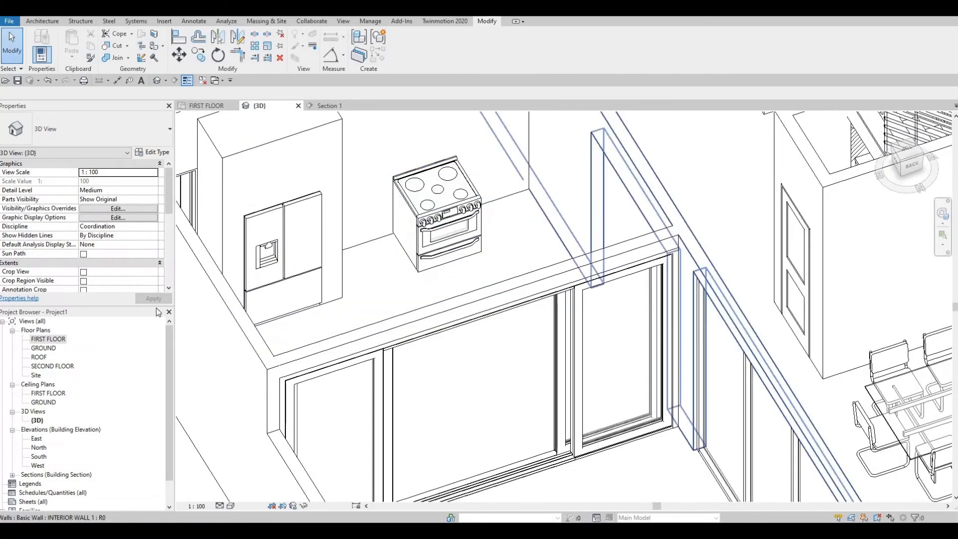
Open the first floor plan and create an in-place component in the Generic Models category, named Generic Models 2
double_click(49, 340)
middle_click_drag(369, 294, 490, 240)
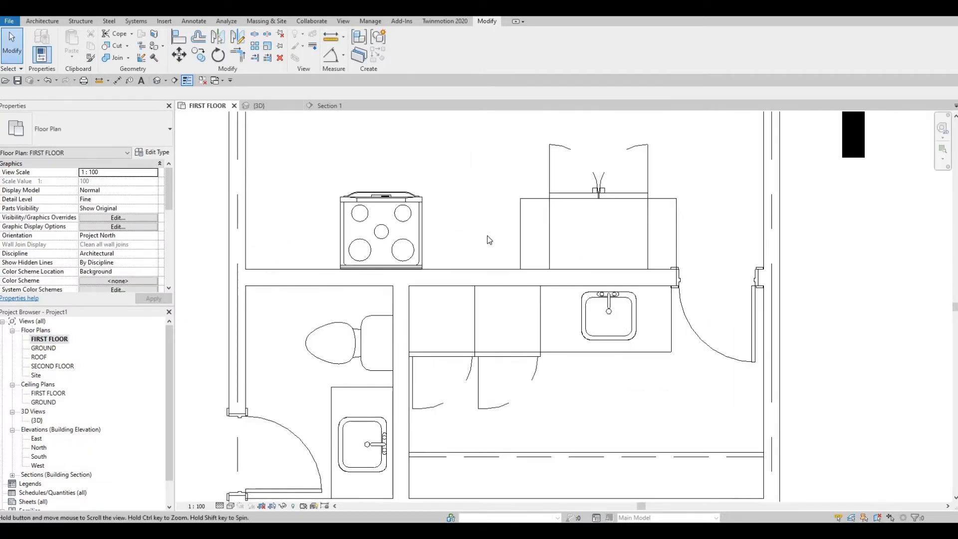
scroll(489, 240, "down", 1)
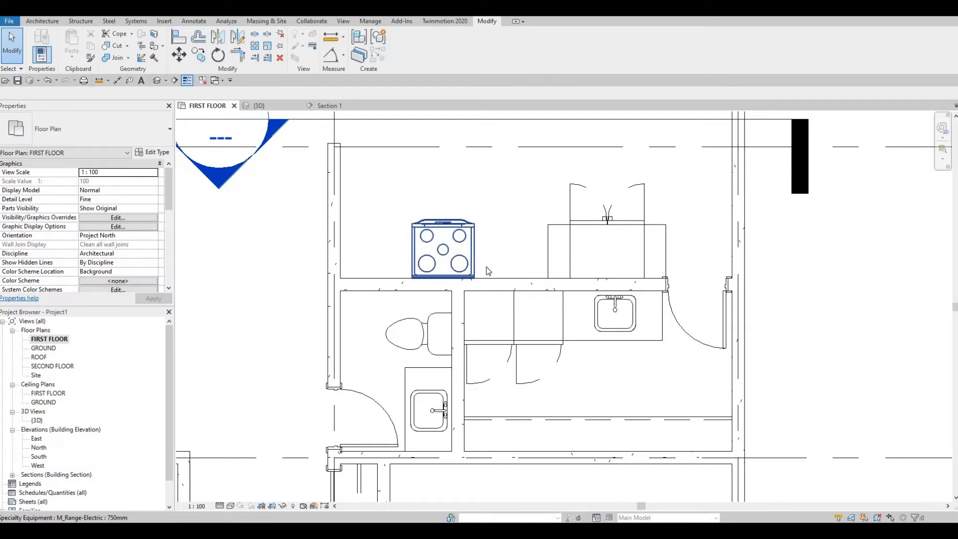
scroll(489, 271, "up", 4)
scroll(435, 195, "down", 3)
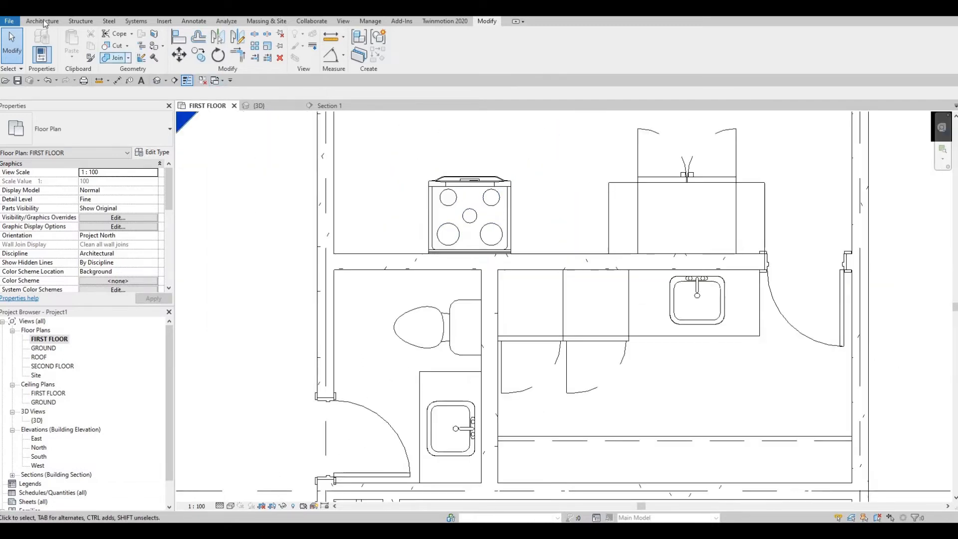
left_click(42, 21)
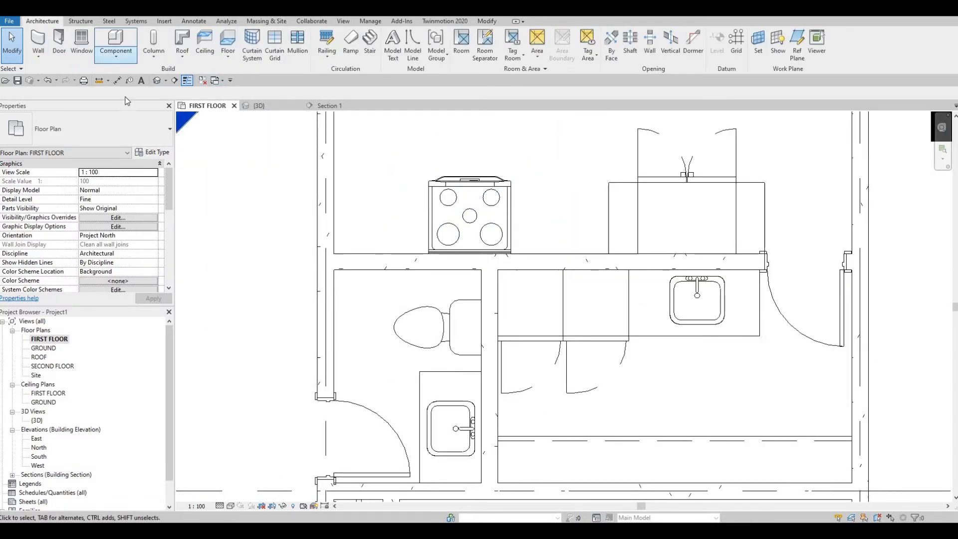
left_click(116, 52)
left_click(134, 96)
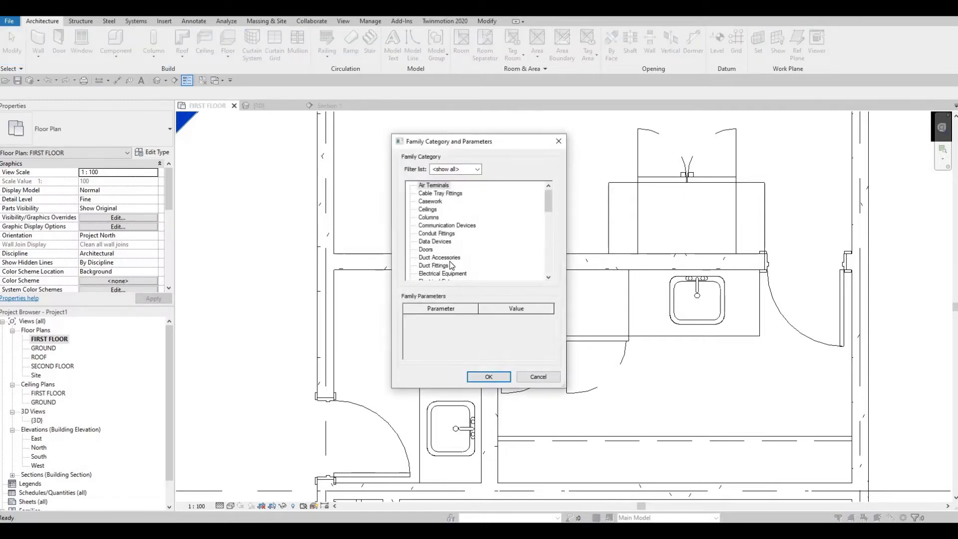
scroll(452, 265, "down", 3)
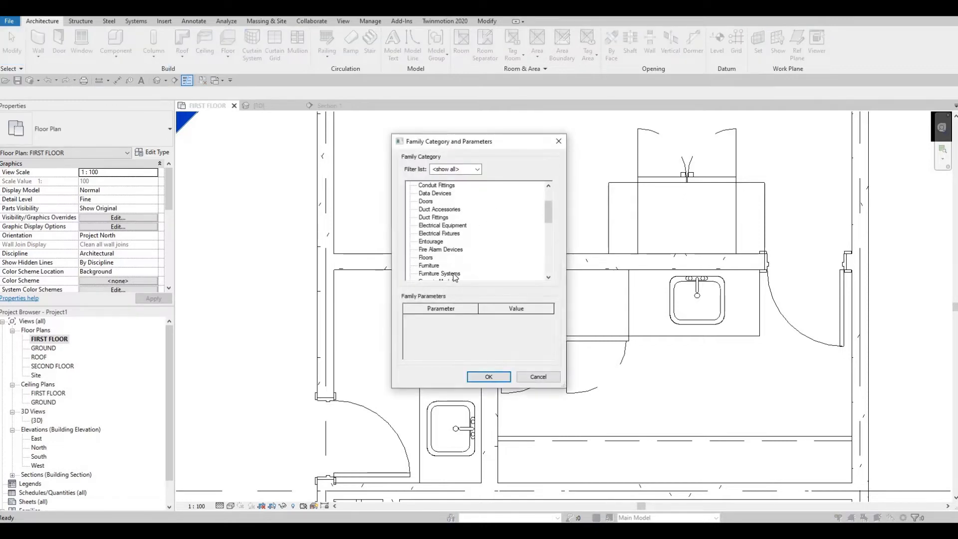
left_click(483, 377)
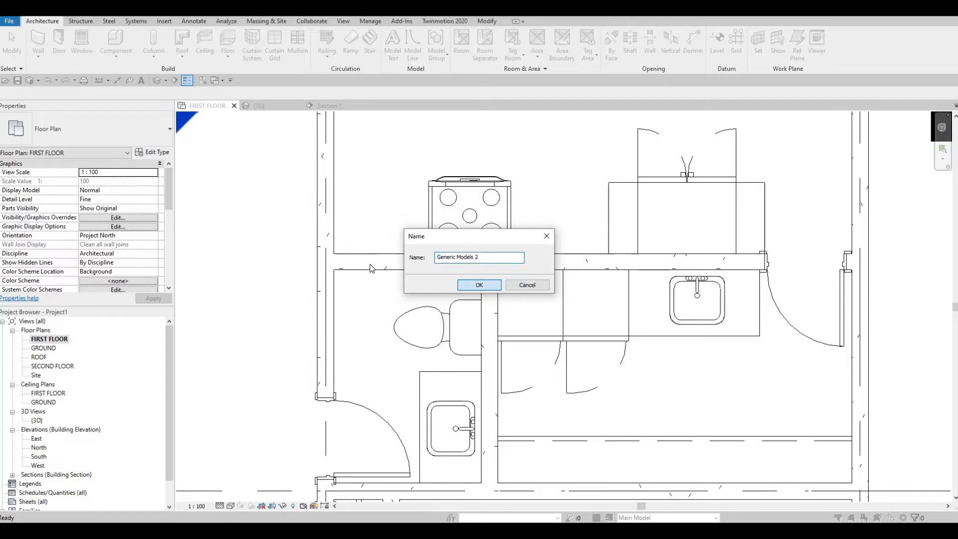
key("Return")
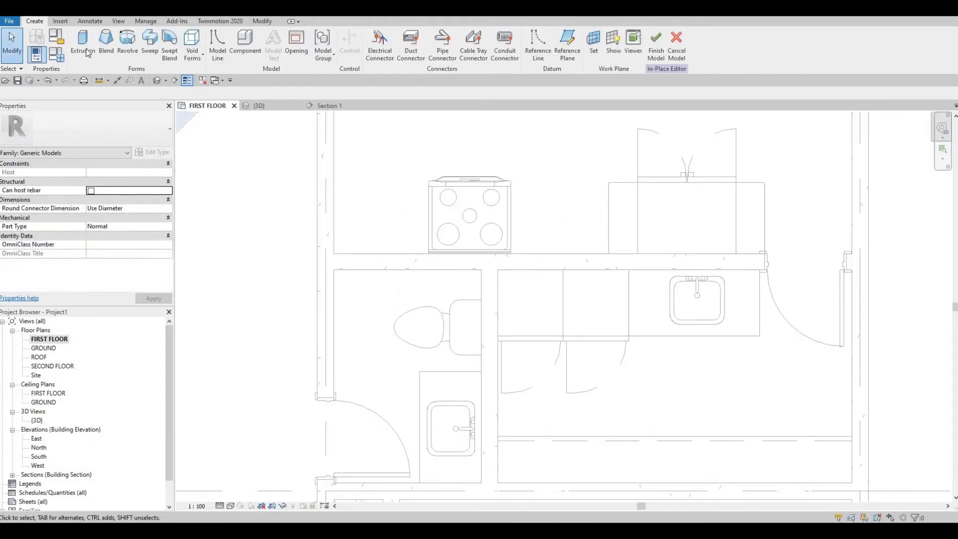
Start an extrusion and sketch a rectangle about 616 mm deep along the kitchen wall, from the side wall's corner to the range
left_click(84, 47)
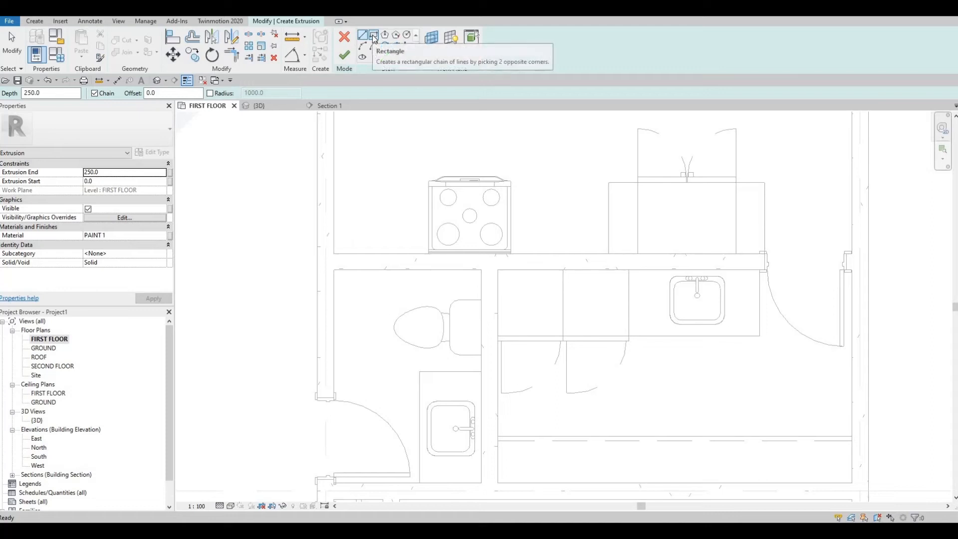
left_click(374, 36)
left_click(335, 254)
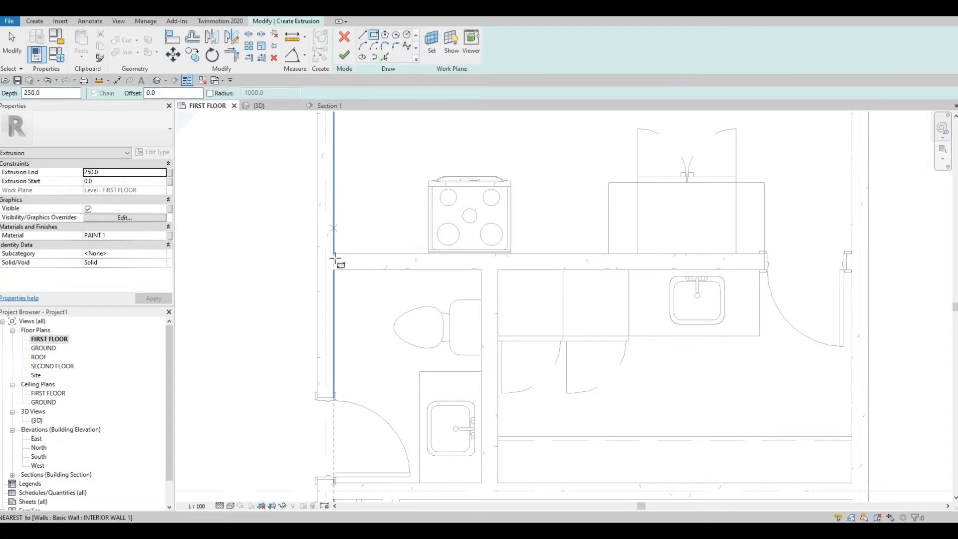
scroll(335, 257, "up", 2)
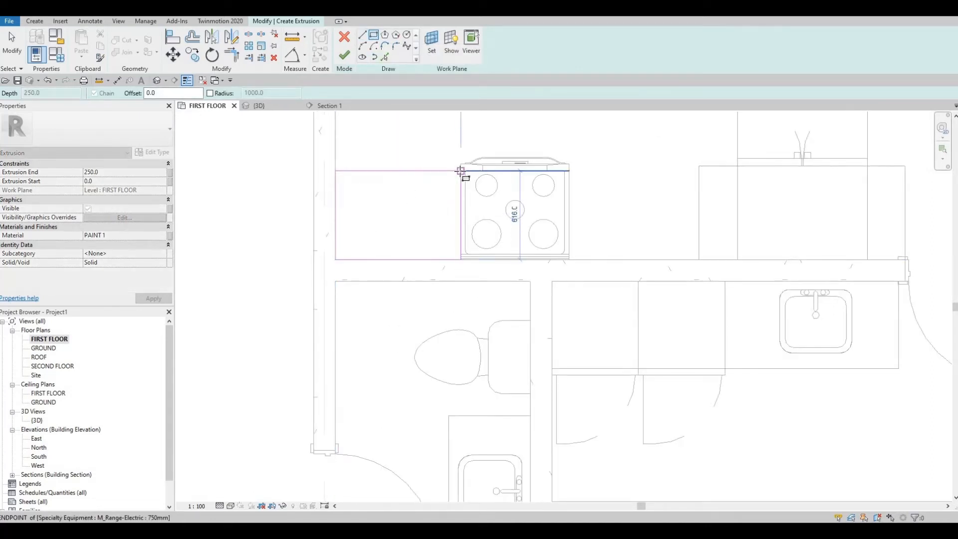
left_click(584, 232)
key("Escape")
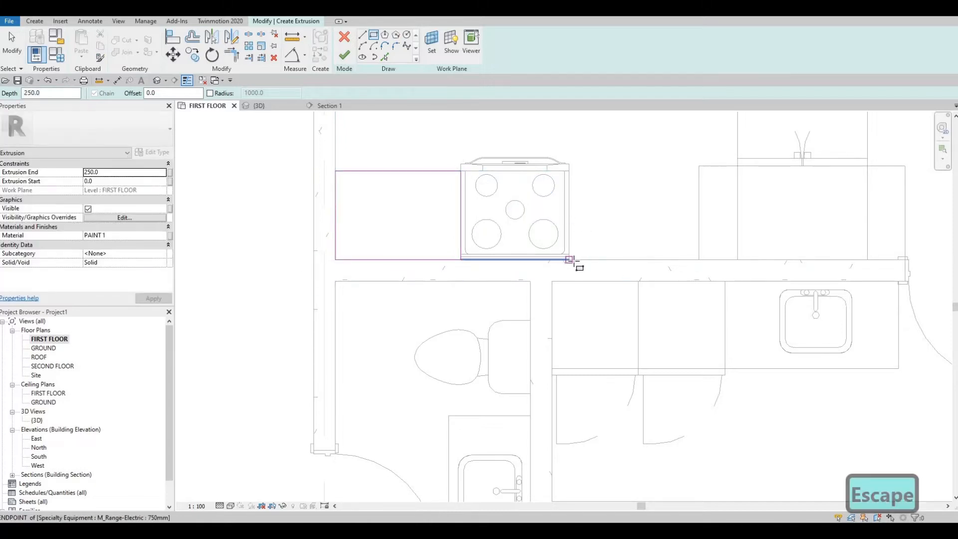
Sketch a second rectangle about 616 mm deep on the range's other side, from the range's back corner to the refrigerator surround
left_click(584, 216)
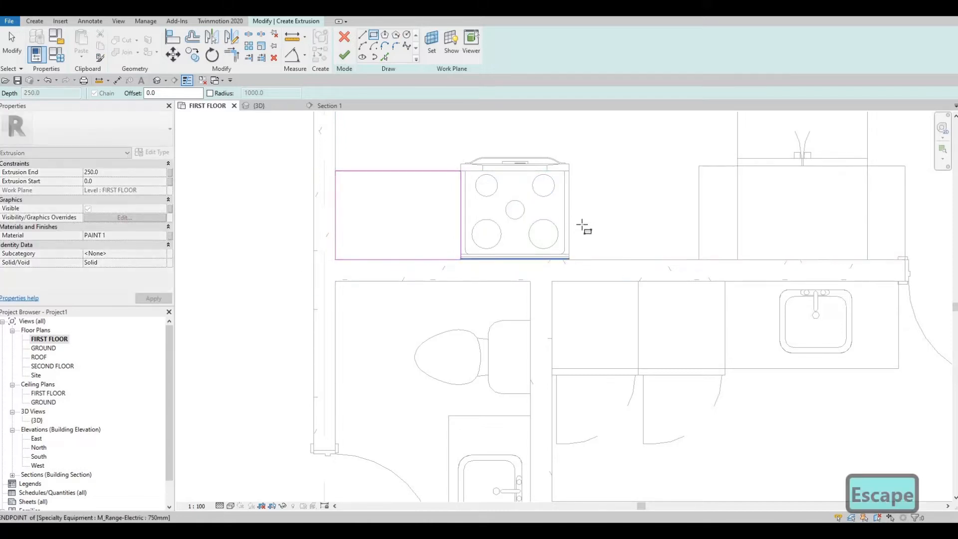
key("Escape")
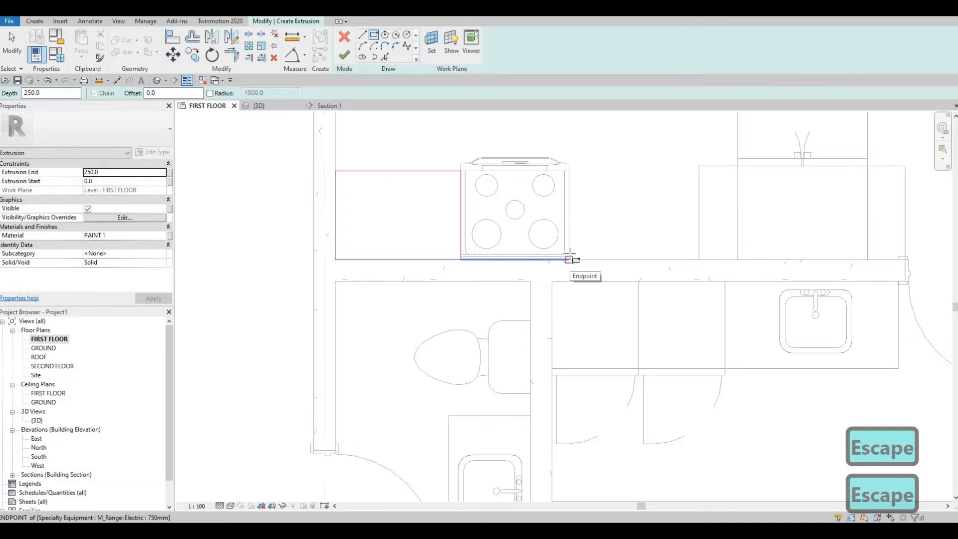
scroll(571, 257, "up", 2)
scroll(569, 257, "up", 3)
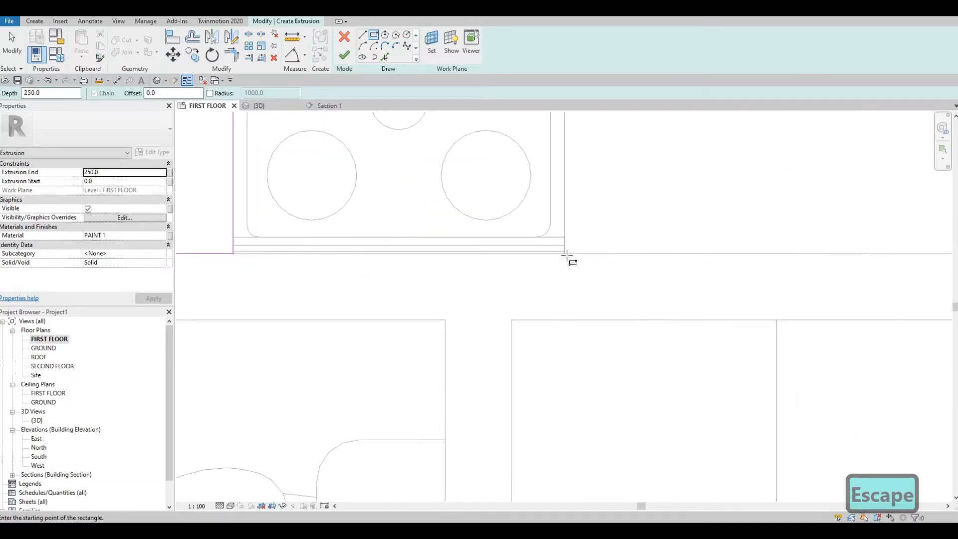
left_click(566, 255)
scroll(657, 219, "down", 3)
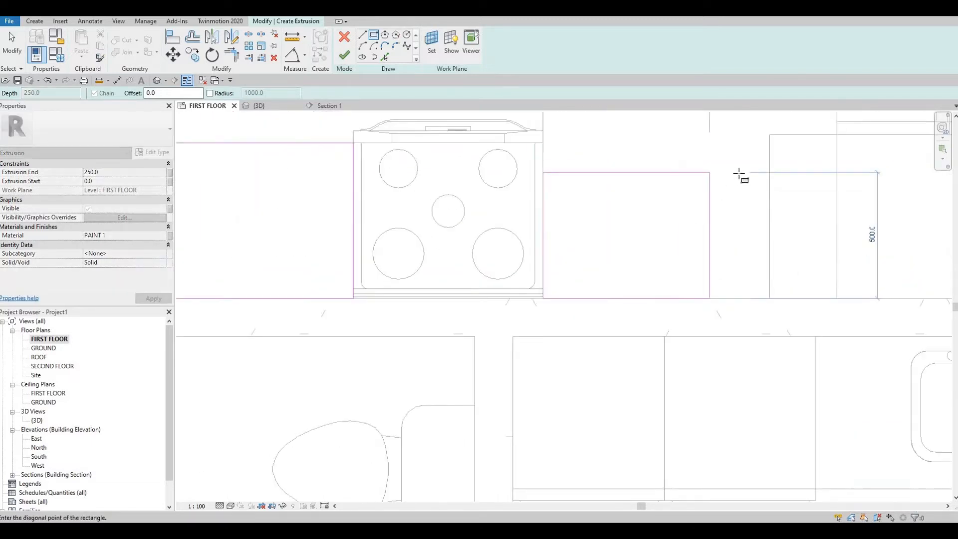
middle_click_drag(739, 173, 717, 201)
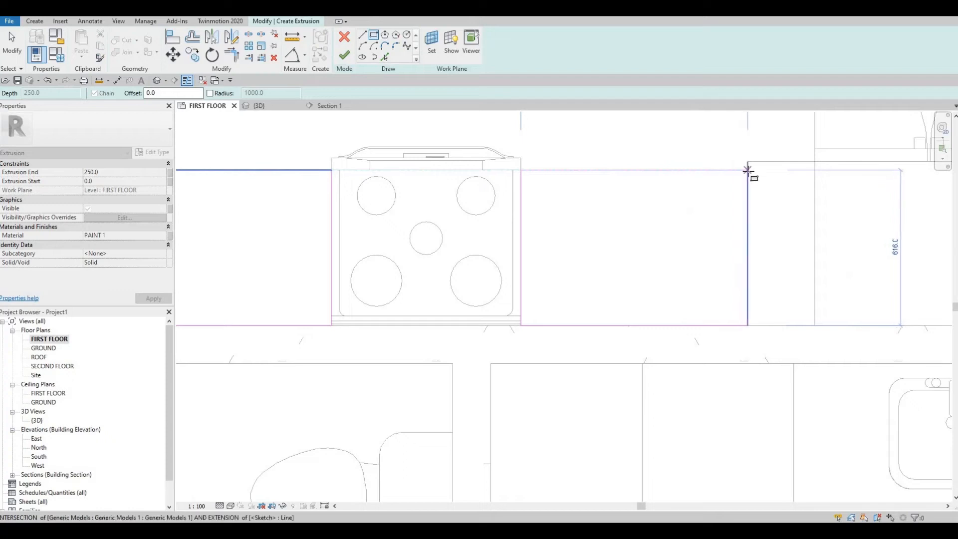
left_click(747, 170)
key("Escape")
scroll(494, 200, "down", 2)
key("Escape")
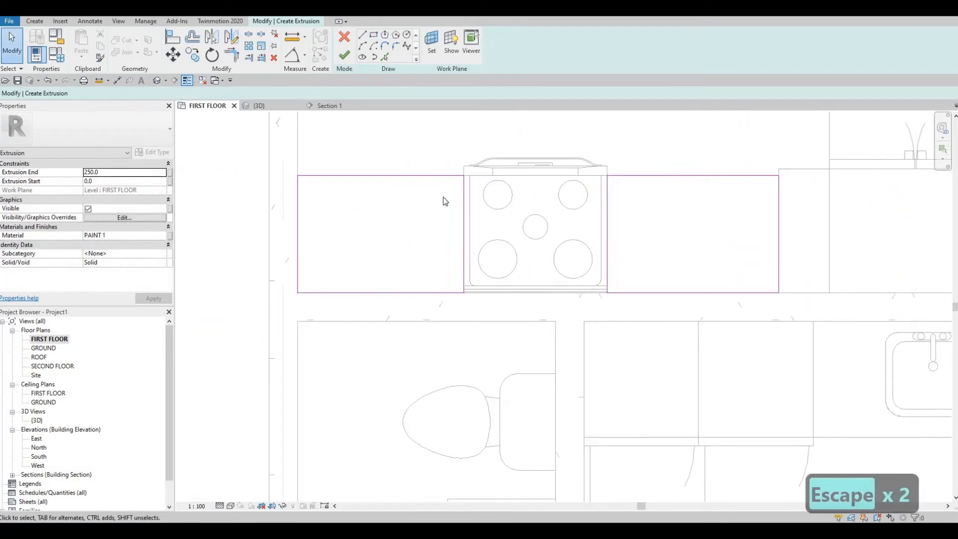
key("Escape")
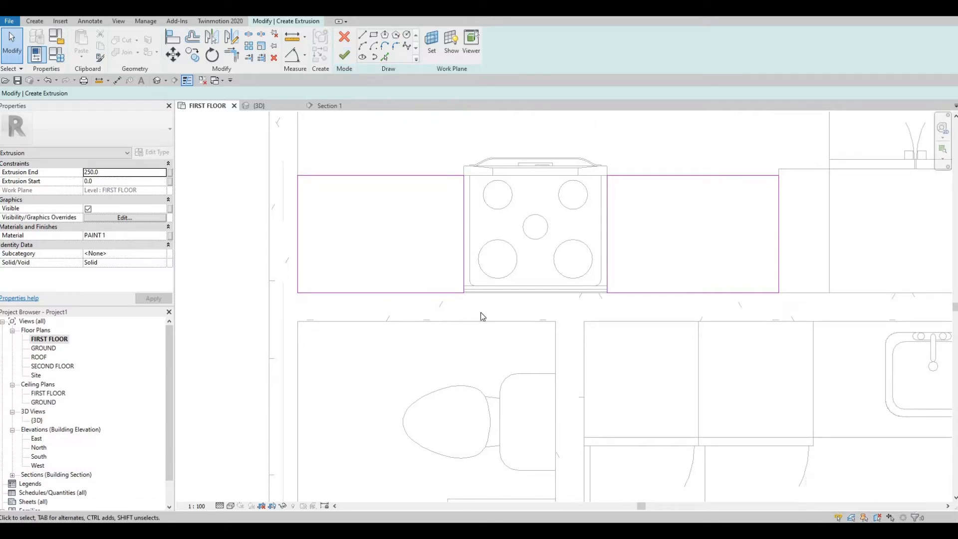
Align the front edges of the two rectangles beside the range and finish the extrusion sketch
scroll(450, 292, "up", 9)
middle_click_drag(569, 257, 575, 248)
scroll(564, 253, "down", 8)
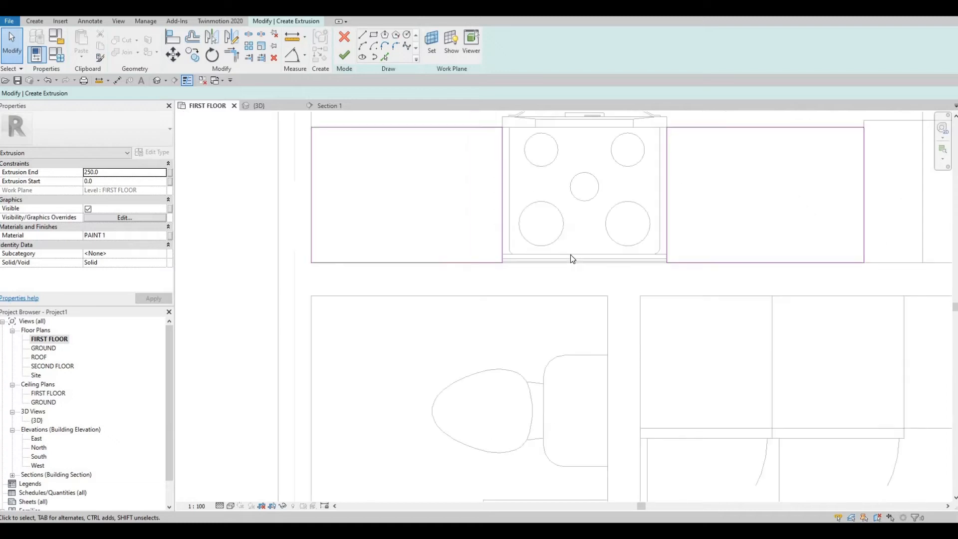
key("Escape")
key("Escape")
key("a")
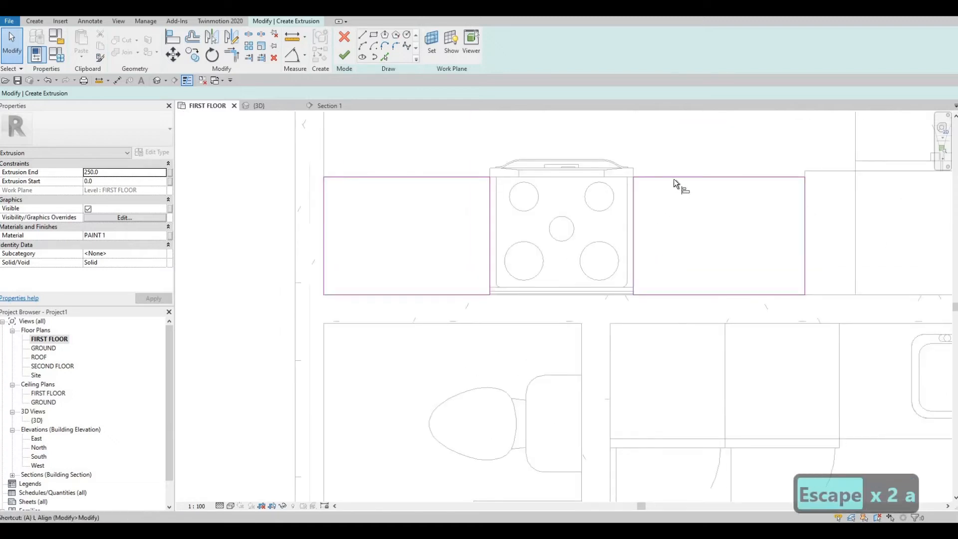
key("l")
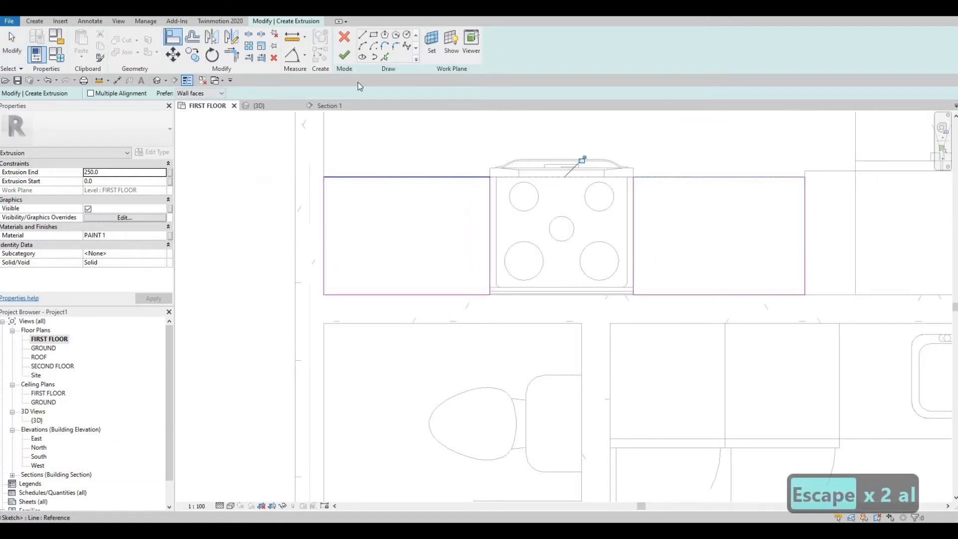
key("Escape")
key("Escape")
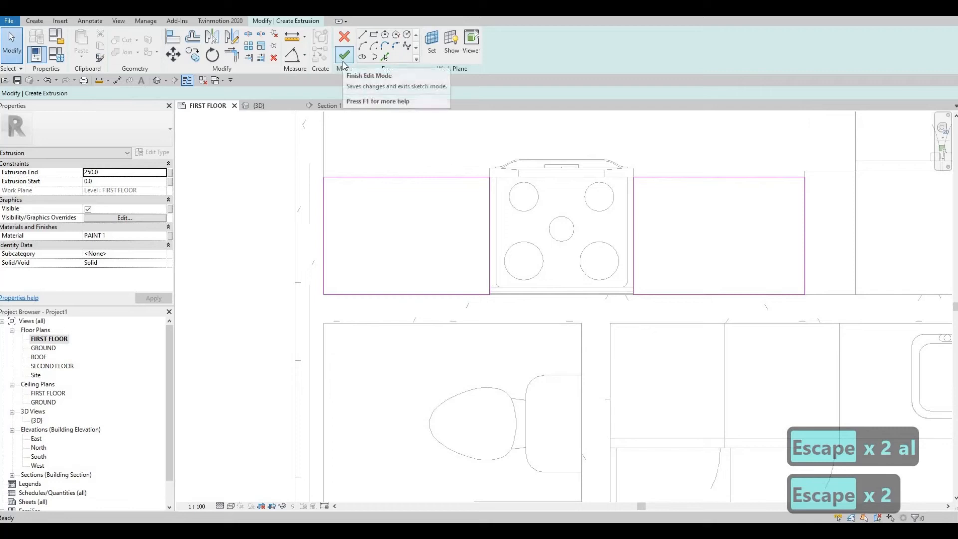
left_click(344, 60)
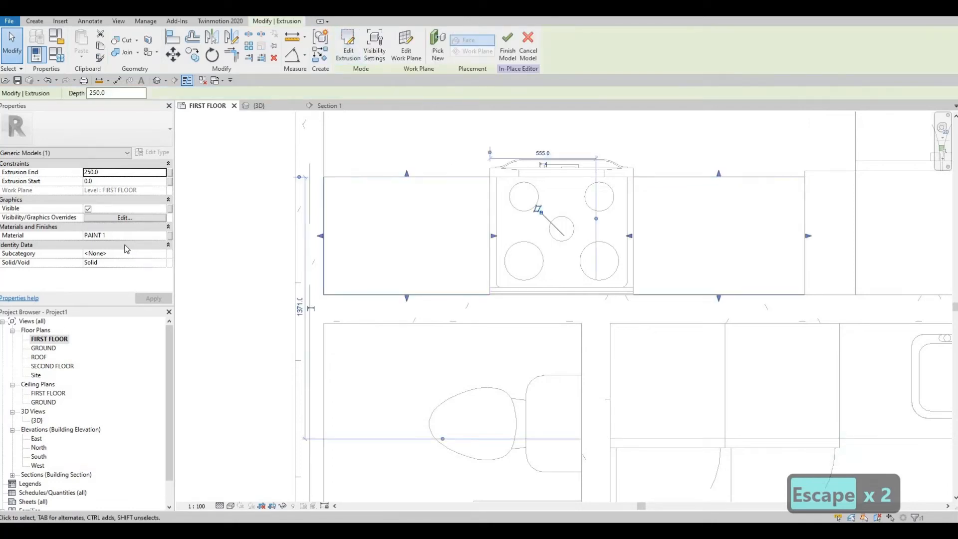
Raise the base cabinet extrusion beside the range to about 834 mm in the 3D view
left_click(268, 107)
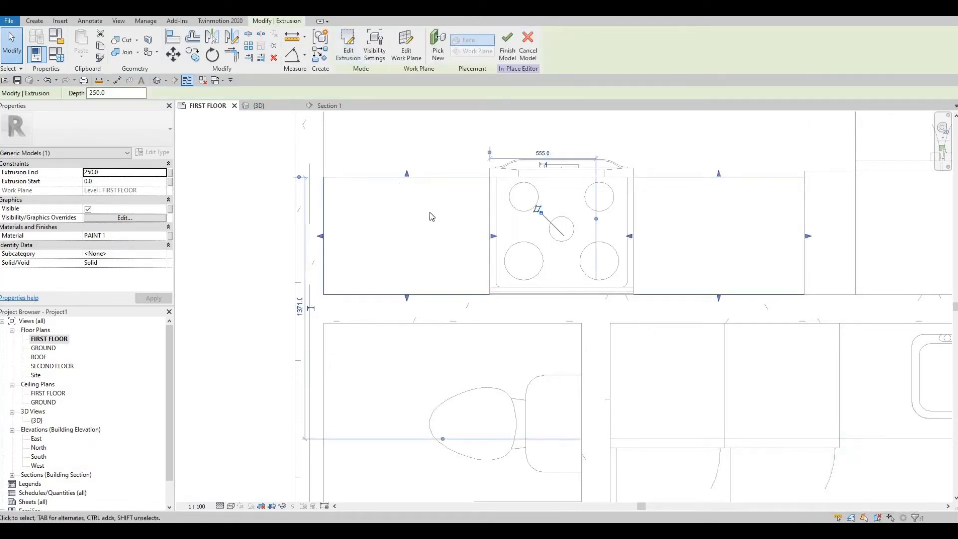
middle_click_drag(414, 204, 431, 254, "shift")
scroll(432, 255, "up", 2)
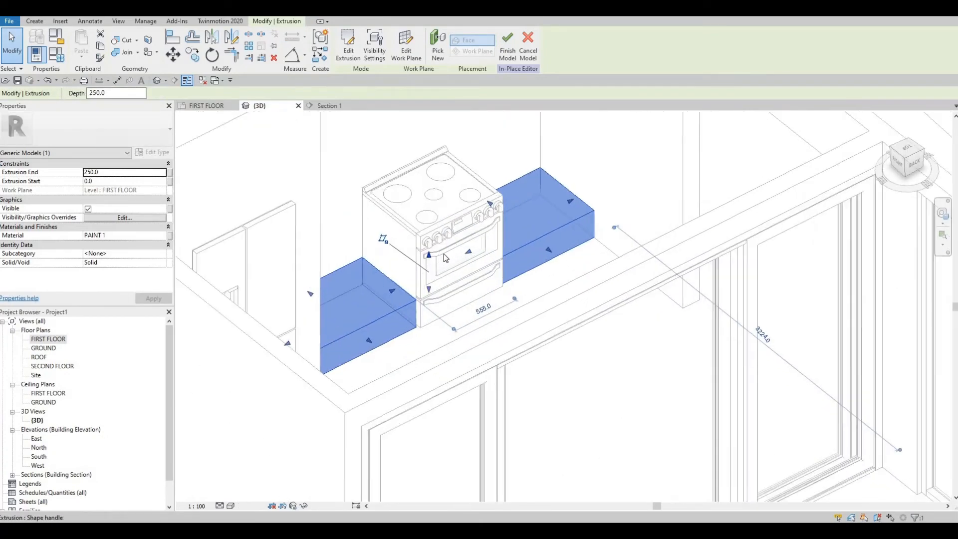
left_click_drag(433, 243, 441, 198)
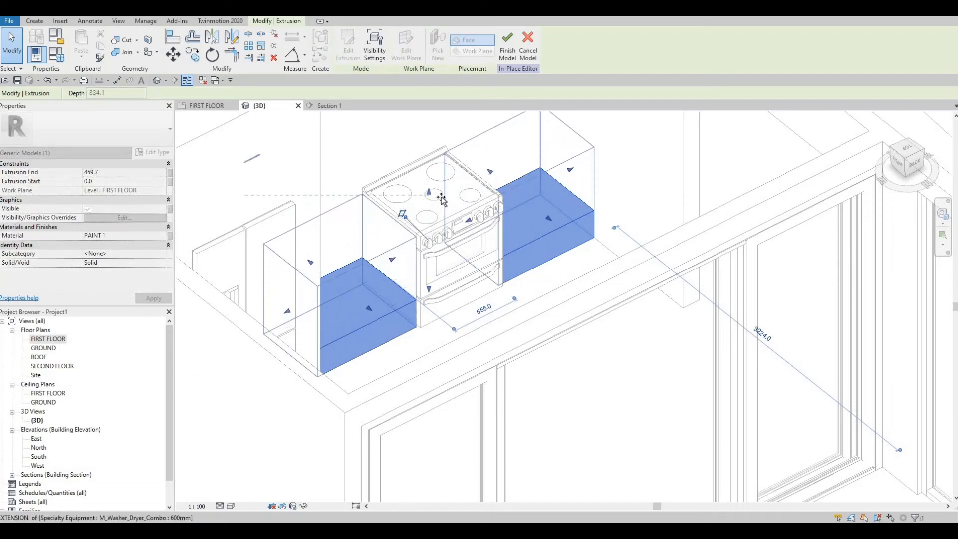
middle_click_drag(421, 184, 418, 163, "shift")
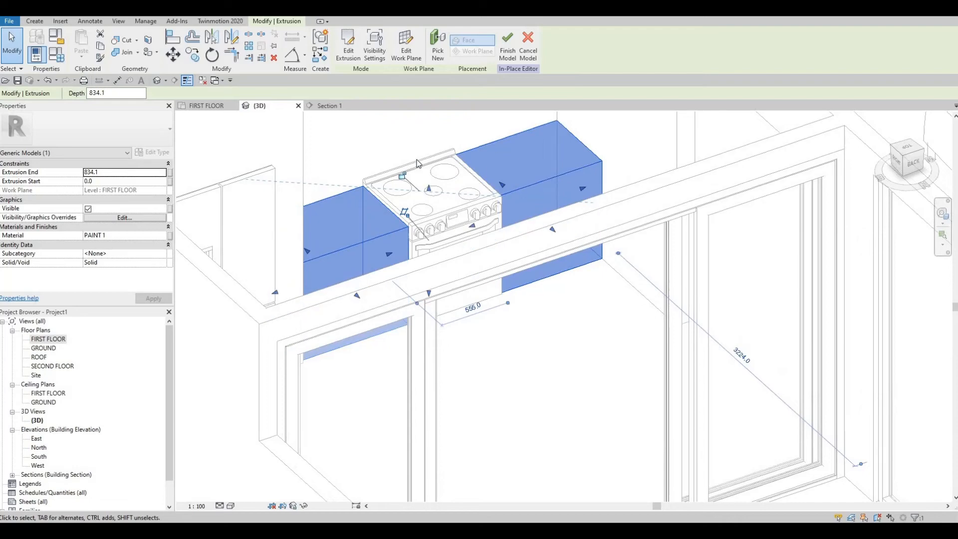
Raise the top of the base cabinet extrusion to 850 mm in the Section 1 view
left_click(327, 105)
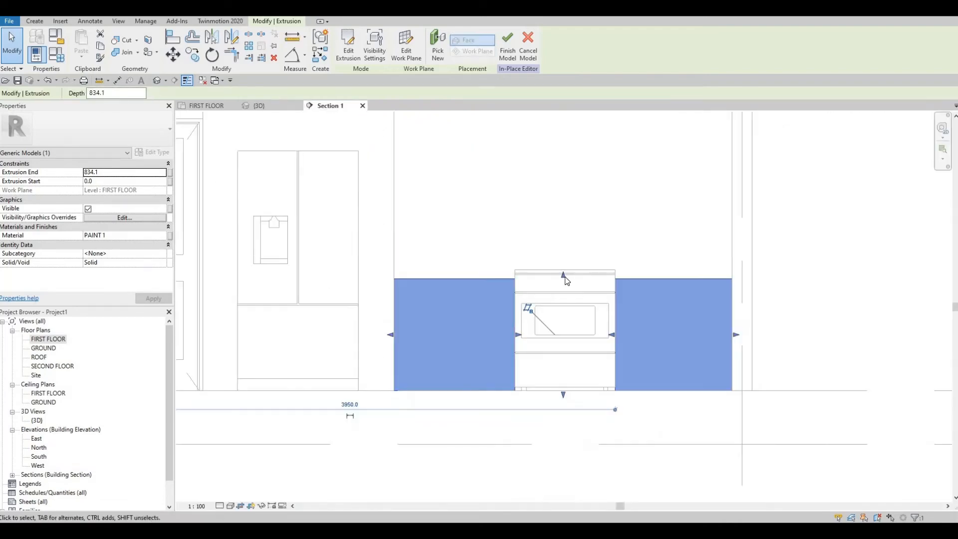
scroll(565, 276, "up", 2)
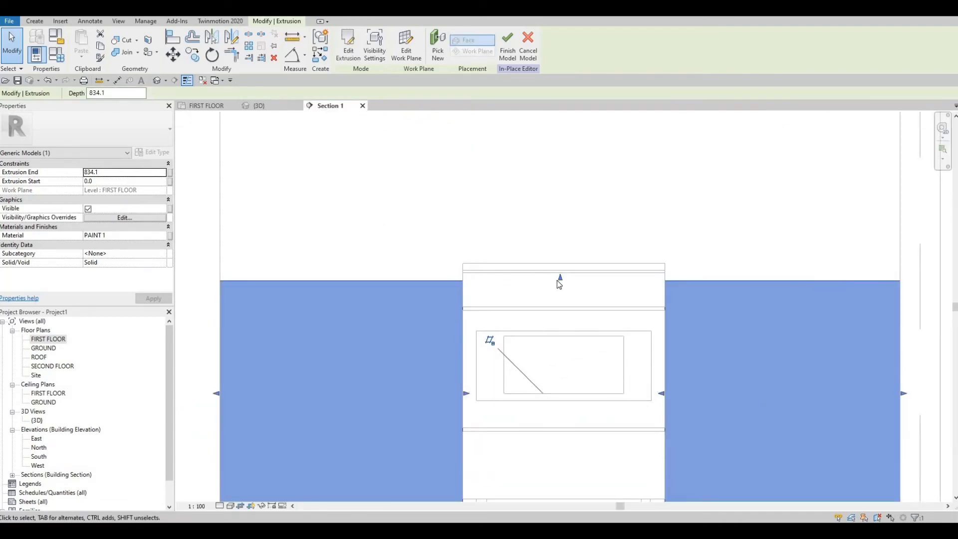
left_click_drag(559, 277, 532, 272)
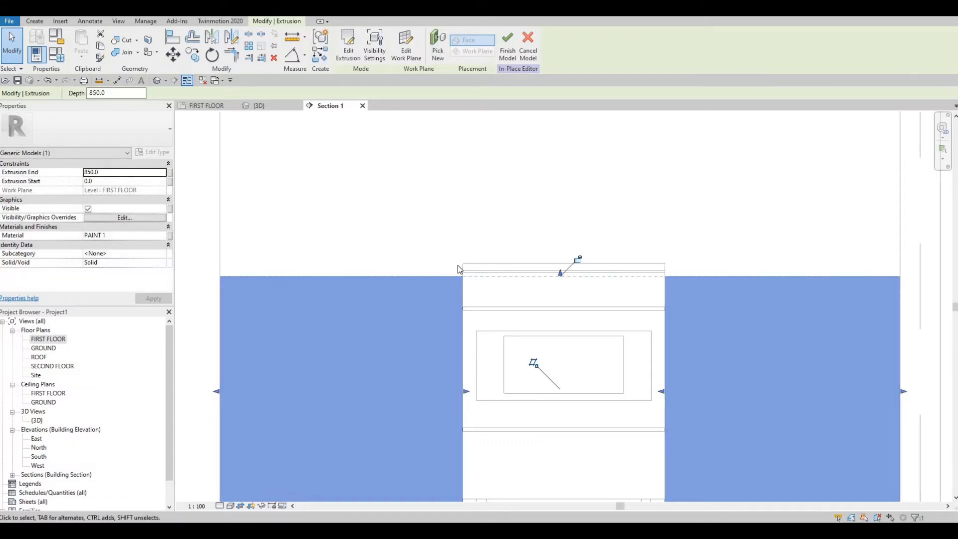
left_click_drag(558, 274, 559, 278)
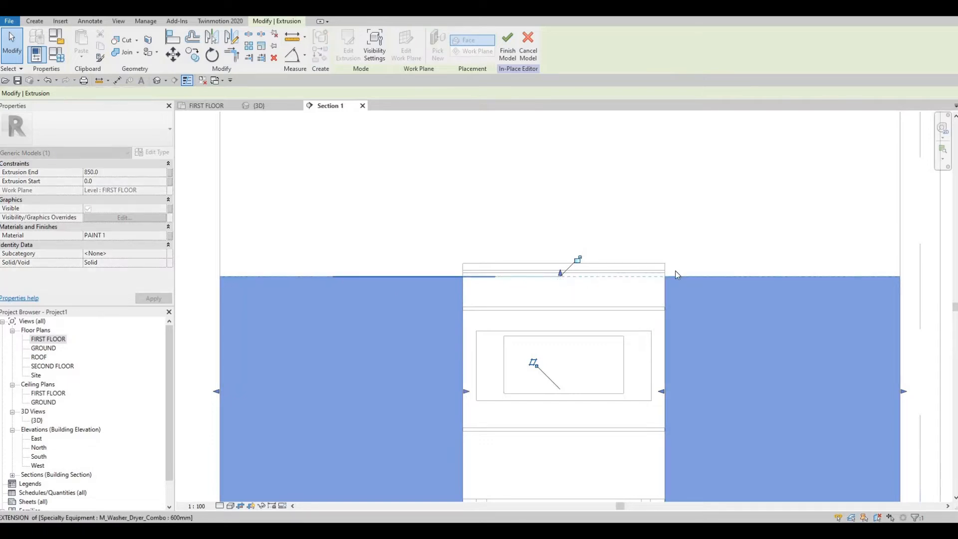
left_click_drag(676, 273, 670, 271)
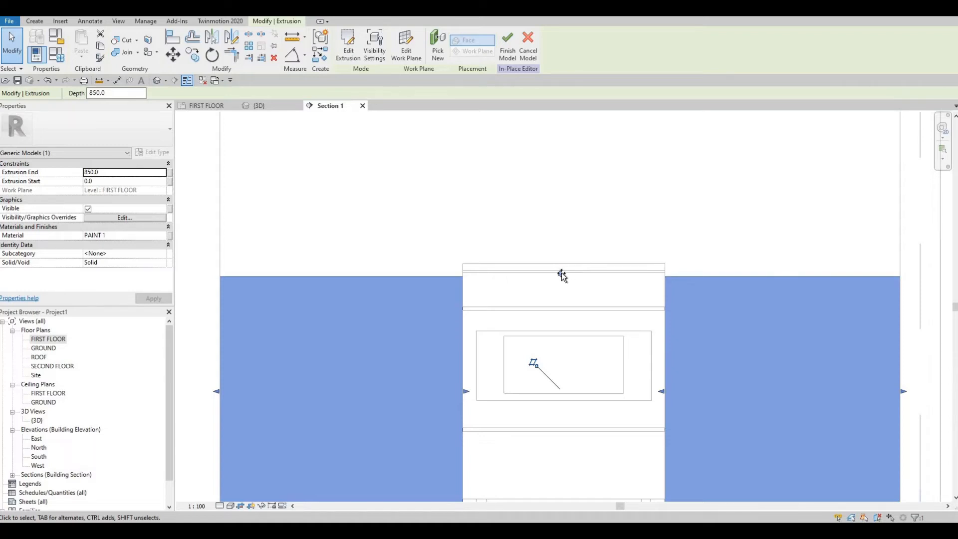
left_click_drag(561, 274, 553, 293)
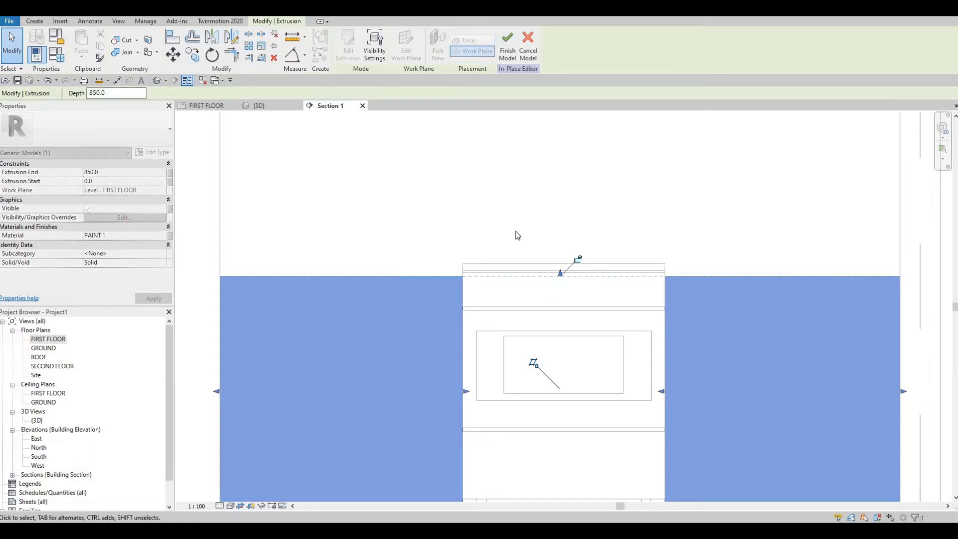
Examine how the base cabinet tops meet the range in the section, and clear the selection
middle_click_drag(537, 303, 534, 269)
scroll(524, 224, "down", 1)
scroll(522, 248, "up", 1)
scroll(528, 237, "up", 2)
middle_click_drag(549, 230, 570, 225)
scroll(569, 226, "down", 2)
scroll(553, 236, "down", 1)
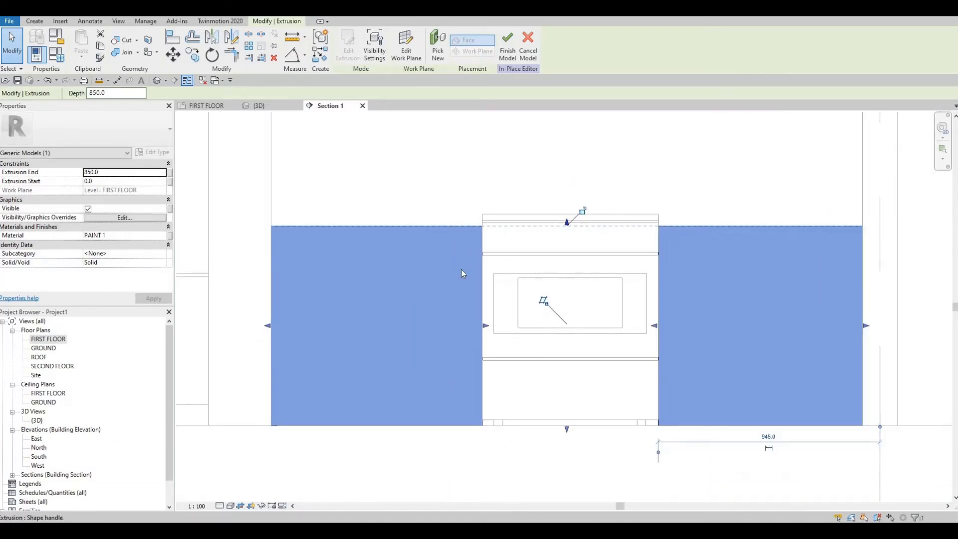
key("Escape")
key("Escape")
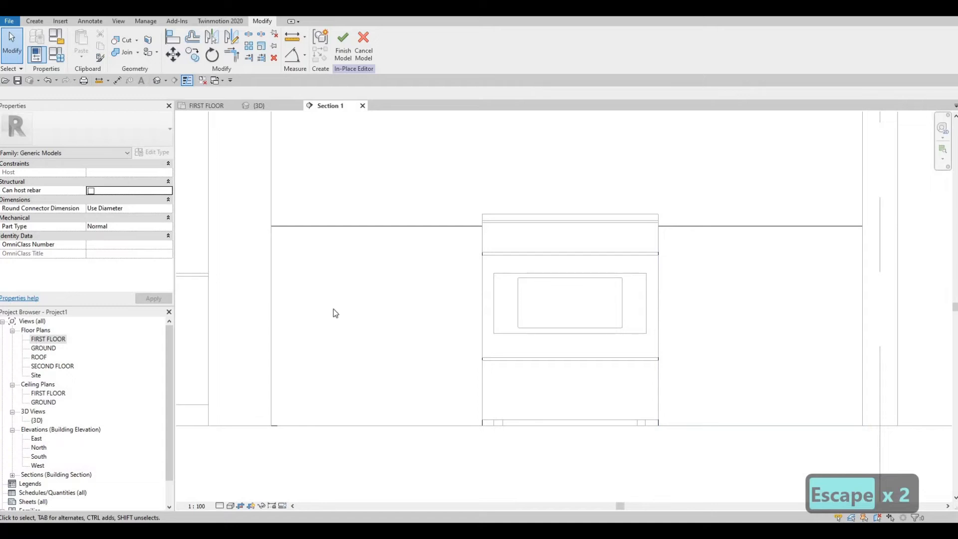
Check the base cabinets against the range in the first floor plan and in the 3D view
left_click(206, 106)
scroll(407, 209, "down", 2)
left_click(448, 206)
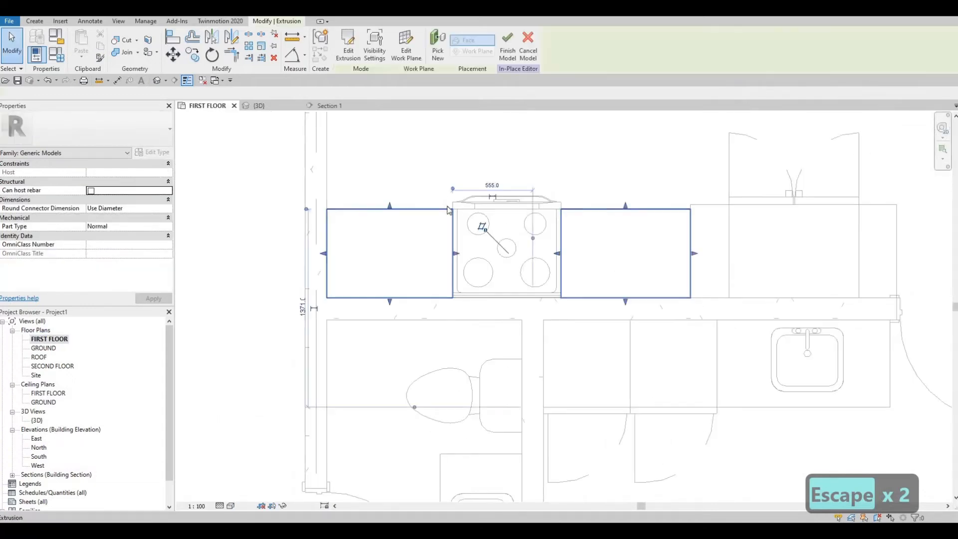
scroll(449, 212, "up", 2)
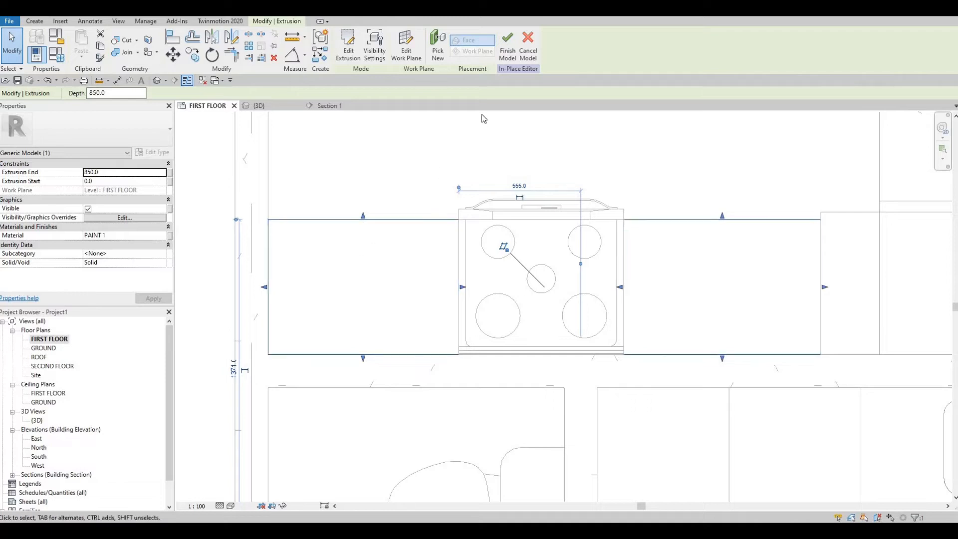
key("Escape")
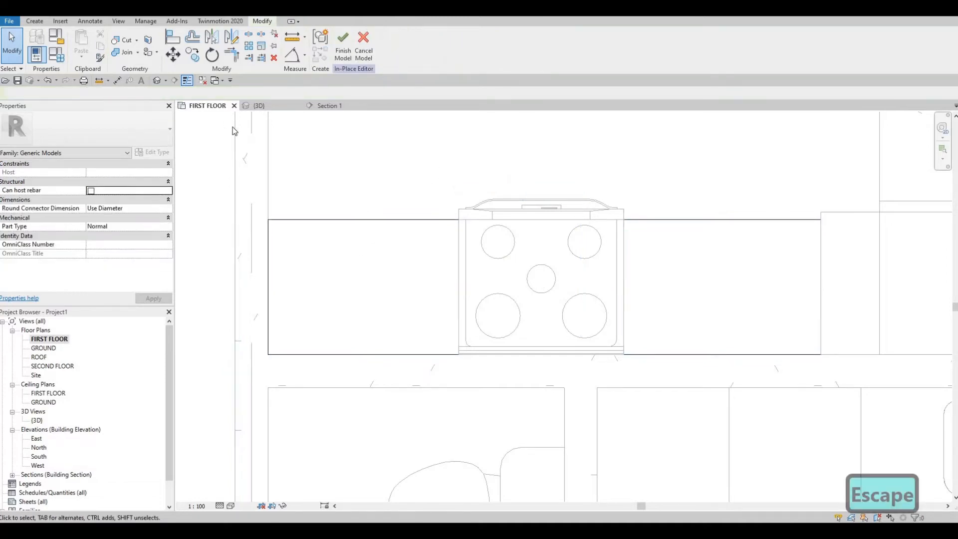
left_click(260, 106)
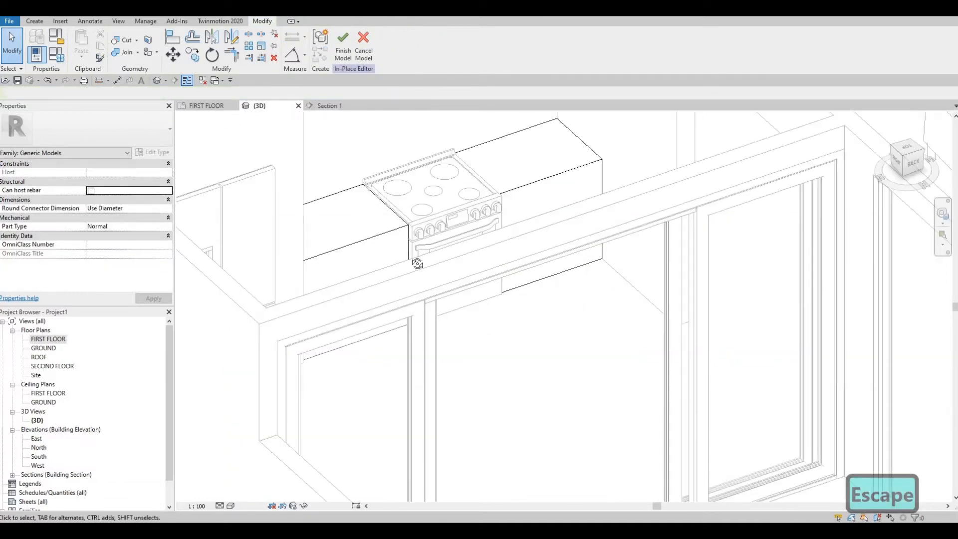
middle_click_drag(411, 279, 542, 253, "shift")
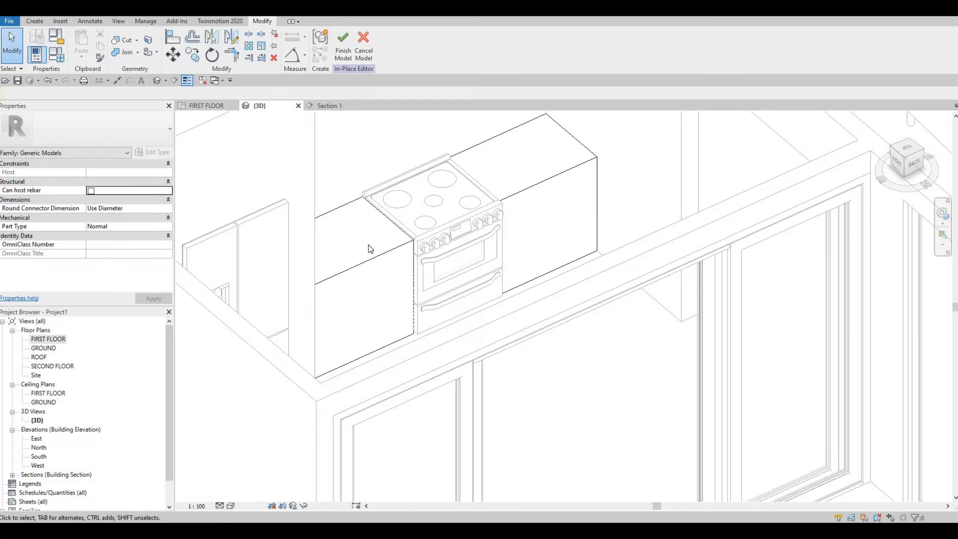
Duplicate the PAINT 1 material as PAINT 2 and assign it to the base cabinet extrusion beside the range
left_click(335, 246)
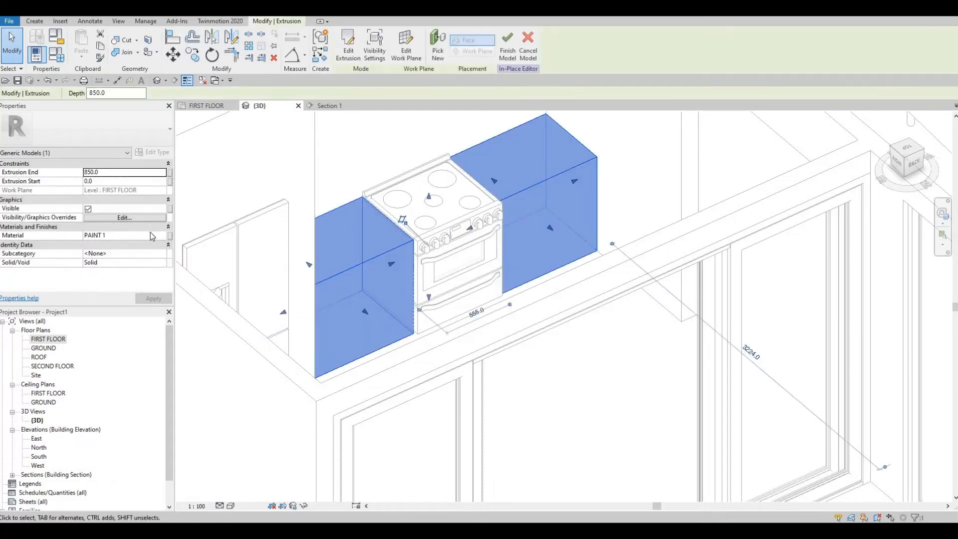
left_click(161, 236)
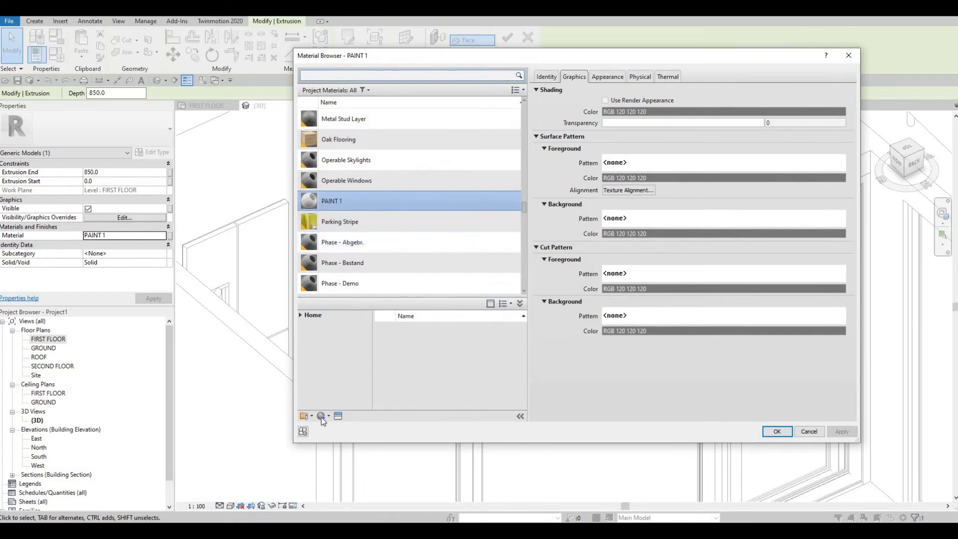
left_click(329, 417)
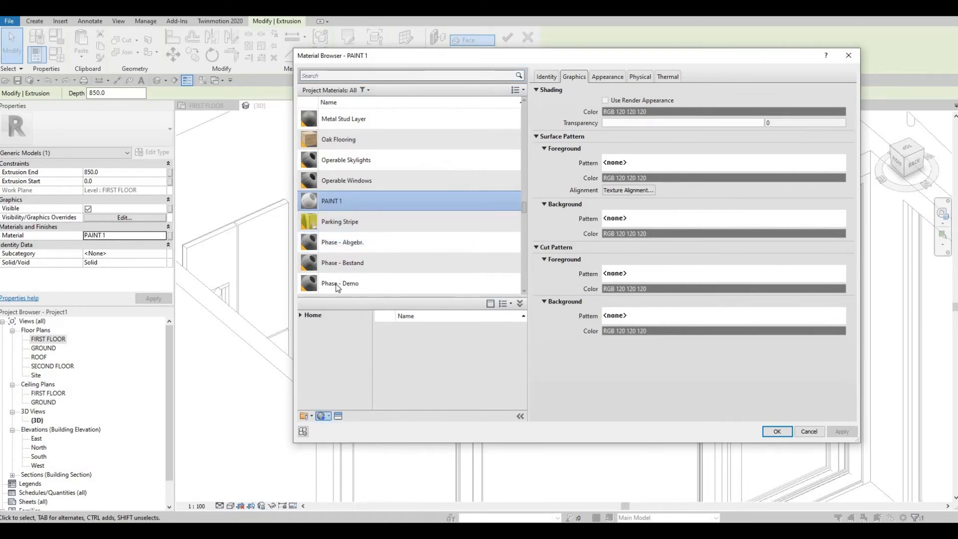
left_click(350, 437)
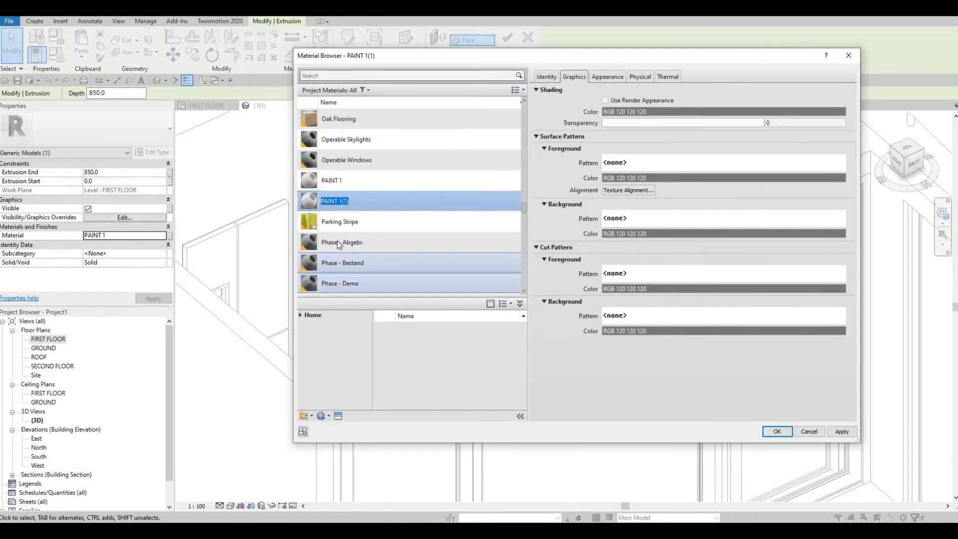
key("End")
key("BackSpace")
key("BackSpace")
key("BackSpace")
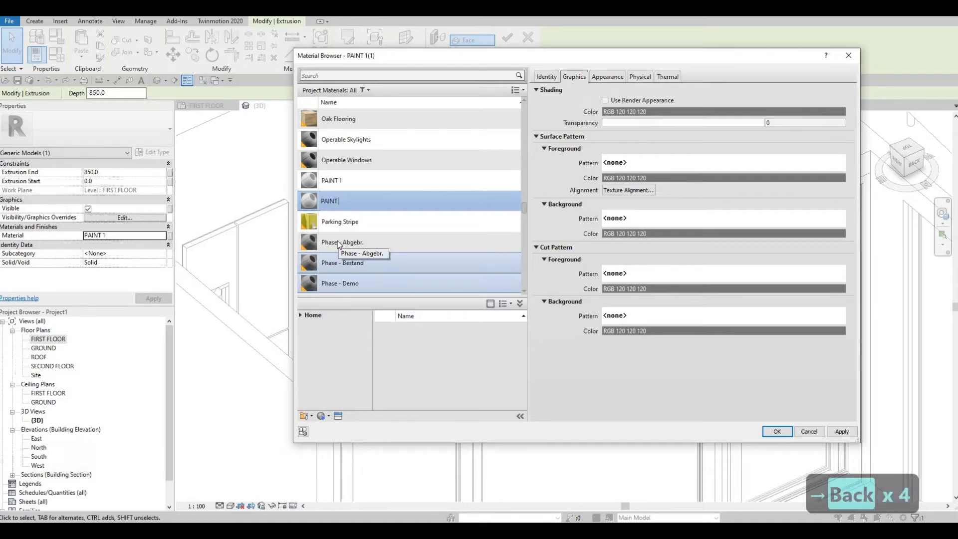
type("2")
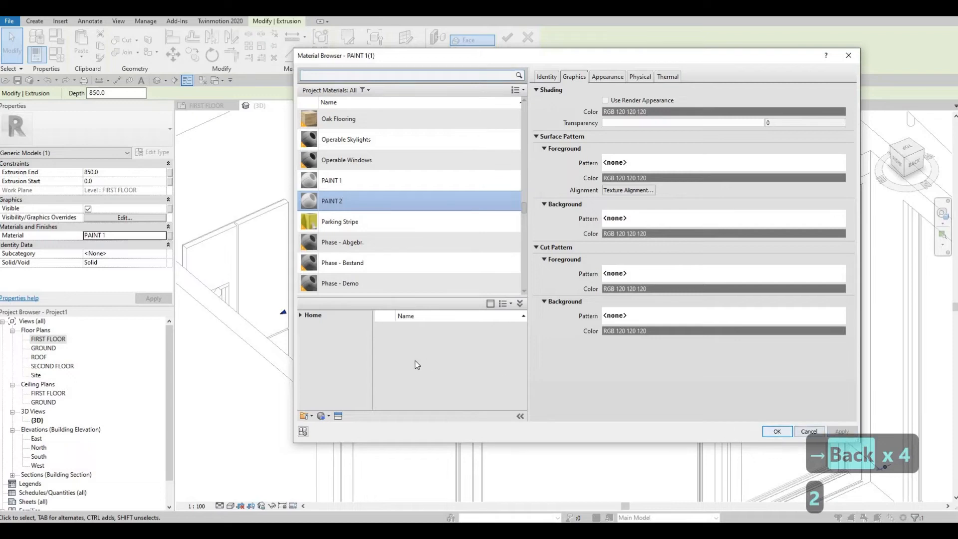
left_click(776, 432)
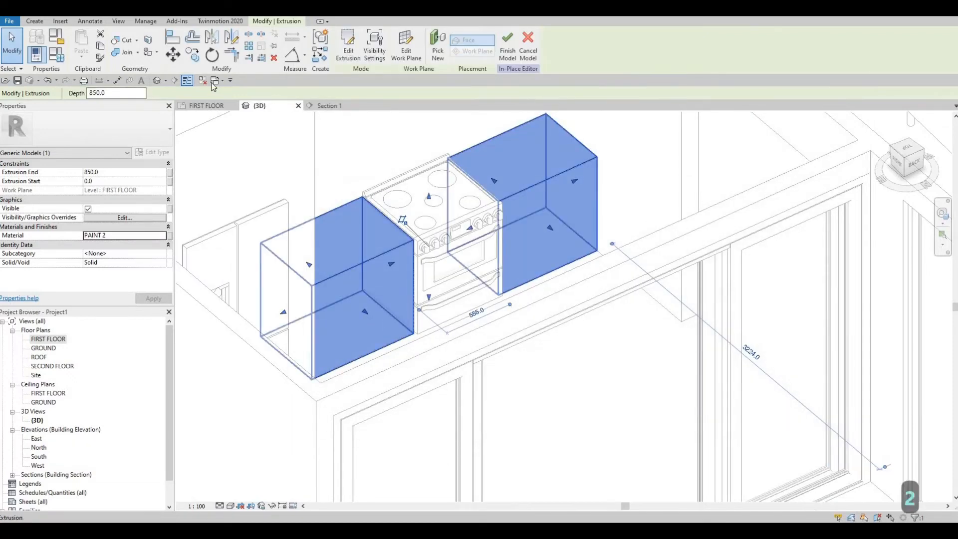
left_click(34, 21)
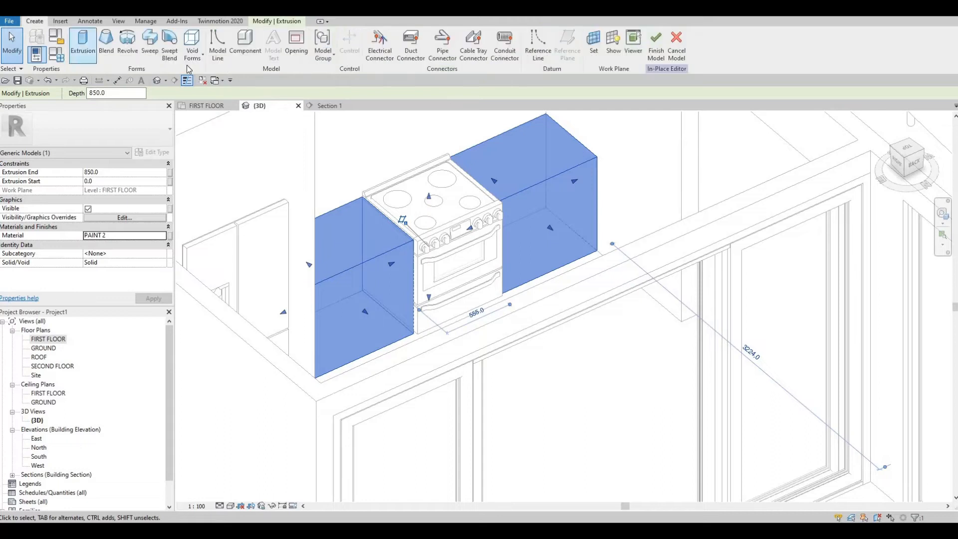
left_click(194, 49)
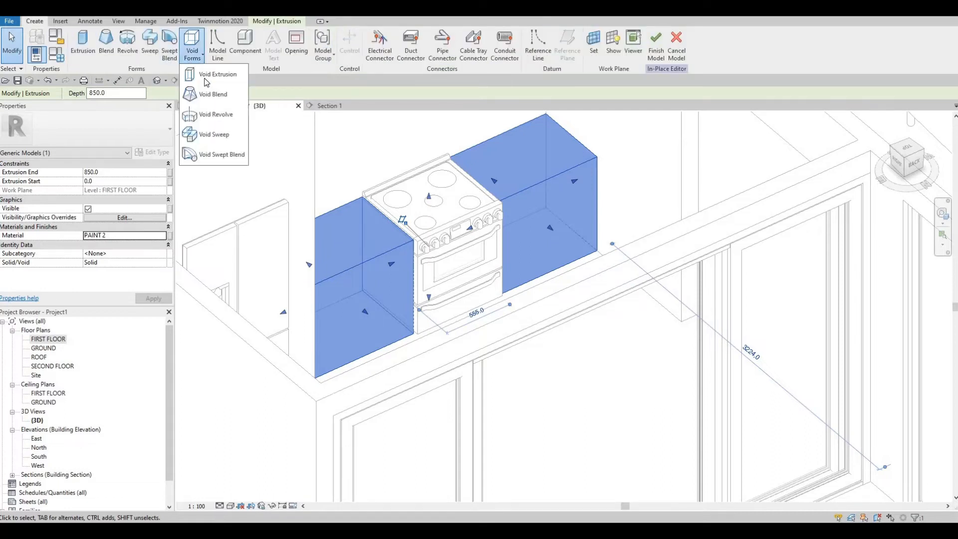
left_click(214, 74)
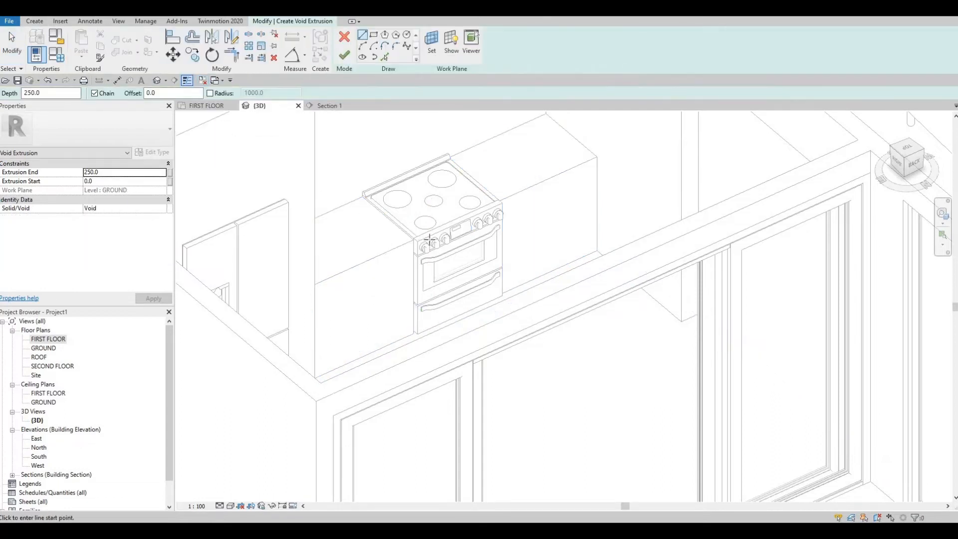
middle_click_drag(429, 241, 409, 210, "shift")
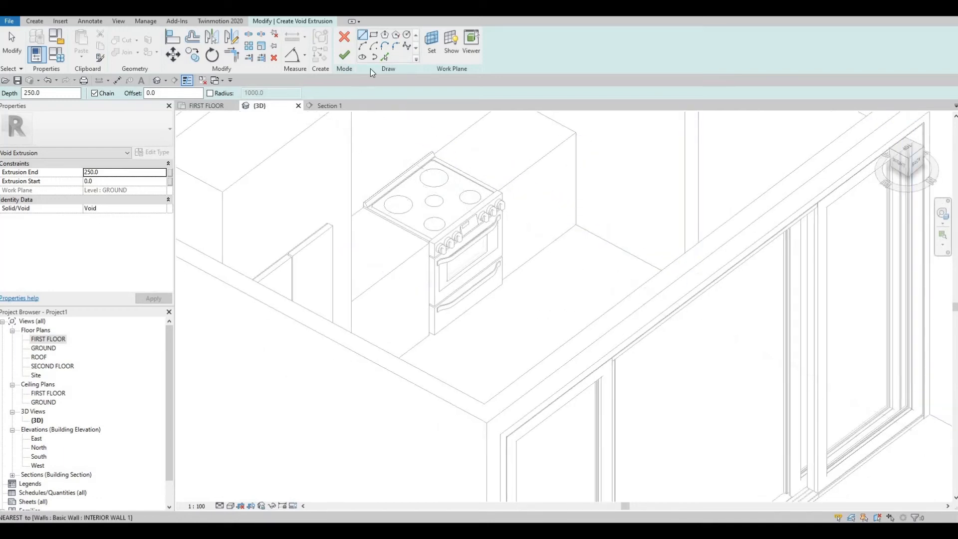
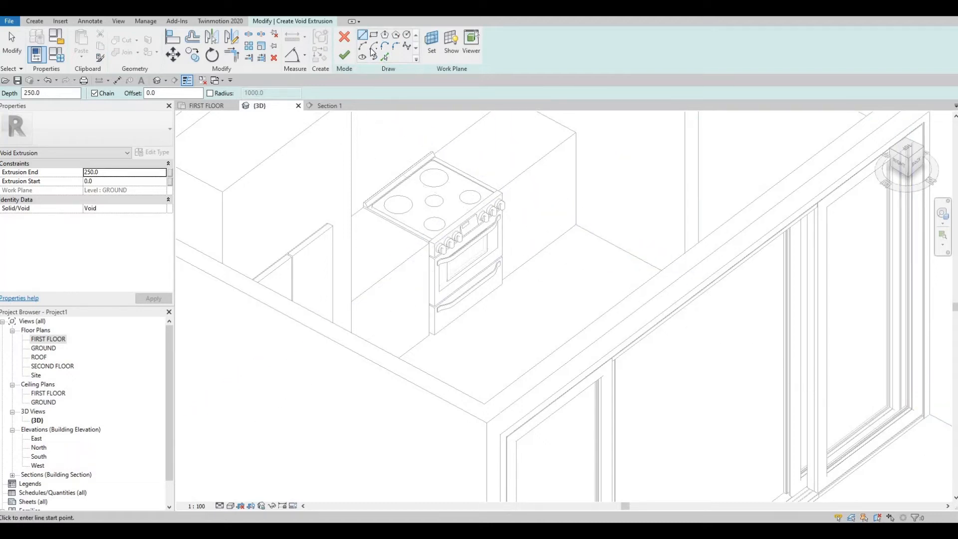
left_click(433, 55)
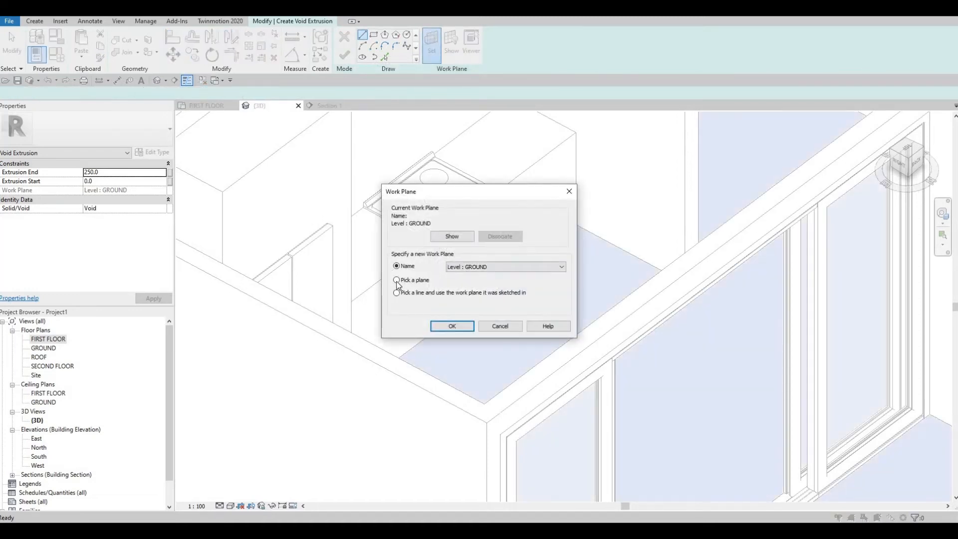
key("Return")
left_click(544, 247)
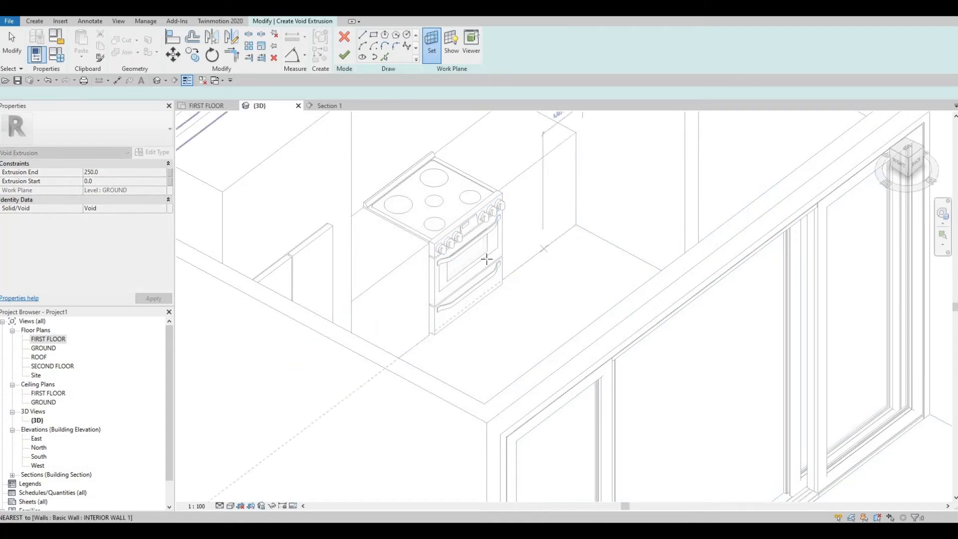
left_click(346, 56)
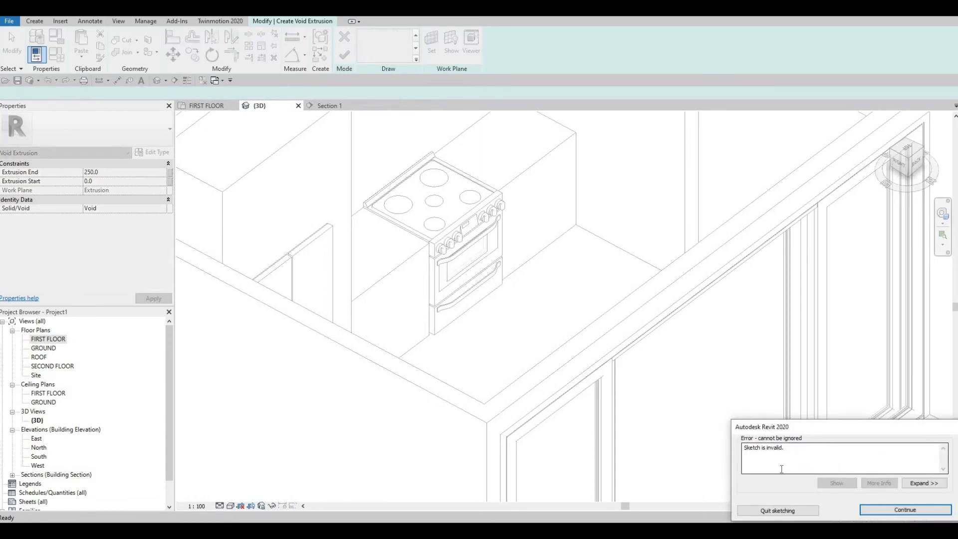
key("F1")
key("F1")
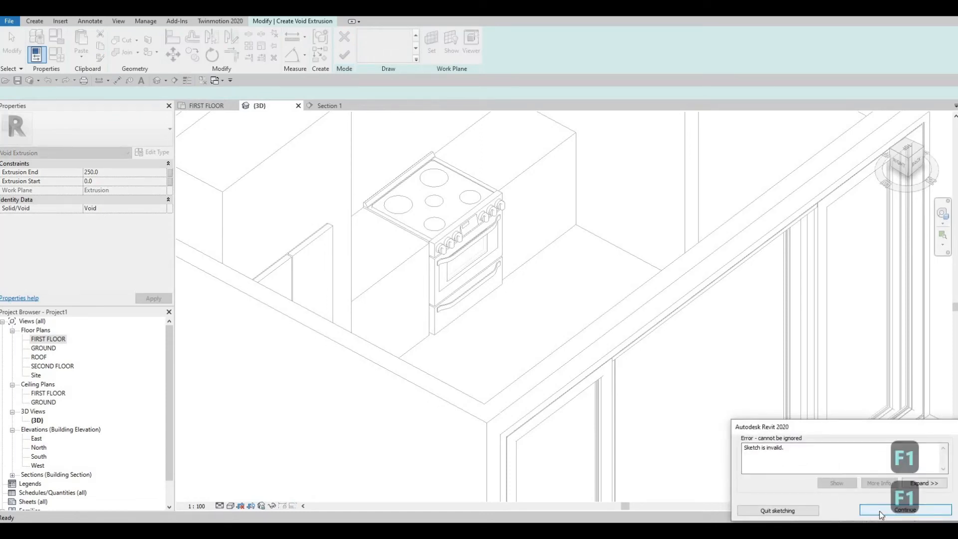
key("Return")
mouse_move(556, 359)
middle_mouse_down("shift")
mouse_move(541, 343)
mouse_move(473, 319)
middle_mouse_up("shift")
middle_click_drag(479, 276, 478, 295)
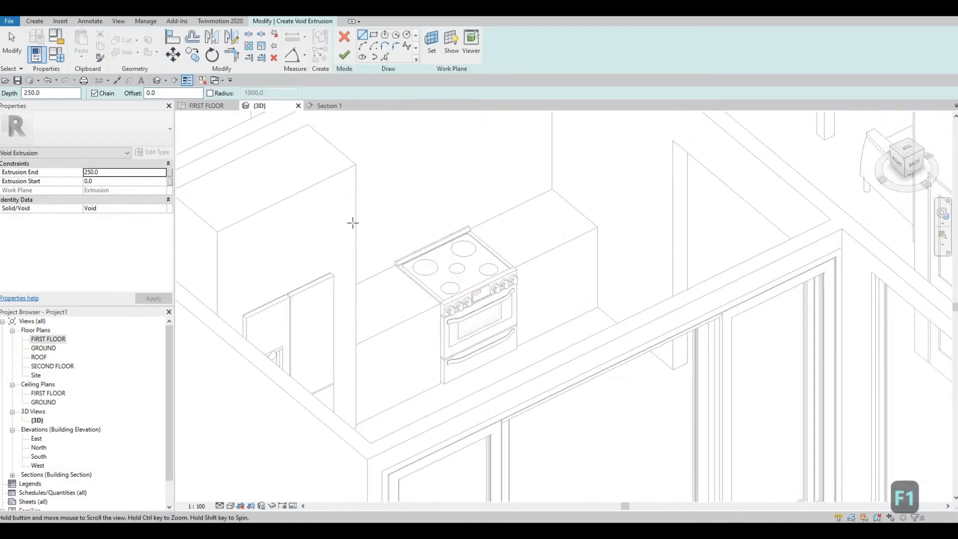
middle_click_drag(353, 222, 365, 213)
left_click(330, 106)
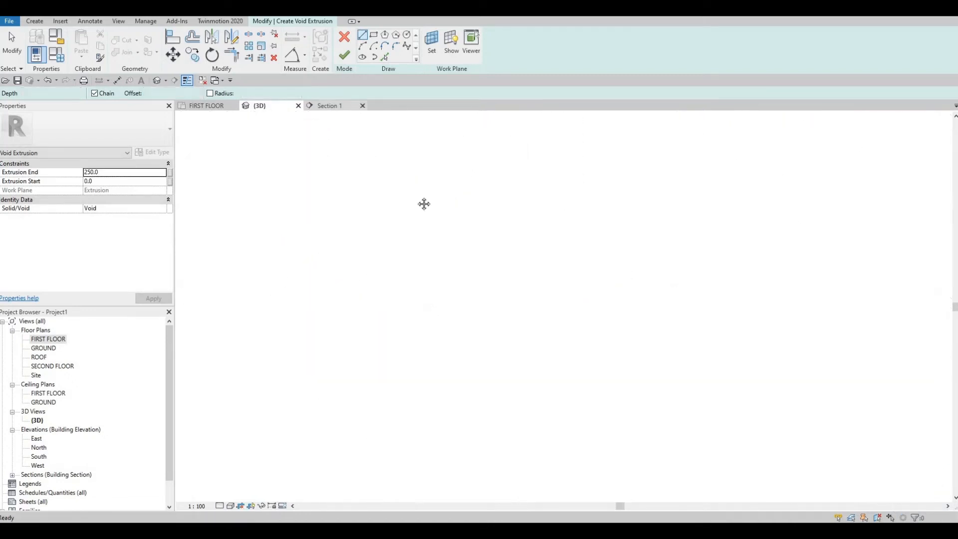
scroll(499, 319, "down", 2)
middle_click_drag(592, 409, 516, 312)
middle_click_drag(348, 238, 418, 264)
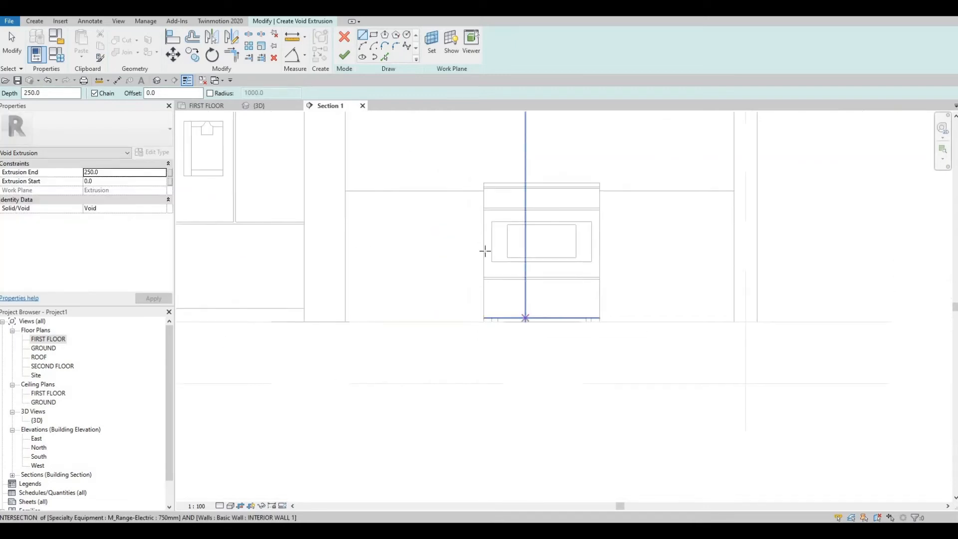
scroll(495, 273, "down", 1)
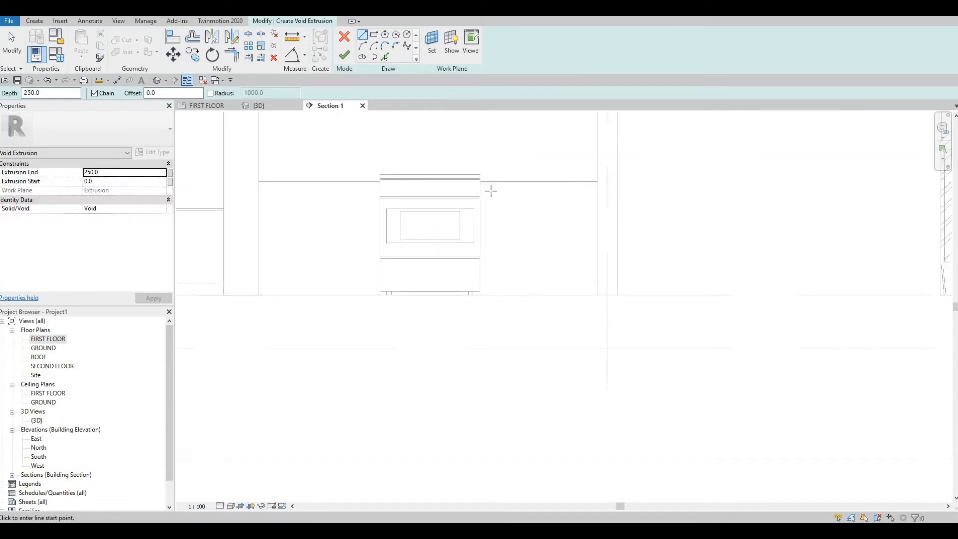
key("F1")
left_click(345, 39)
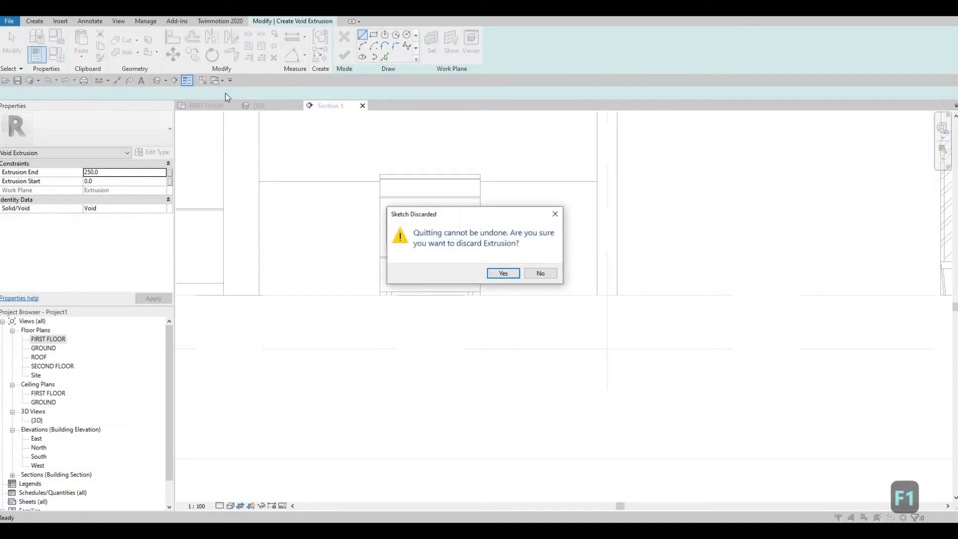
key("Return")
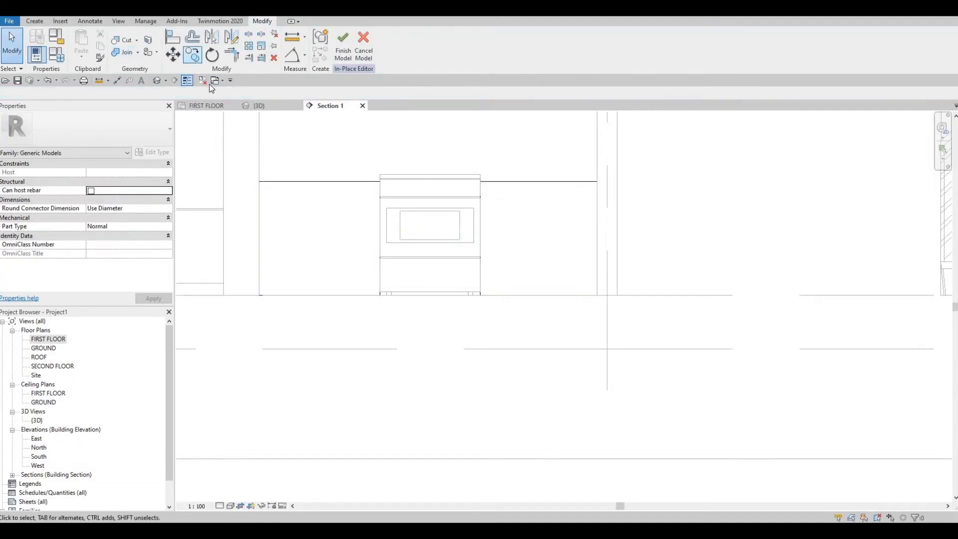
Start a void sweep and pick the bottom front edge of the base cabinet on the range's far side as its path in 3D
left_click(35, 22)
left_click(192, 50)
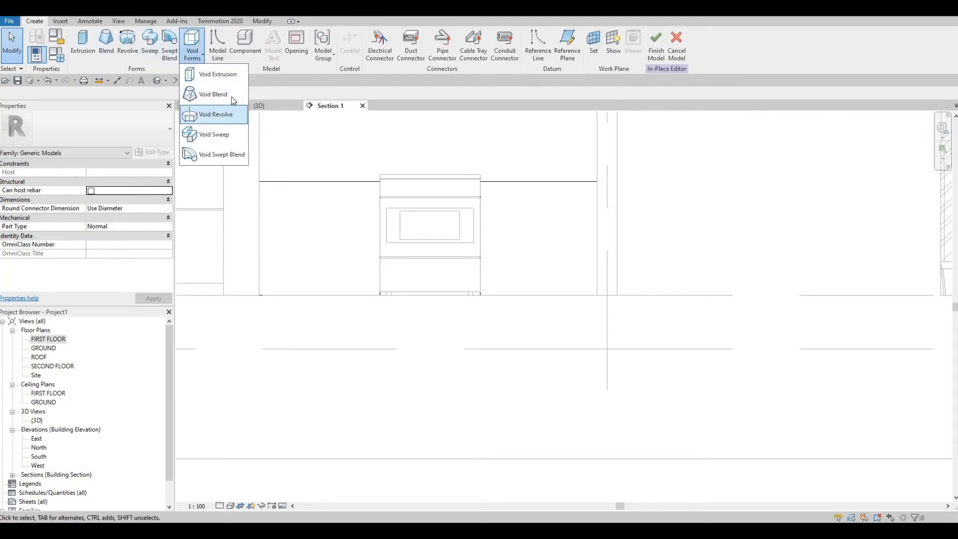
left_click(220, 135)
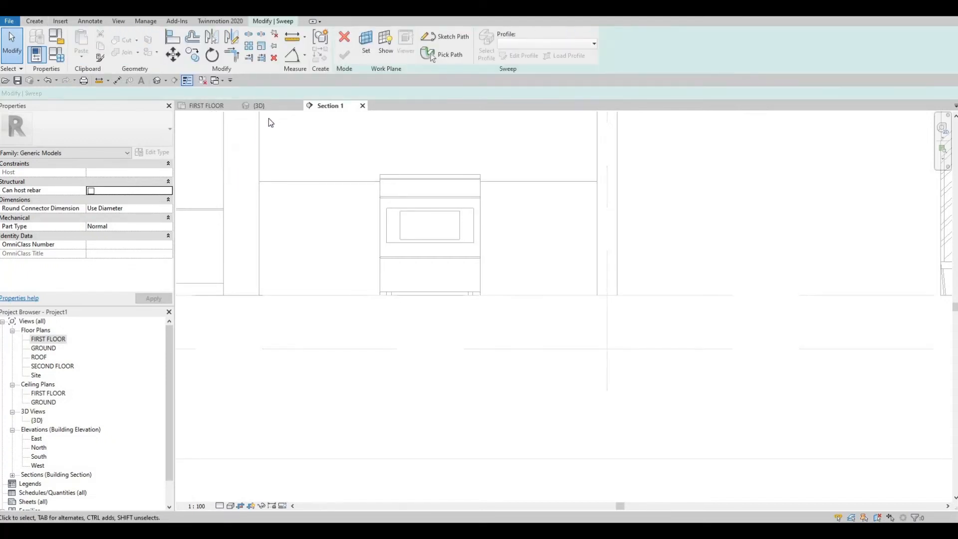
left_click(261, 106)
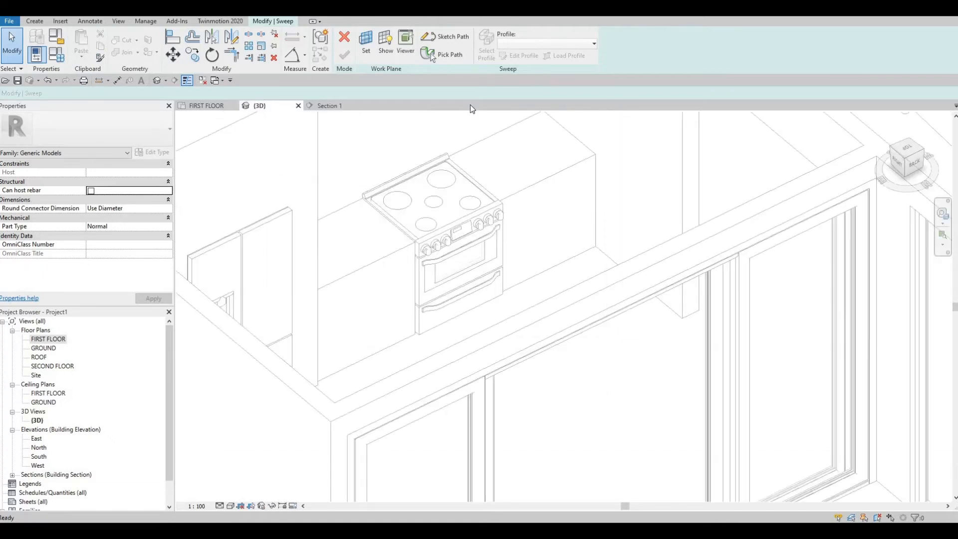
left_click(430, 54)
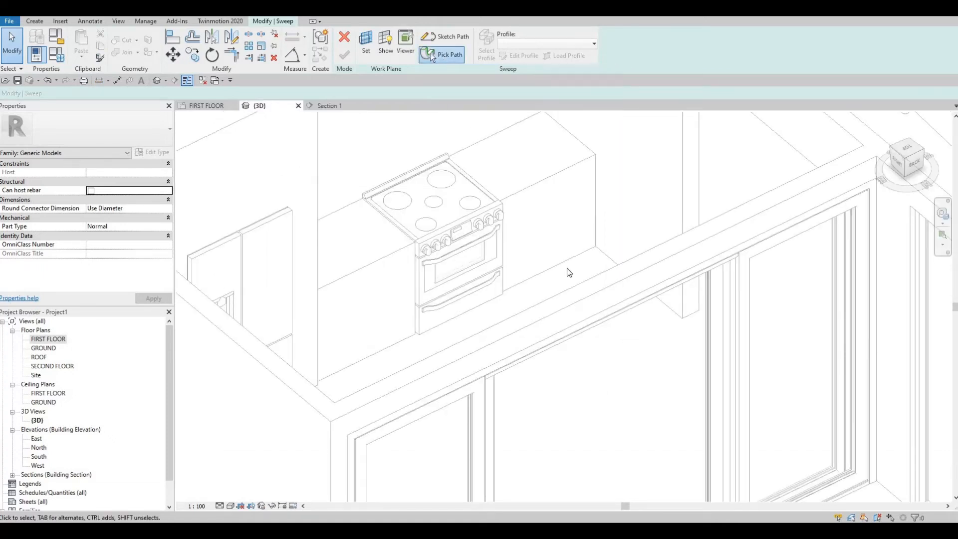
left_click(505, 291)
middle_click_drag(499, 292, 548, 220)
key("Escape")
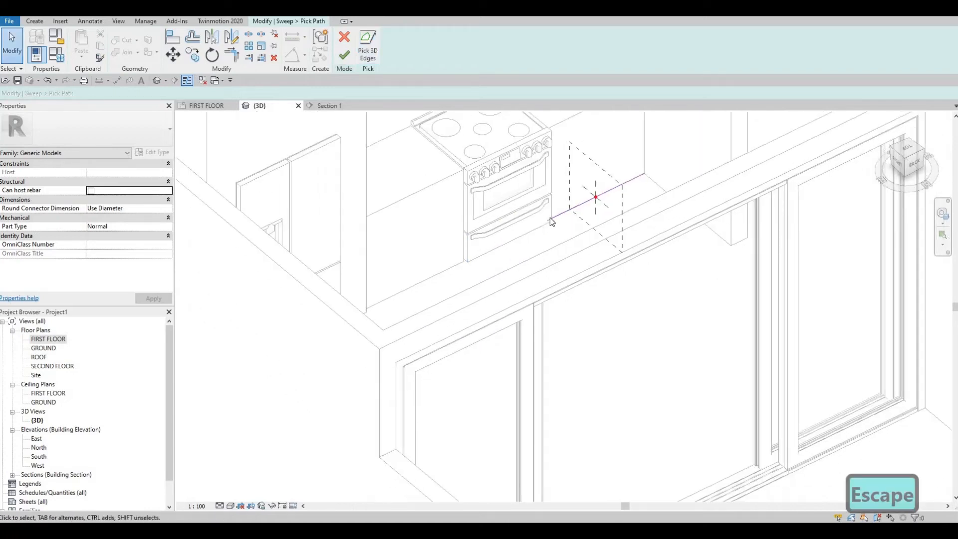
Extend the sweep path past the range to the other base cabinet's outer end, about 2518 mm long, and finish the path
mouse_move(548, 221)
left_mouse_down()
mouse_move(378, 295)
mouse_move(365, 310)
left_mouse_up()
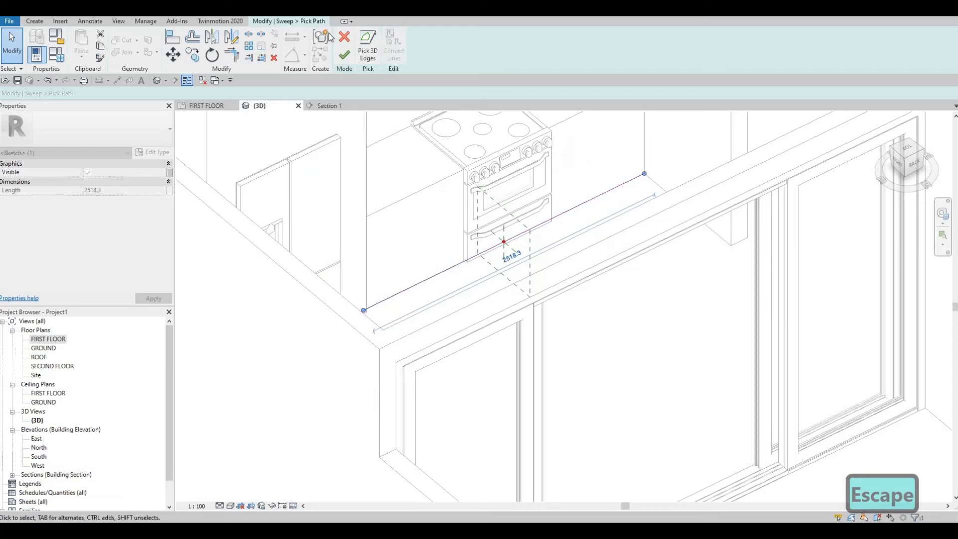
key("ctrl+Tab")
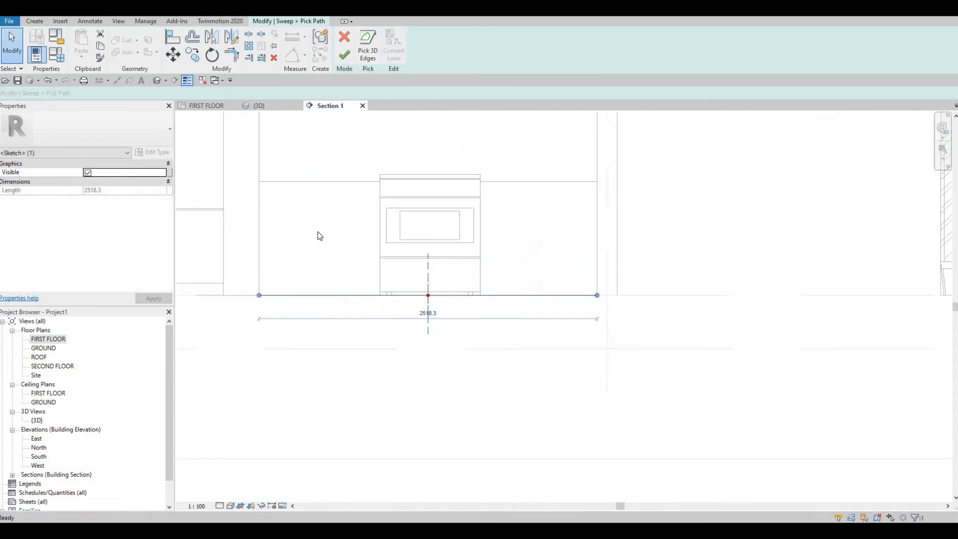
scroll(299, 272, "up", 5)
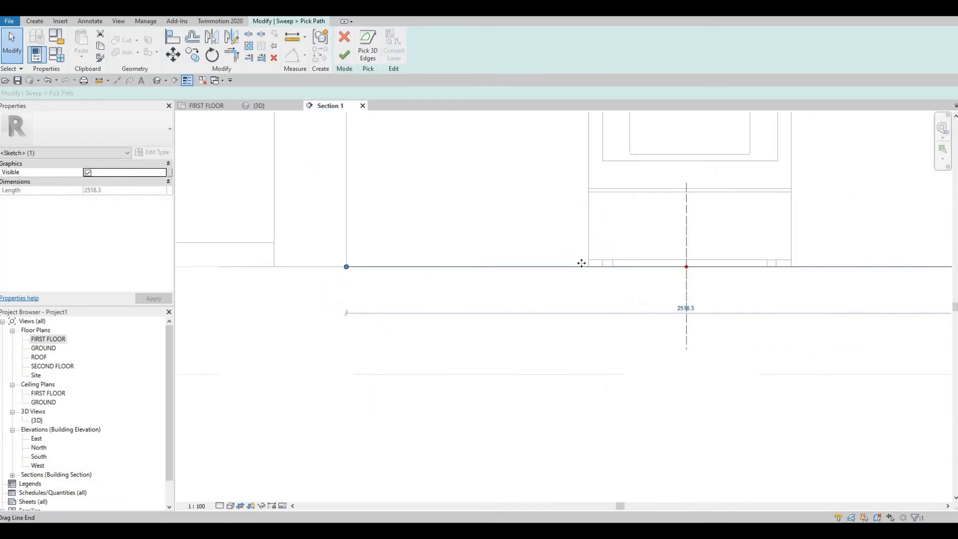
scroll(515, 255, "down", 2)
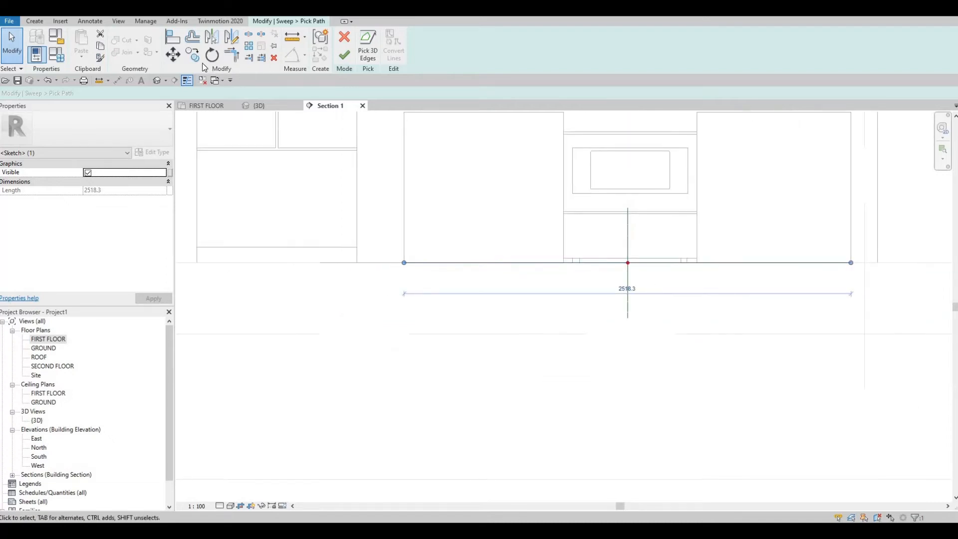
left_click(367, 50)
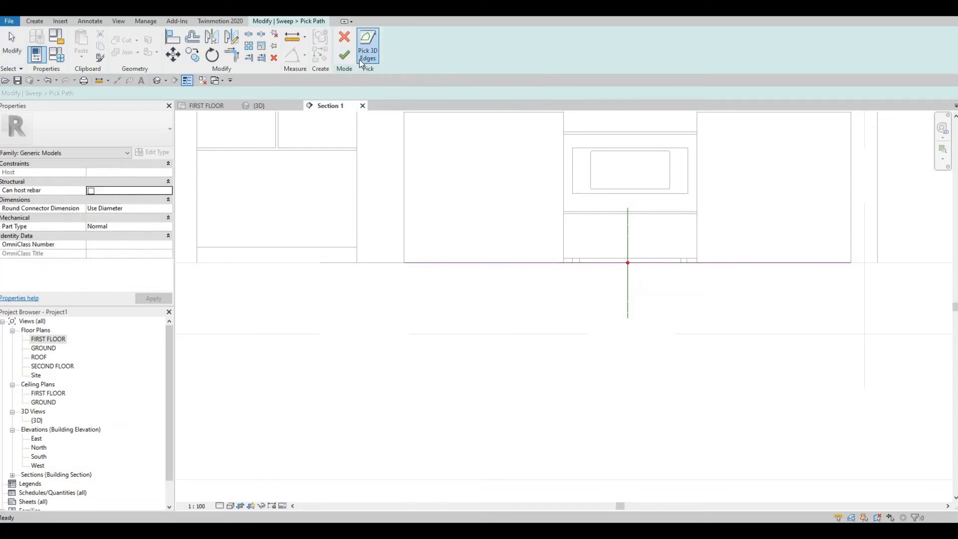
left_click(344, 55)
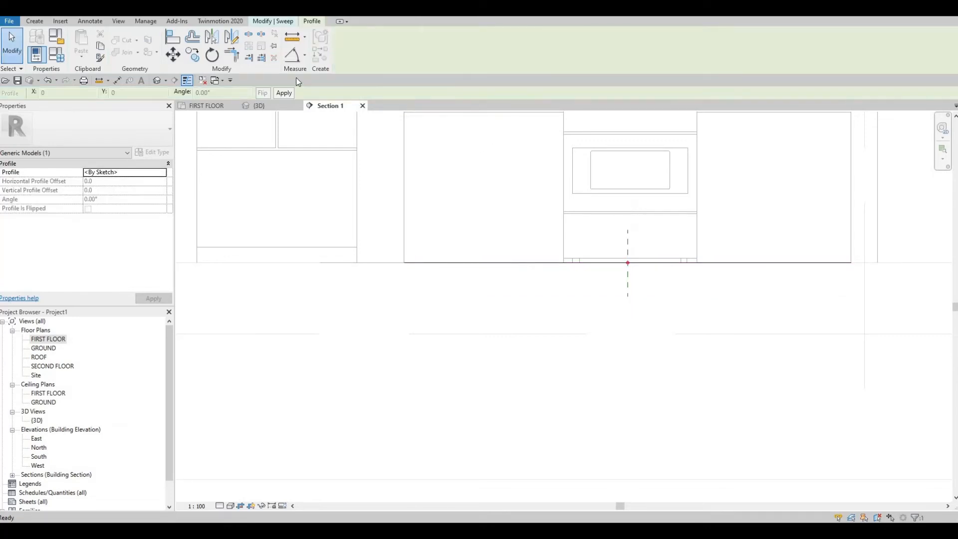
Sketch a rectangular sweep profile about 75 by 70 mm from the path's reference point in the 3D view
left_click(278, 107)
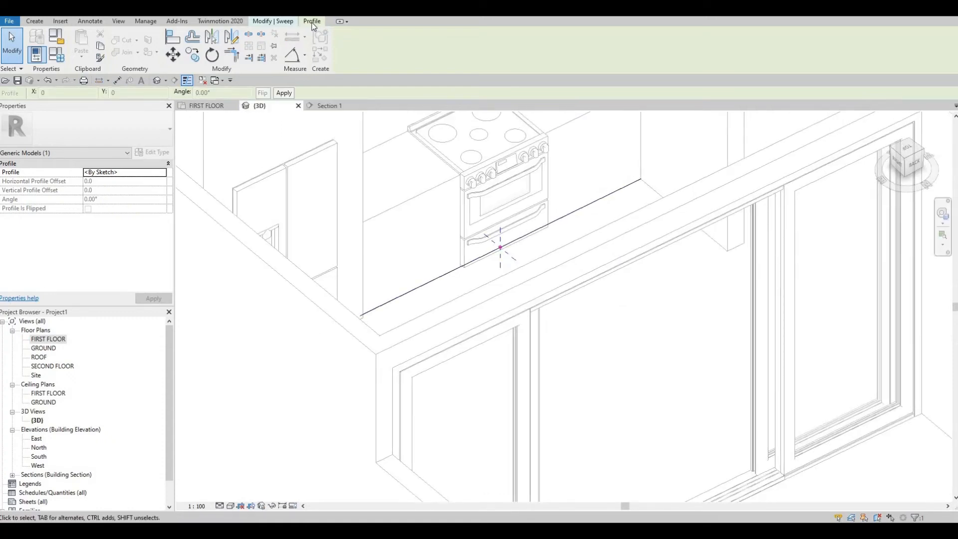
left_click(286, 23)
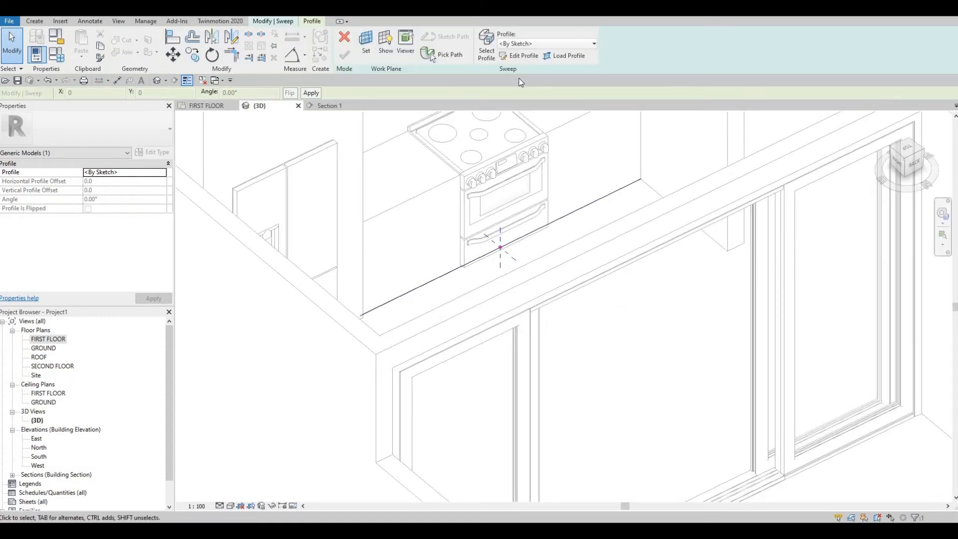
left_click(510, 59)
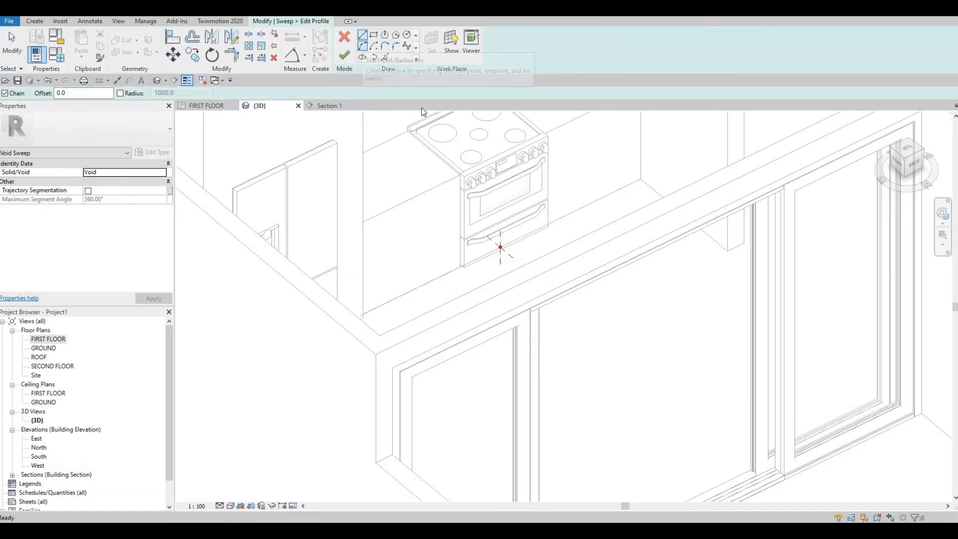
left_click(374, 35)
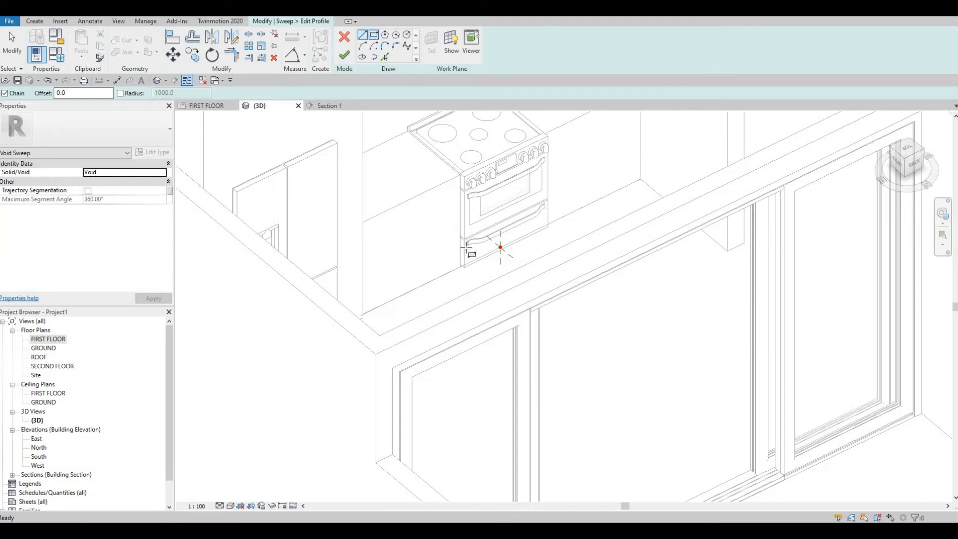
scroll(500, 245, "up", 5)
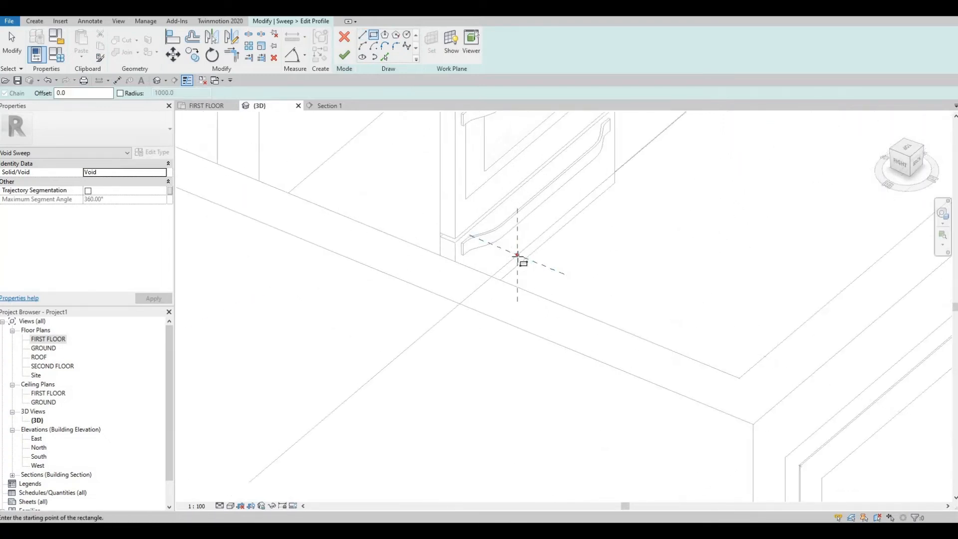
left_click(496, 231)
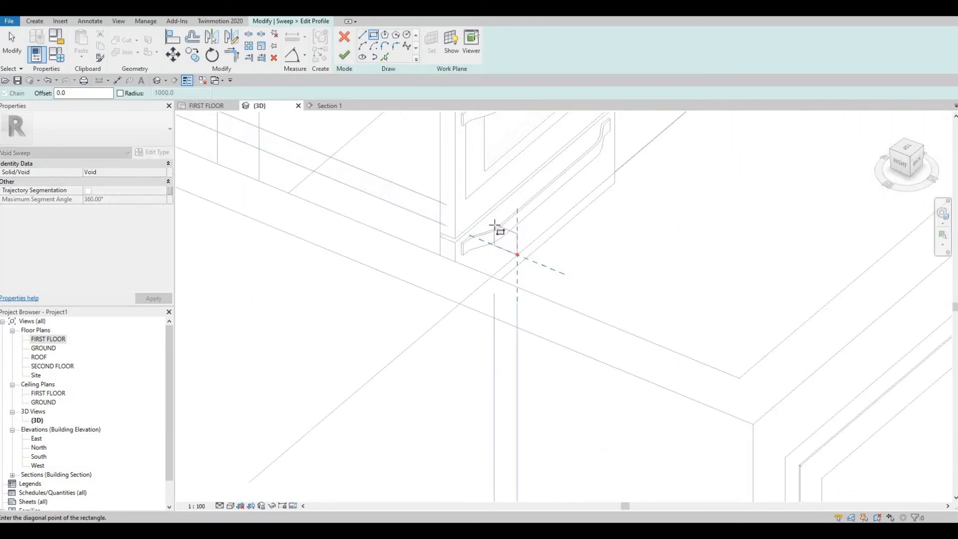
left_click(495, 225)
key("Escape")
key("Escape")
key("Escape")
Set the sweep profile's horizontal depth to 50 mm
scroll(509, 236, "up", 1)
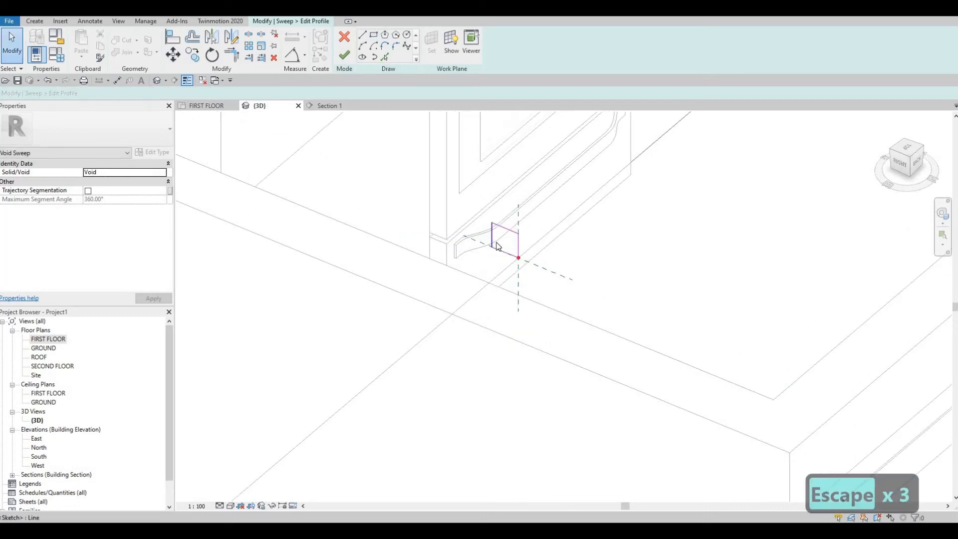
left_click(493, 239)
left_click(505, 263)
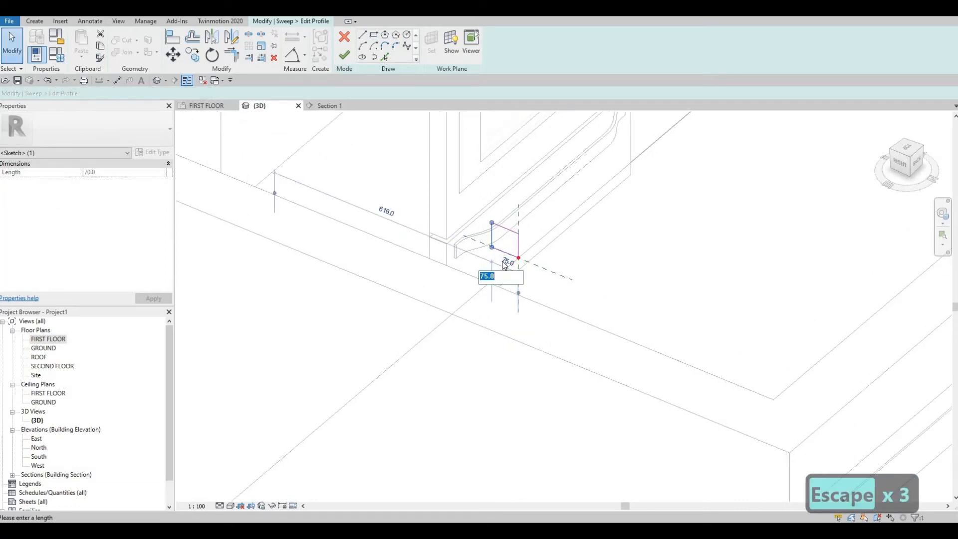
type("100")
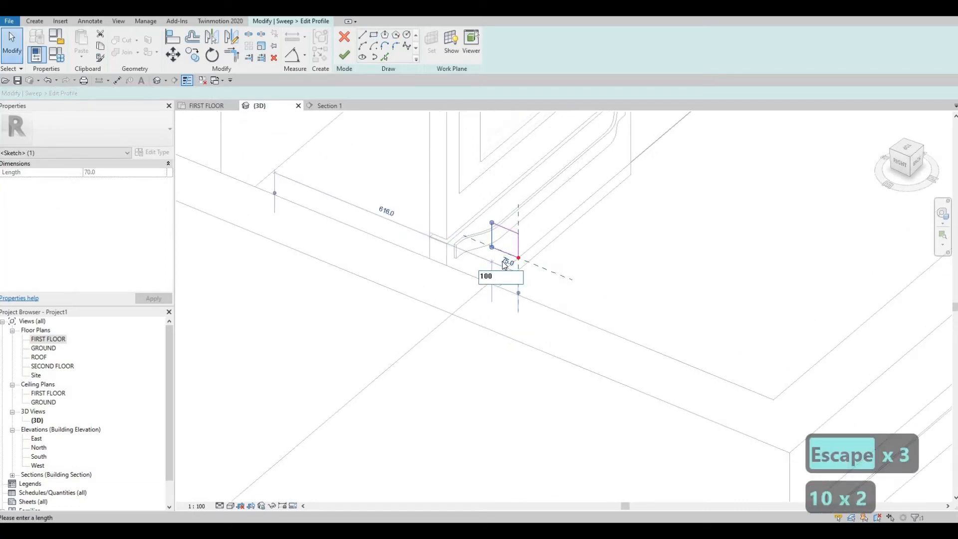
key("Return")
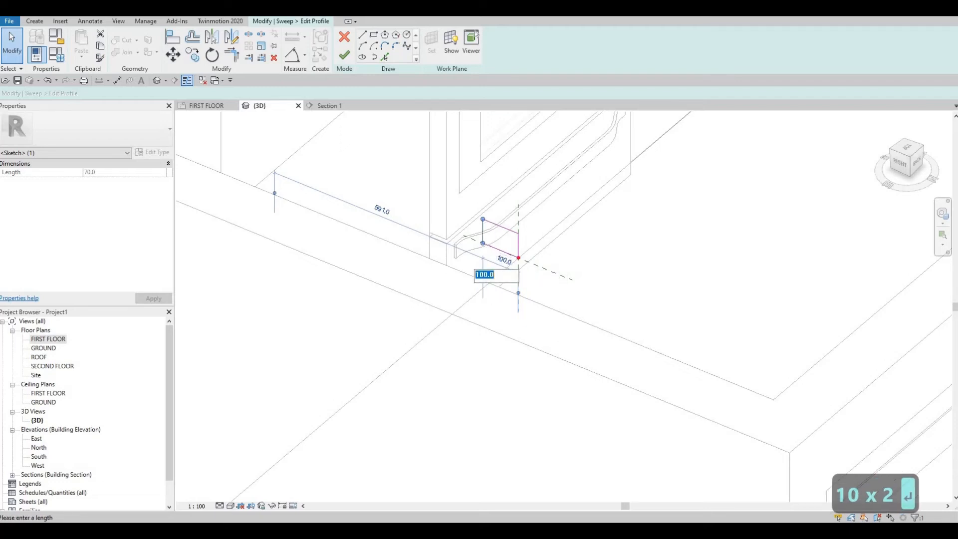
type("50")
key("Return")
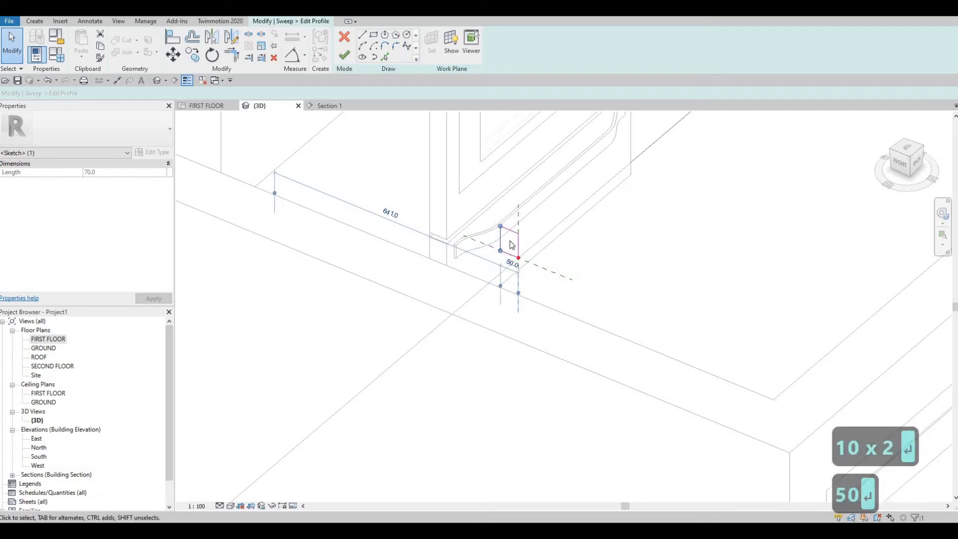
Set the sweep profile's height to 100 mm and finish the profile sketch
left_click(513, 232)
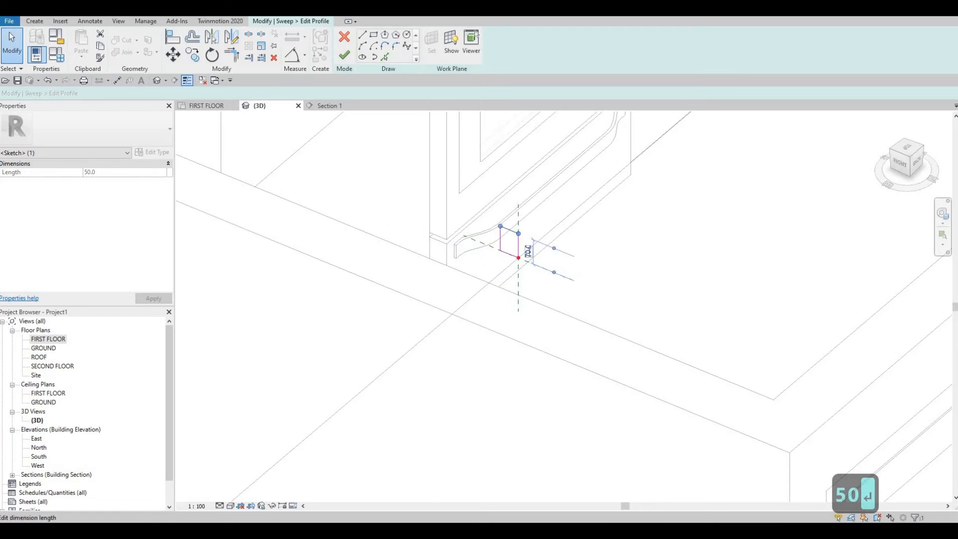
left_click(528, 250)
type("100")
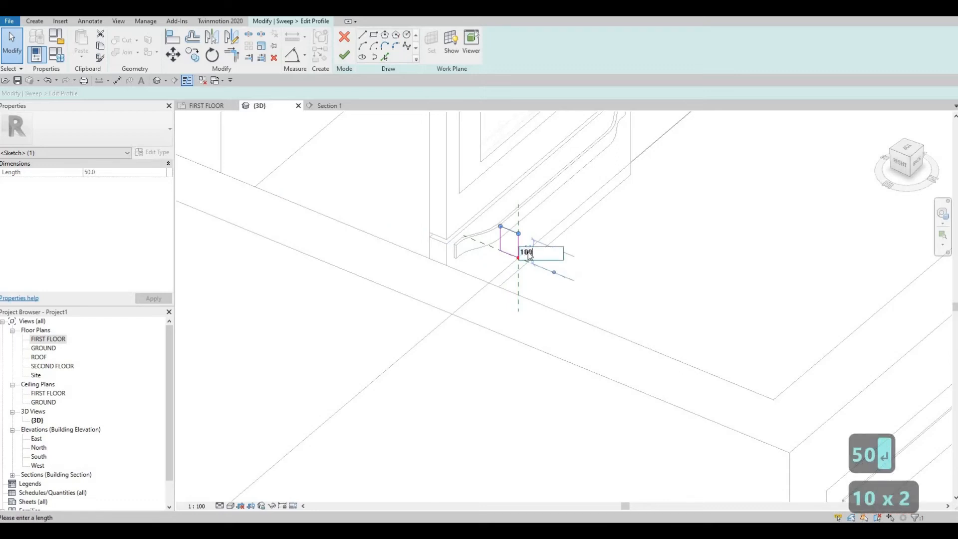
key("Return")
key("Escape")
key("Escape")
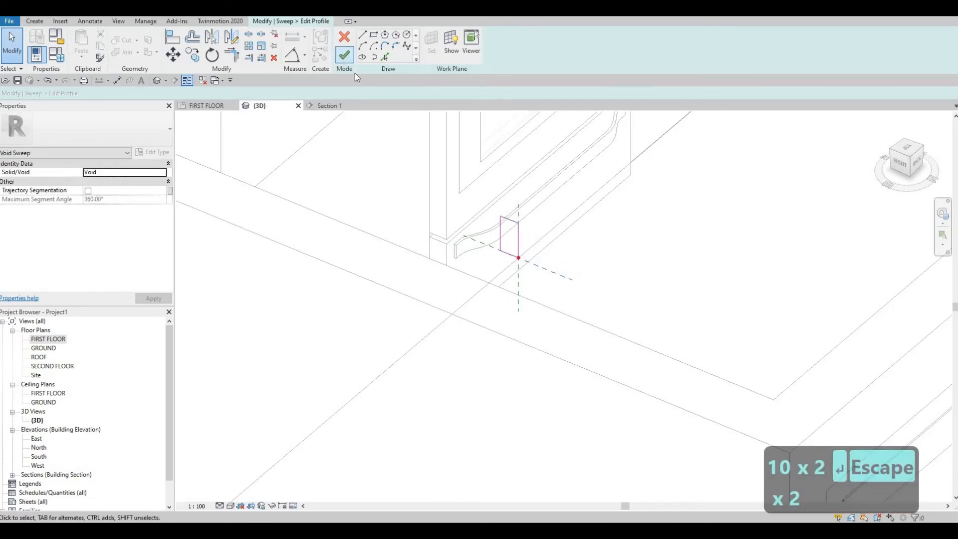
left_click(344, 55)
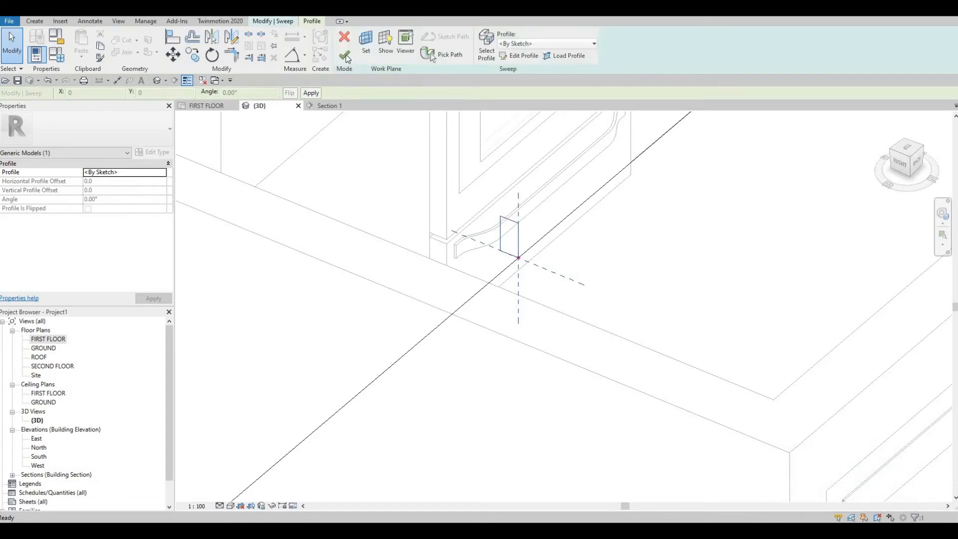
Finish the void sweep and cut it out of the base cabinets on both sides of the range
left_click(344, 53)
middle_click_drag(516, 156, 588, 303, "shift")
scroll(590, 310, "down", 1)
left_click(125, 41)
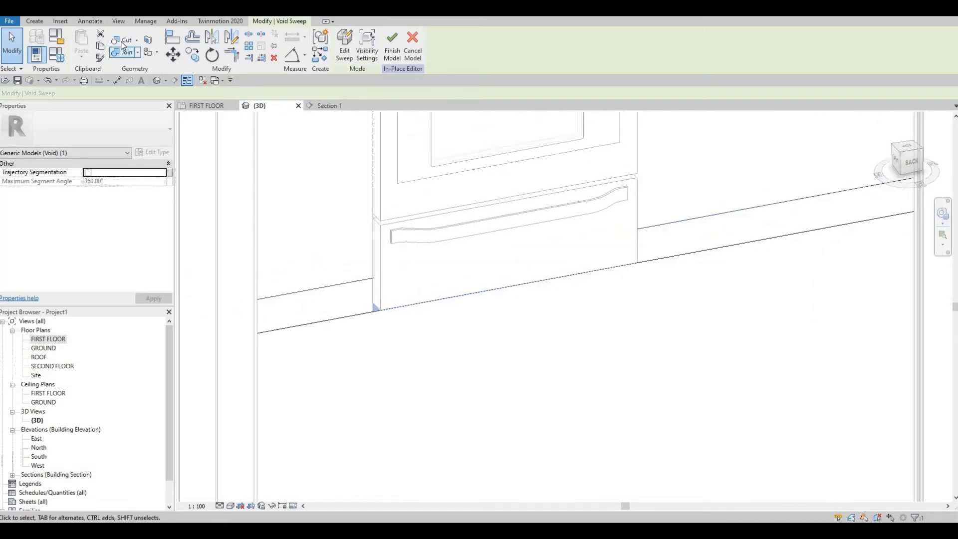
middle_click_drag(706, 269, 652, 237, "shift")
scroll(652, 237, "down", 3)
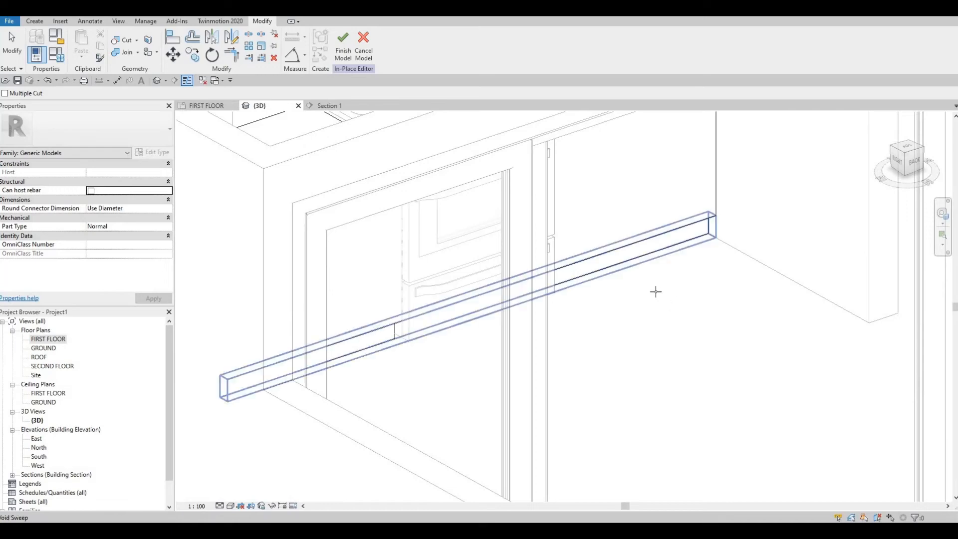
scroll(619, 273, "up", 3)
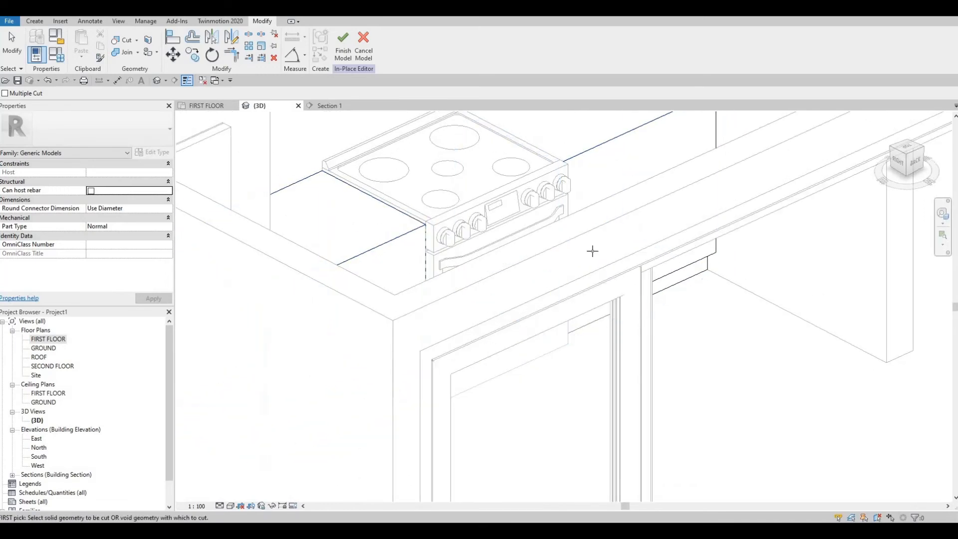
scroll(593, 251, "down", 2)
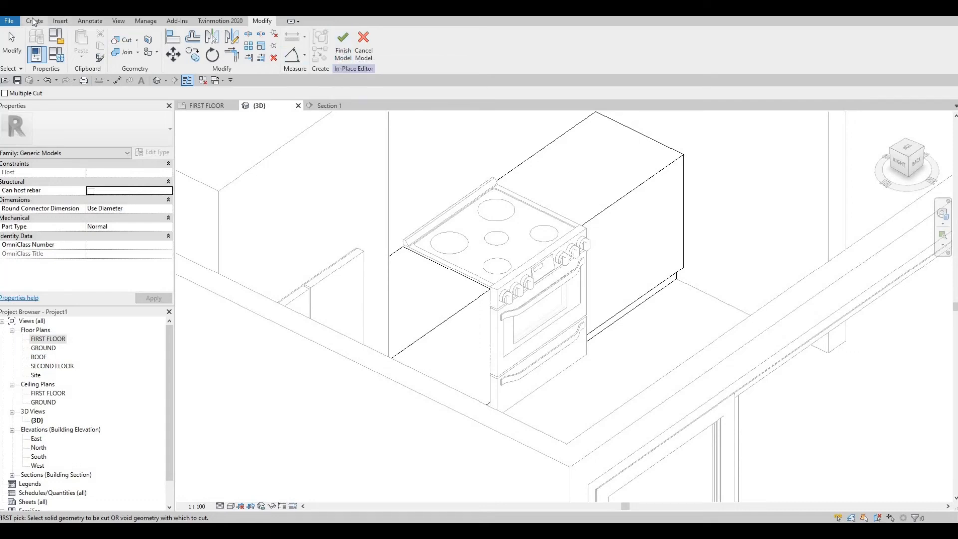
Start a solid extrusion and sketch a rectangle over the base cabinet between the side wall and the range in the first floor plan
left_click(35, 21)
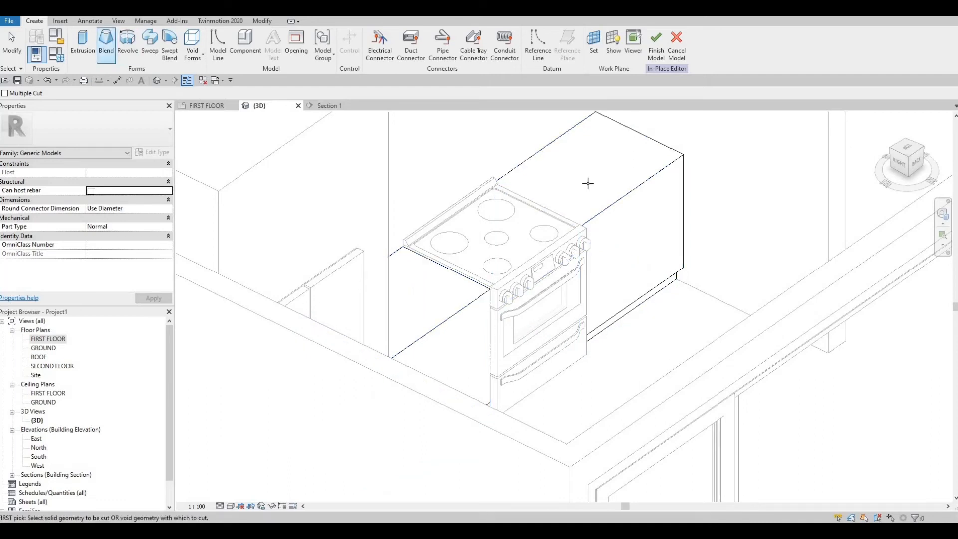
left_click(82, 50)
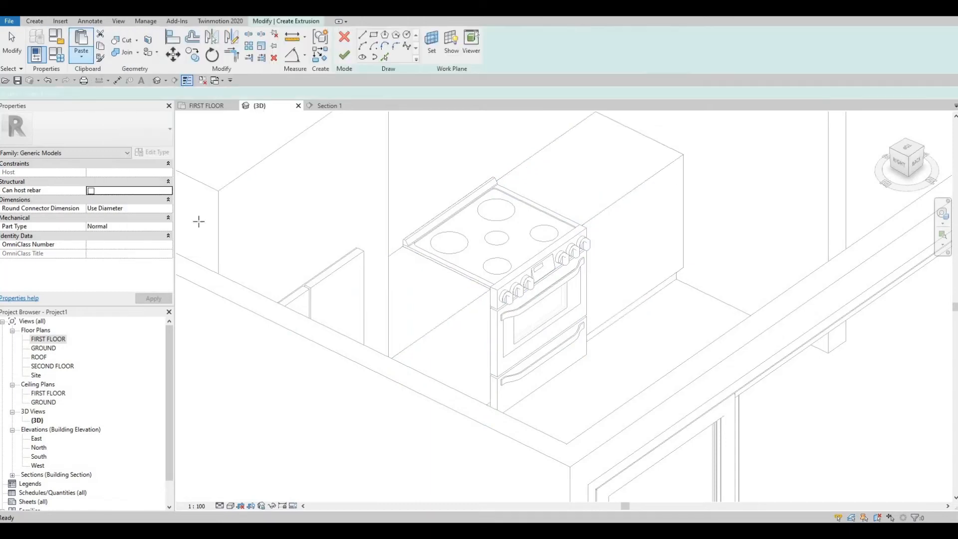
double_click(48, 339)
scroll(423, 323, "down", 2)
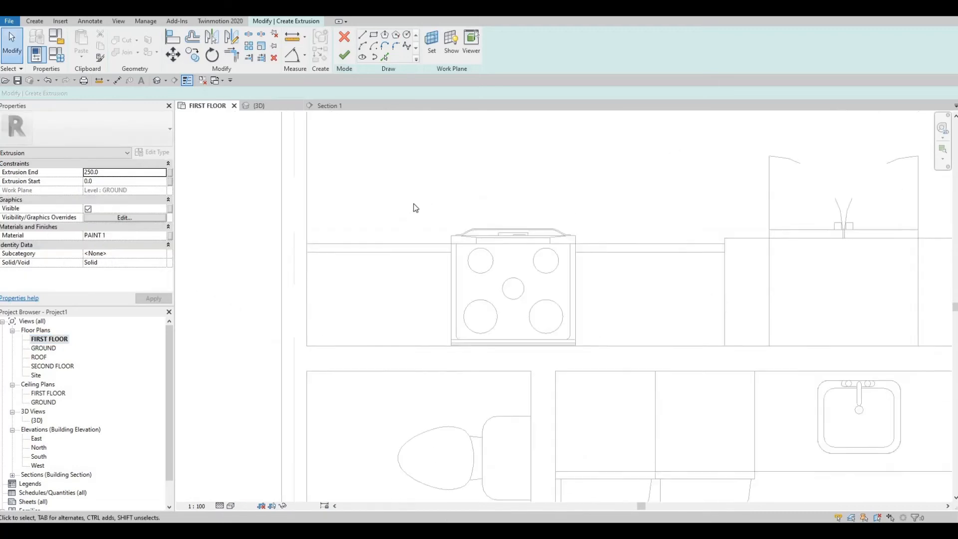
middle_click_drag(421, 297, 414, 203)
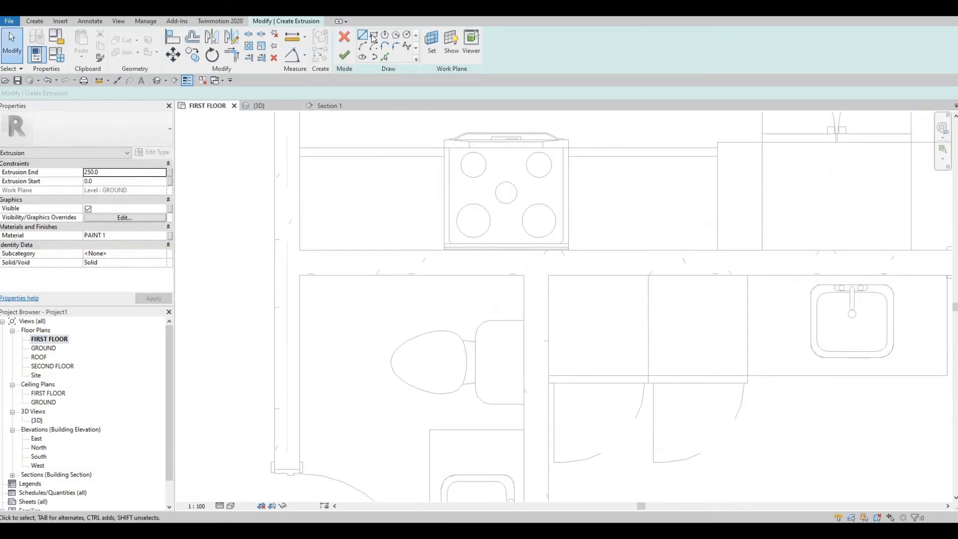
left_click(374, 36)
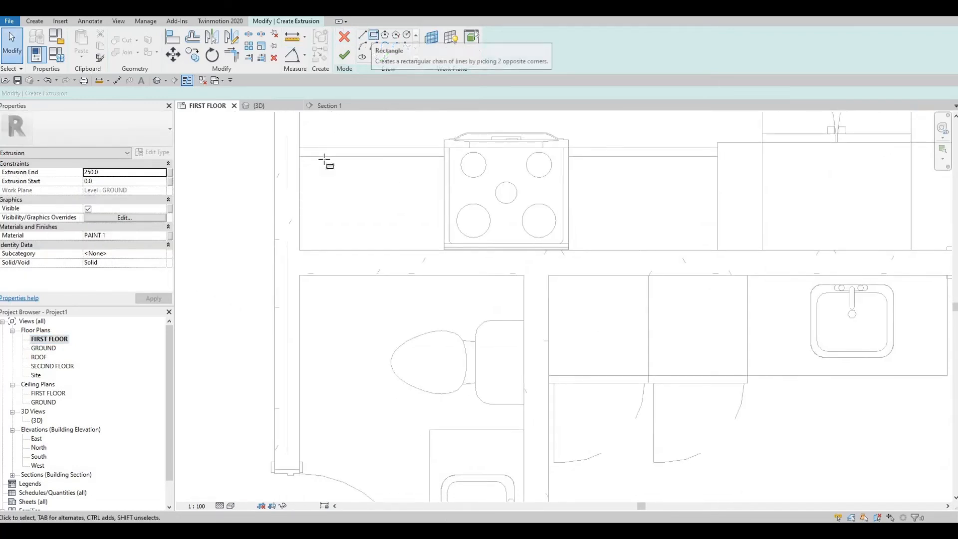
left_click(300, 147)
scroll(453, 263, "up", 2)
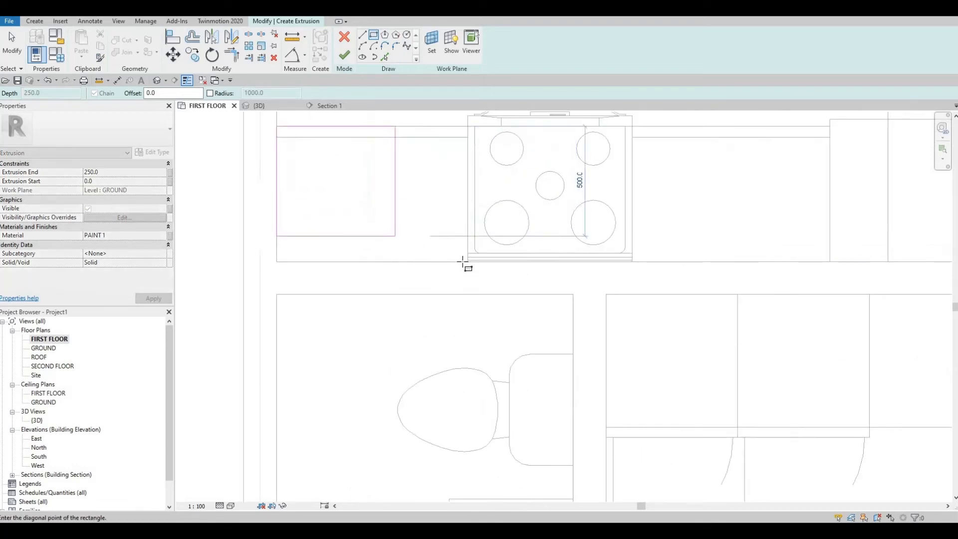
left_click(466, 261)
key("Escape")
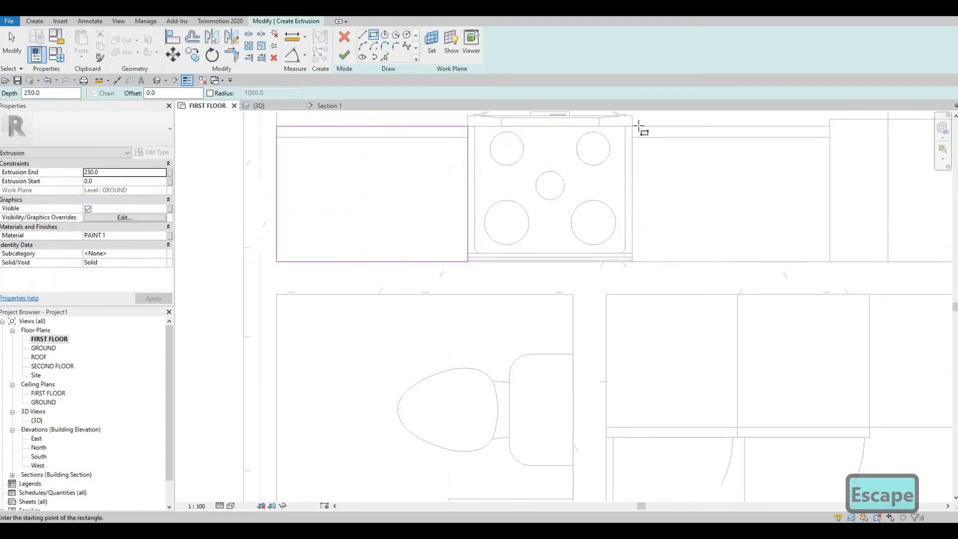
Add a second rectangle to the extrusion sketch over the base cabinet on the other side of the range
left_click(633, 127)
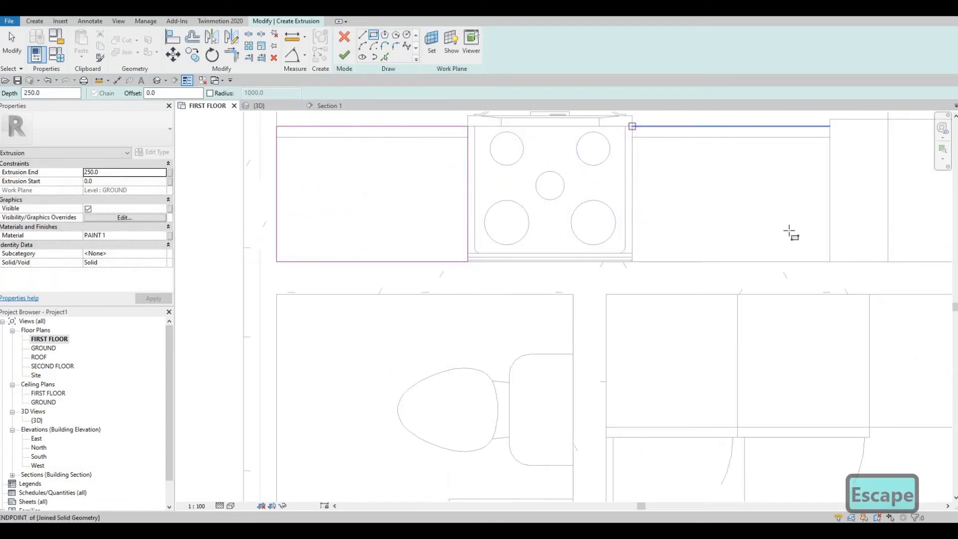
left_click(830, 261)
key("Escape")
key("Escape")
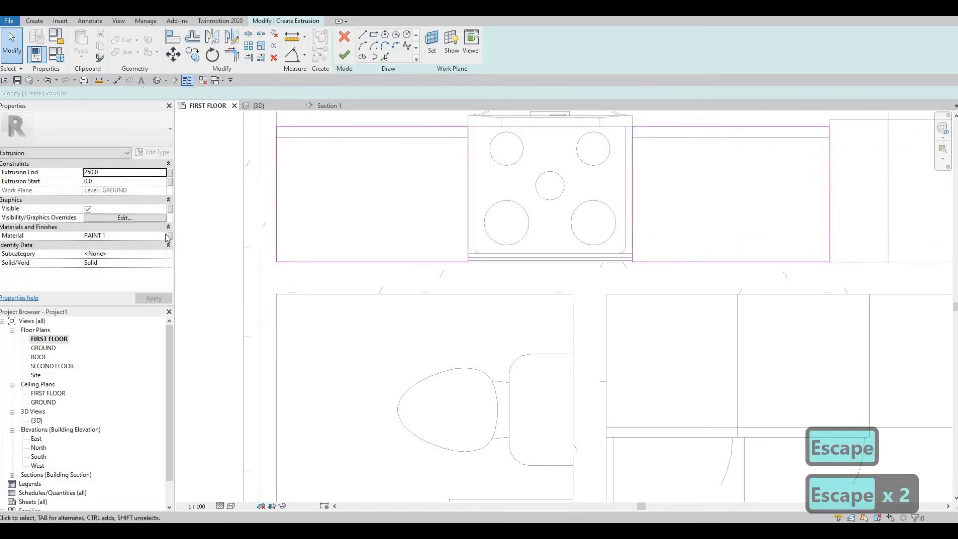
Duplicate the PAINT 1 material from the extrusion's material setting
left_click(158, 237)
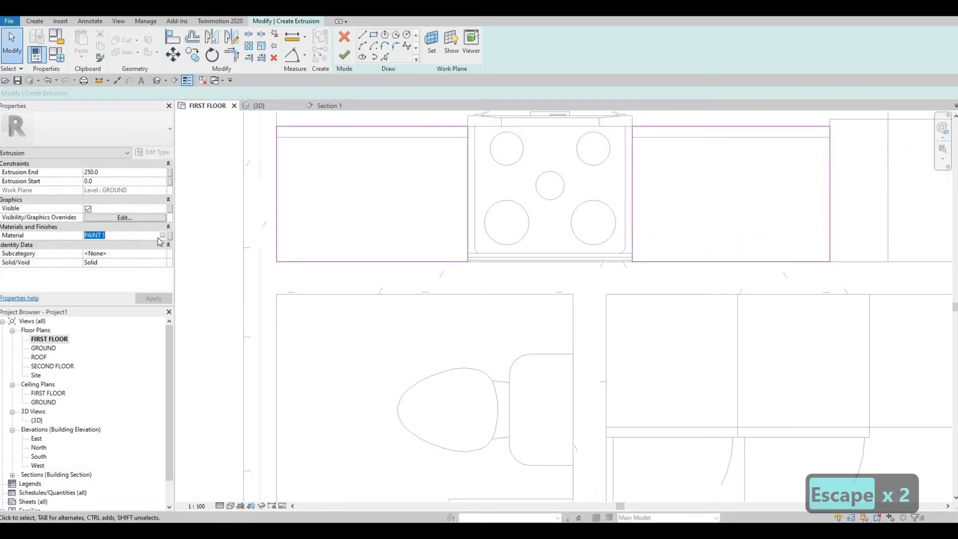
left_click(163, 235)
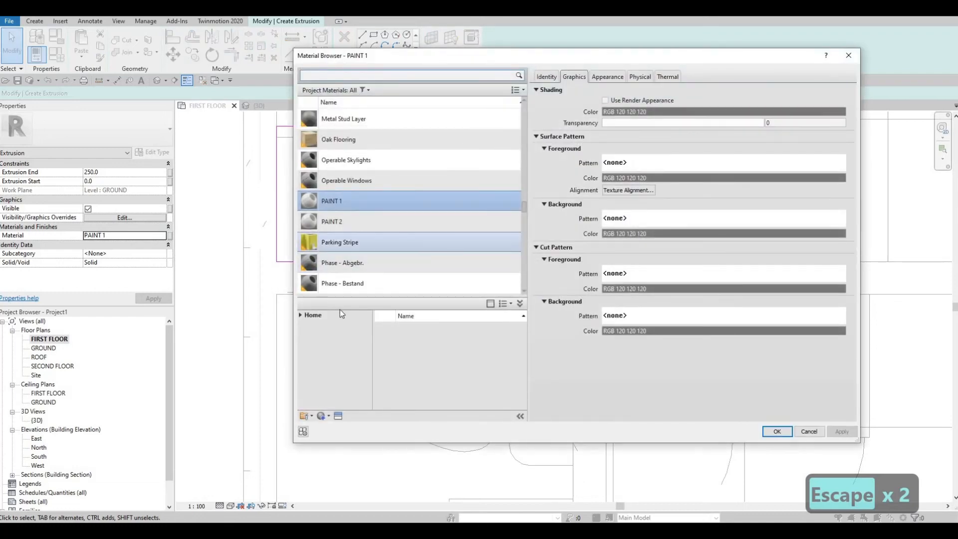
left_click(306, 317)
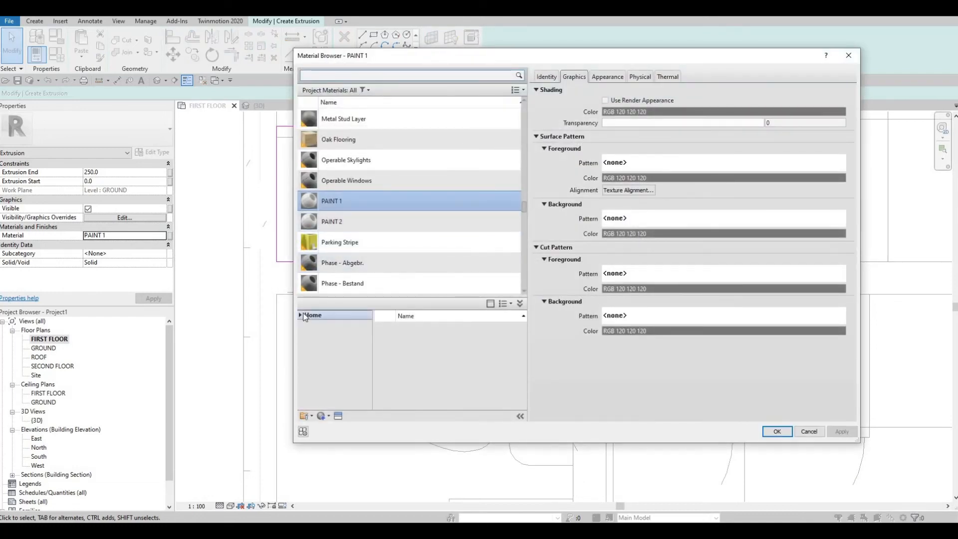
left_click(329, 416)
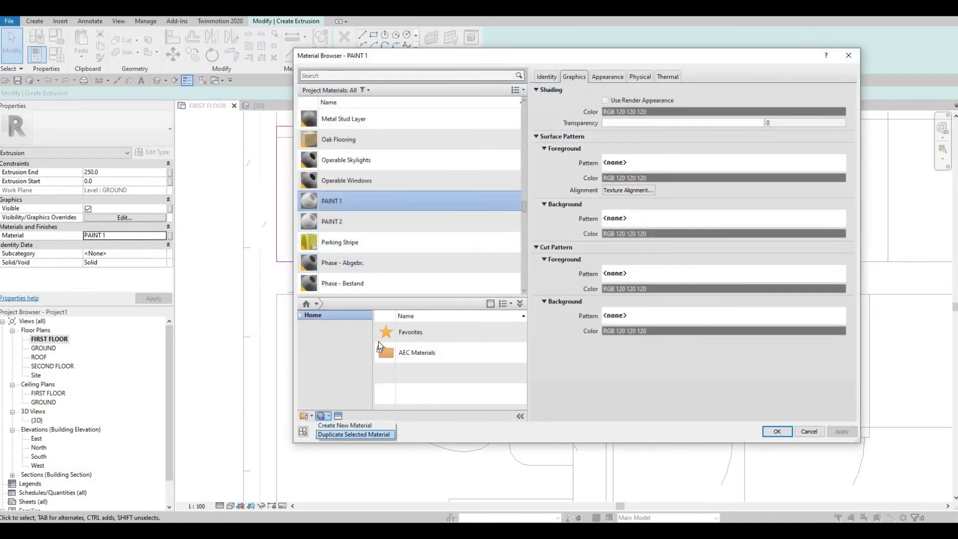
left_click(357, 438)
Name the duplicated material PAINT 3, assign it to the extrusion and finish the extrusion sketch
key("Right")
key("Right")
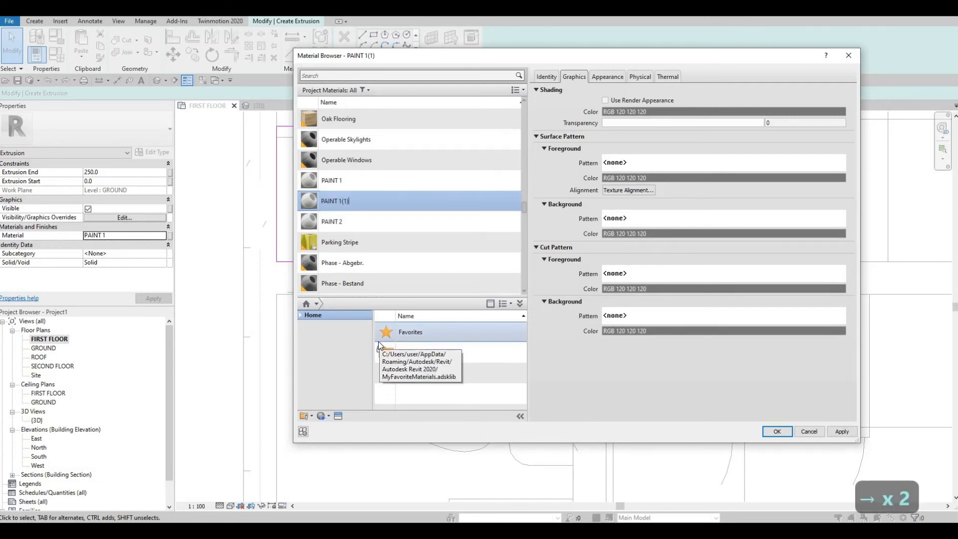
key("BackSpace")
key("BackSpace")
key("BackSpace")
key("BackSpace")
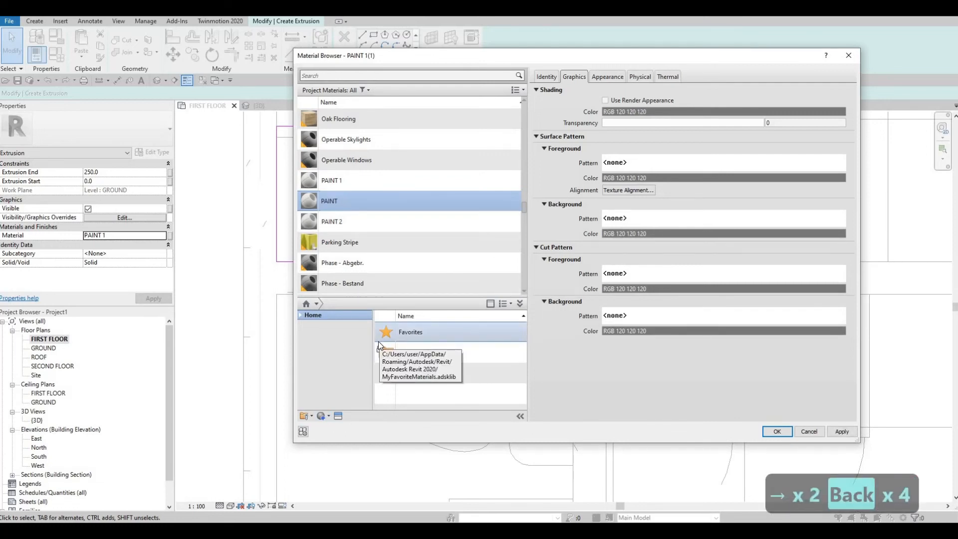
type("3")
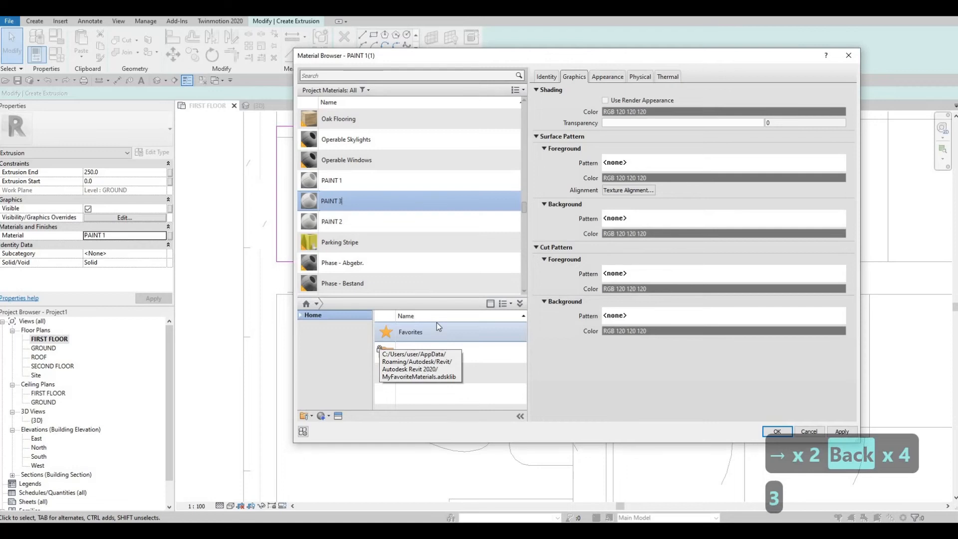
key("Return")
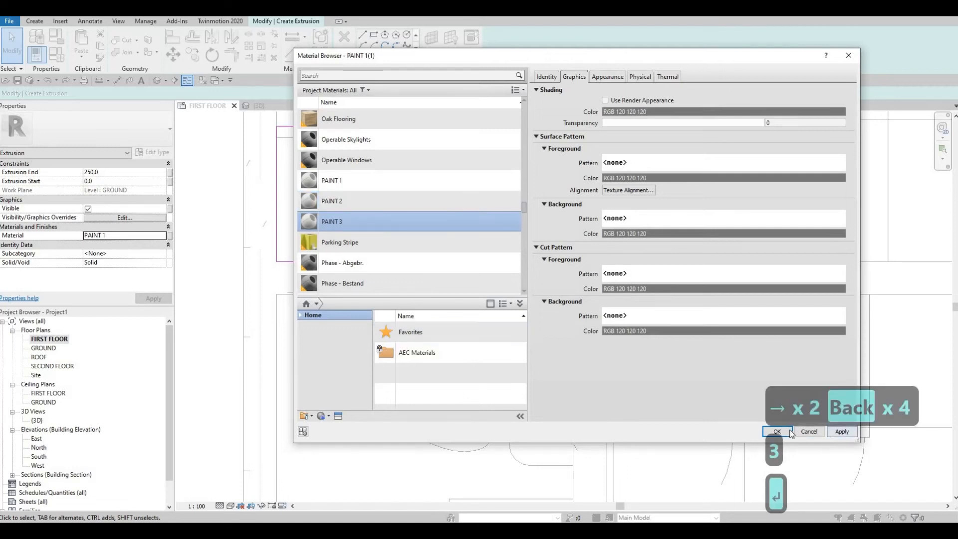
key("Return")
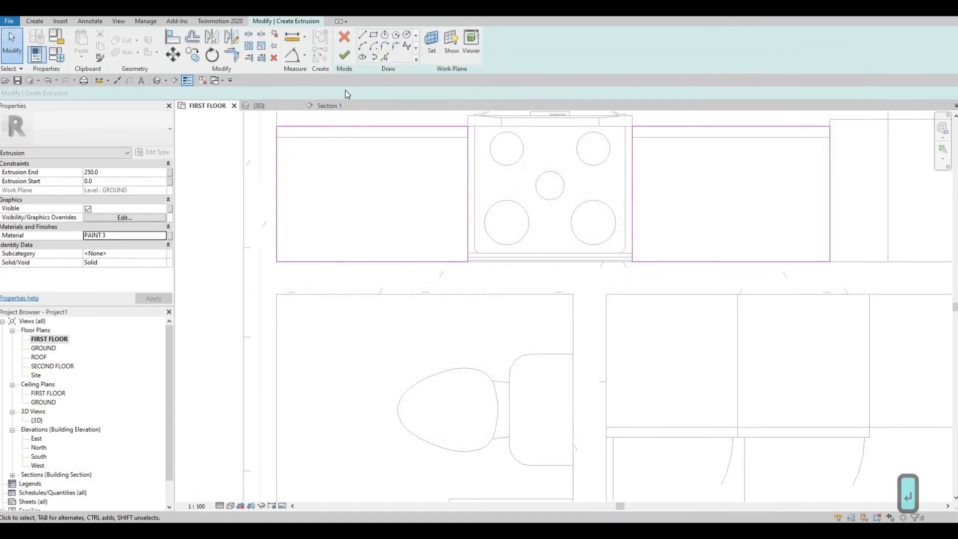
left_click(343, 59)
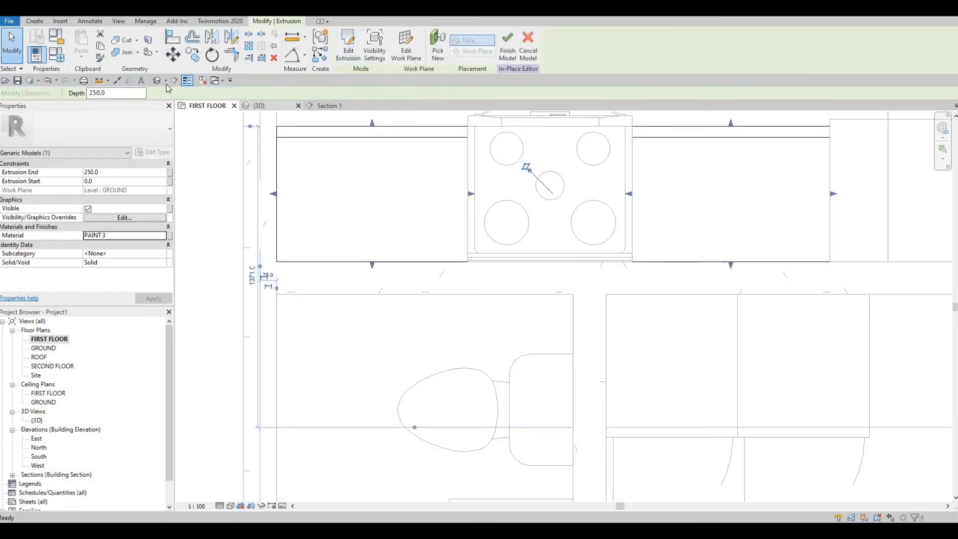
In the 3D view, raise the extrusion's top to about 1321 mm and its base to 1250 mm, over the base cabinets
left_click(277, 108)
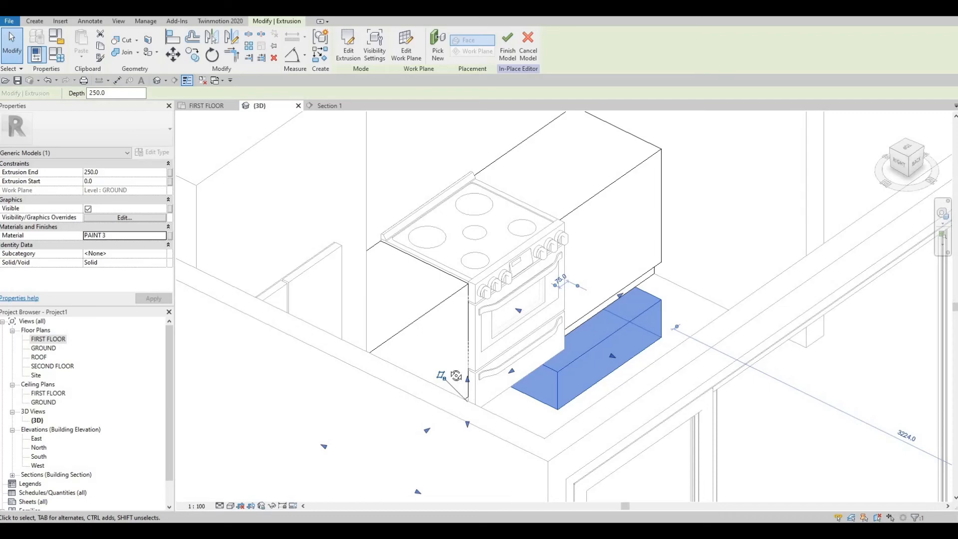
middle_click_drag(456, 376, 470, 344, "shift")
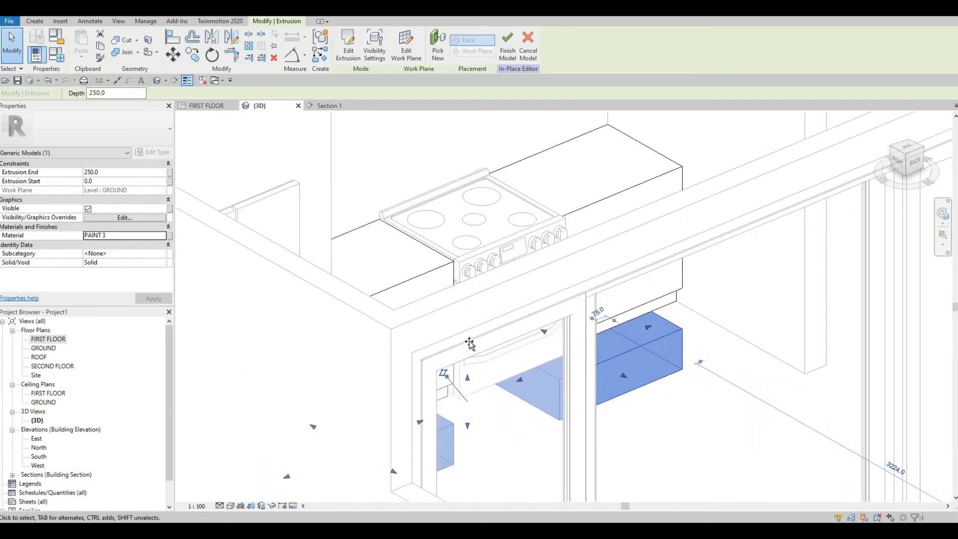
left_click_drag(469, 378, 475, 213)
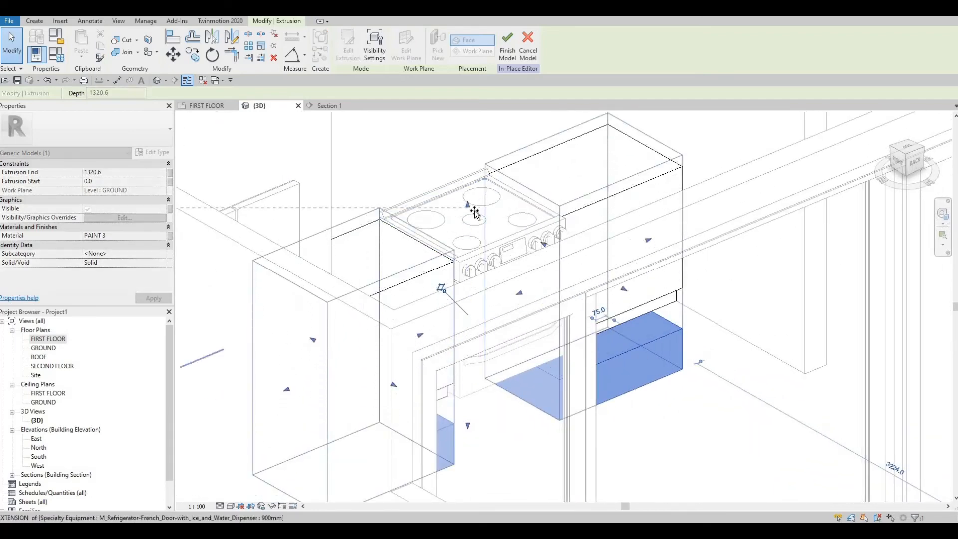
left_click_drag(469, 424, 481, 225)
left_click_drag(482, 221, 477, 247)
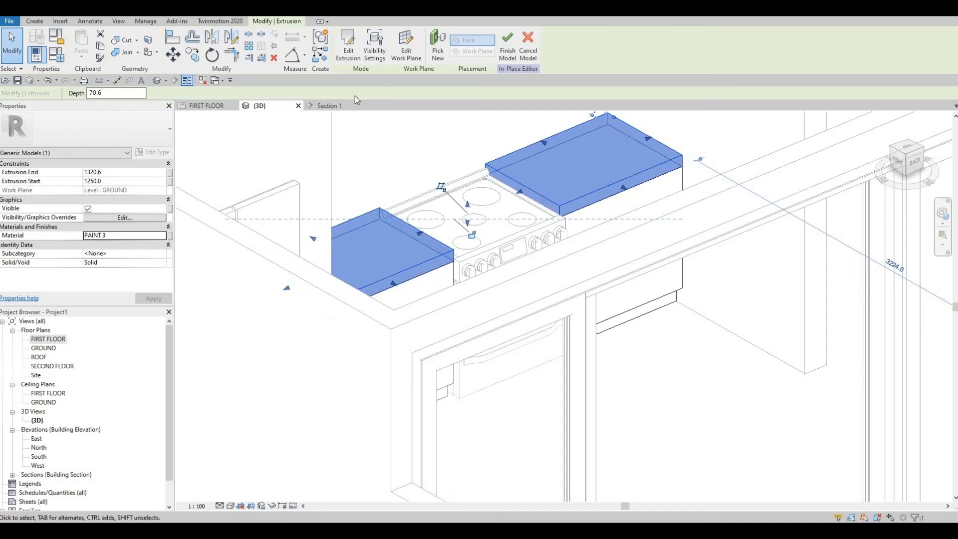
In Section 1, align the underside of the PAINT 3 extrusion with the top of the base cabinets
left_click(329, 105)
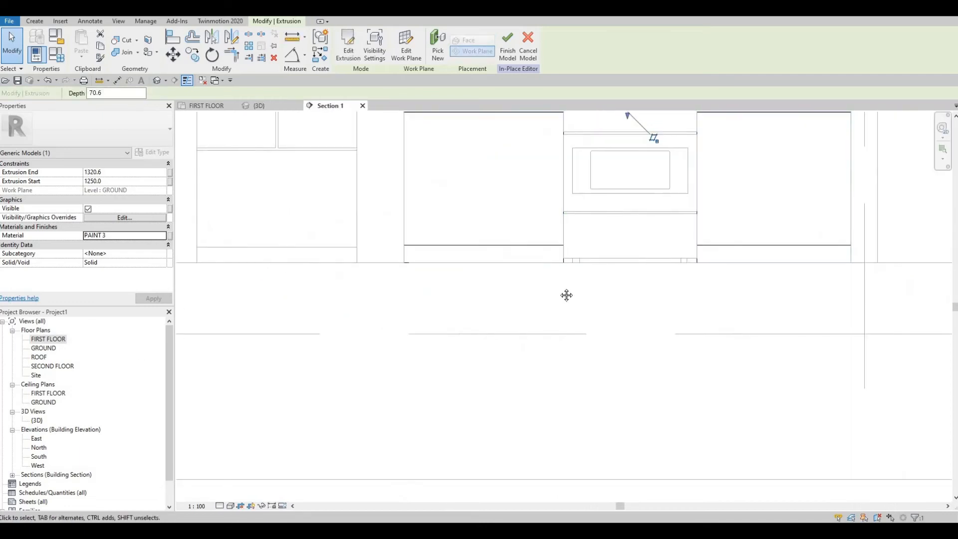
scroll(567, 295, "up", 3)
scroll(590, 215, "up", 3)
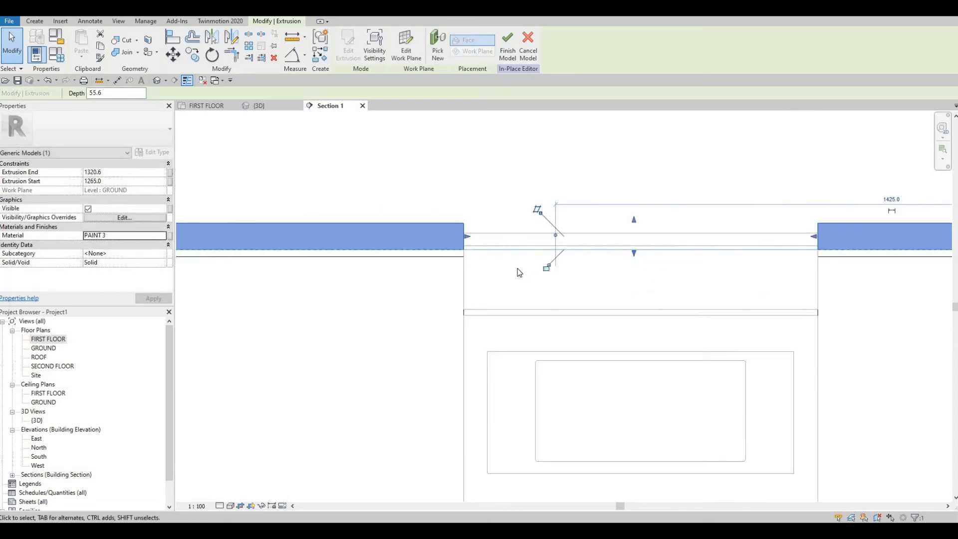
key("Escape")
key("Escape")
key("a")
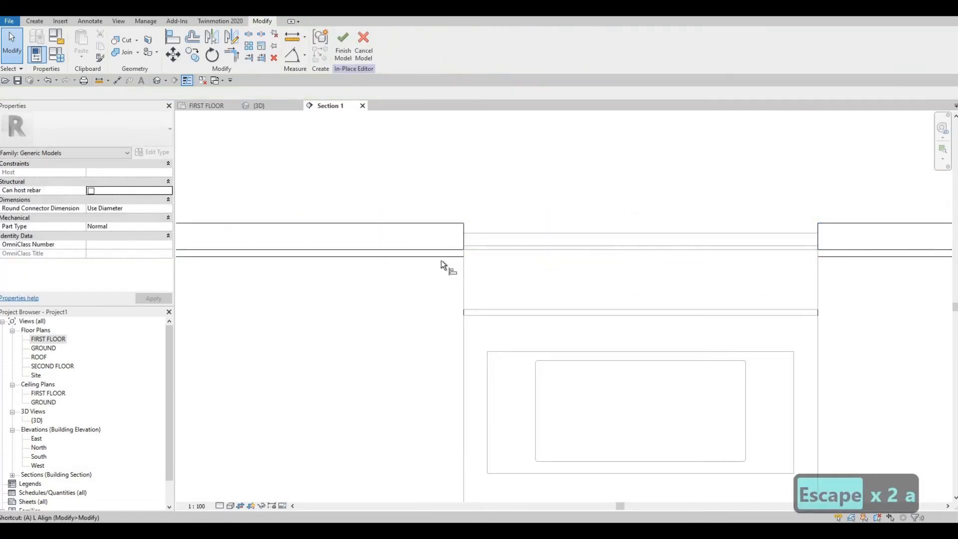
key("l")
left_click(446, 256)
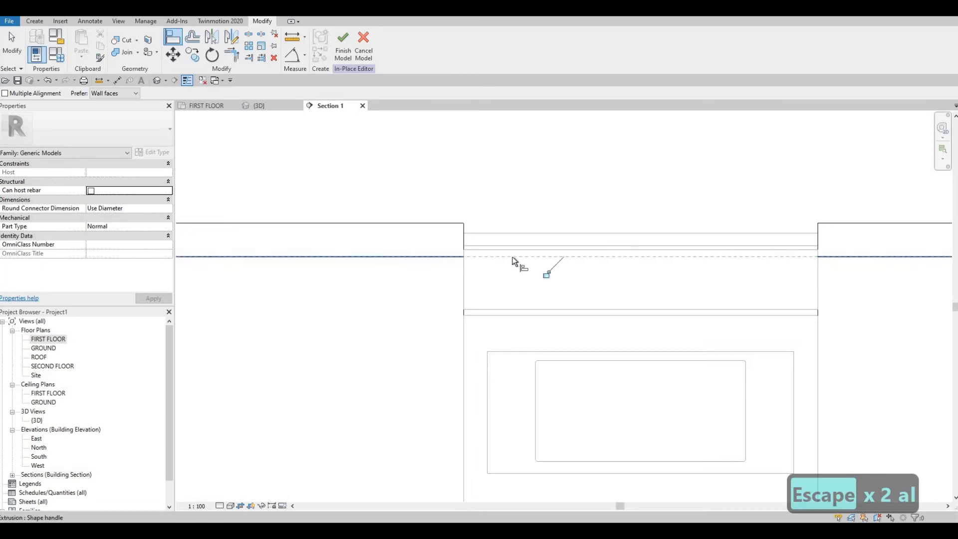
key("Escape")
key("Escape")
scroll(425, 224, "down", 1)
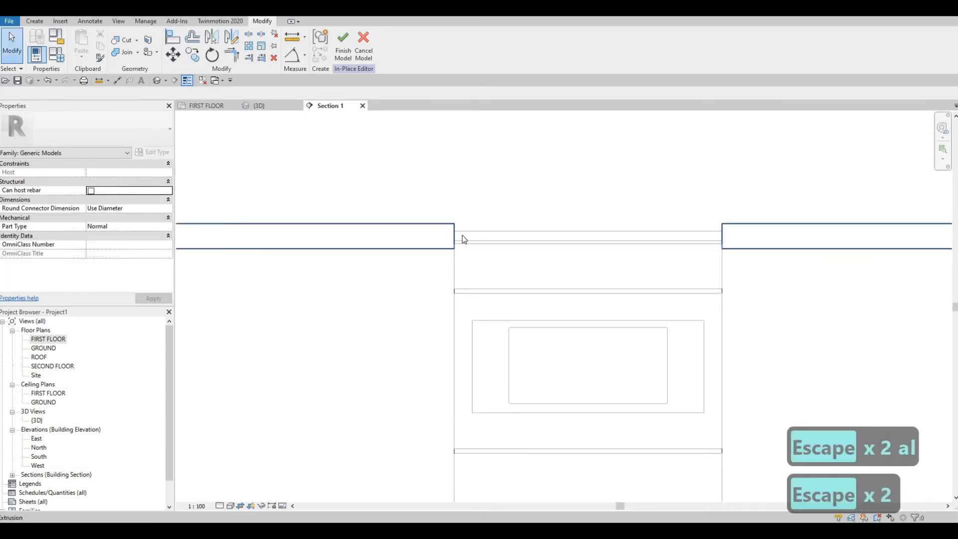
Lower the top of the countertop extrusion in the section, making it about 44 mm thick
left_click(577, 231)
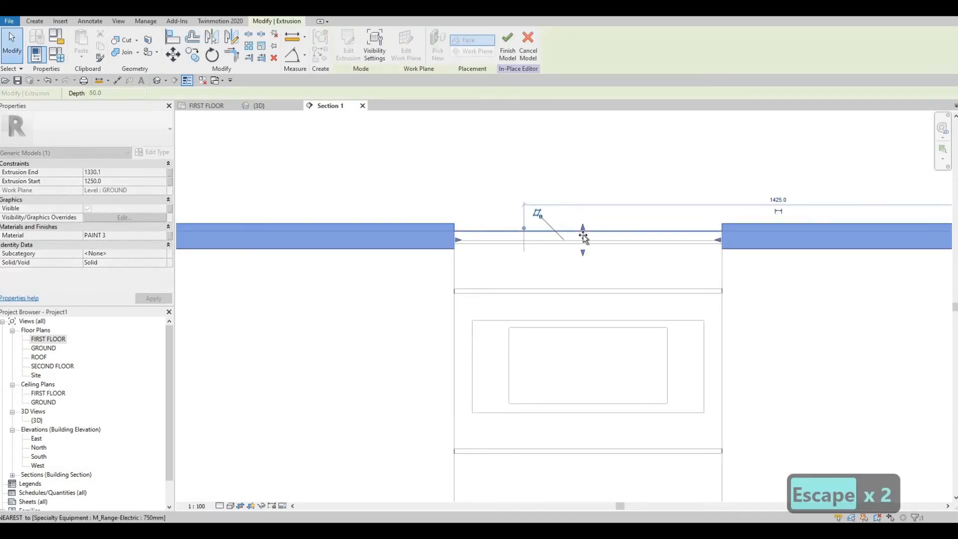
key("Escape")
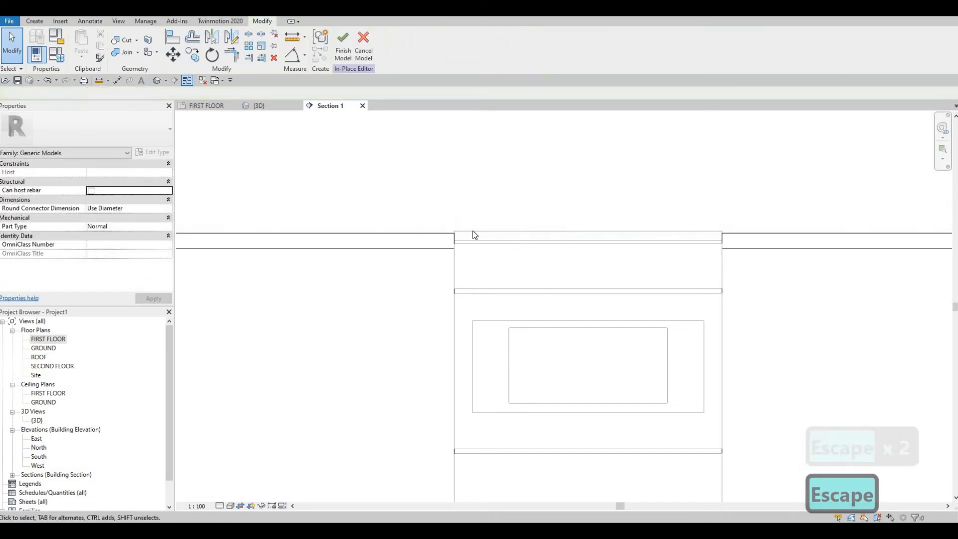
key("Escape")
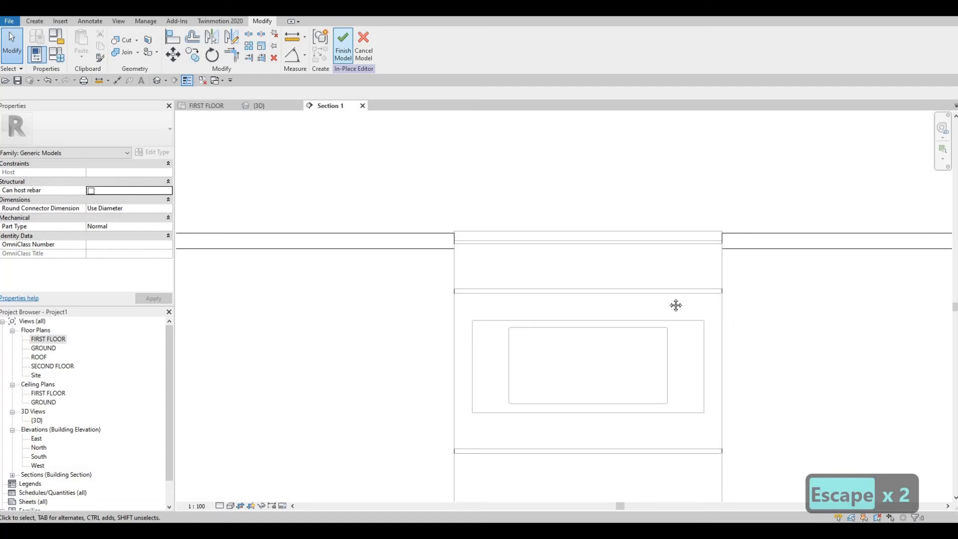
In the 3D view, extend the front edge of the countertop piece beyond the range slightly past the cabinet, to about 630 mm deep
scroll(499, 259, "down", 1)
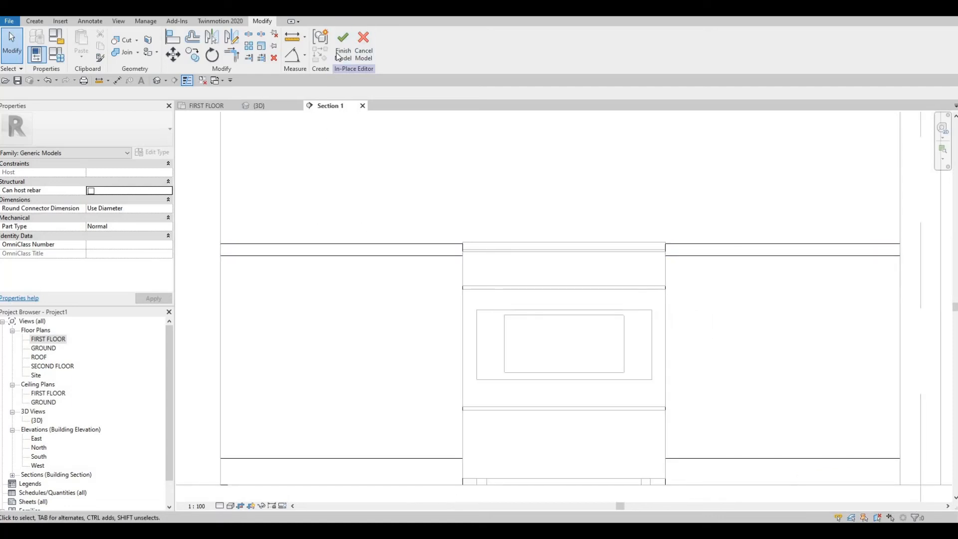
left_click(272, 105)
middle_click_drag(509, 274, 584, 244, "shift")
scroll(563, 172, "up", 2)
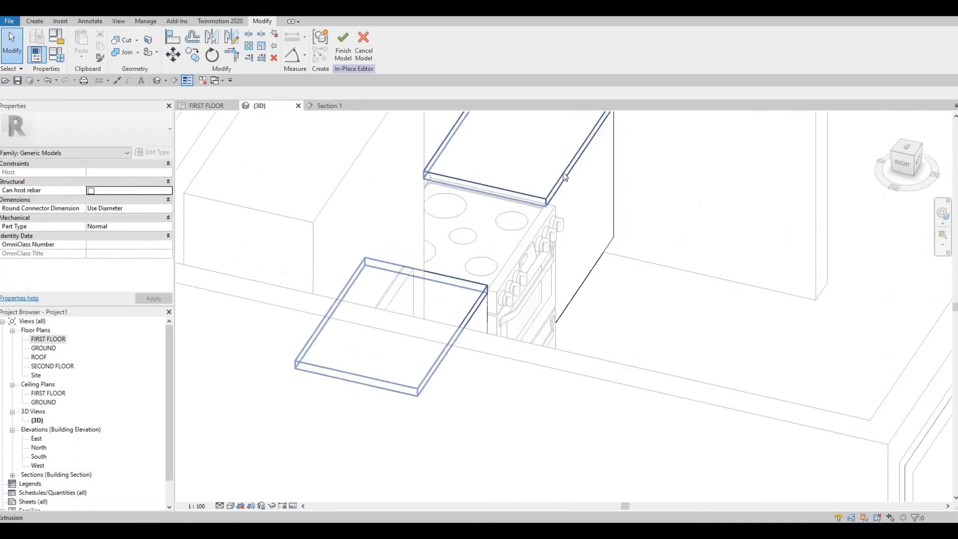
left_click(575, 150)
scroll(589, 147, "up", 2)
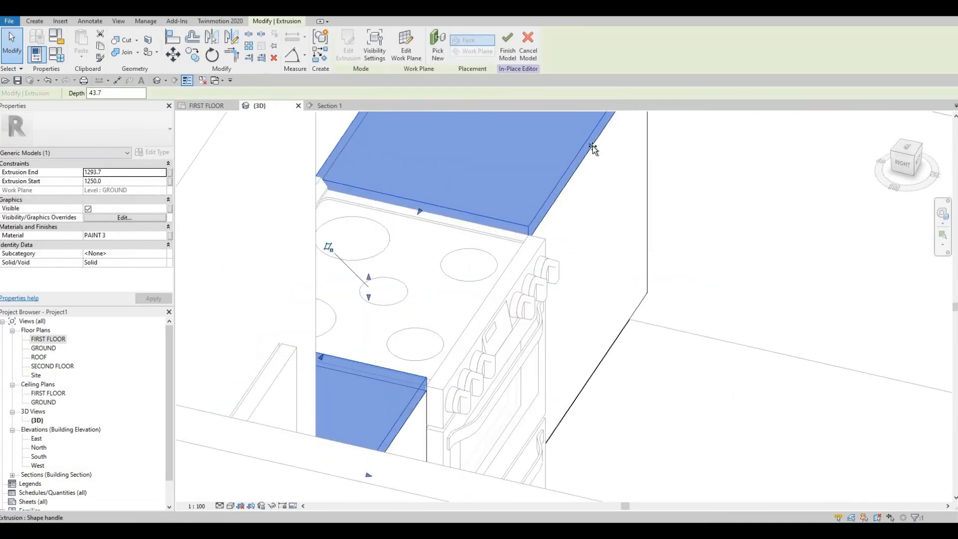
left_click_drag(592, 145, 595, 149)
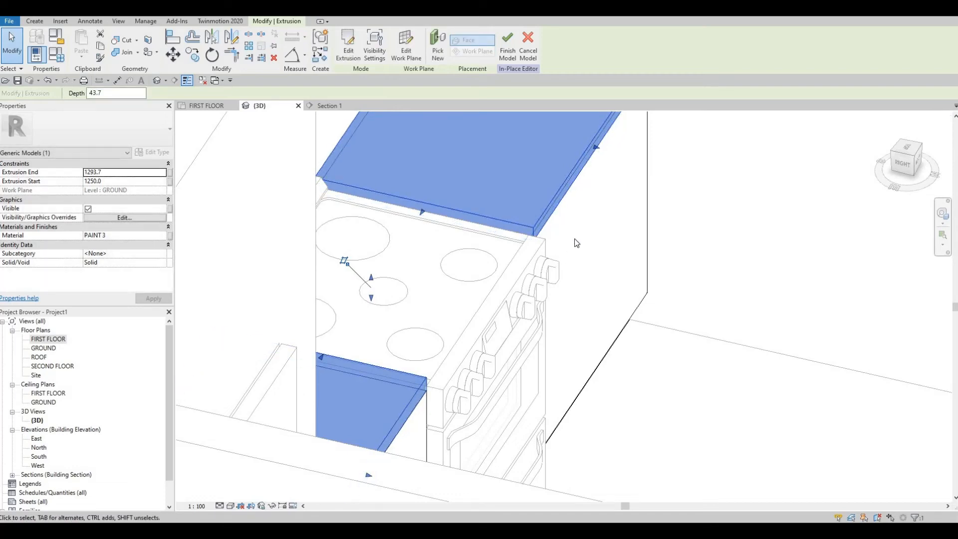
Examine the countertop's front overhang above the base cabinet and how it meets the range
scroll(593, 121, "down", 2)
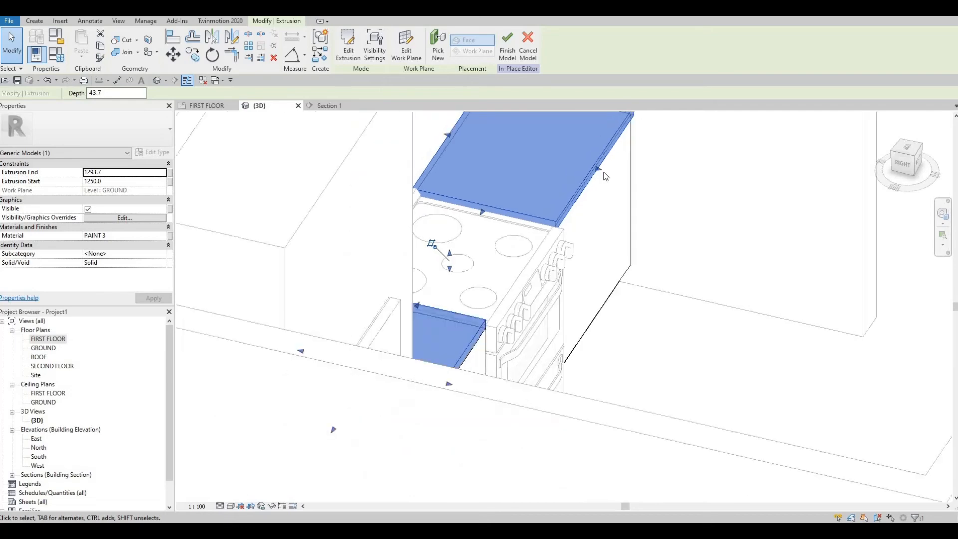
scroll(579, 244, "up", 4)
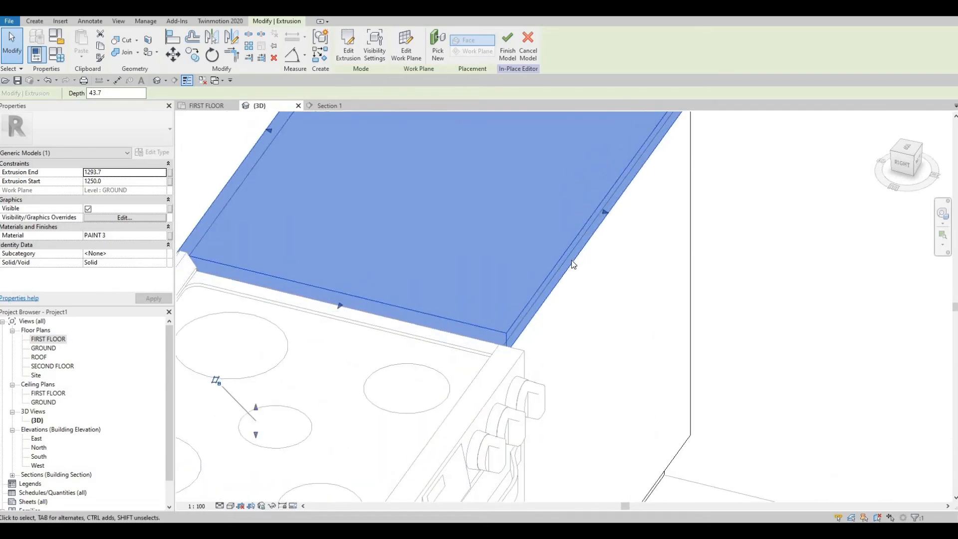
scroll(571, 259, "down", 3)
scroll(573, 244, "up", 2)
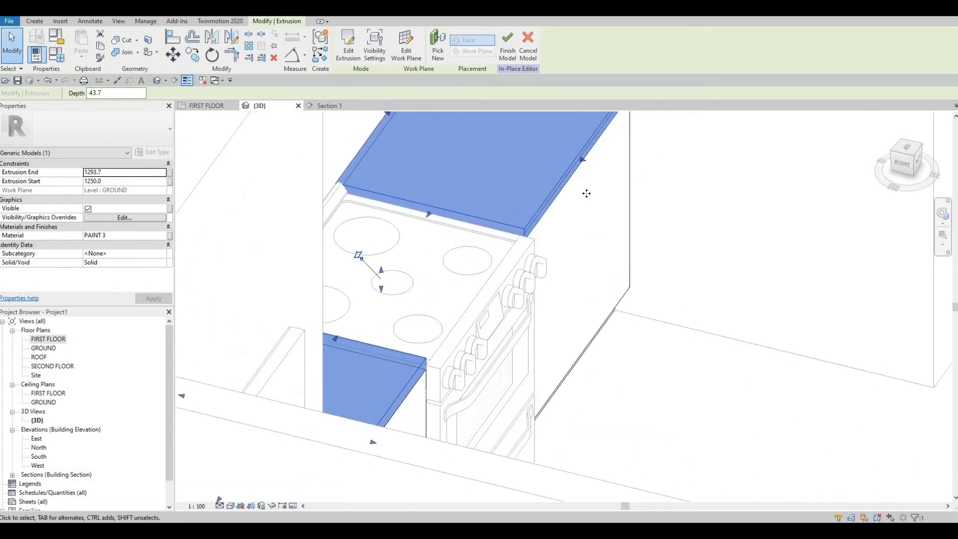
scroll(586, 193, "down", 2)
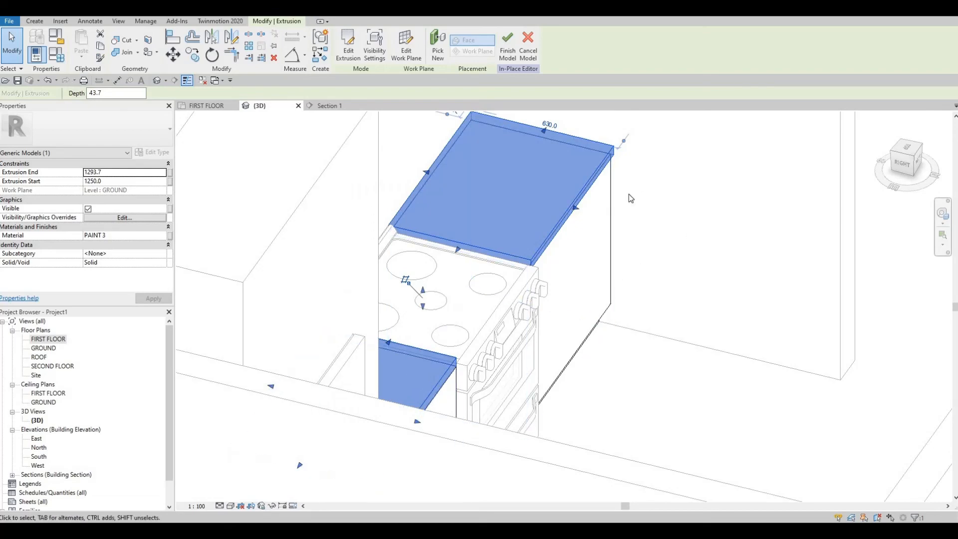
scroll(629, 196, "down", 1)
middle_click_drag(596, 330, 597, 284)
scroll(625, 220, "down", 2)
scroll(605, 190, "up", 3)
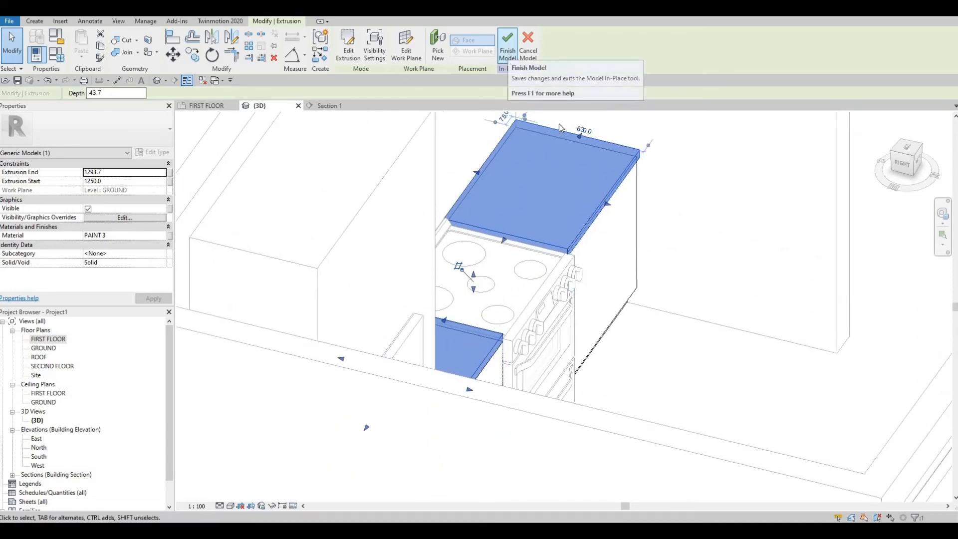
Finish the in-place cabinet model and clear the selection
left_click(508, 46)
scroll(583, 141, "down", 2)
key("Escape")
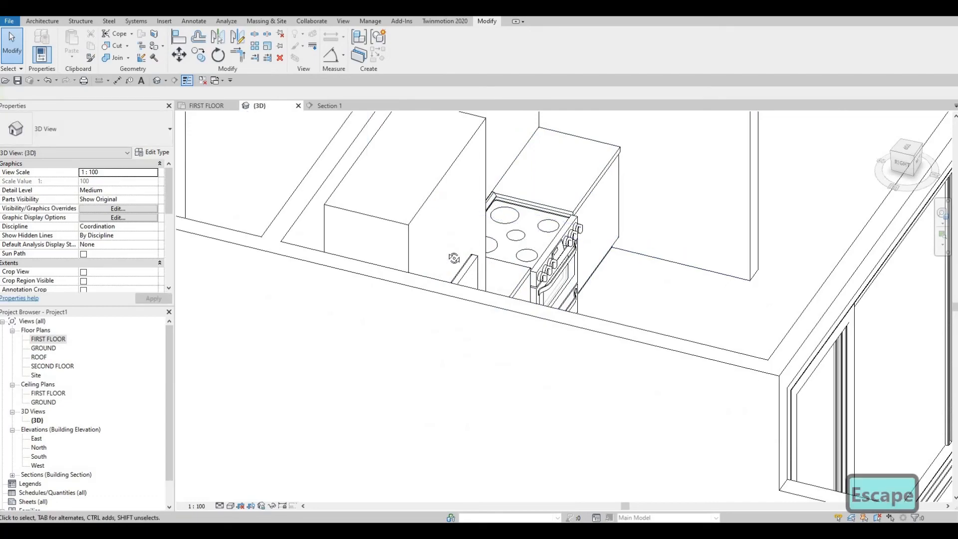
Set the 3D view's detail level to Fine with the range and countertops in view
middle_click_drag(454, 258, 553, 214, "shift")
scroll(552, 217, "up", 2)
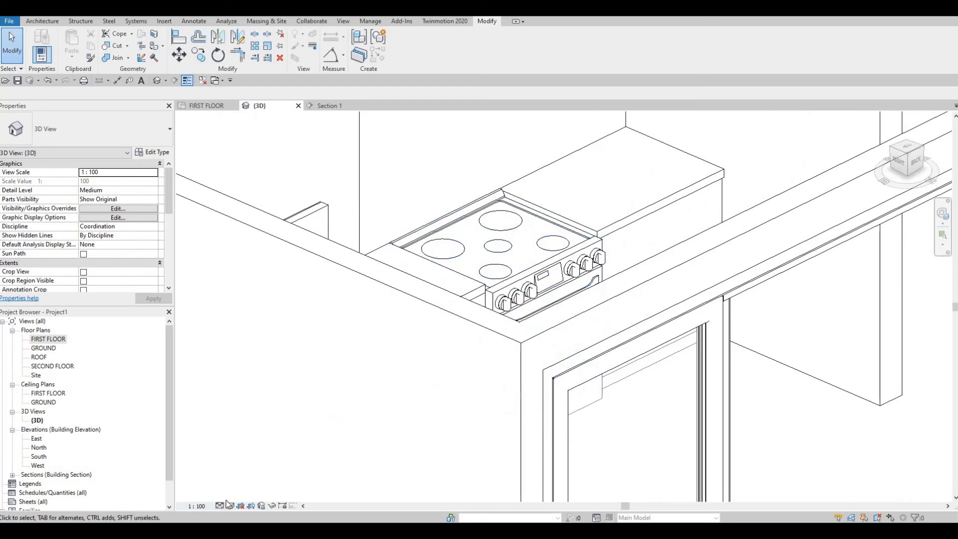
left_click(220, 505)
left_click(471, 251)
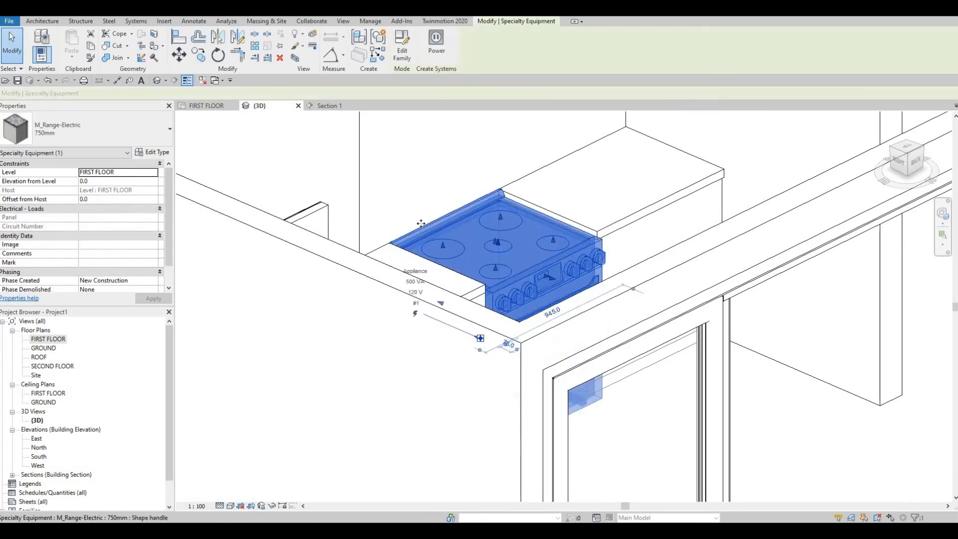
key("Escape")
key("Escape")
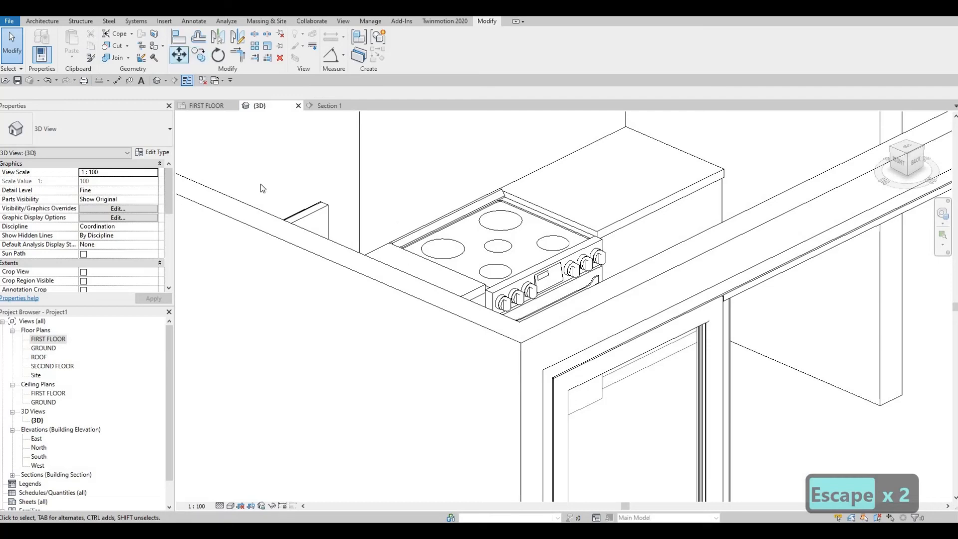
Open the FIRST FLOOR plan view with the kitchen range and counters in view
key("Escape")
key("Escape")
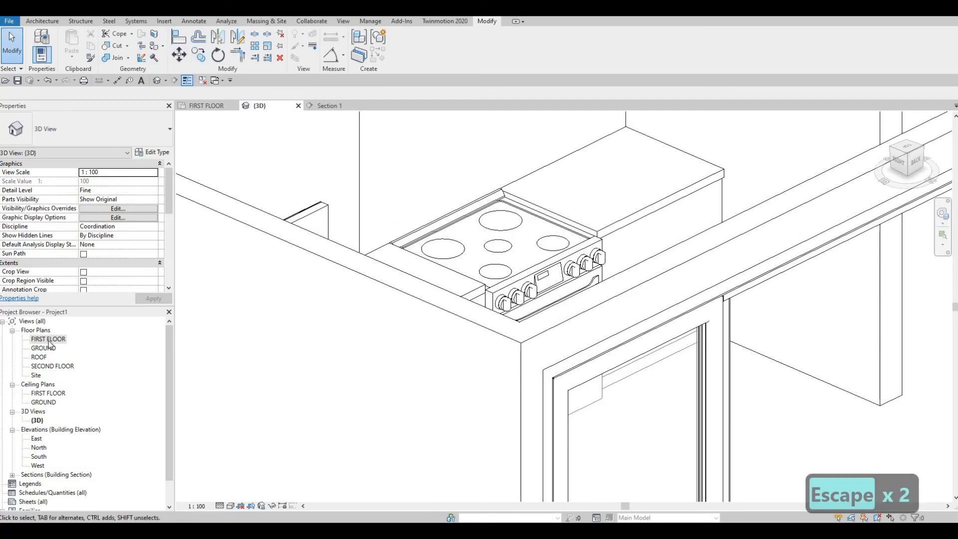
double_click(48, 340)
scroll(337, 294, "down", 2)
scroll(337, 294, "up", 2)
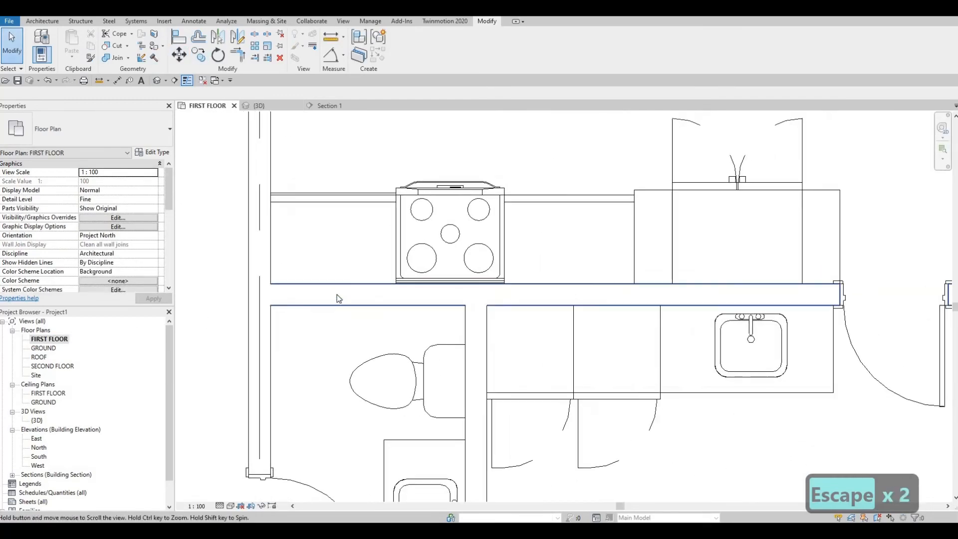
scroll(337, 297, "down", 2)
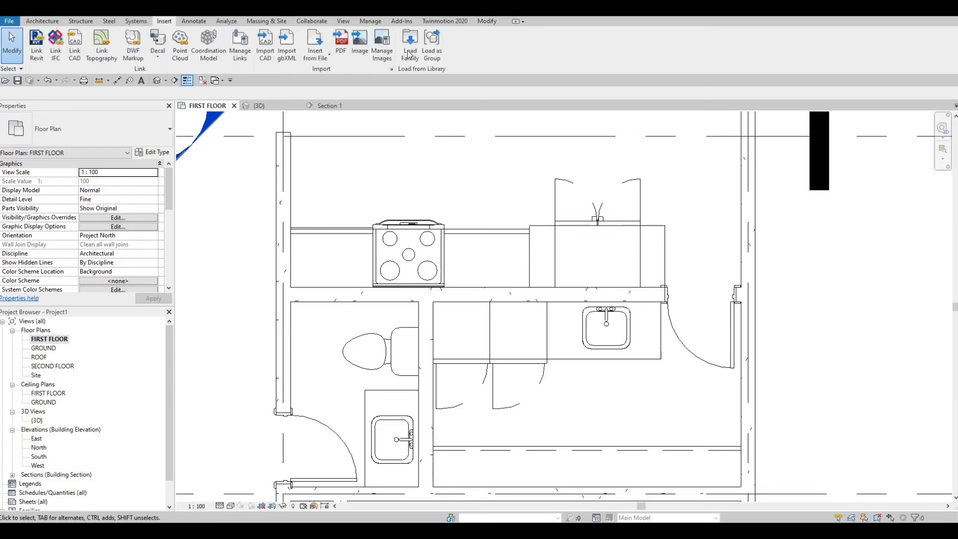
Browse the previews of the Mid-Range appliance families and load M_Range-Gas into the project
left_click(410, 40)
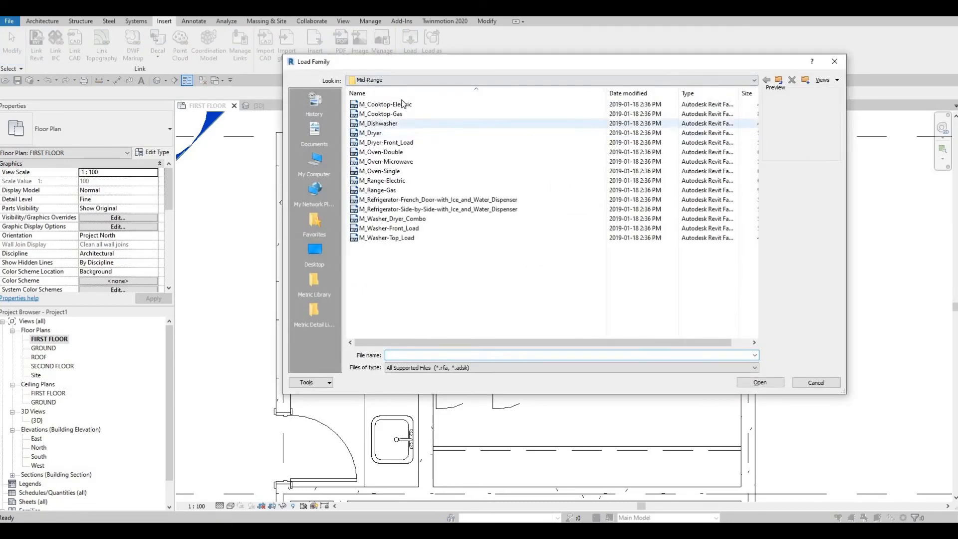
left_click(403, 104)
key("Down")
key("Down")
key("Down")
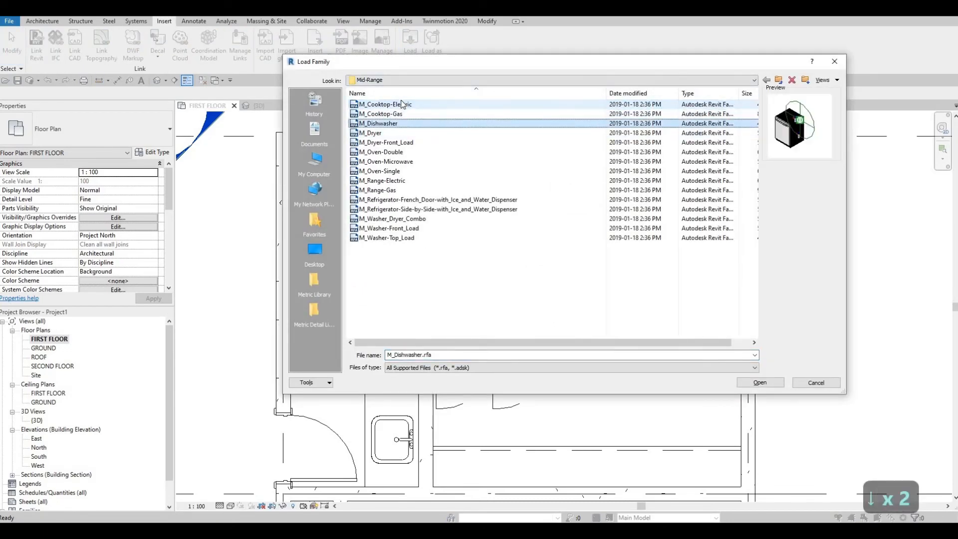
key("Down")
key("Down")
key("Down")
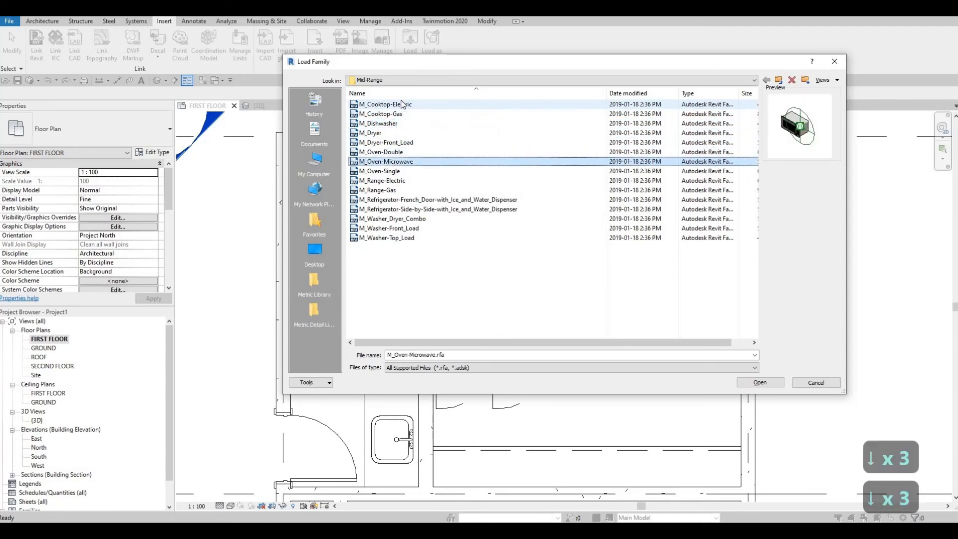
key("Up")
key("Down")
key("Down")
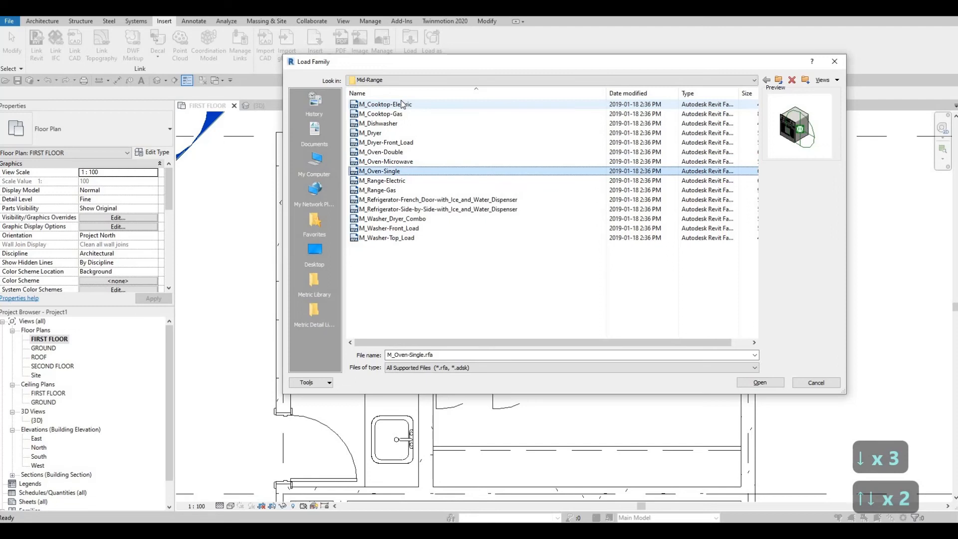
key("Down")
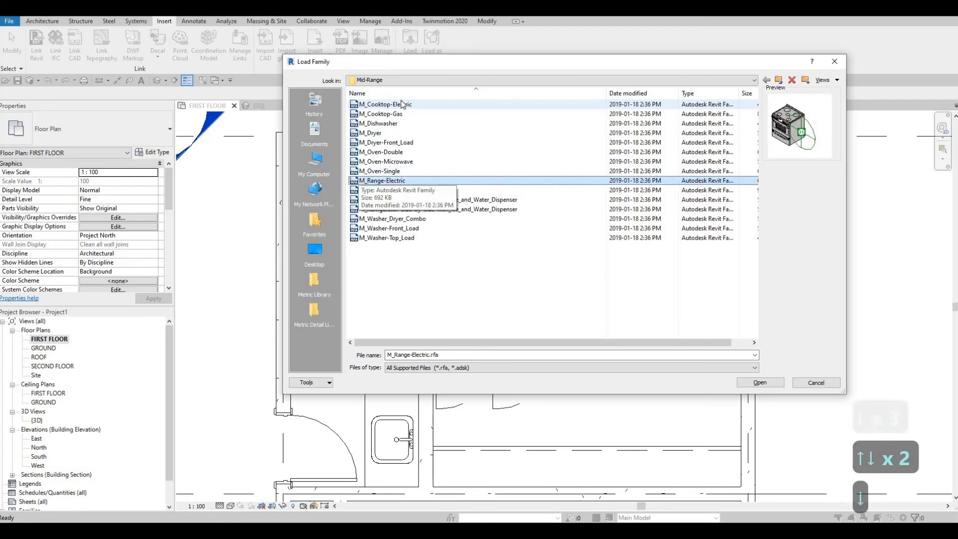
key("Down")
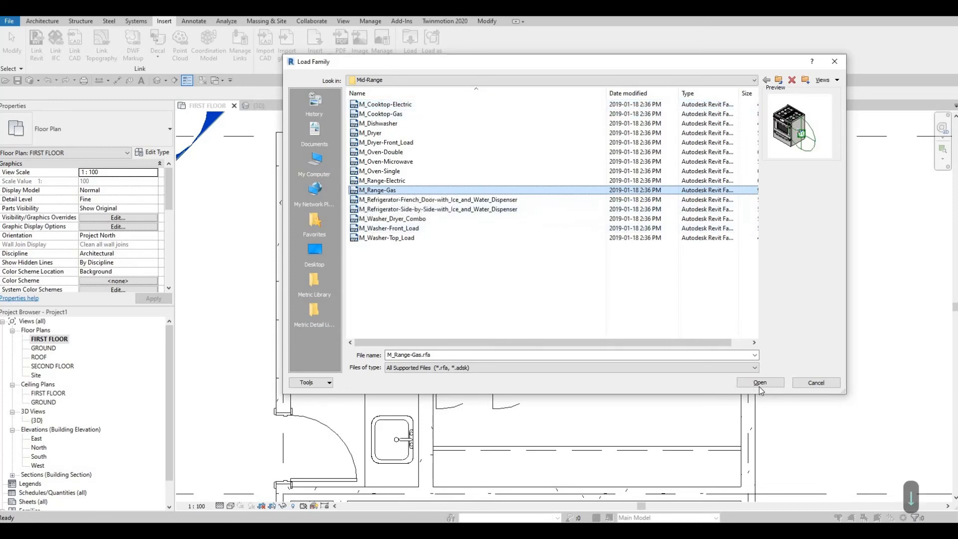
key("Return")
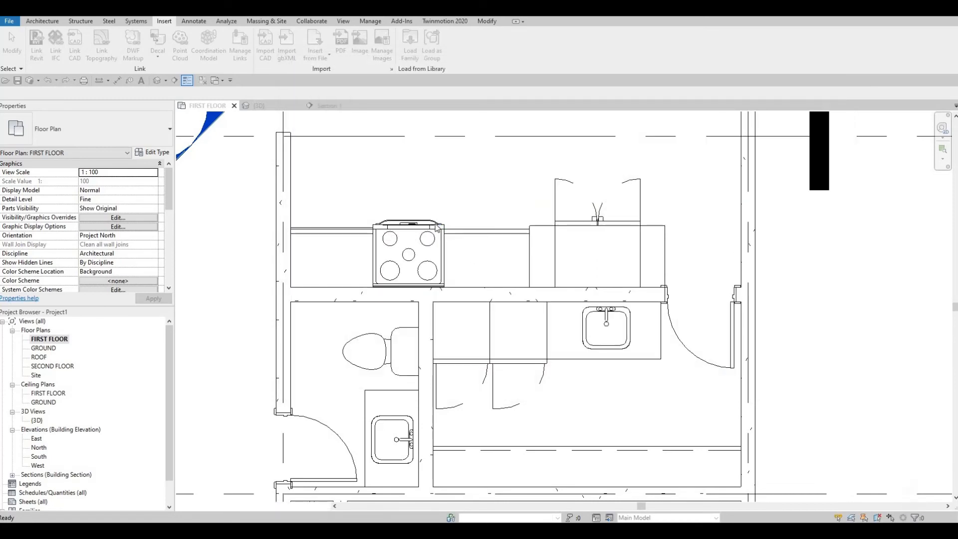
key("Escape")
key("Escape")
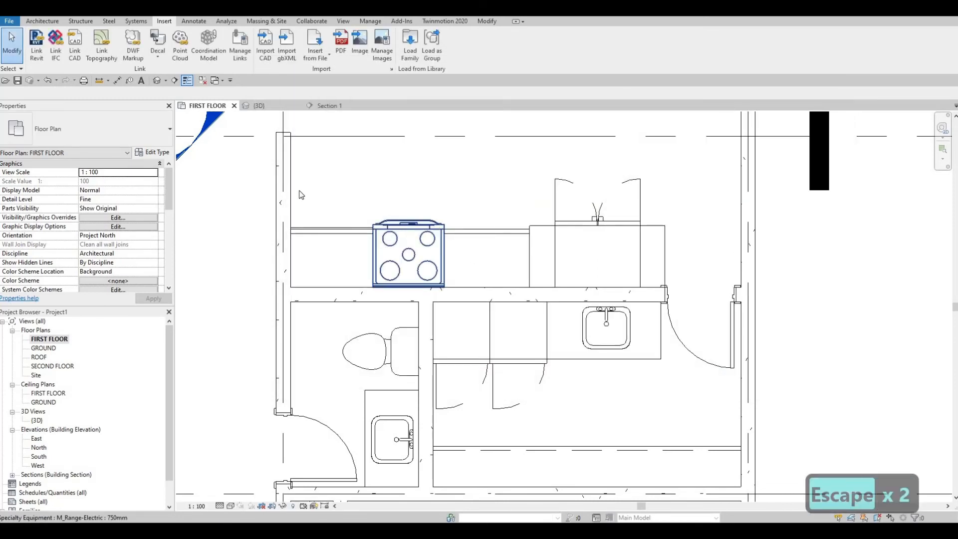
Change the kitchen's electric range to the M_Range-Gas 750mm type and clear the selection
left_click(383, 235)
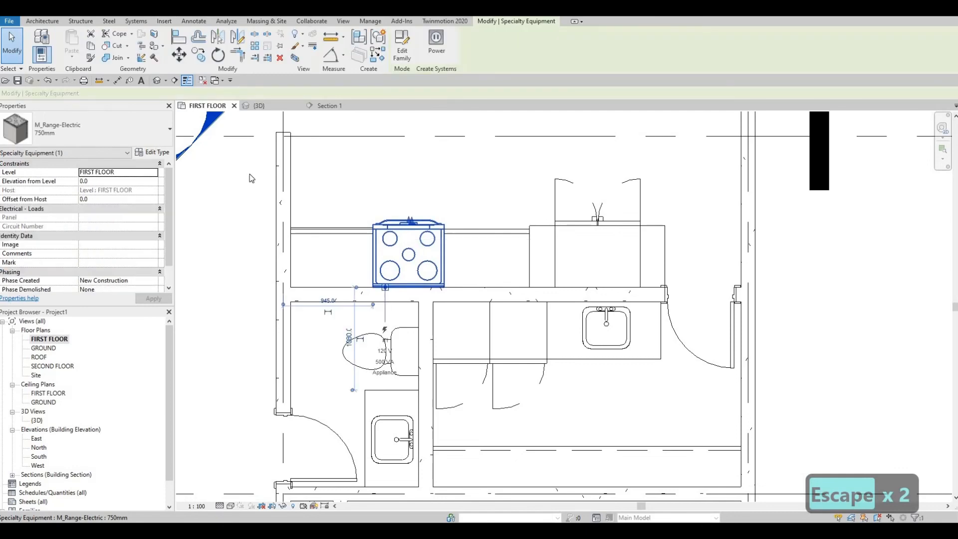
left_click(149, 134)
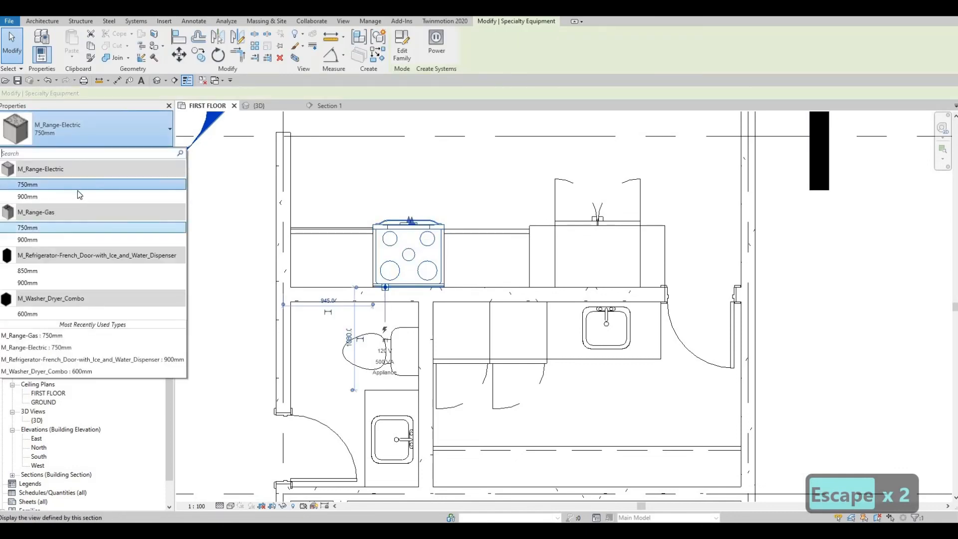
left_click(52, 231)
key("Escape")
key("Escape")
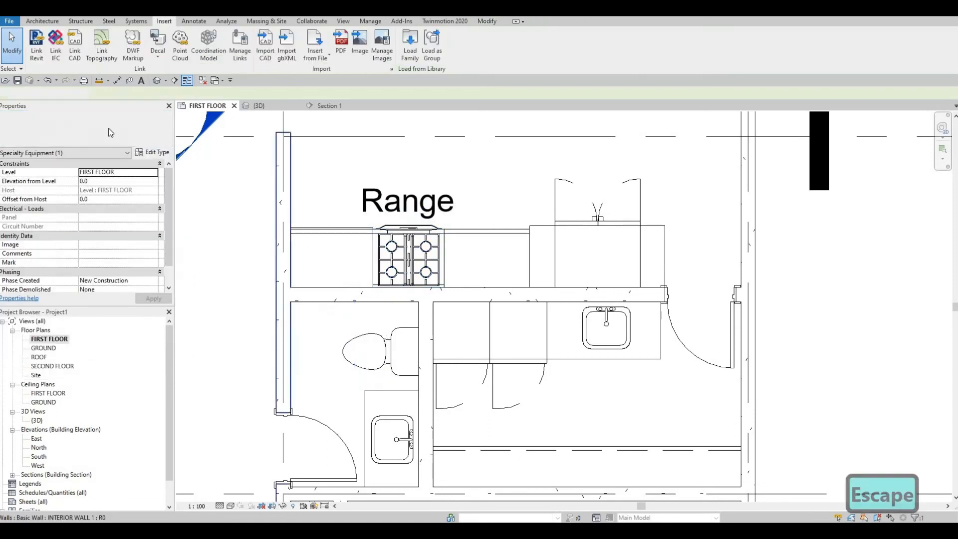
Switch to the 3D view and examine how the gas range sits between the countertops
left_click(264, 106)
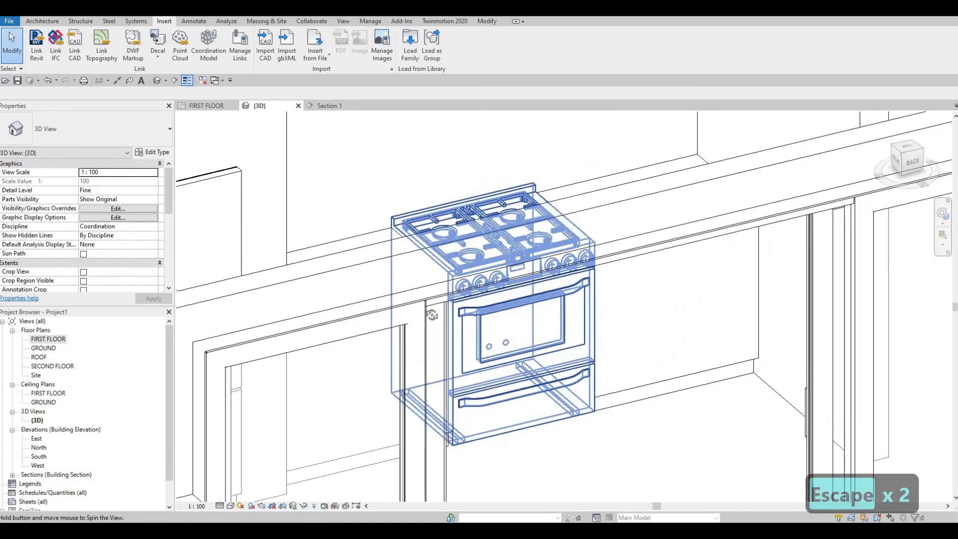
middle_click_drag(432, 315, 446, 289, "shift")
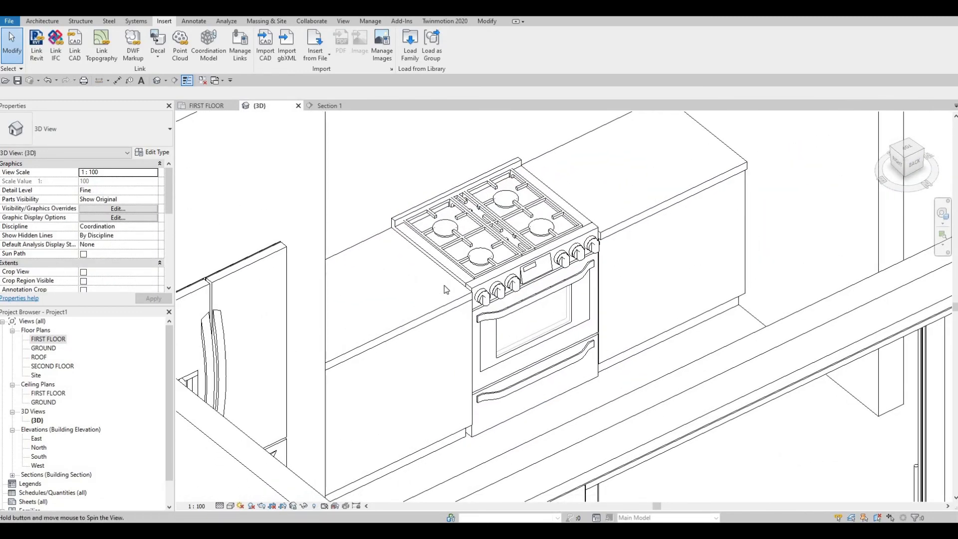
scroll(447, 289, "up", 2)
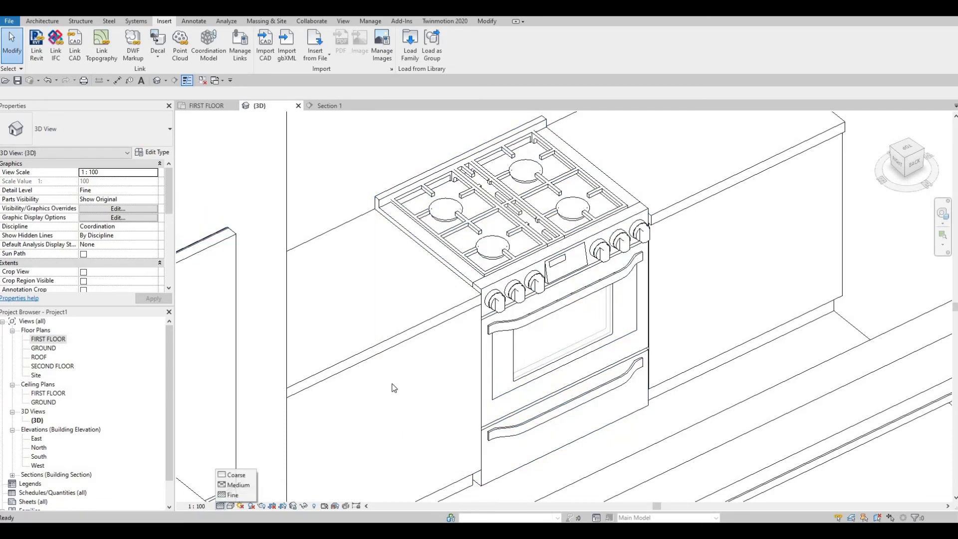
Compare the gas range at Coarse and Medium detail levels, and return the 3D view to Fine
left_click(219, 506)
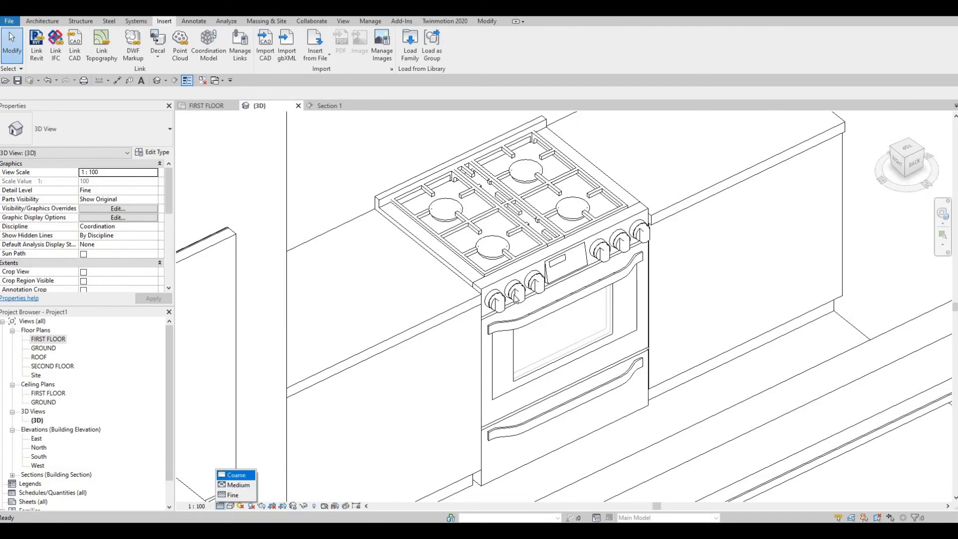
left_click(232, 475)
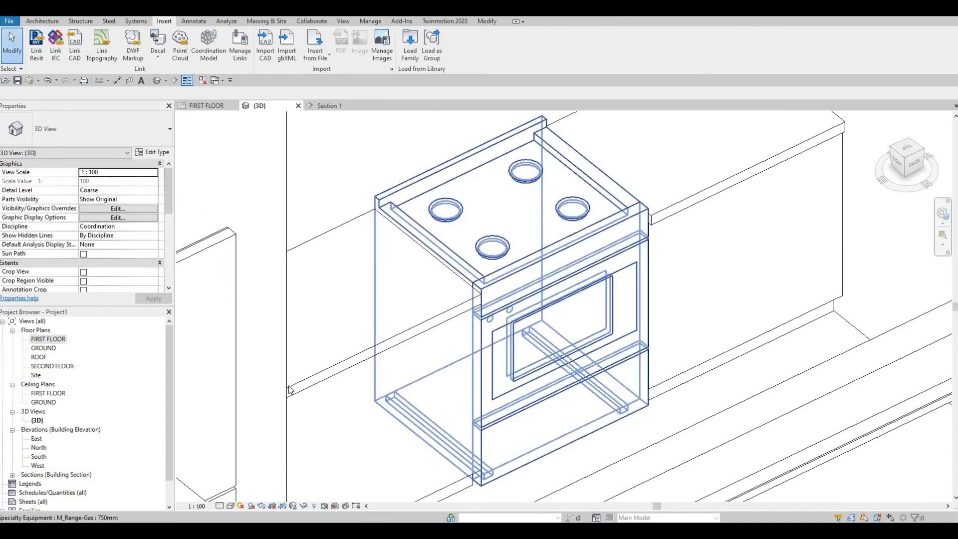
left_click(220, 506)
left_click(237, 485)
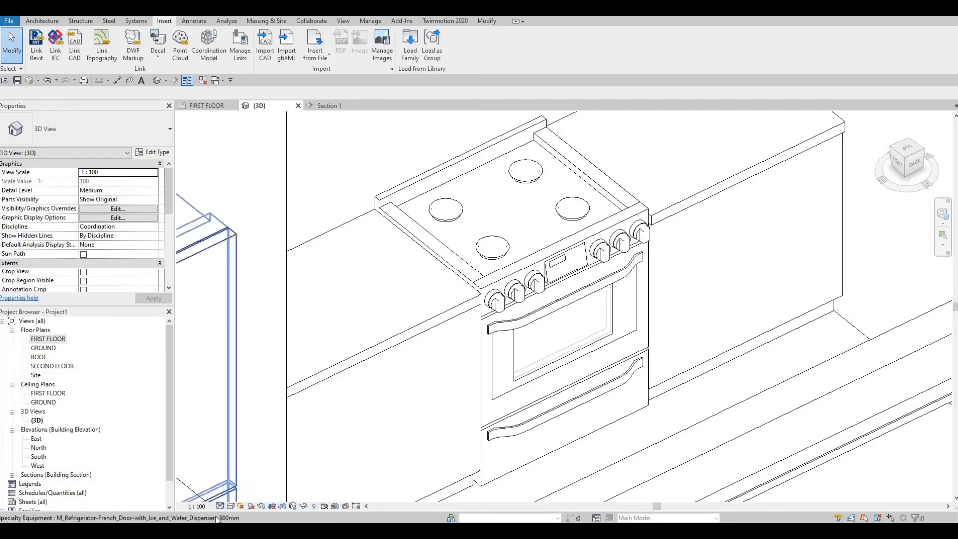
left_click(221, 505)
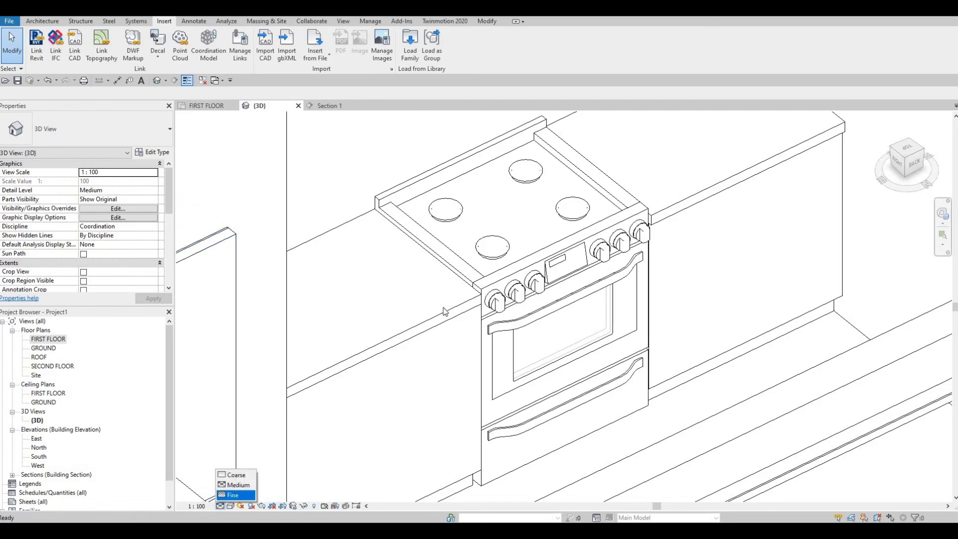
Examine the gas range, countertops and refrigerator enclosure in 3D from several angles, including the whole kitchen from the back
middle_click_drag(387, 323, 424, 295, "shift")
key("Escape")
key("Escape")
scroll(524, 205, "up", 1)
middle_click_drag(523, 204, 579, 317, "shift")
scroll(580, 316, "down", 1)
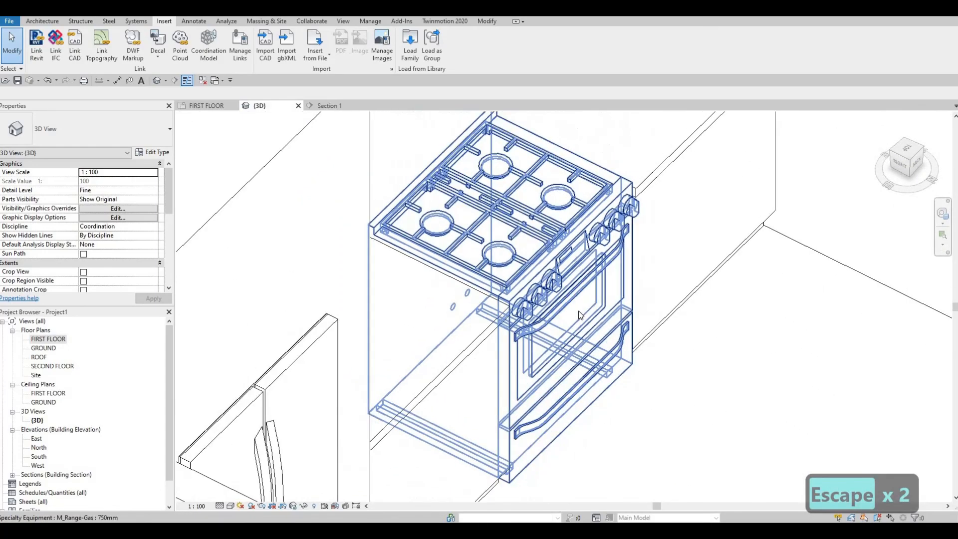
scroll(580, 315, "down", 2)
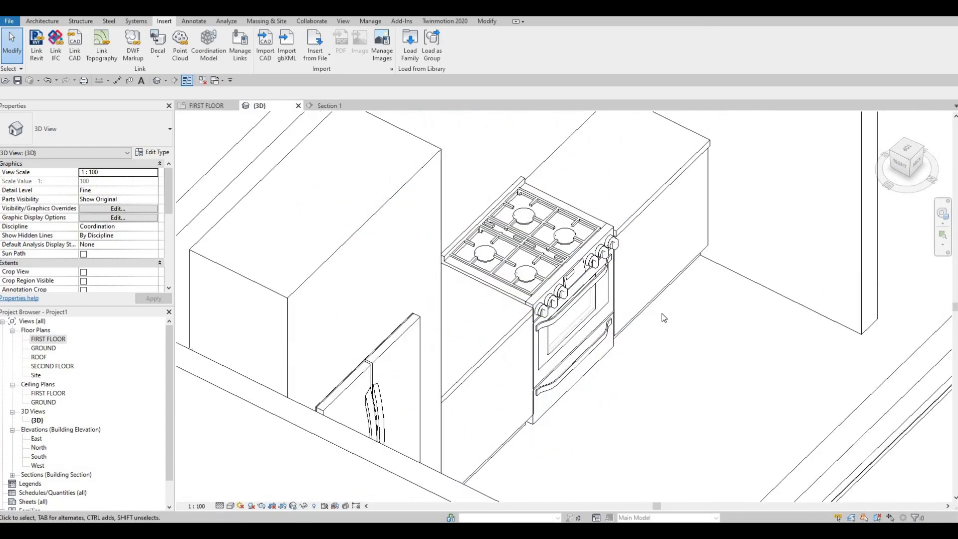
middle_click_drag(664, 318, 533, 319, "shift")
scroll(633, 301, "down", 3)
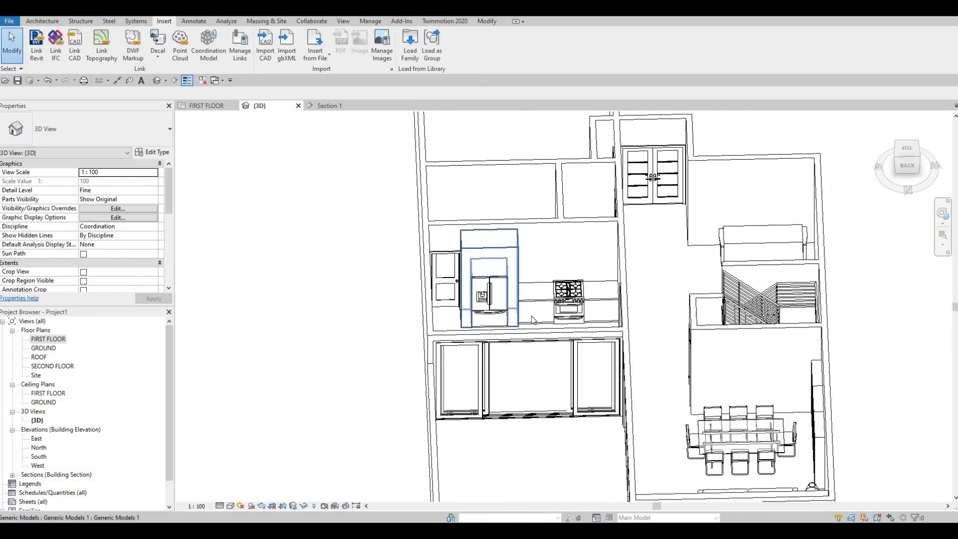